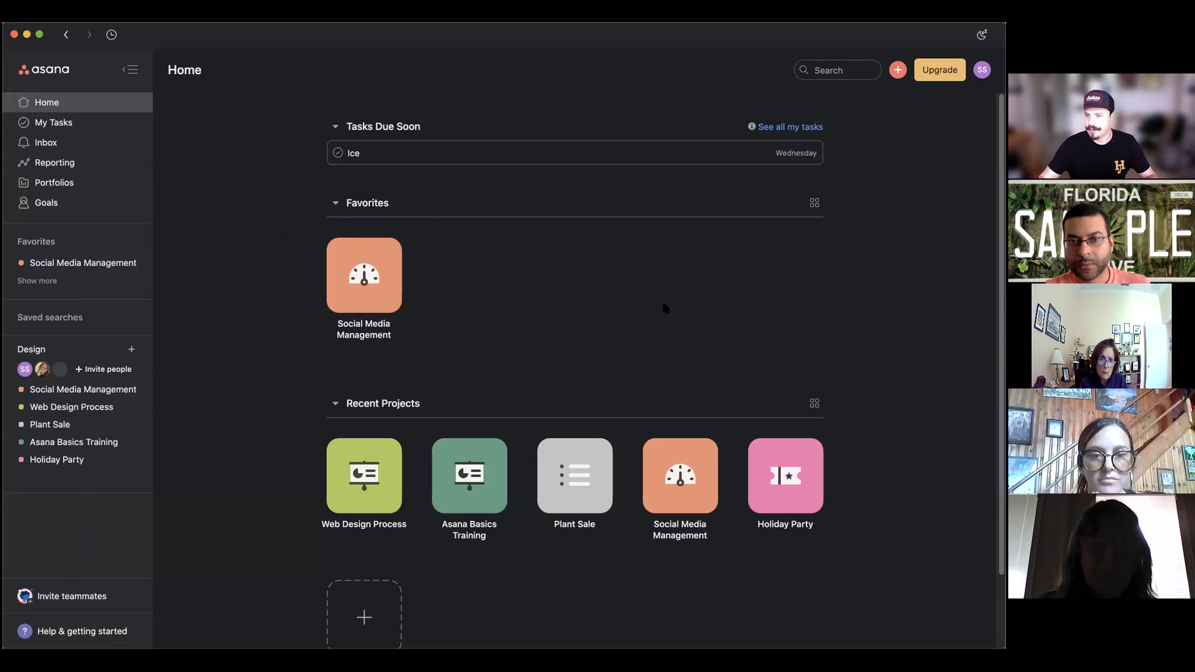
Visit My Tasks and then Home, and bring up the header's quick-create menu.
click(67, 123)
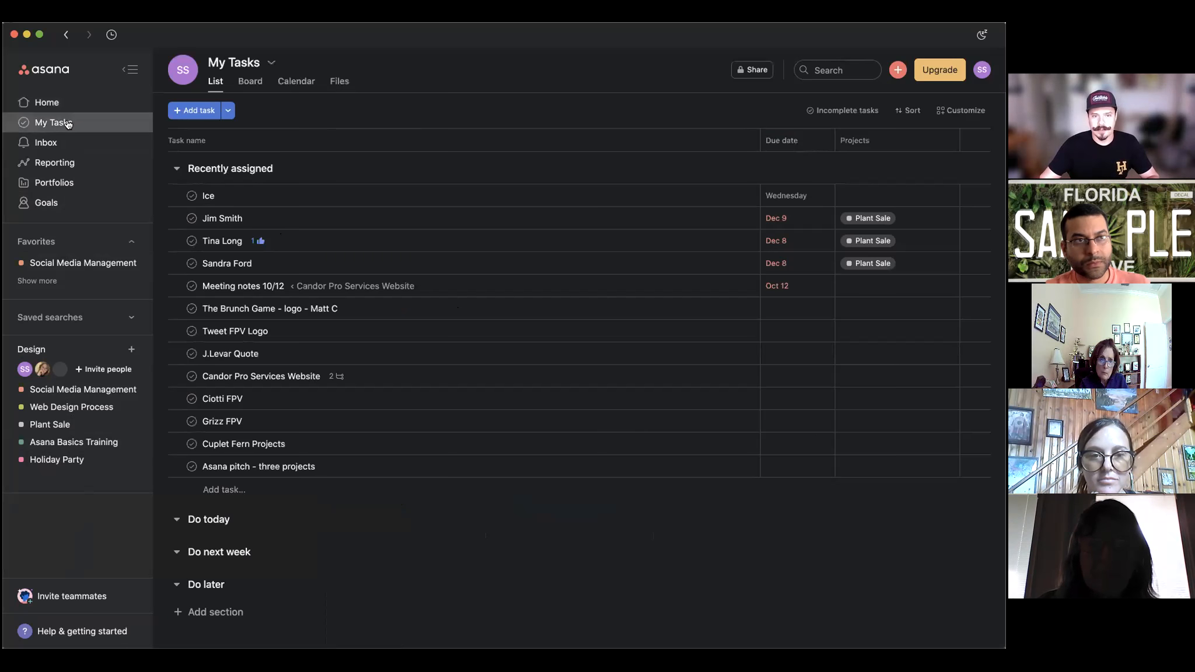
click(80, 105)
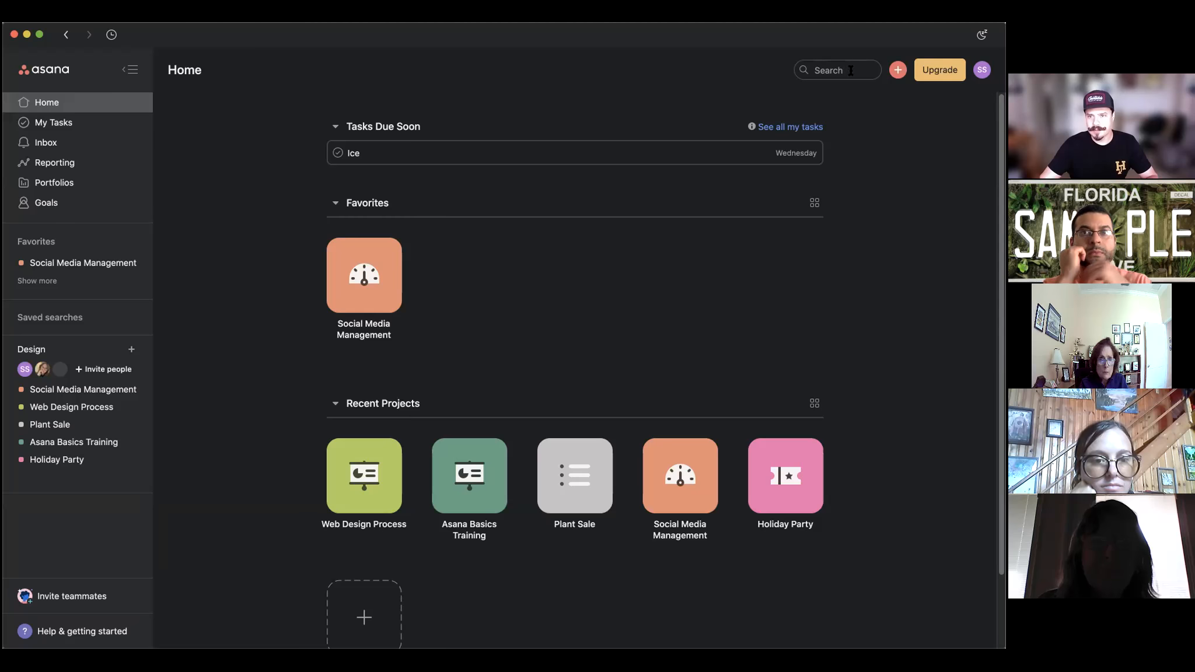
click(898, 70)
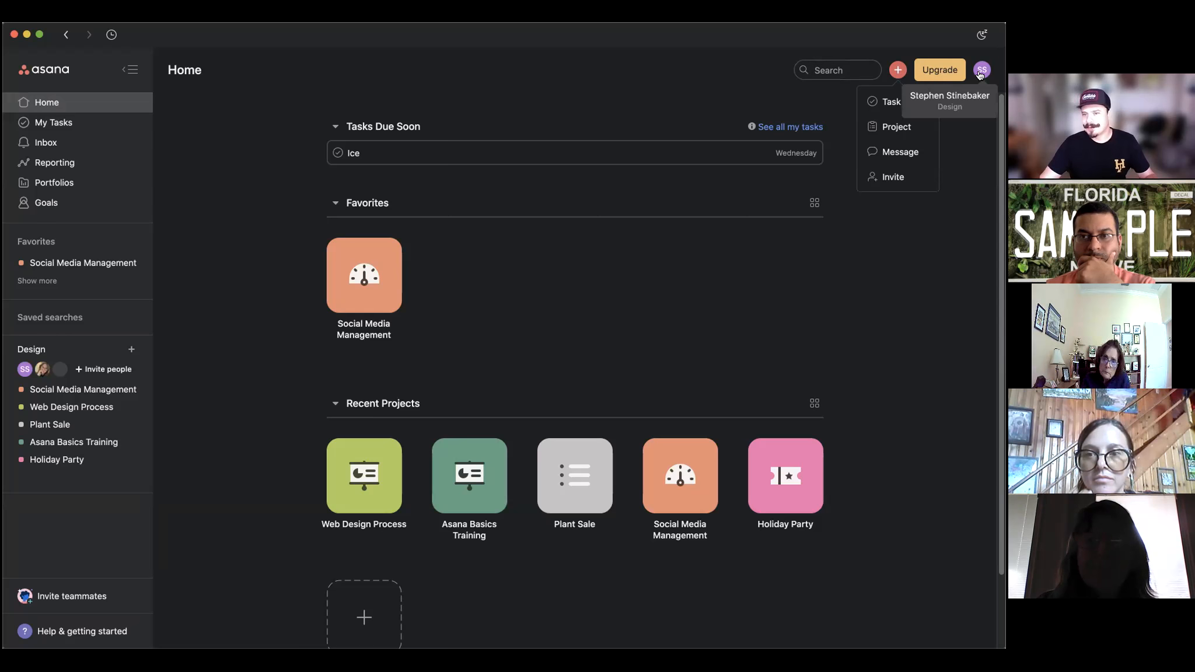
Close the quick-create menu, browse the account and workspace menu, then dismiss it.
click(969, 135)
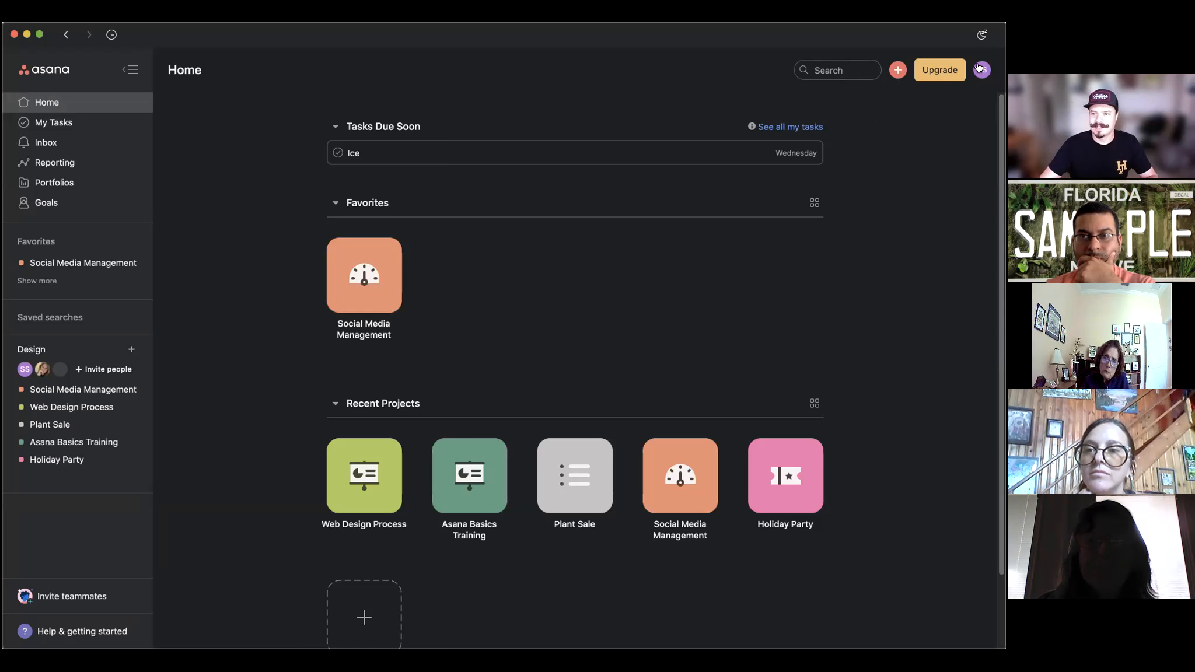
click(983, 71)
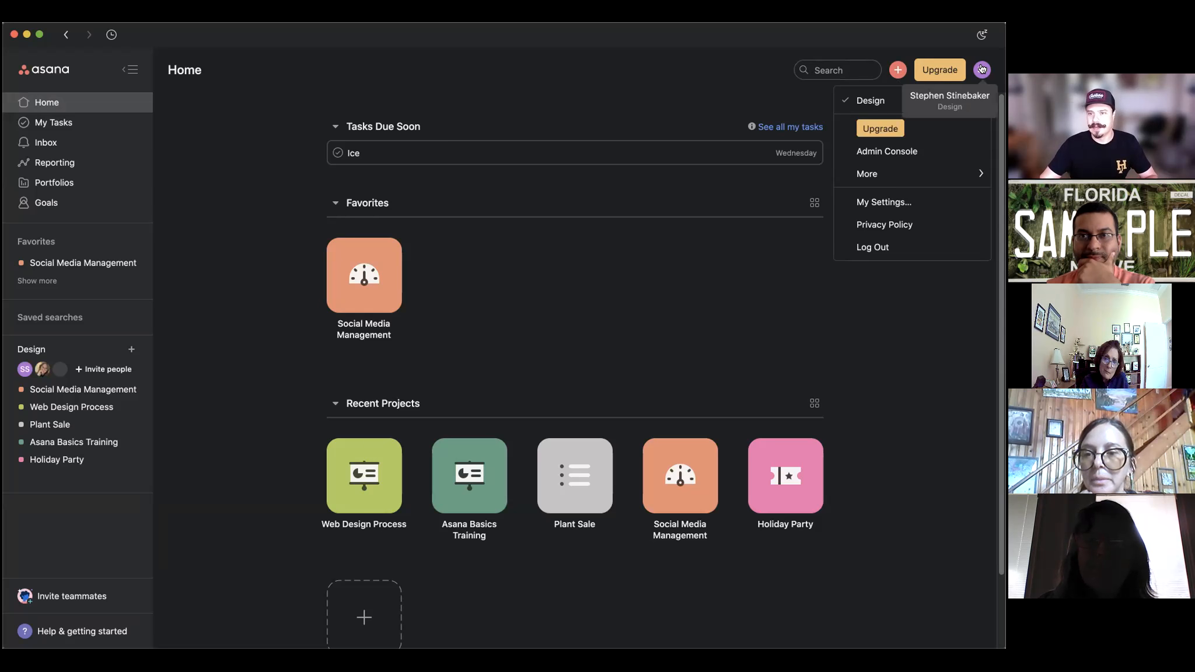
click(978, 72)
click(982, 70)
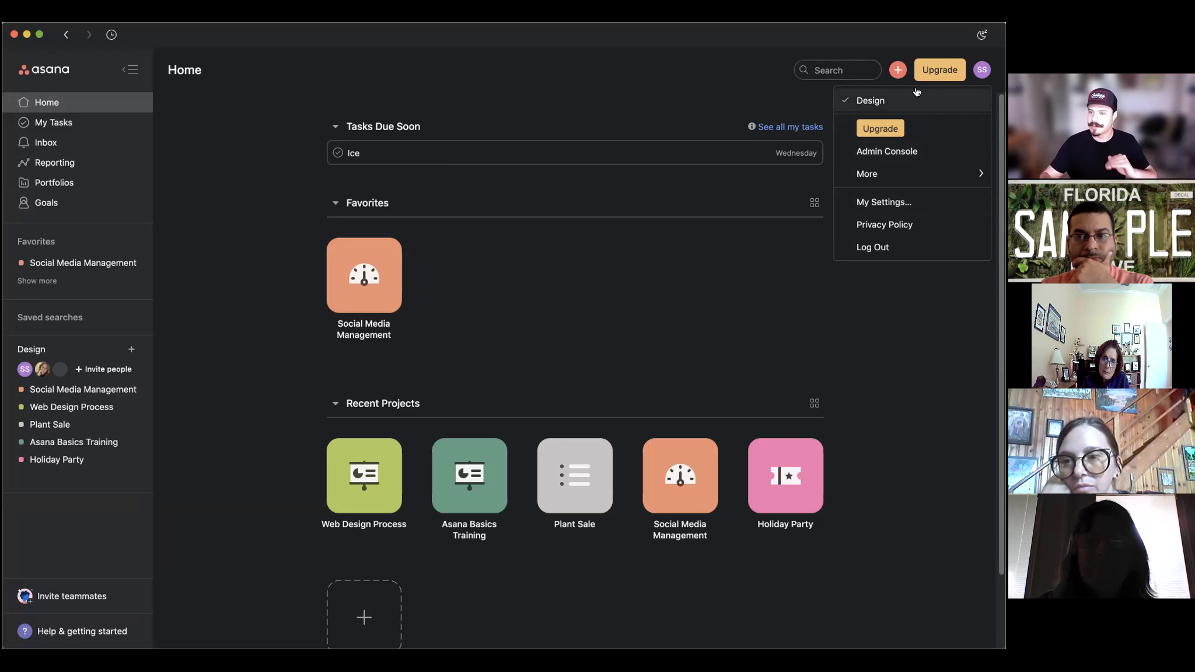
click(685, 81)
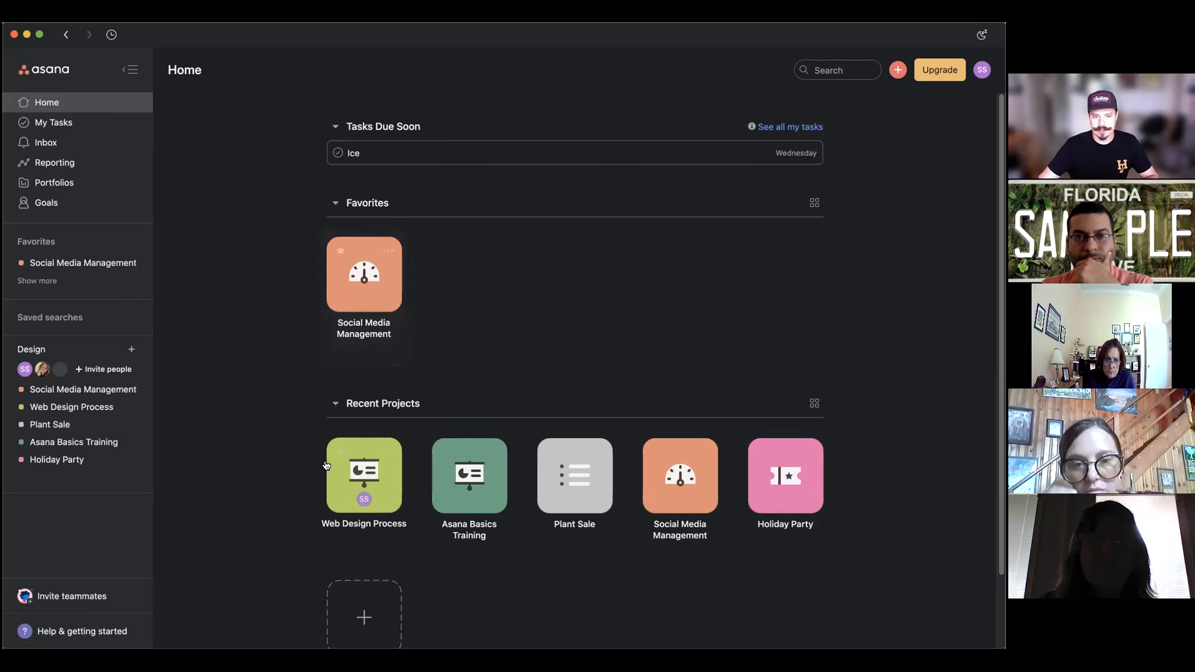
Collapse and re-expand the Favorites, Tasks Due Soon and Recent Projects sections on Home.
click(336, 203)
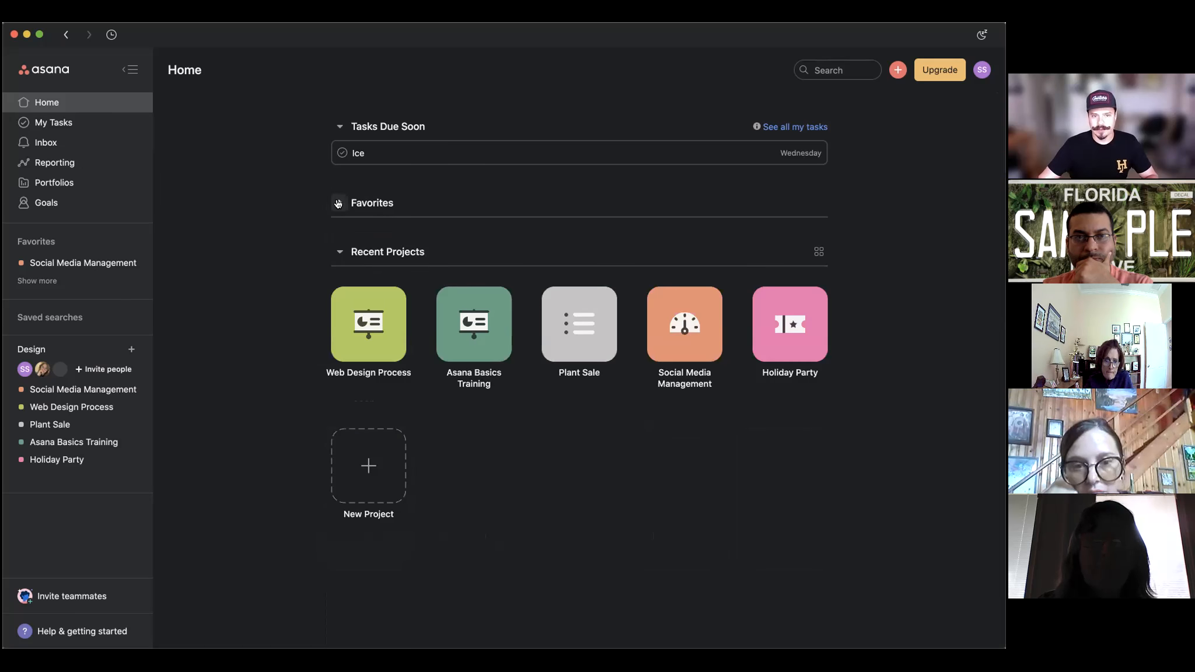
click(337, 203)
double_click(341, 126)
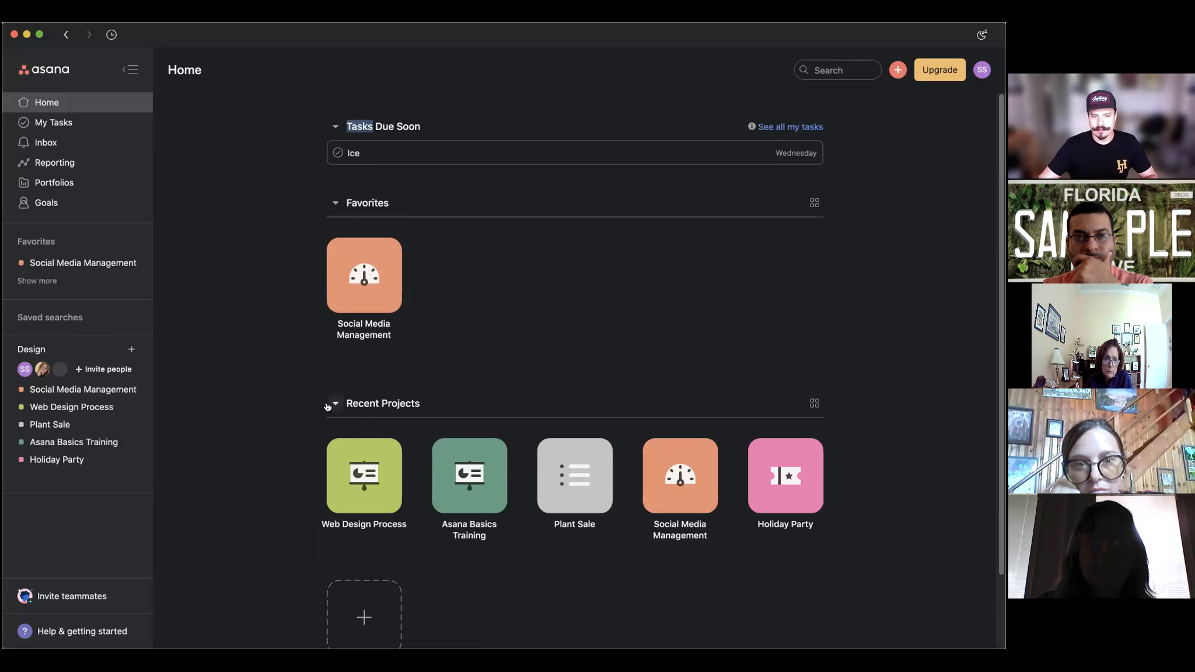
click(328, 406)
click(336, 404)
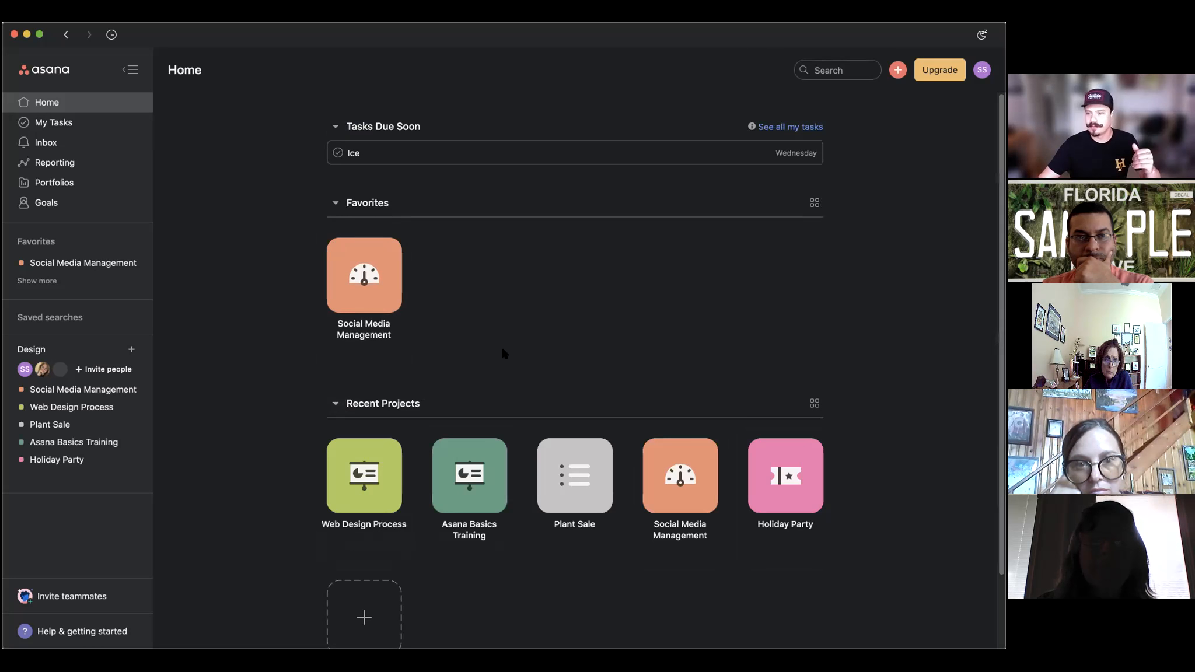
scroll(501, 347, down, 3)
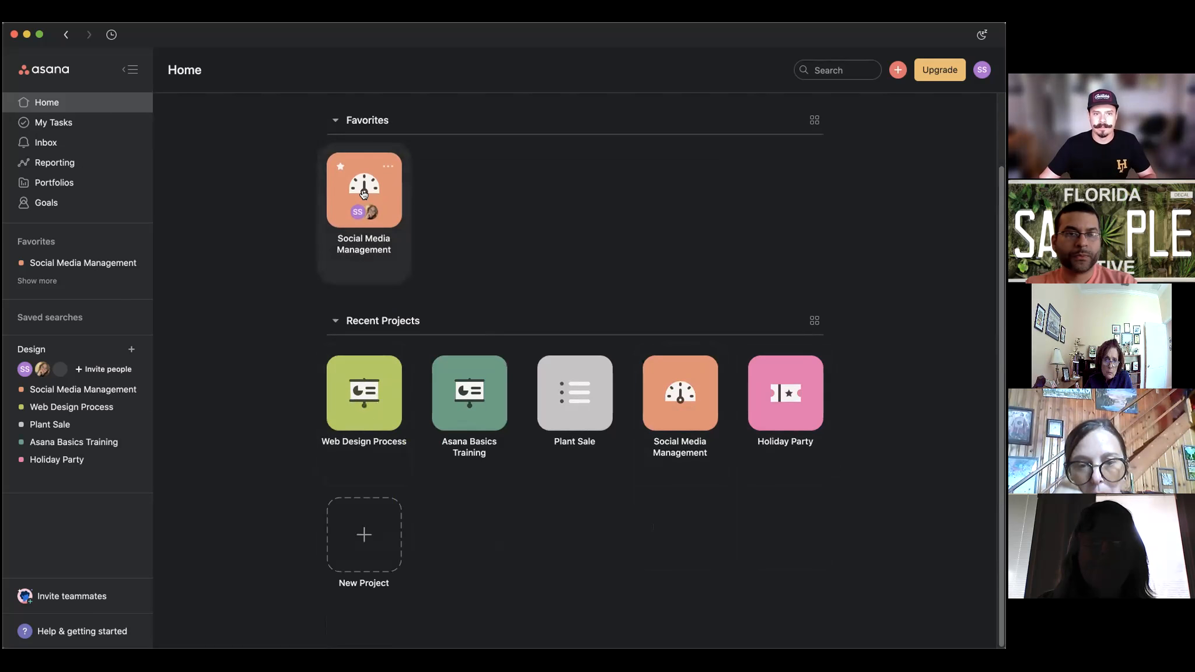
scroll(385, 204, up, 3)
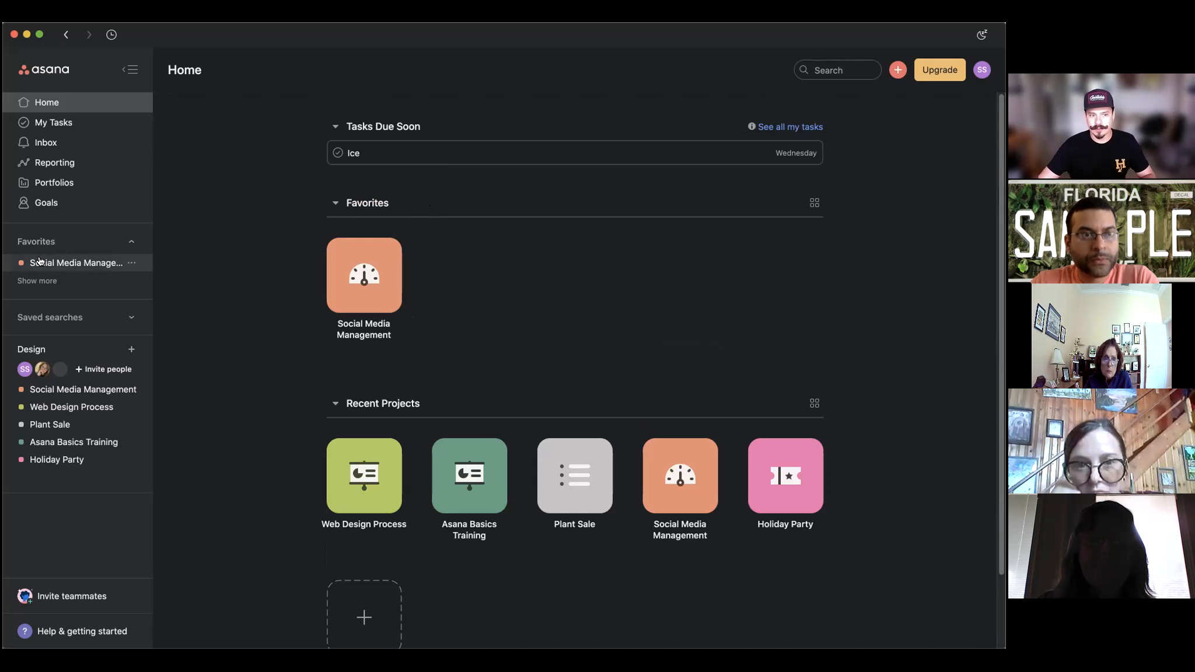
Toggle the sidebar Favorites list and star the Plant Sale project as a favorite.
click(126, 238)
click(126, 239)
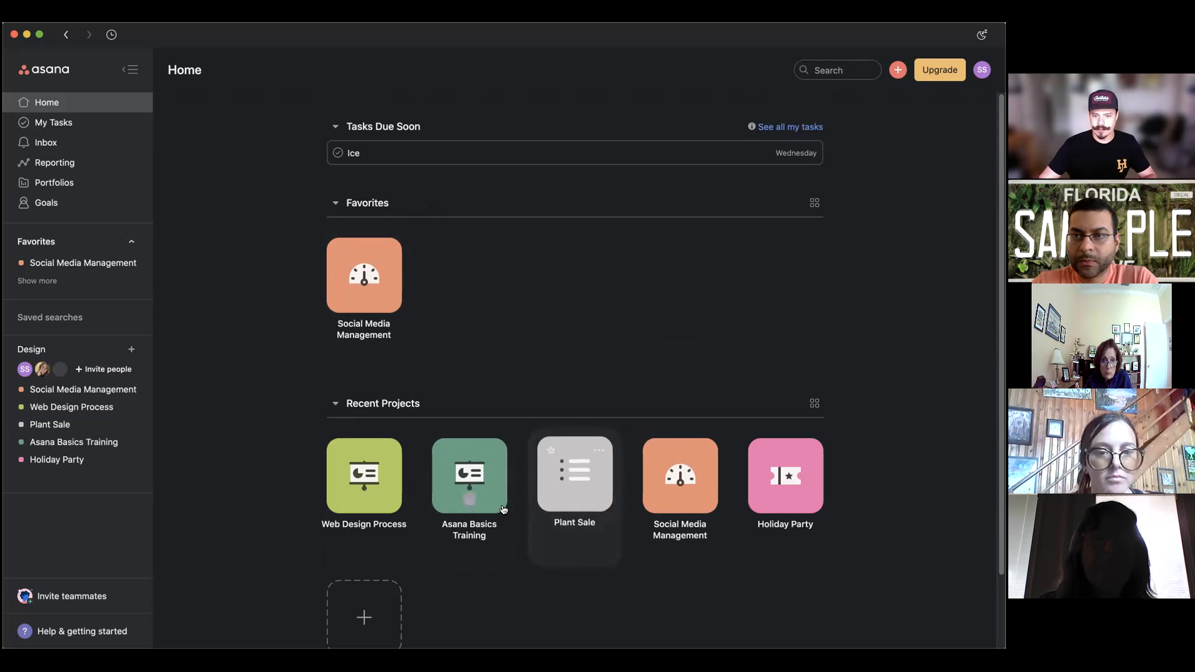
click(550, 451)
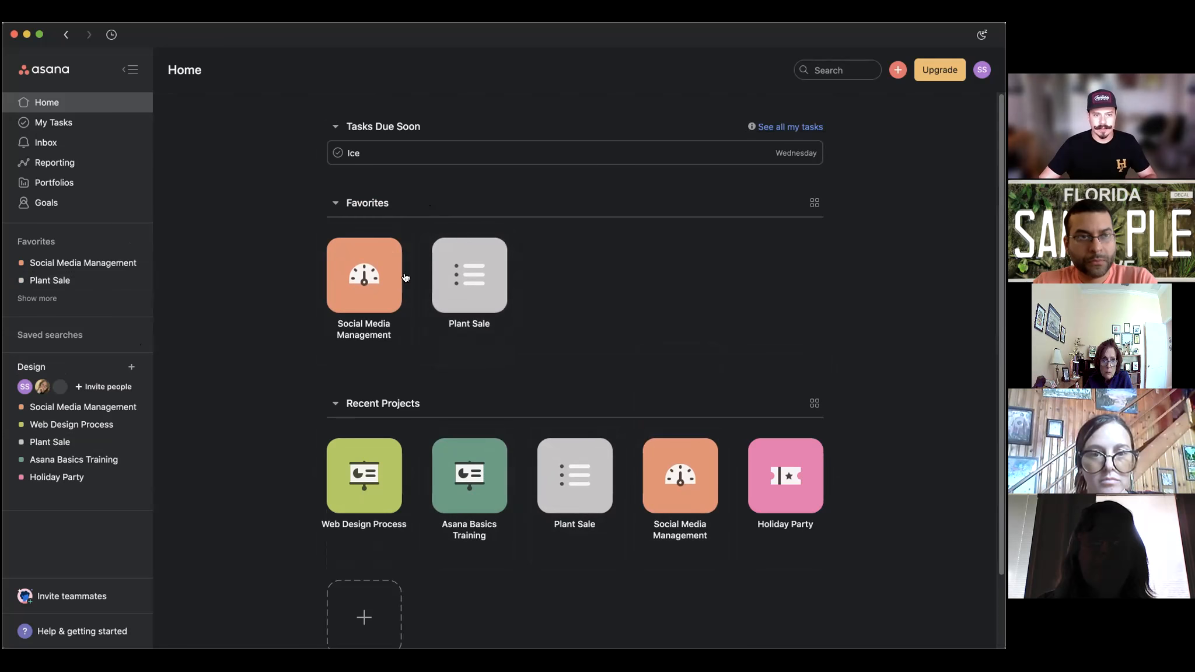
Open Plant Sale, insert a new customer preorder task below the selected one, and show its details.
click(466, 272)
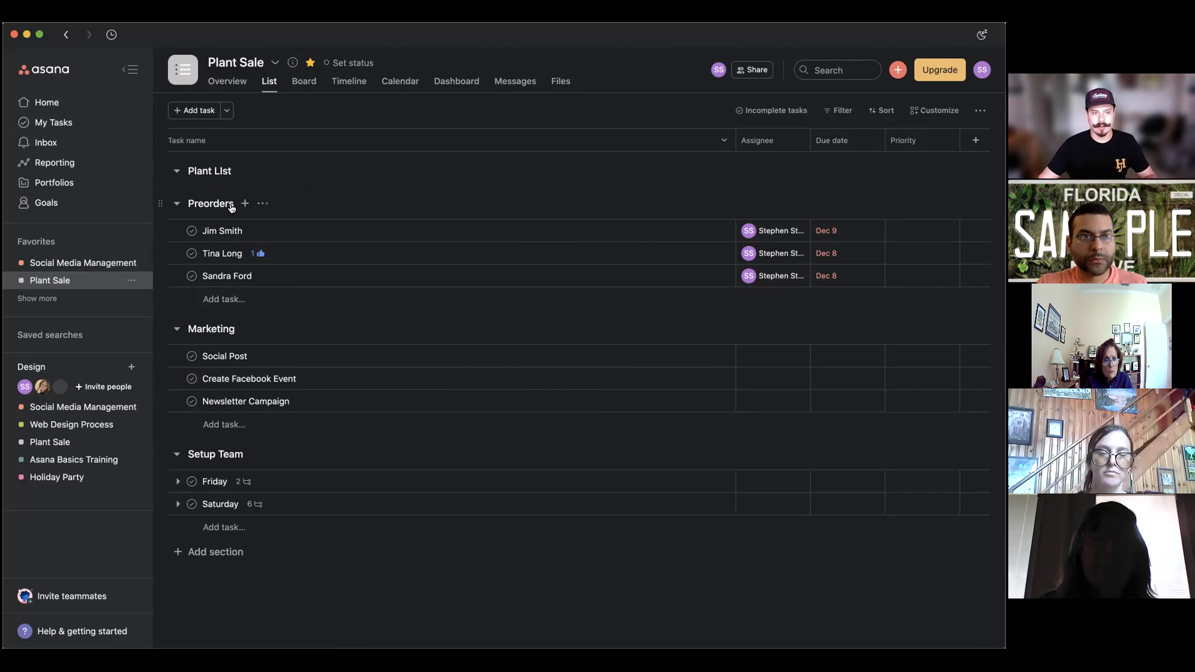
click(237, 145)
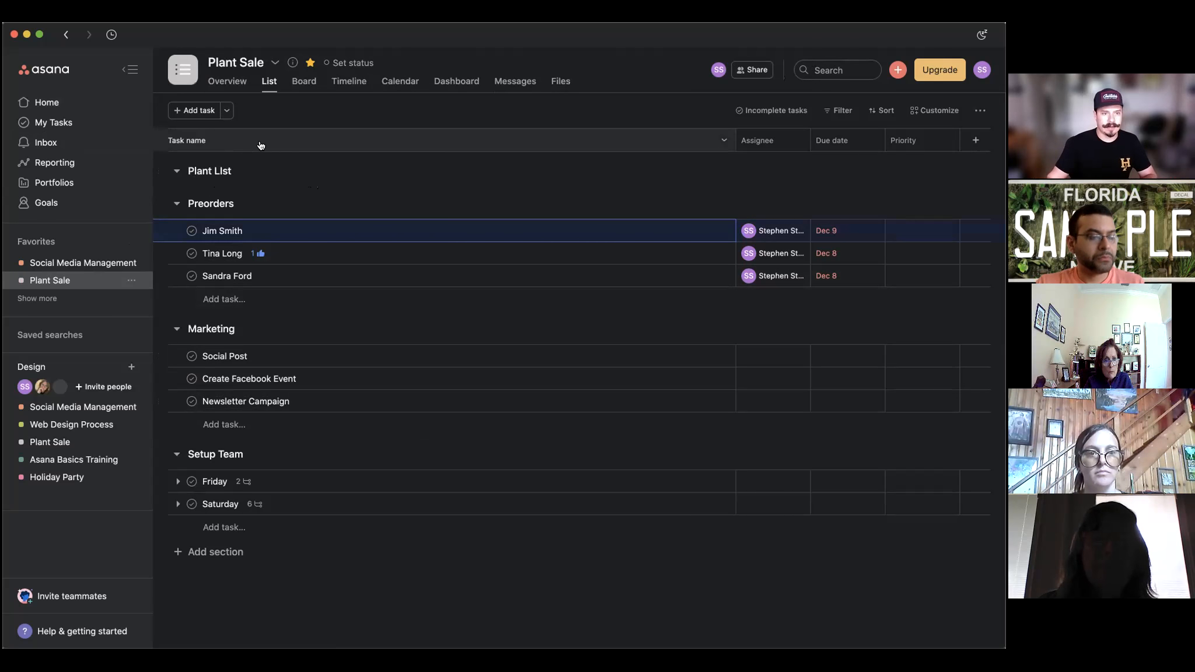
click(181, 110)
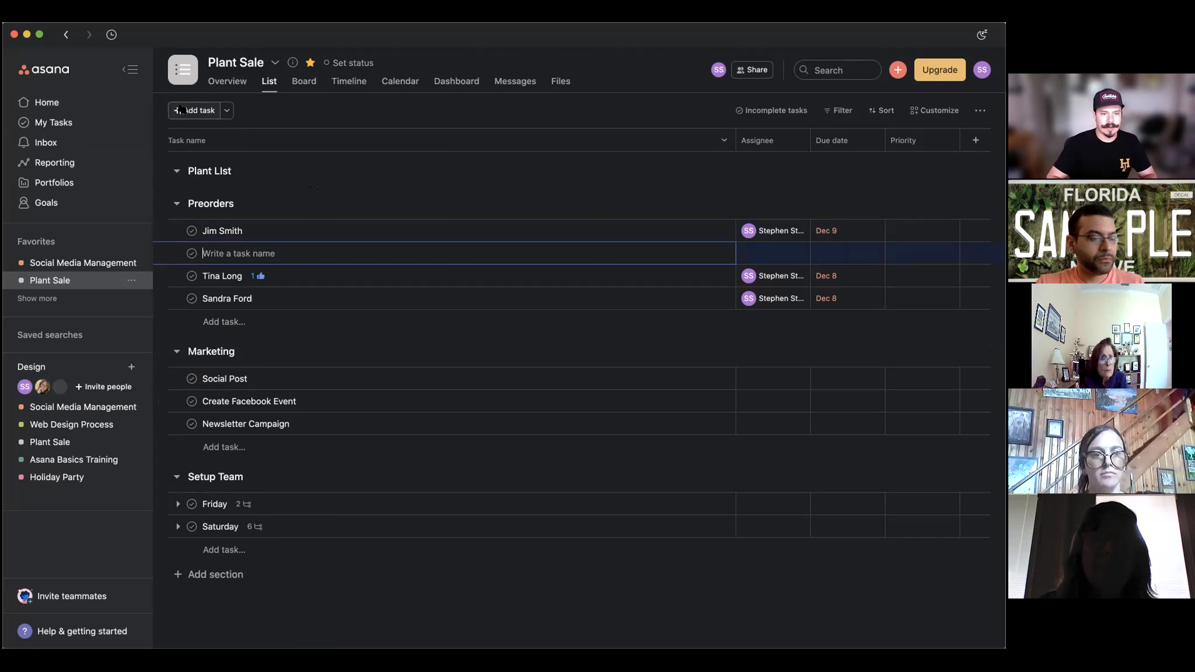
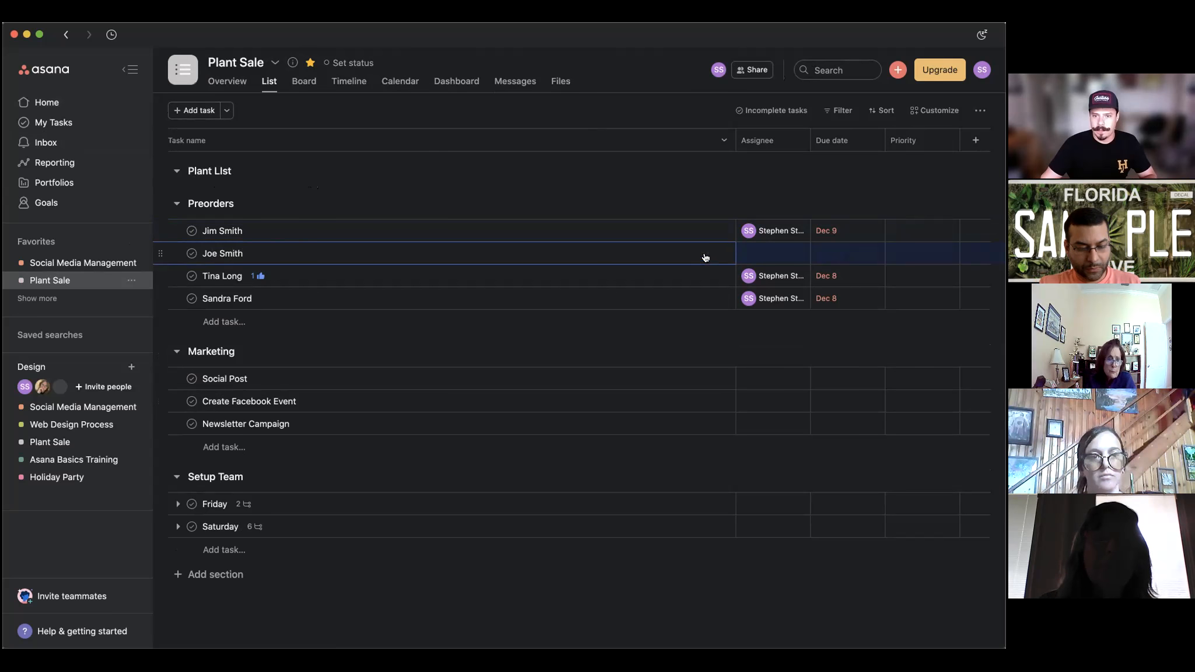
click(716, 254)
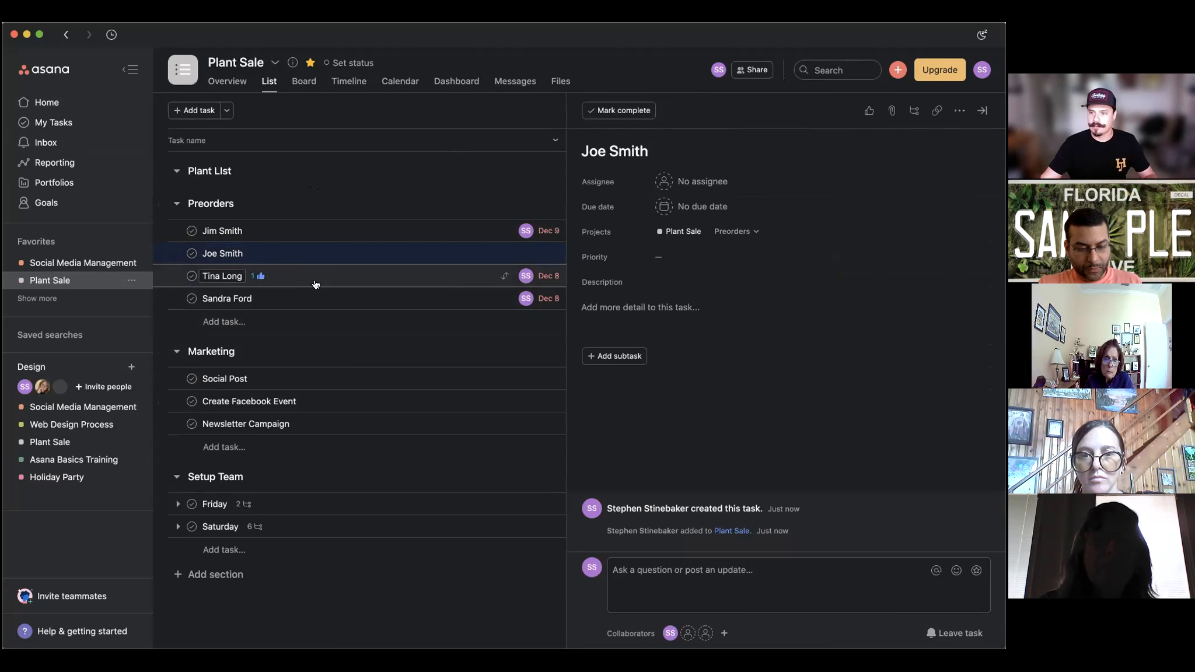
Collapse the Preorders and Marketing sections, then show the Add task dropdown options.
click(186, 203)
click(175, 204)
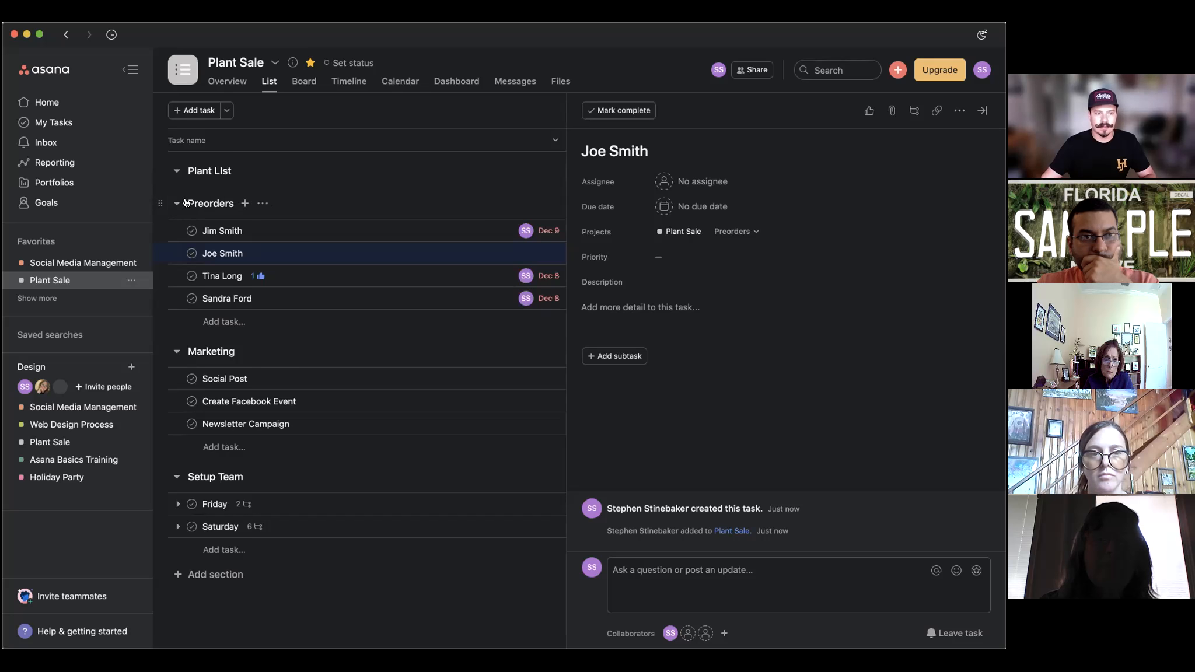
click(185, 203)
click(186, 203)
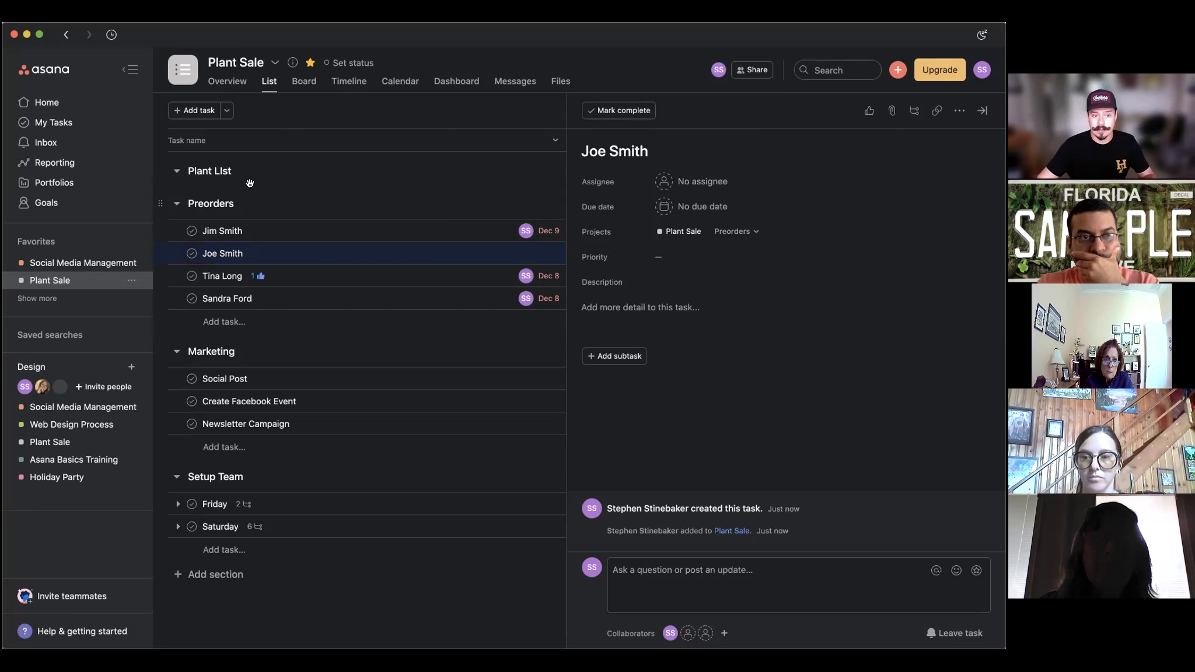
click(177, 203)
click(177, 236)
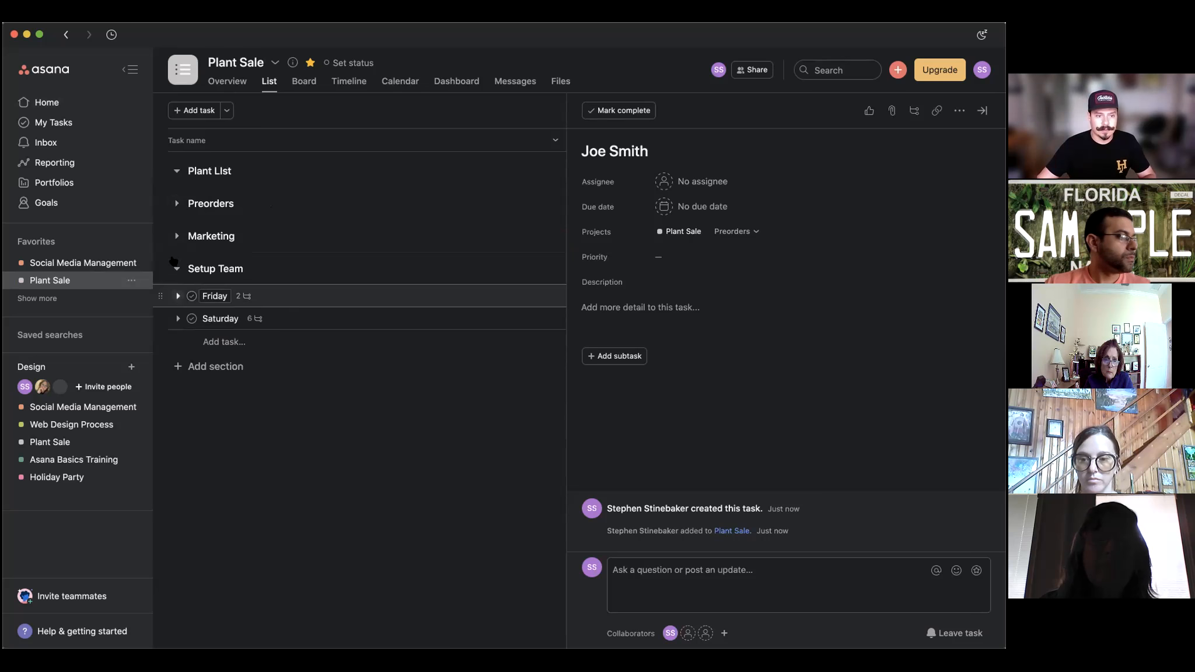
click(204, 110)
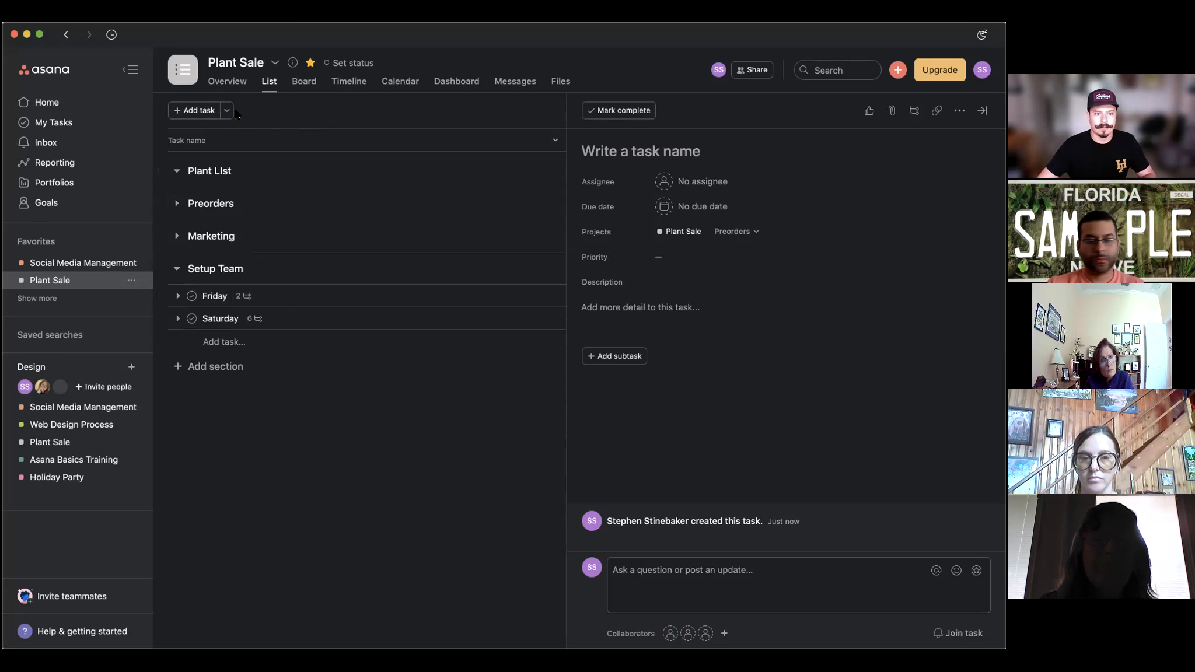
click(227, 110)
Add a new section named 'Pre Work' below Preorders.
click(238, 137)
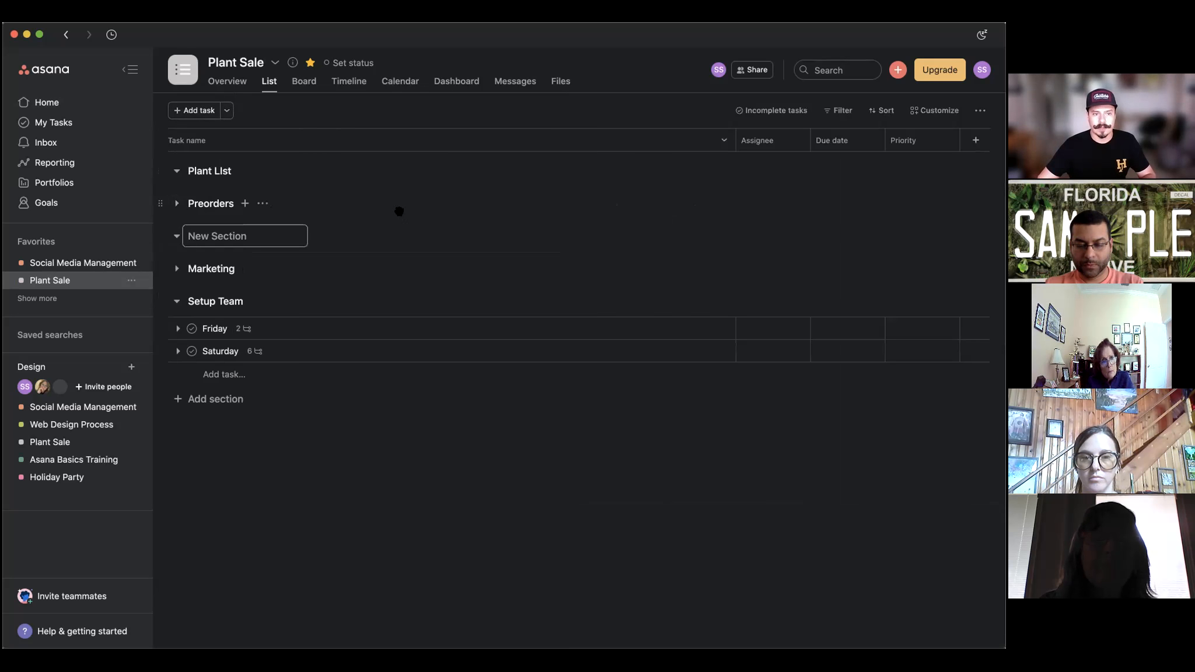
text(Pre Work)
key(Return)
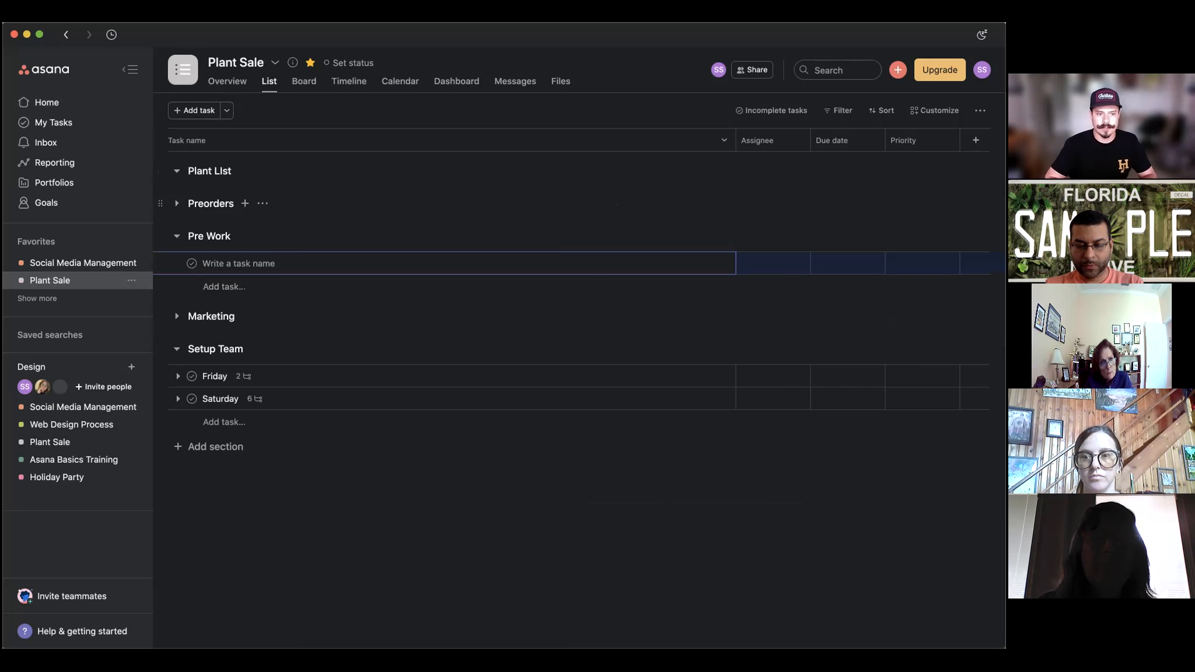
Fill Pre Work with tasks Contct Vendrs, Select team and Plant list, then open Contct Vendrs.
text(Cont)
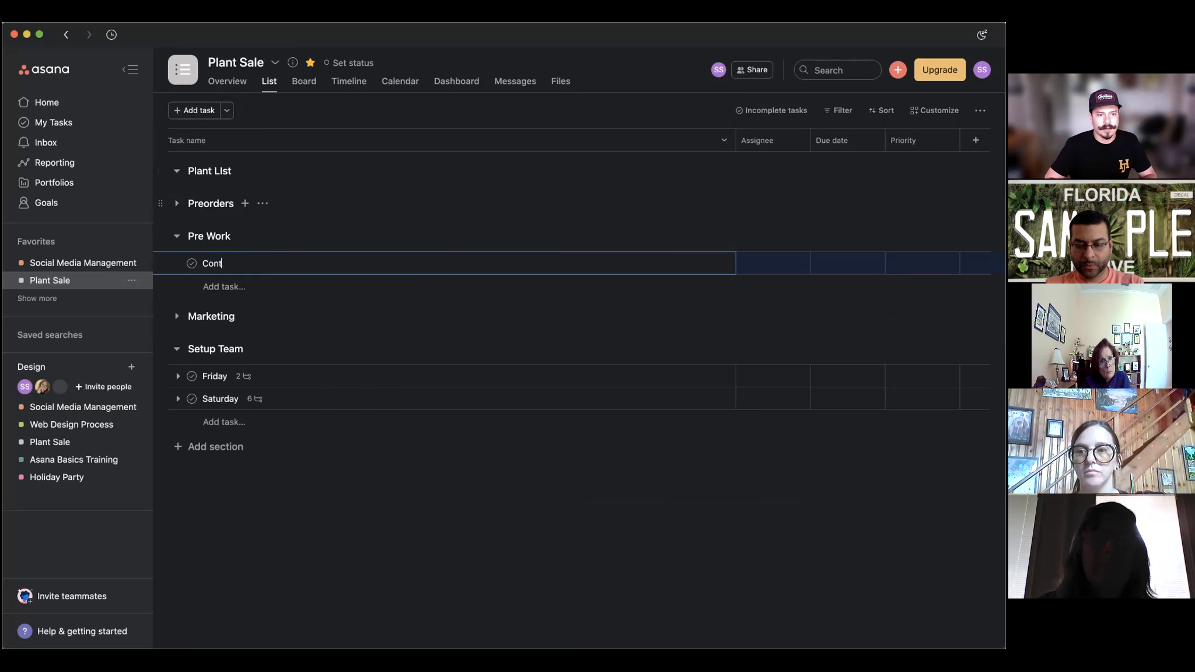
text(ct)
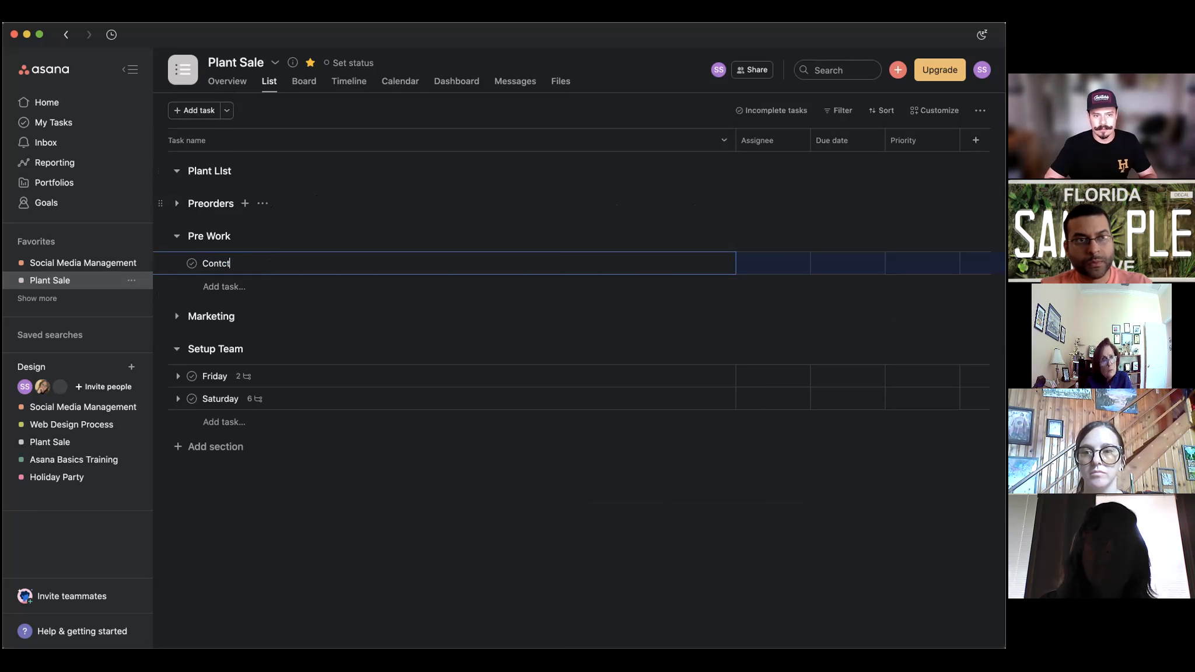
text( Vendrs)
key(Return)
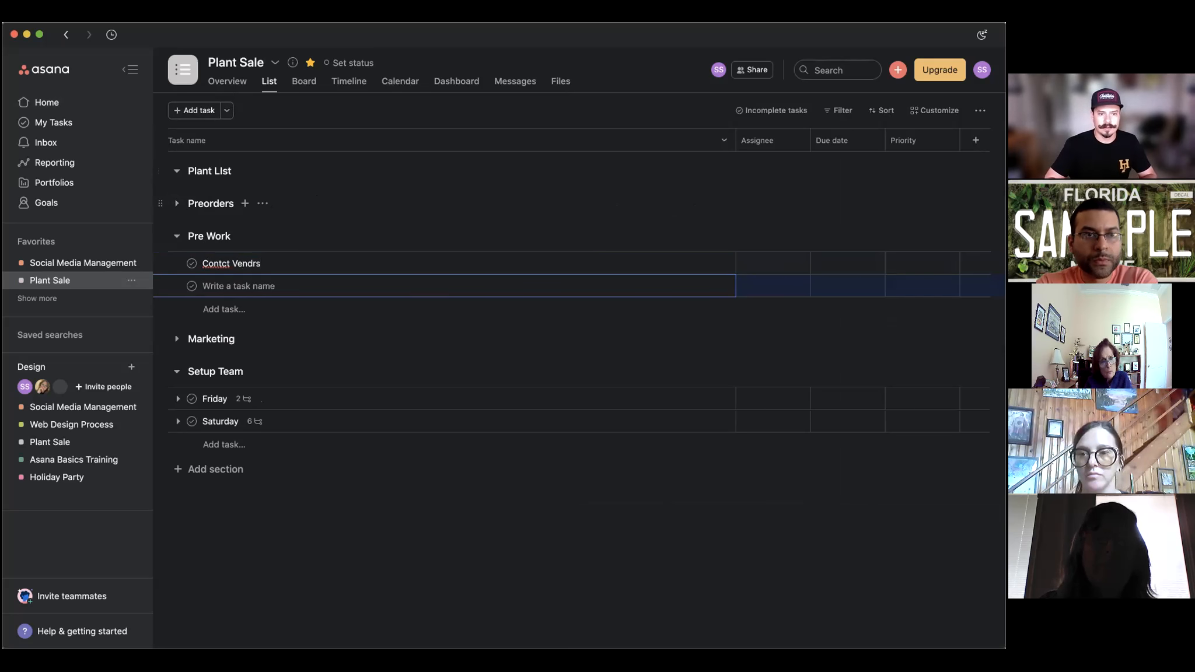
text(Pl)
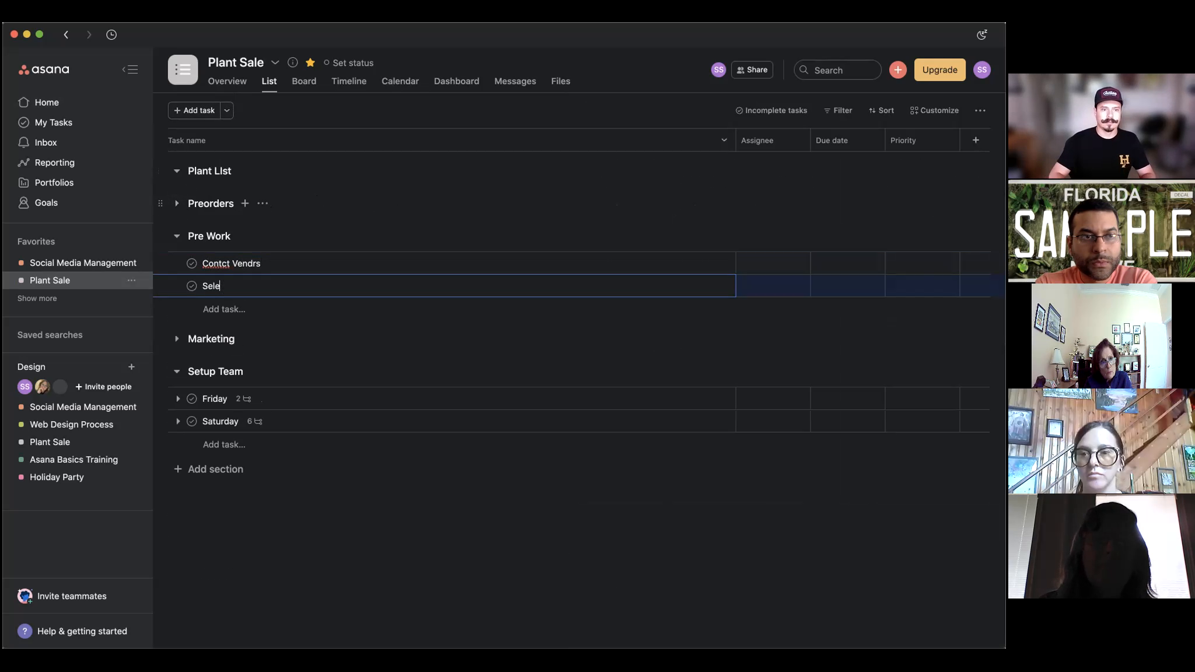
key(Return)
text(P)
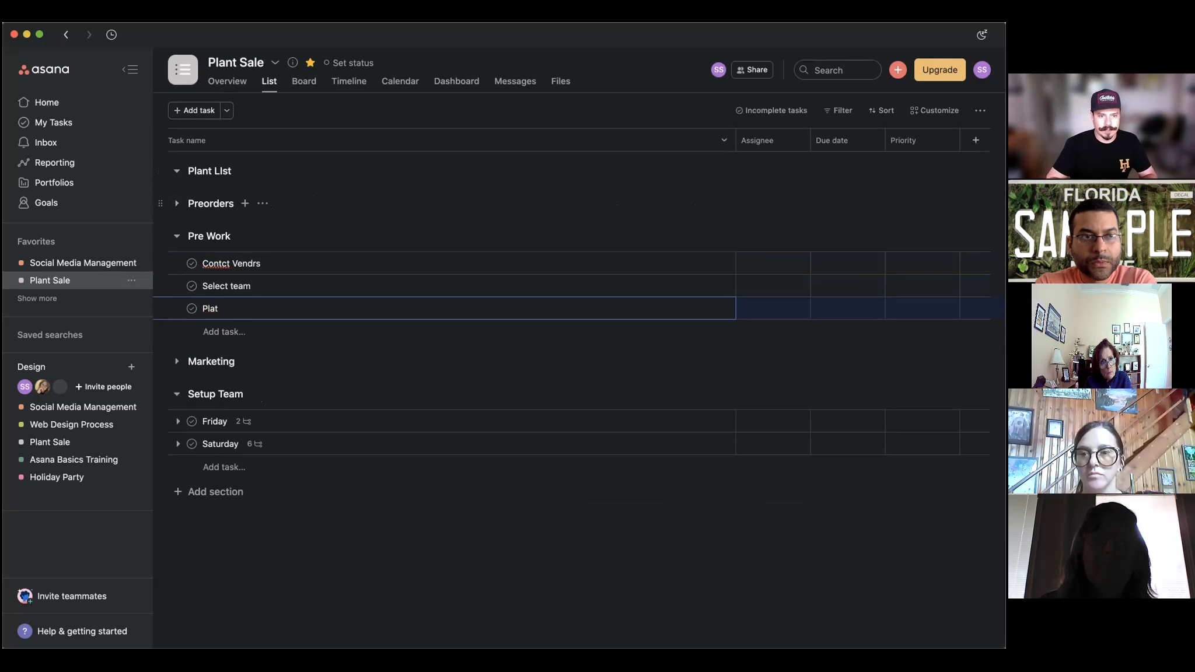
text(lant list)
key(Return)
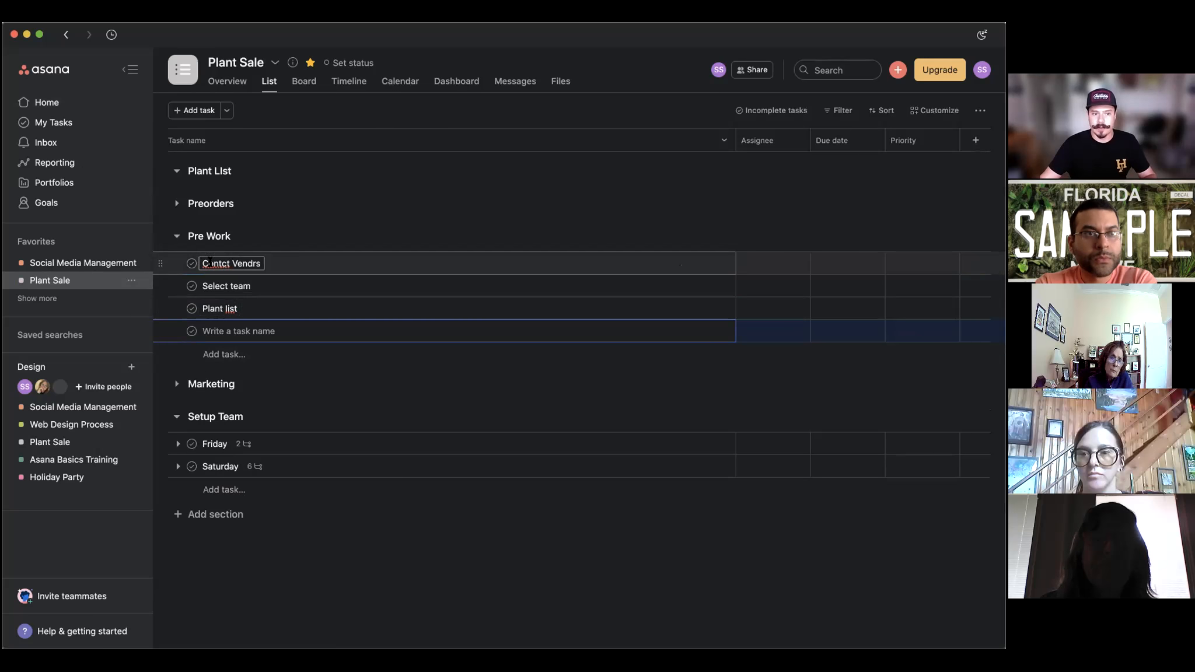
mouse_move(170, 258)
mouse_down()
mouse_move(163, 310)
mouse_move(158, 276)
mouse_move(170, 263)
mouse_up()
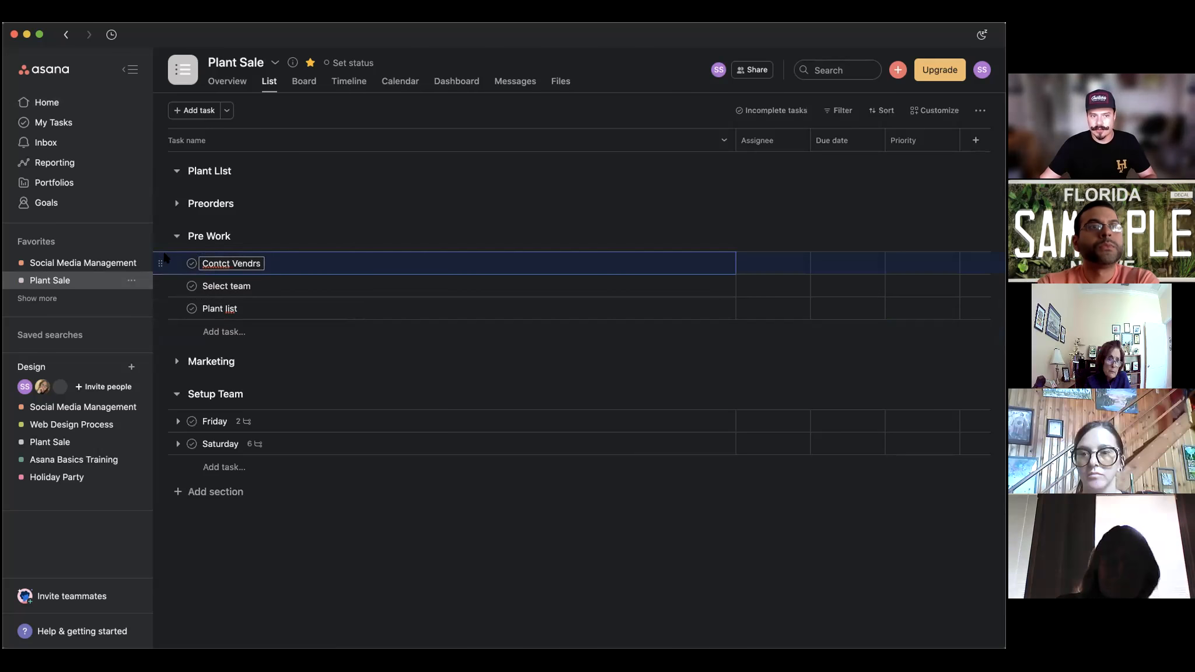
click(350, 267)
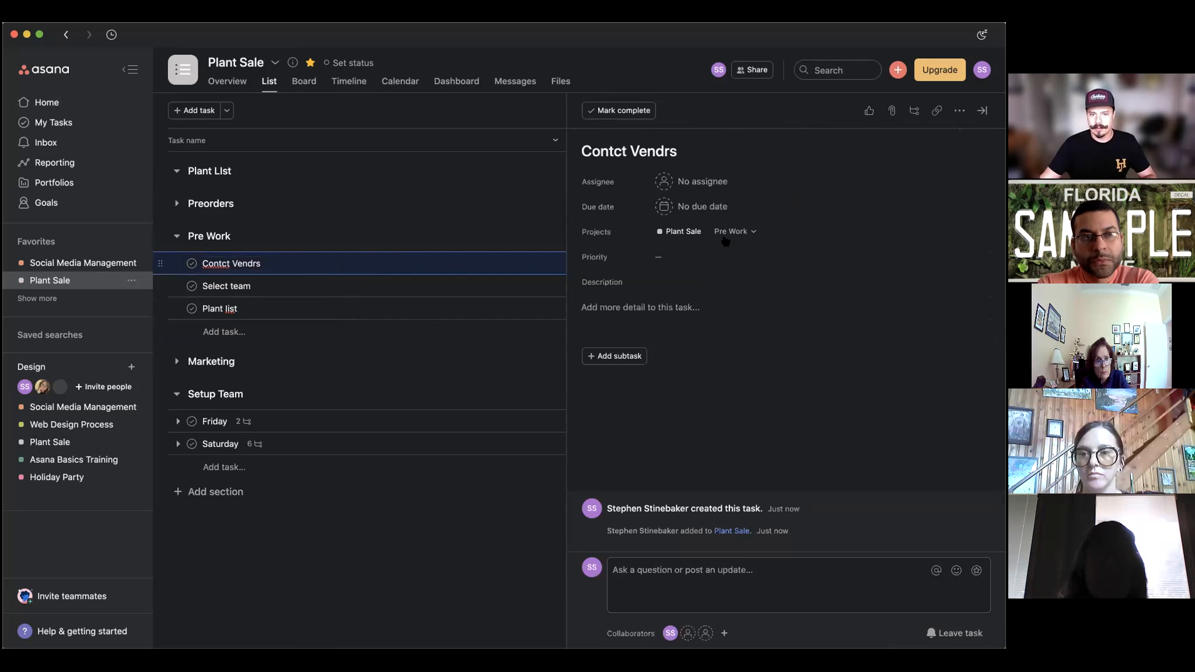
Change Contct Vendrs' assignee from No assignee to yourself.
click(713, 188)
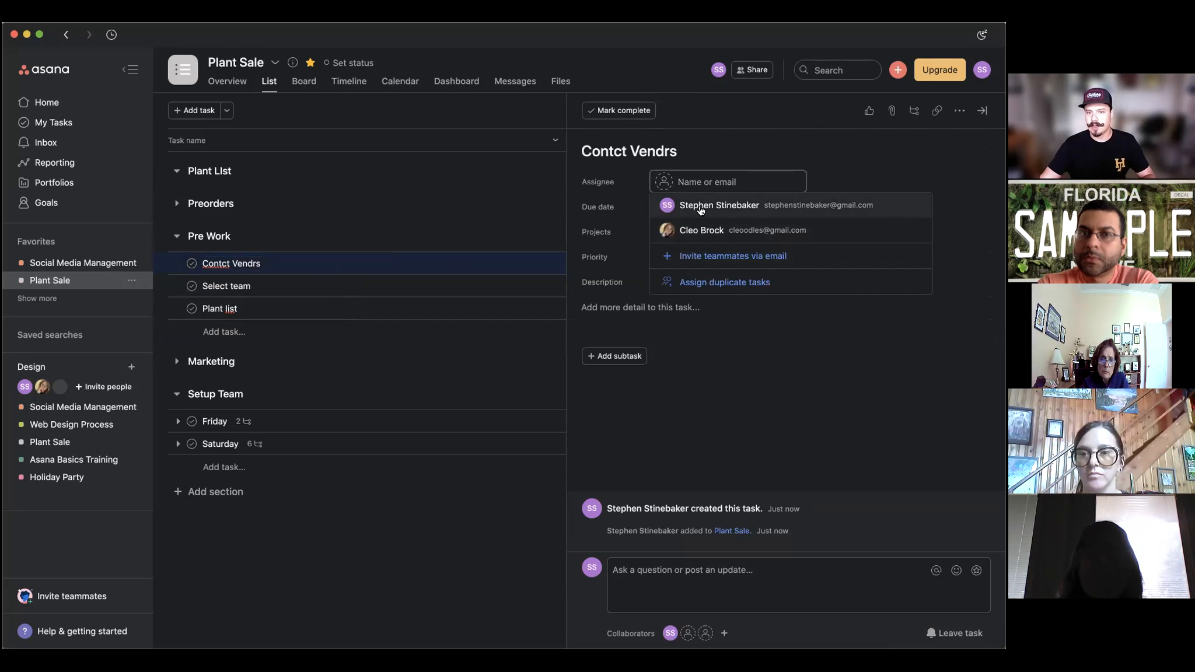
click(707, 205)
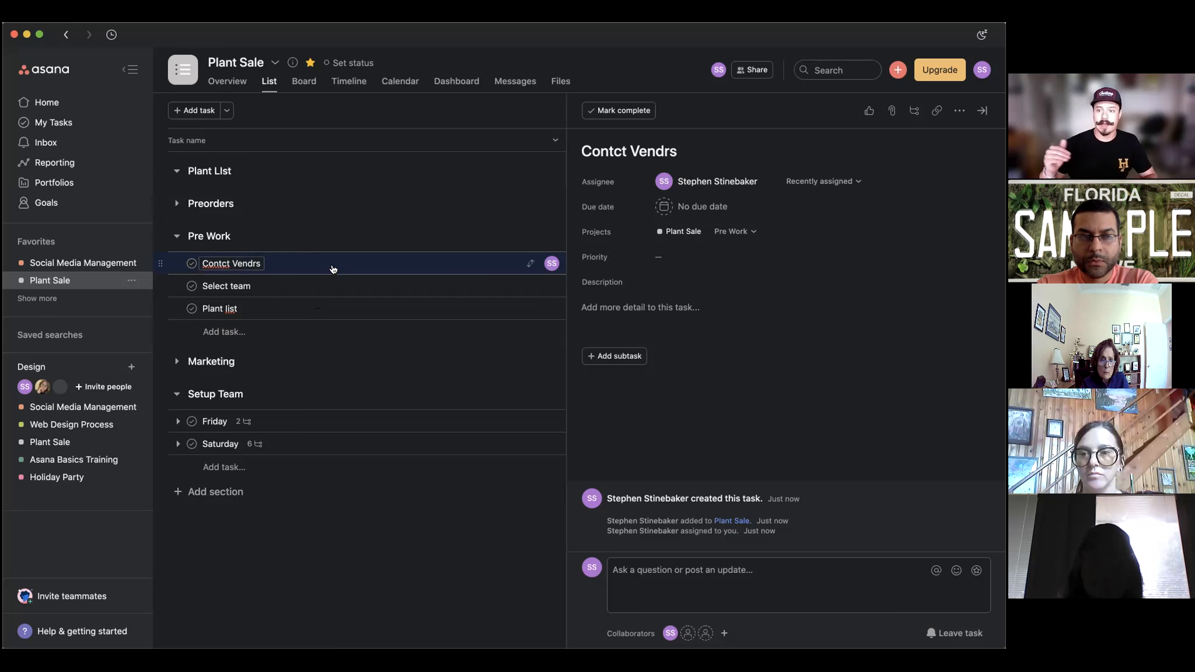
Check Contct Vendrs in My Tasks, follow its Plant Sale project link, visit Home, and come back.
click(54, 123)
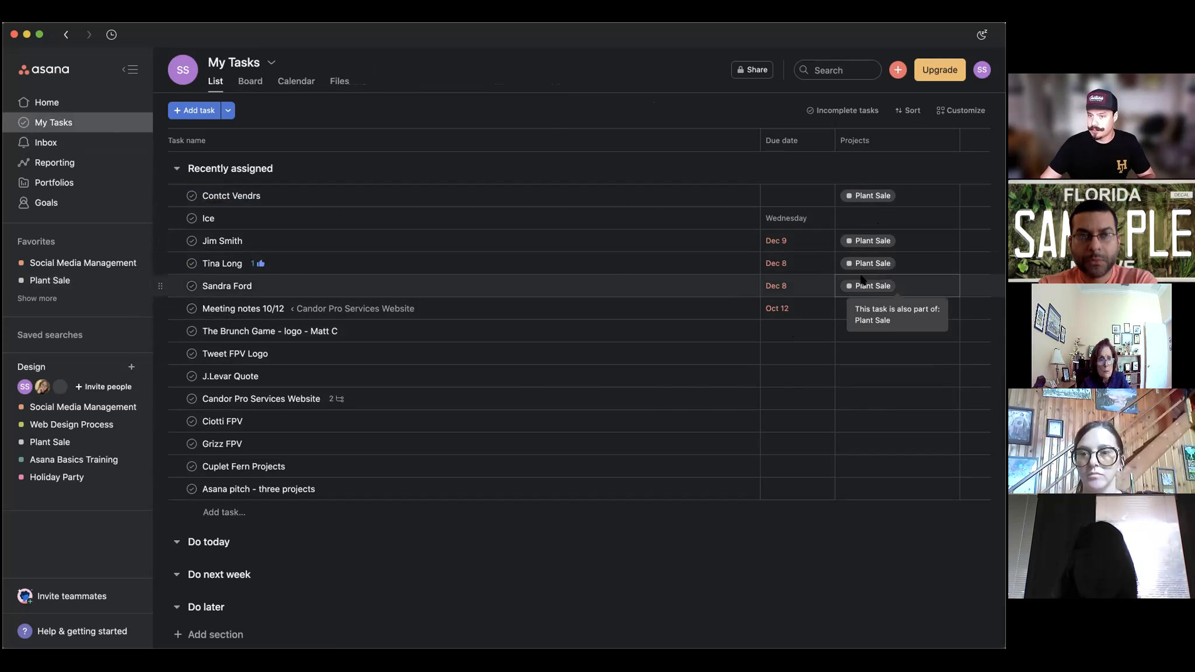
click(862, 195)
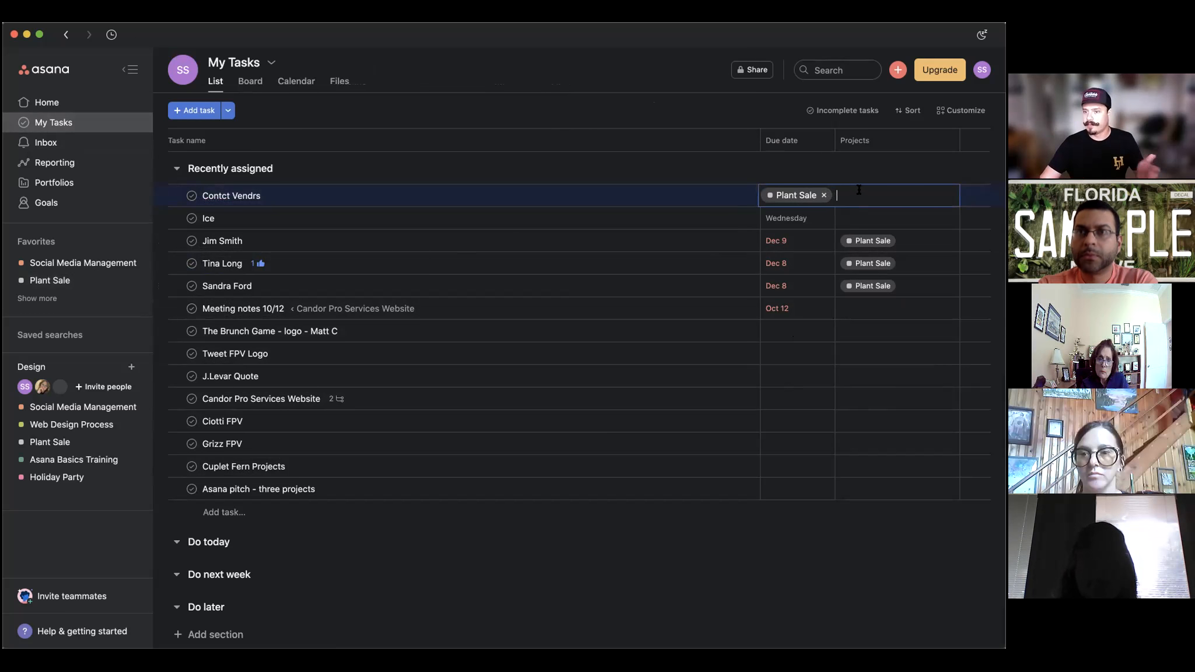
click(787, 195)
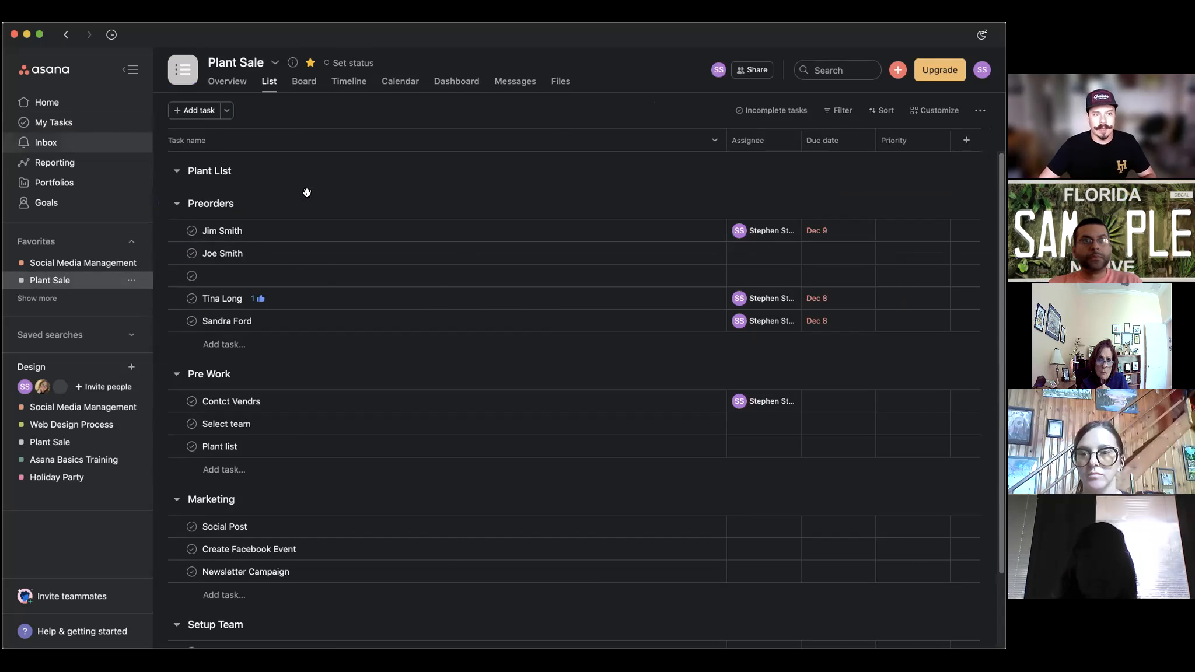
click(46, 103)
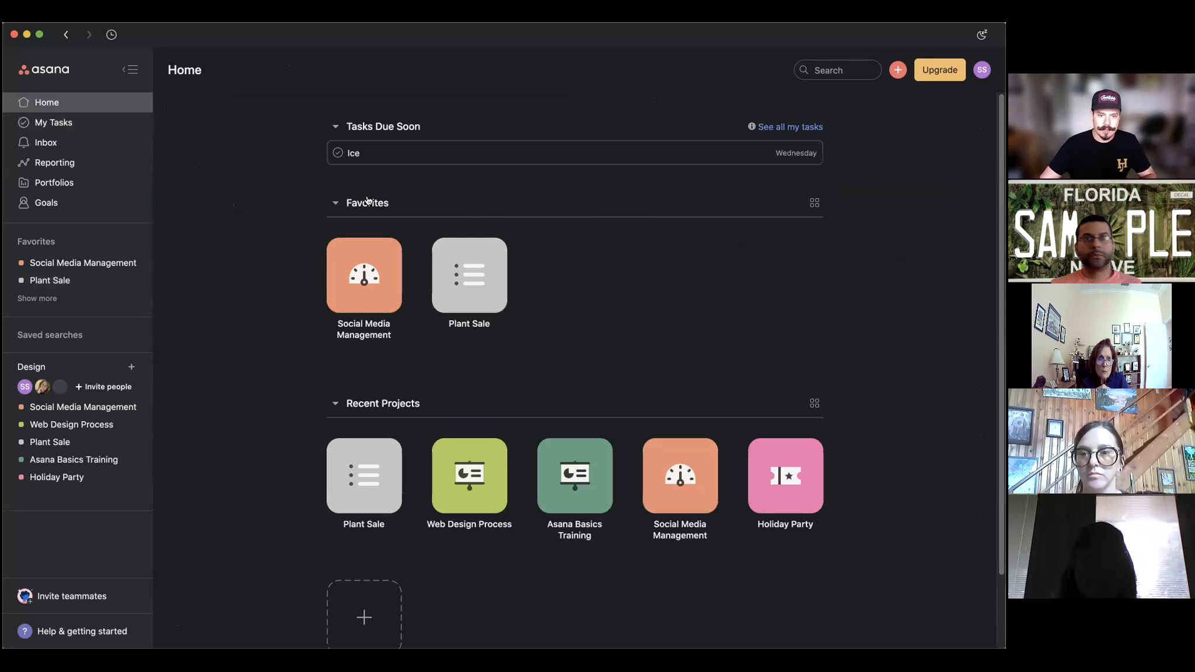
scroll(549, 452, down, 1)
scroll(548, 453, down, 3)
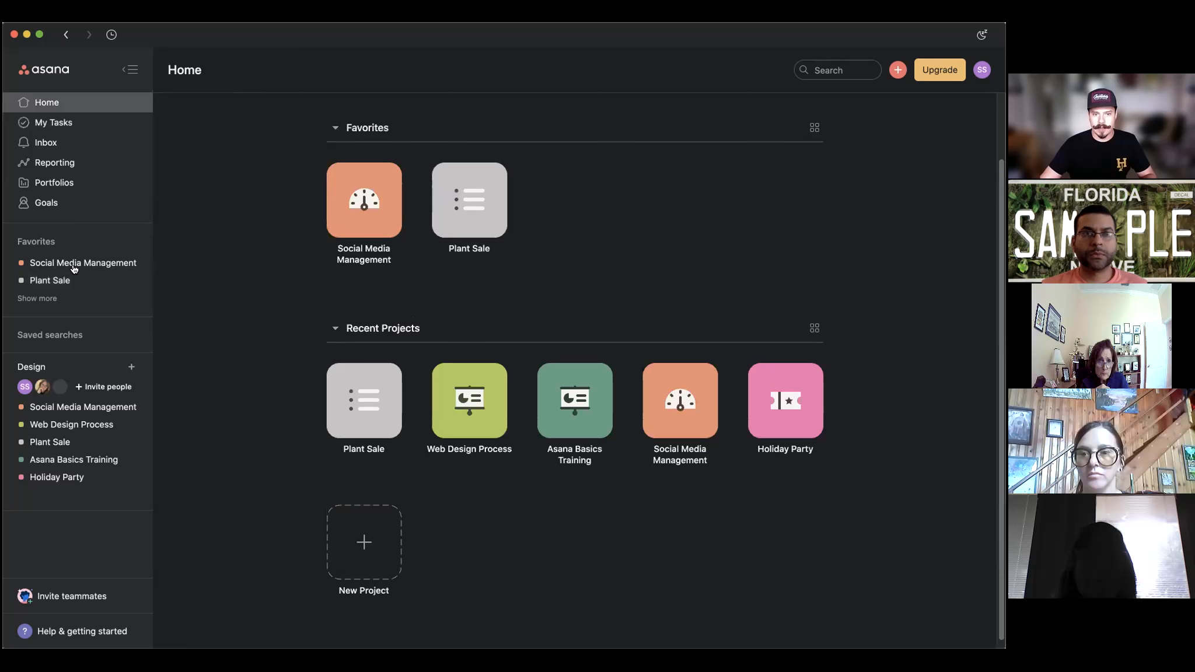
click(42, 280)
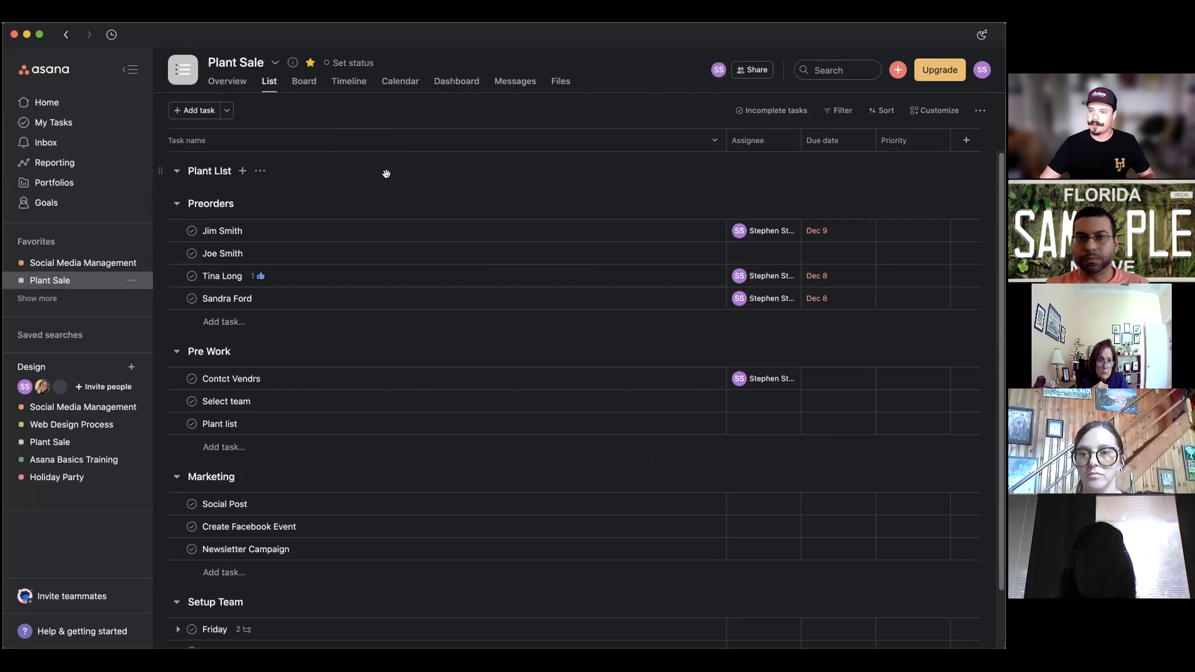
click(83, 124)
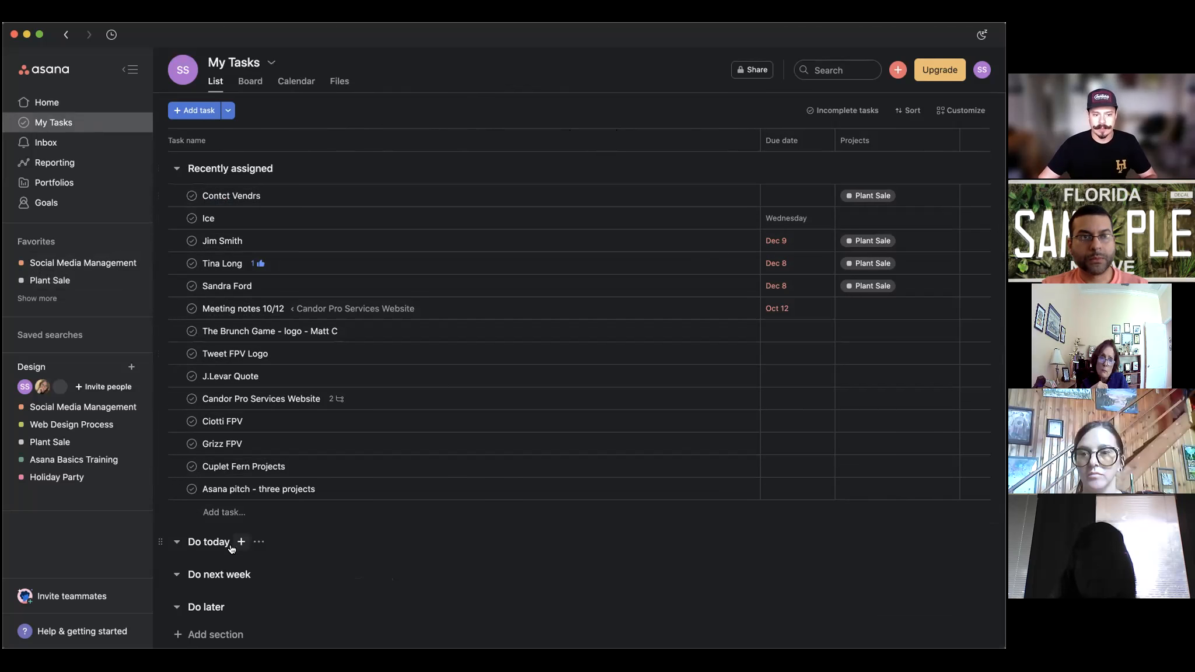
Collapse the Recently assigned group in My Tasks and go to the Inbox.
click(175, 168)
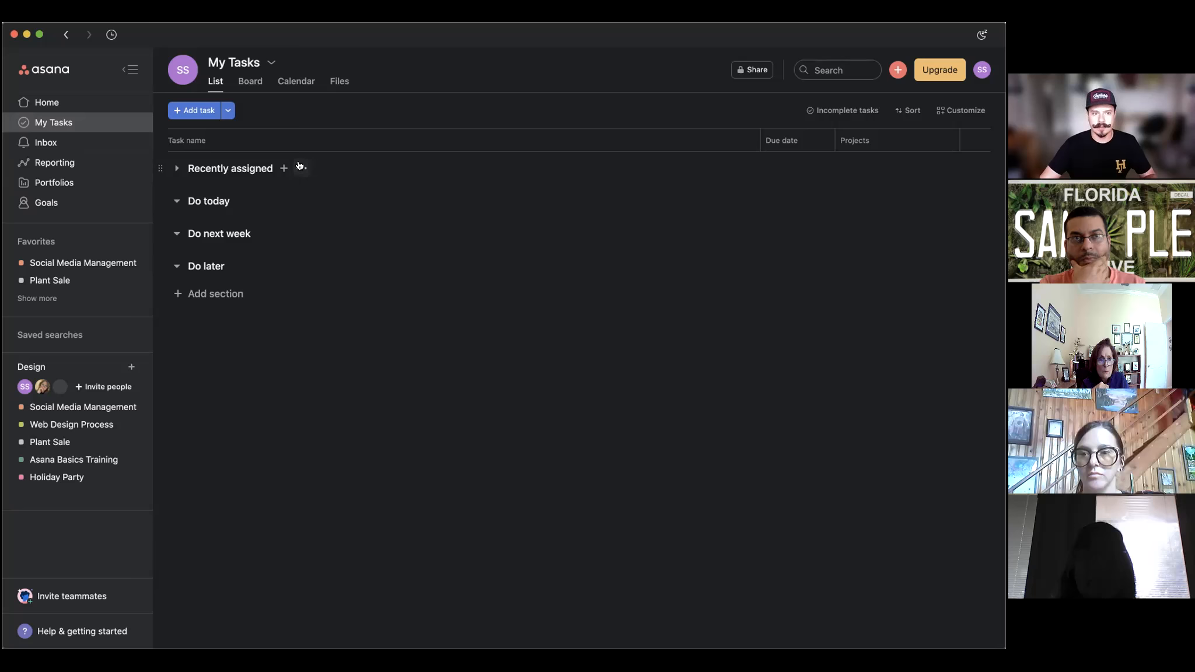
click(40, 146)
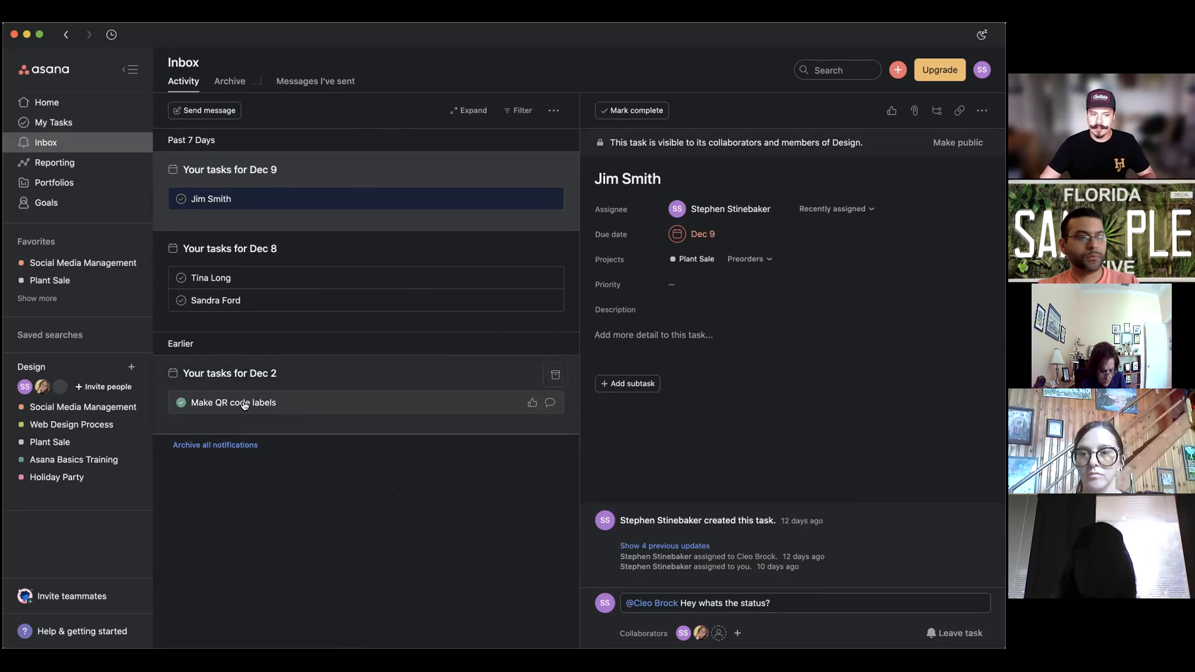
Archive the Dec 2 notification group and select the preorder task notification.
click(555, 377)
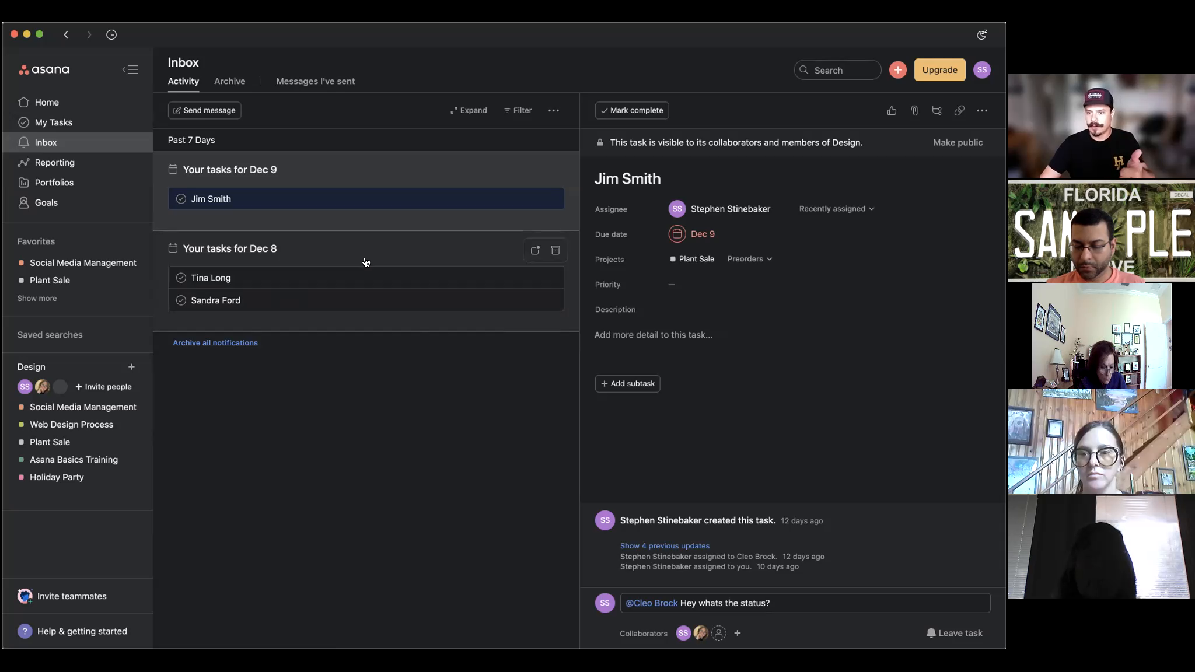
click(451, 199)
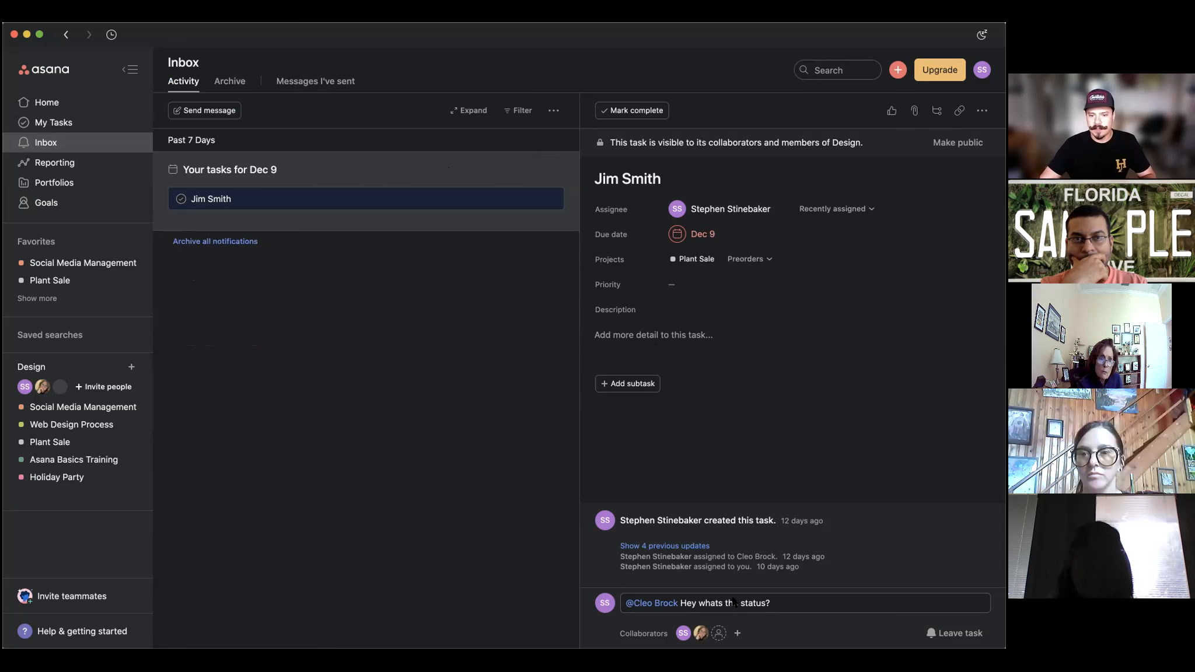
click(757, 603)
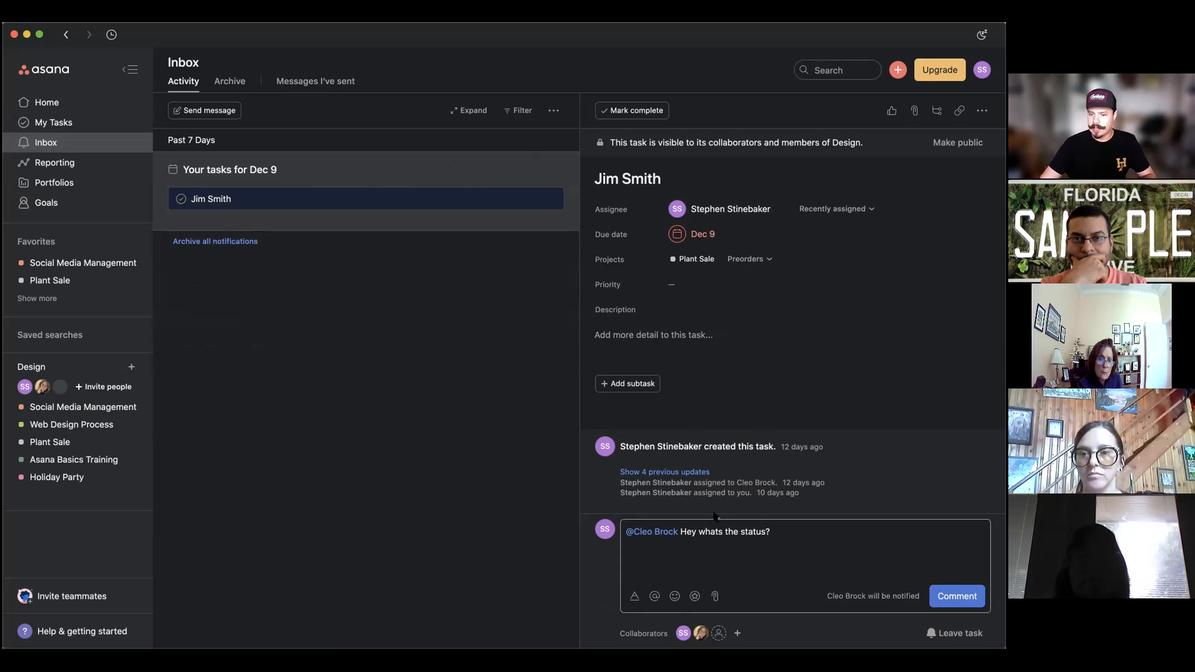
click(797, 531)
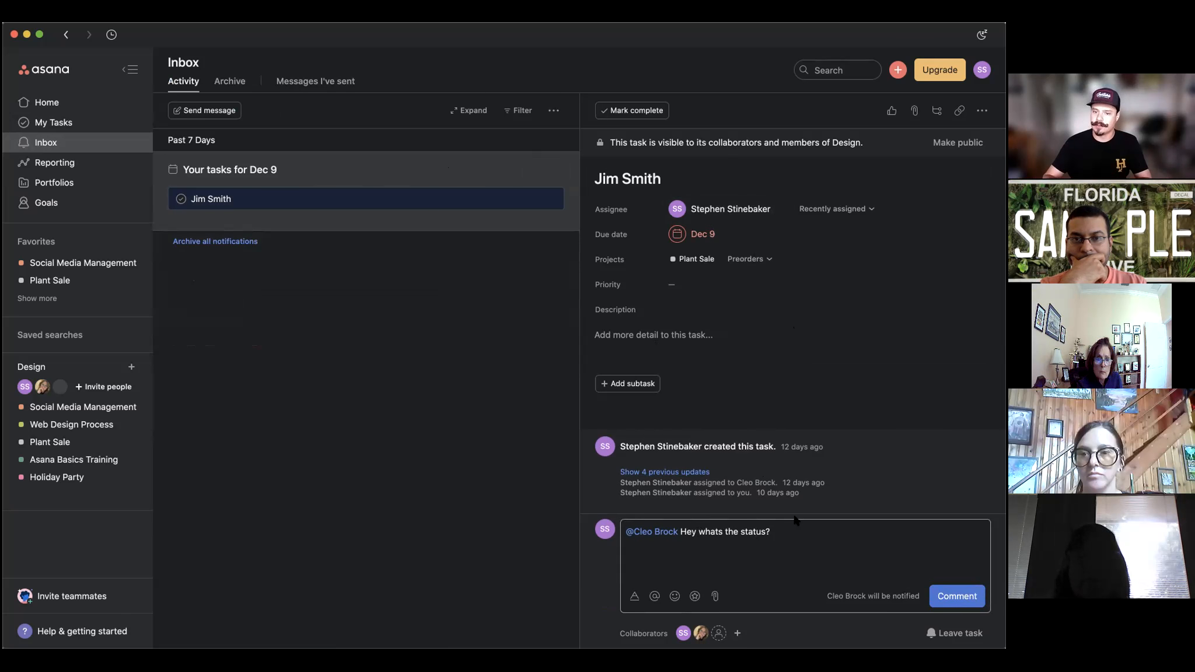
click(324, 203)
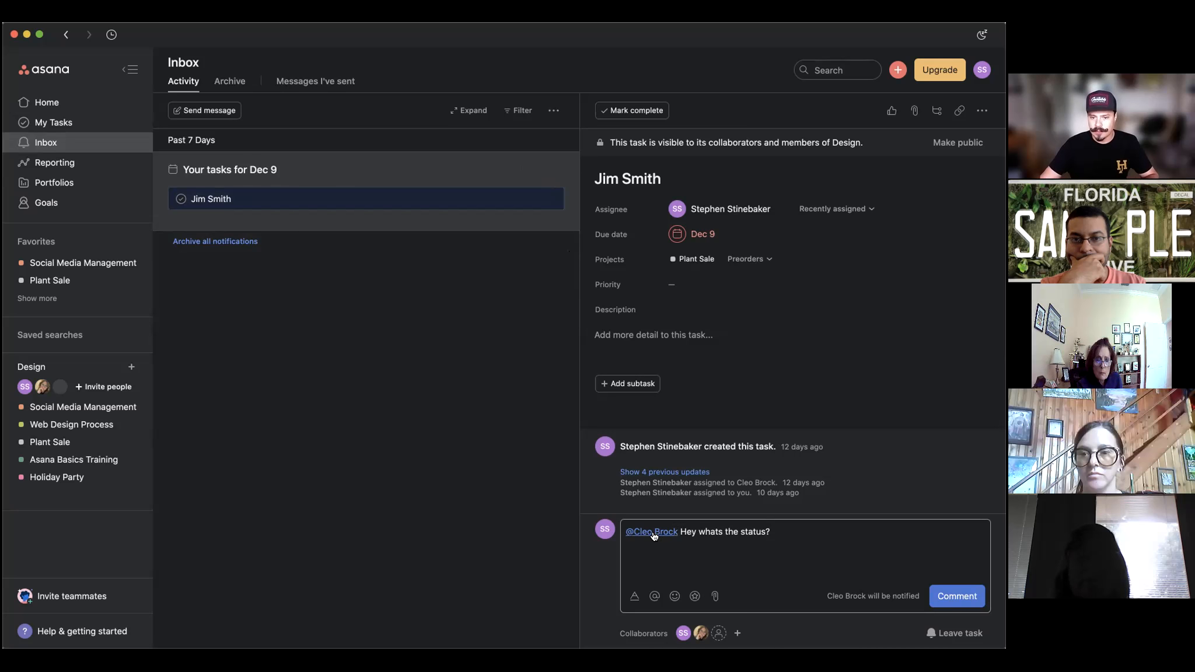
click(715, 595)
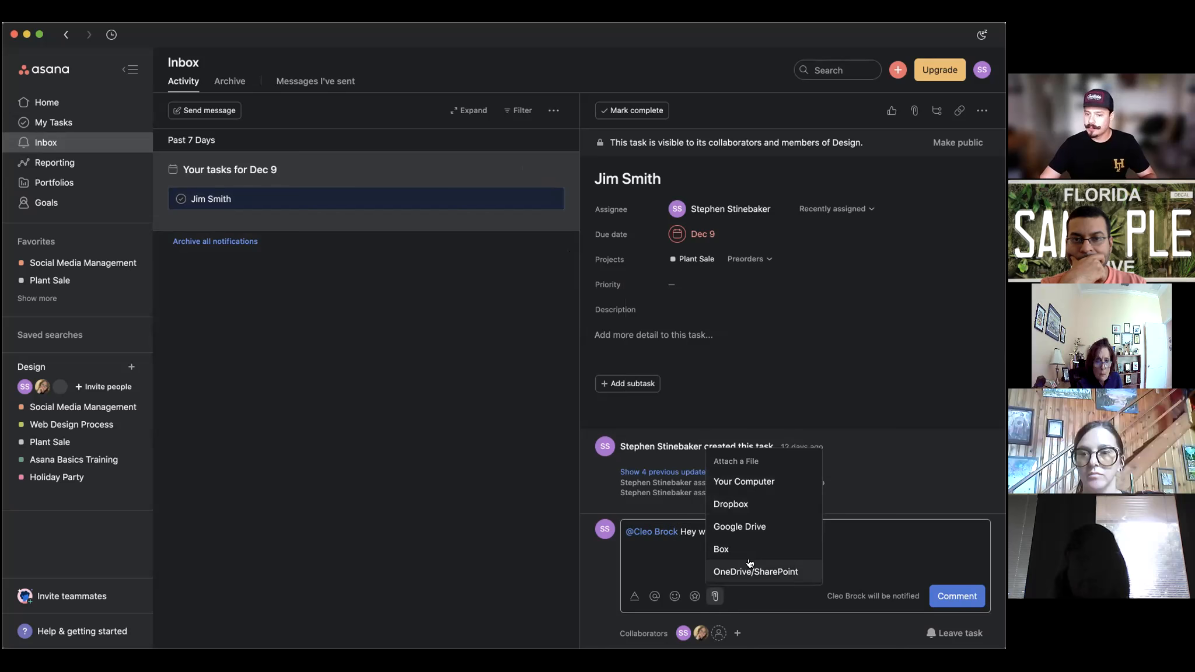
click(679, 559)
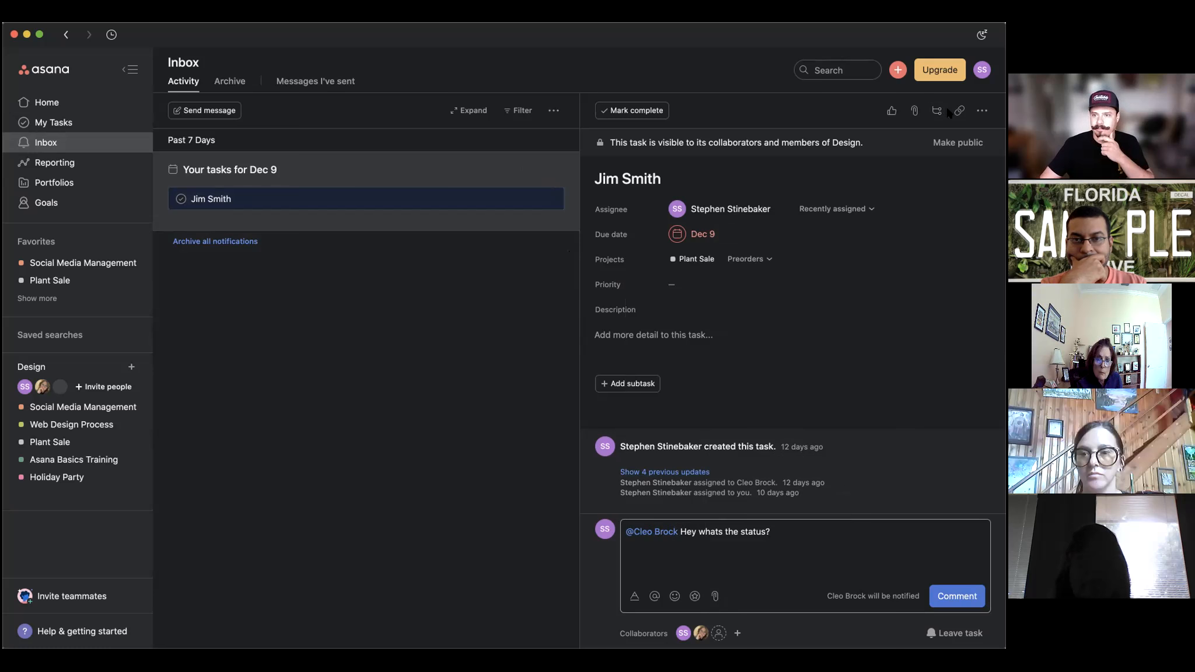
click(982, 111)
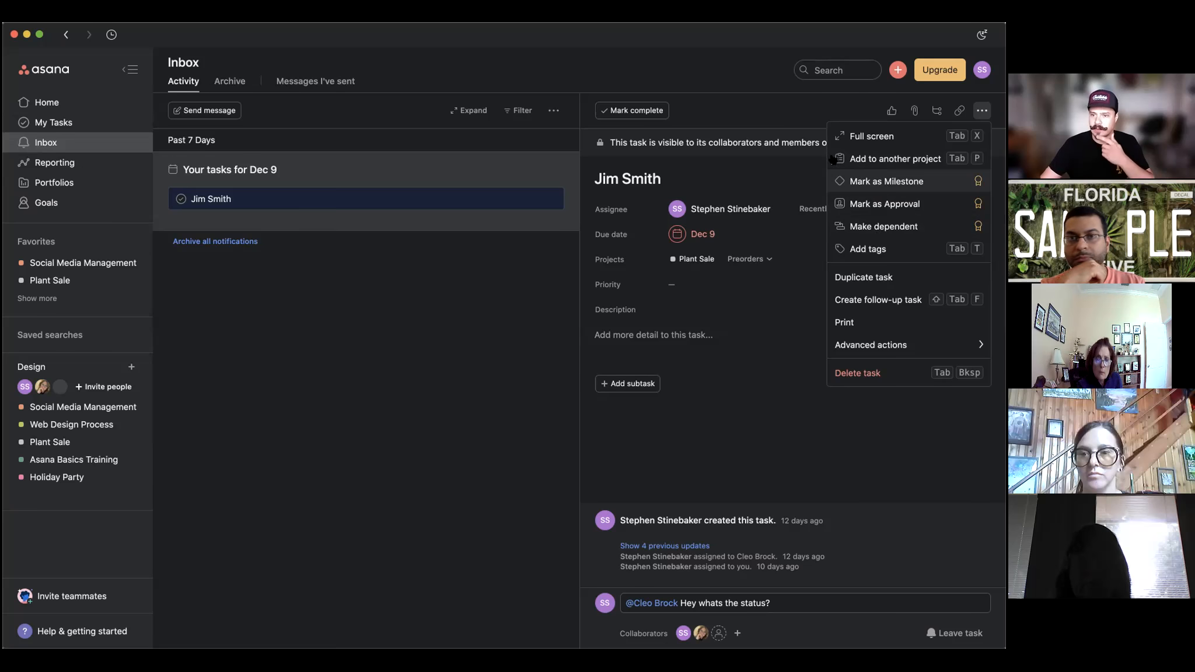
click(761, 113)
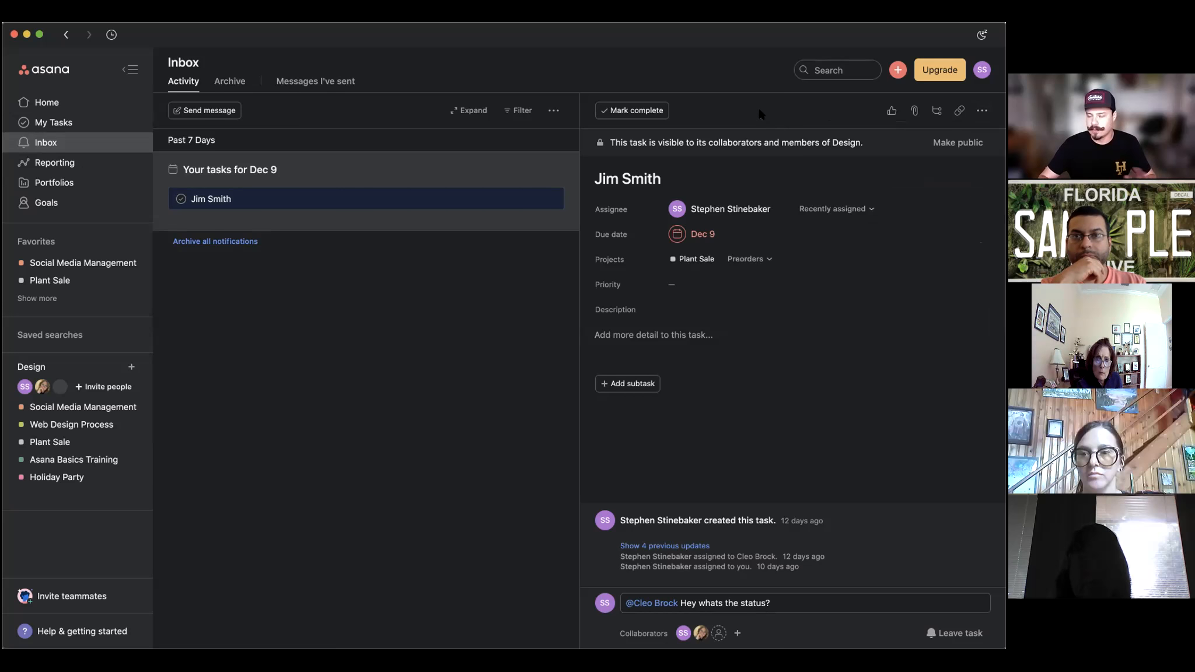
Browse My Tasks, toggle Recently assigned, then go Home and open Social Media Management.
click(79, 122)
click(67, 143)
click(68, 127)
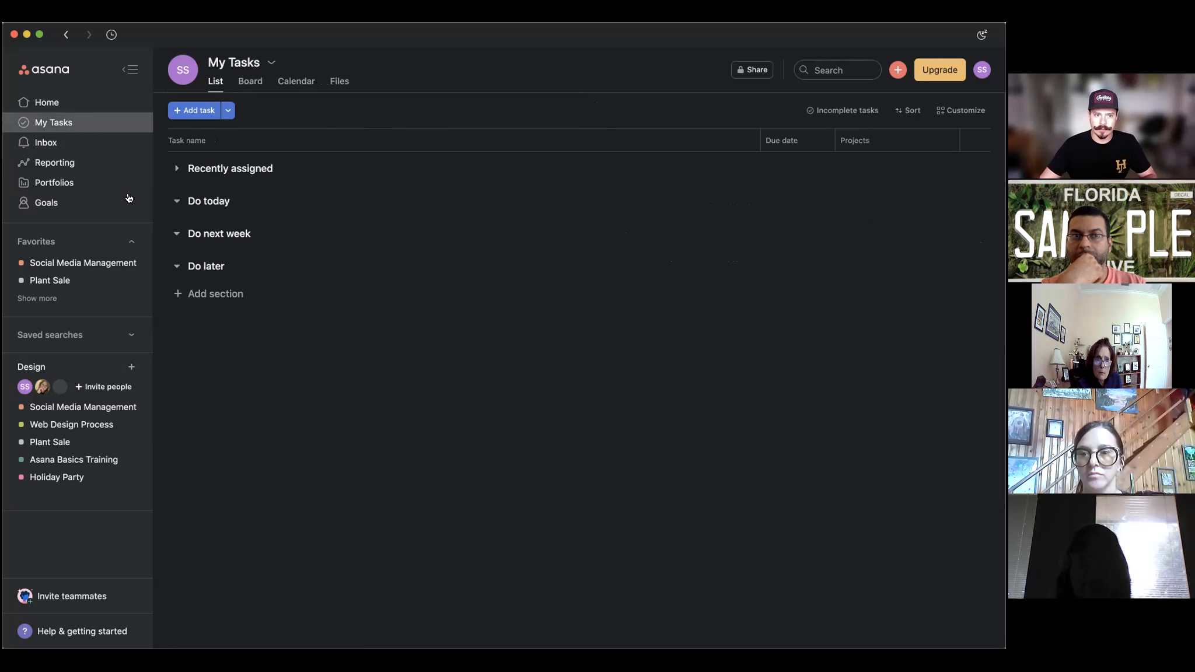
click(176, 168)
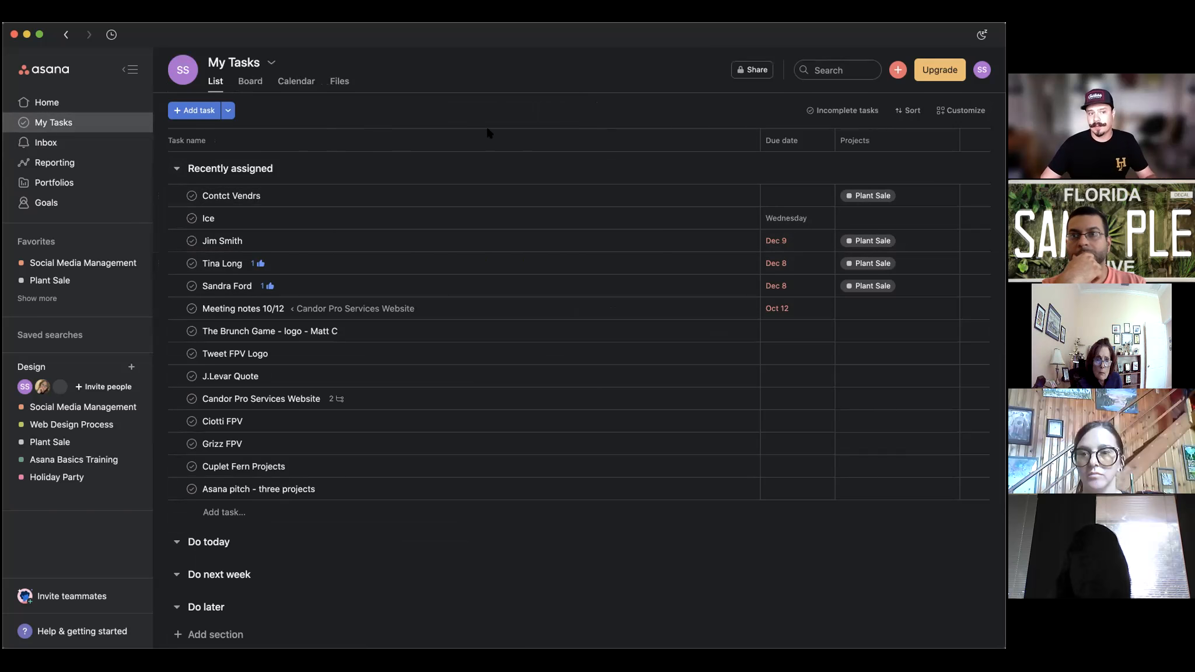
click(177, 170)
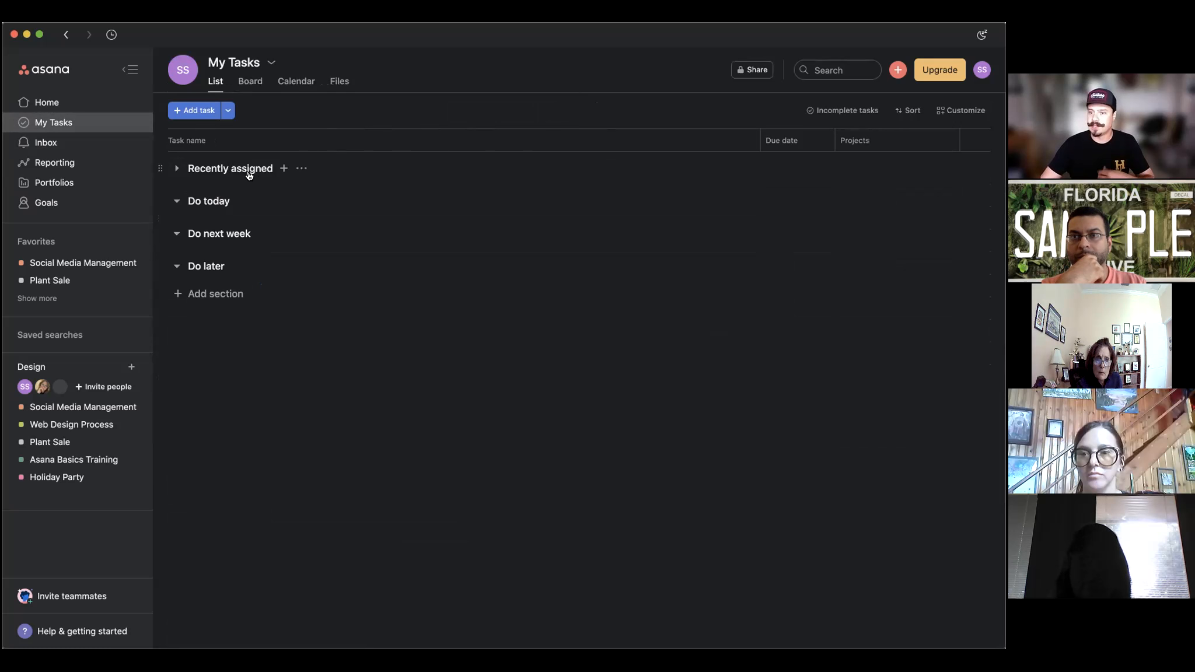
click(81, 111)
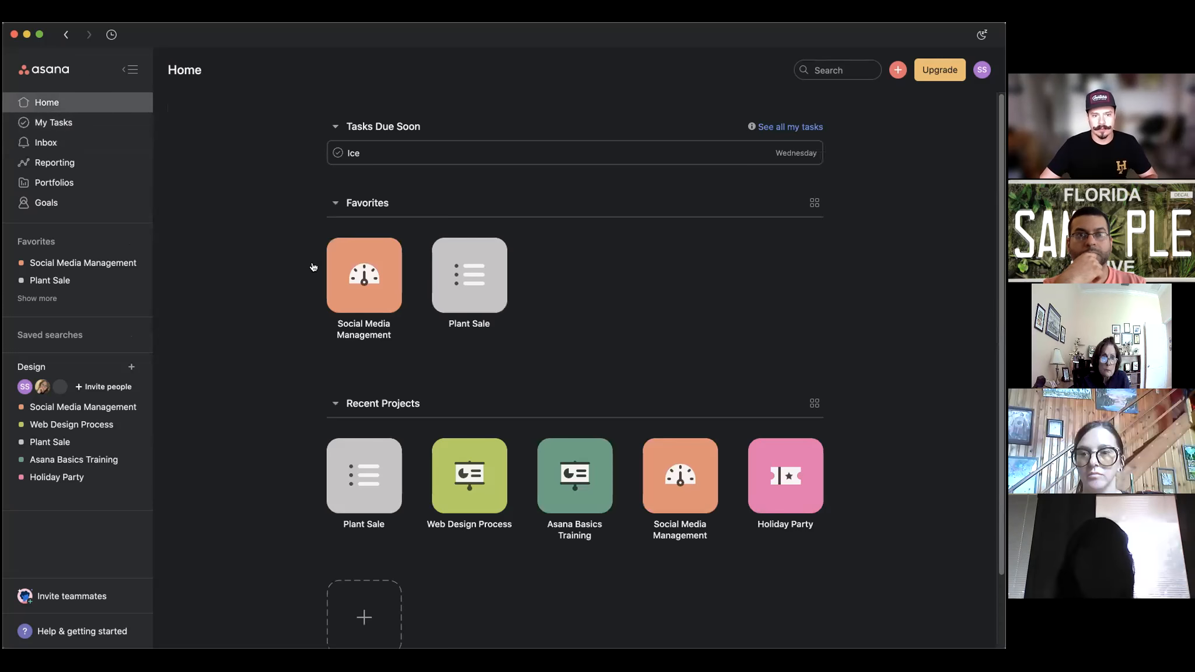
click(363, 283)
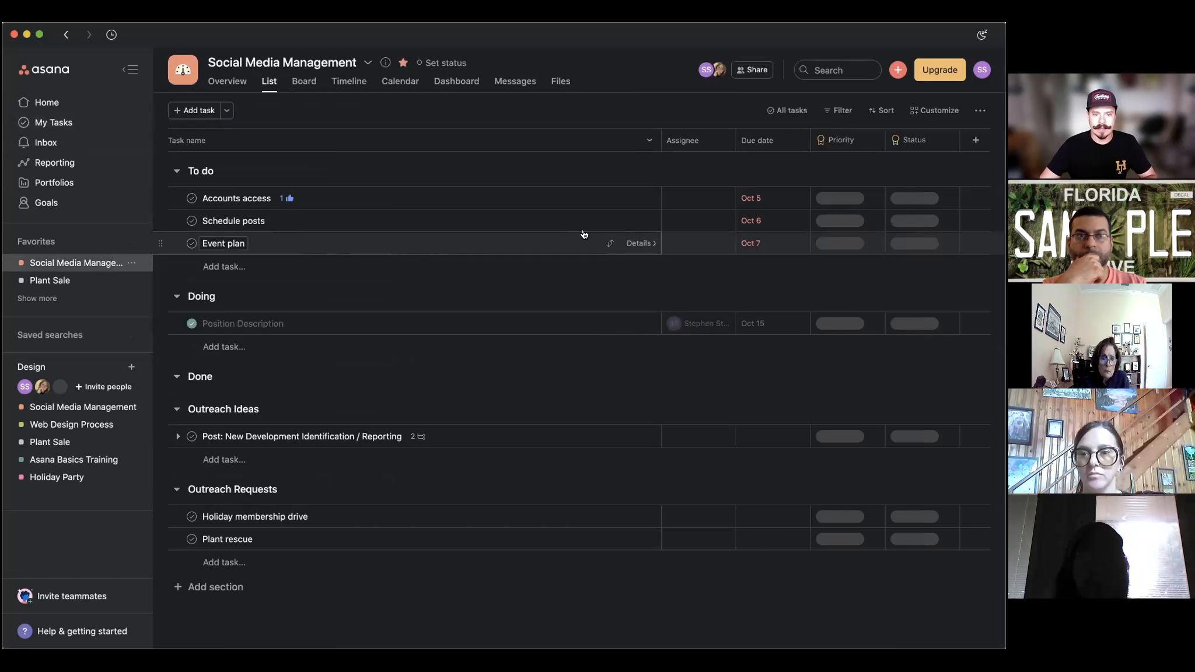
Assign Event plan to yourself, due January 5, 2022 at 2:00pm, and open its details.
click(693, 246)
click(525, 302)
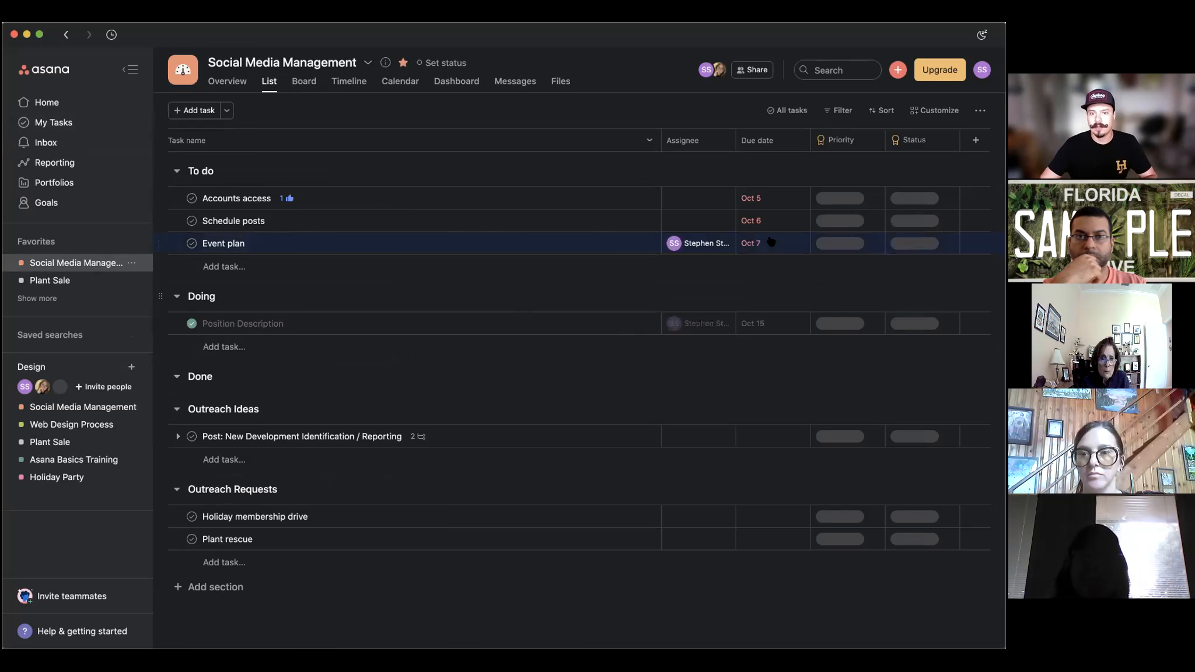
click(771, 241)
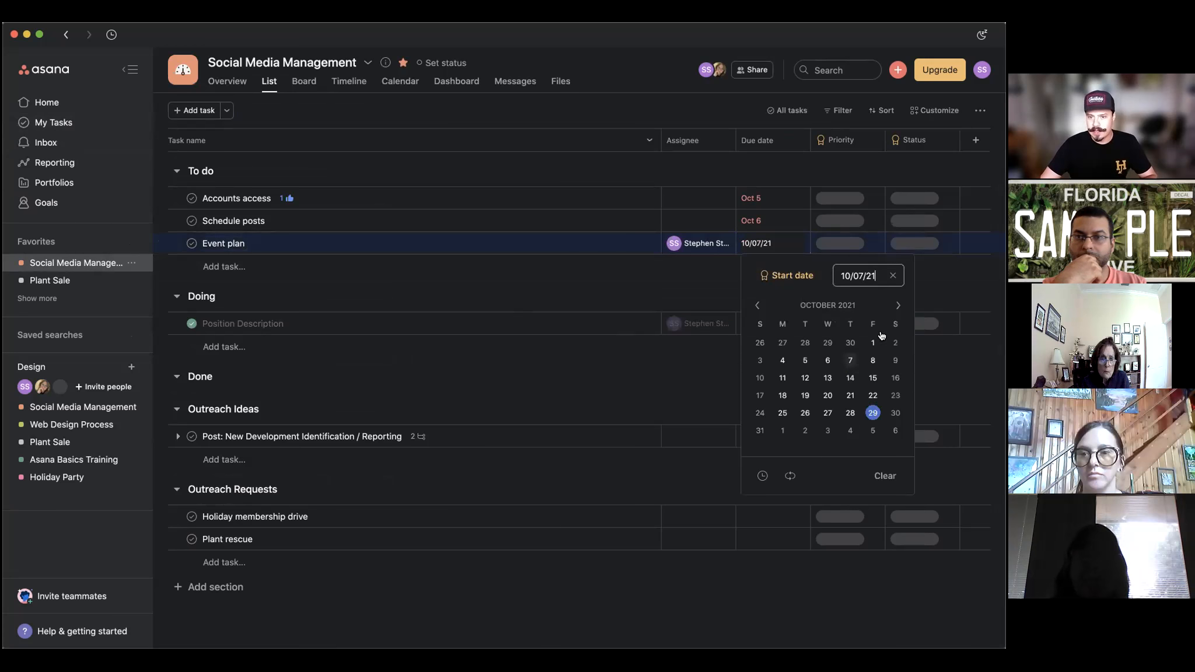
click(897, 305)
click(897, 304)
click(897, 304)
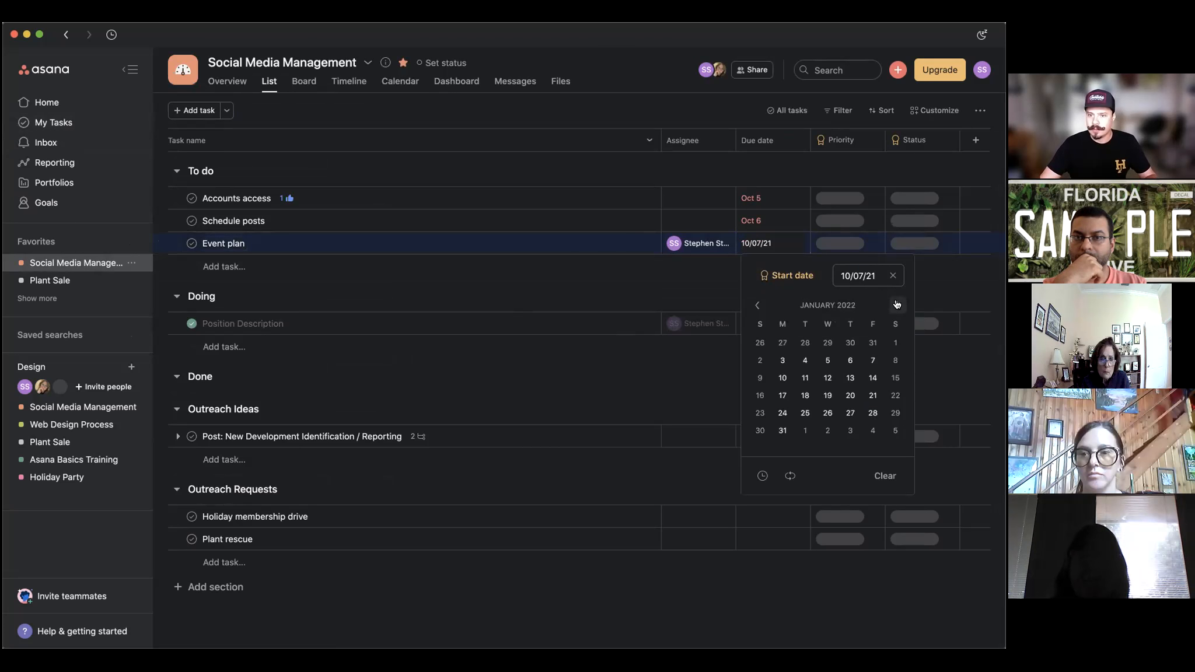
click(758, 305)
click(898, 305)
click(828, 361)
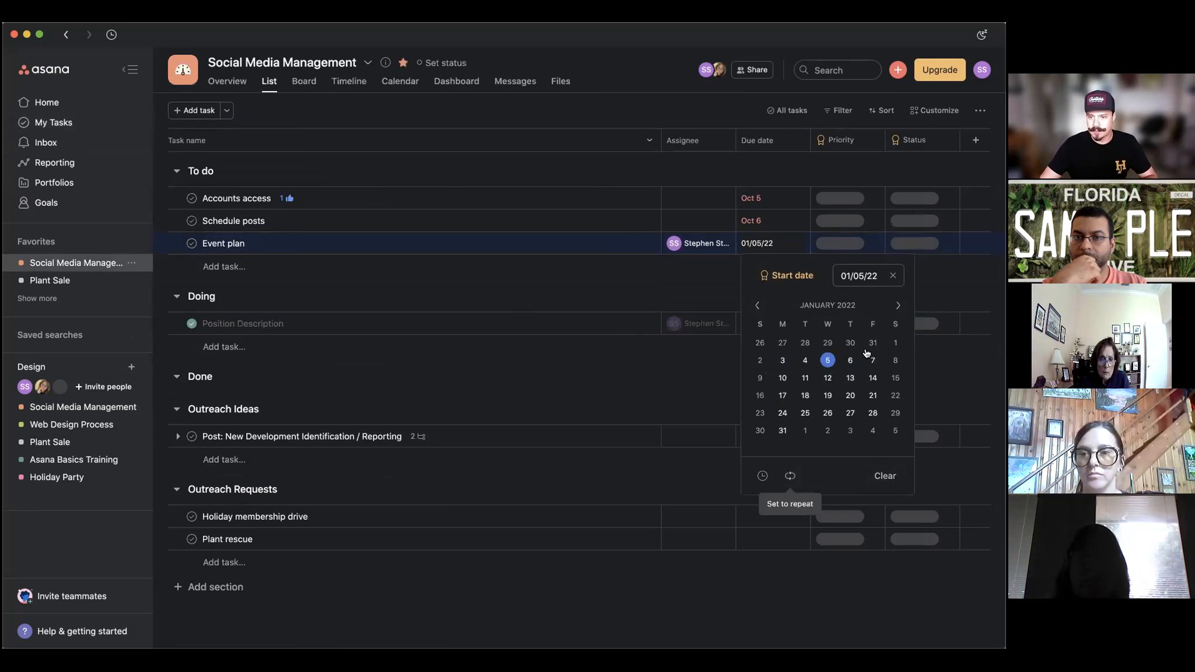
click(762, 475)
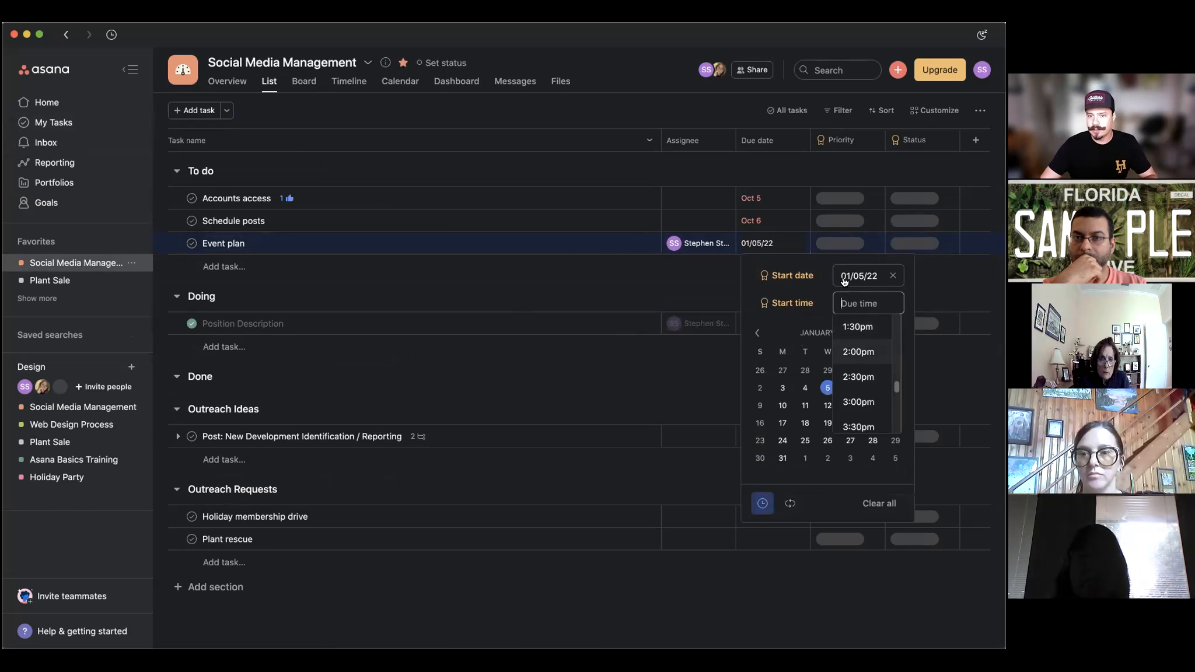
click(747, 244)
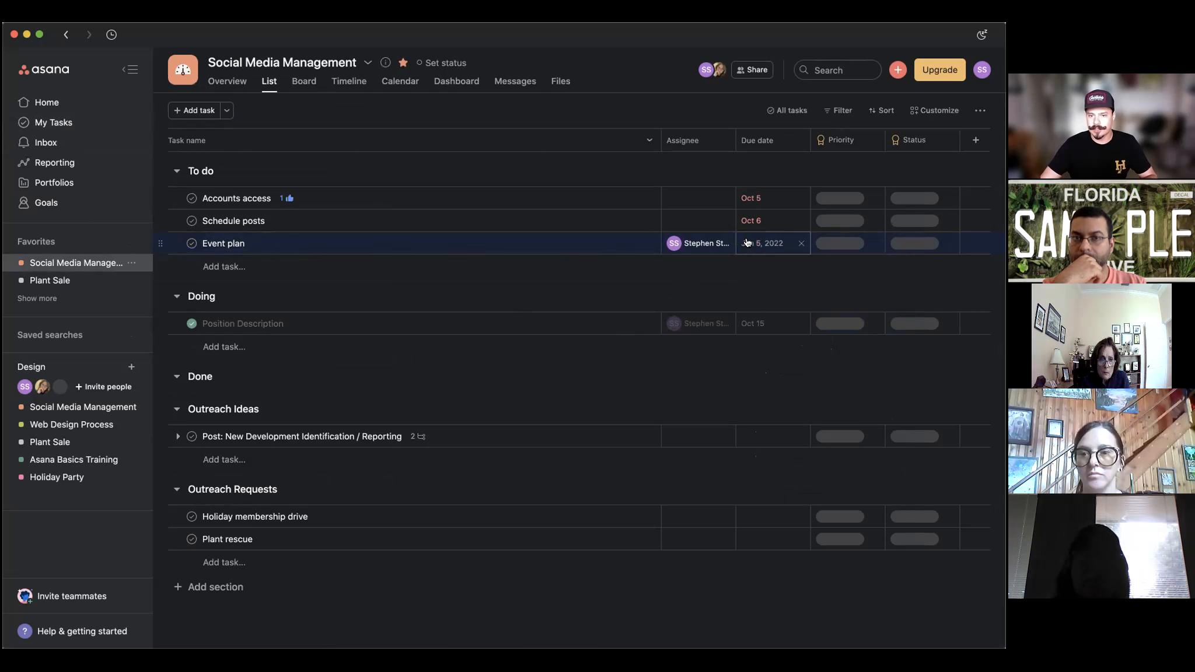
click(636, 244)
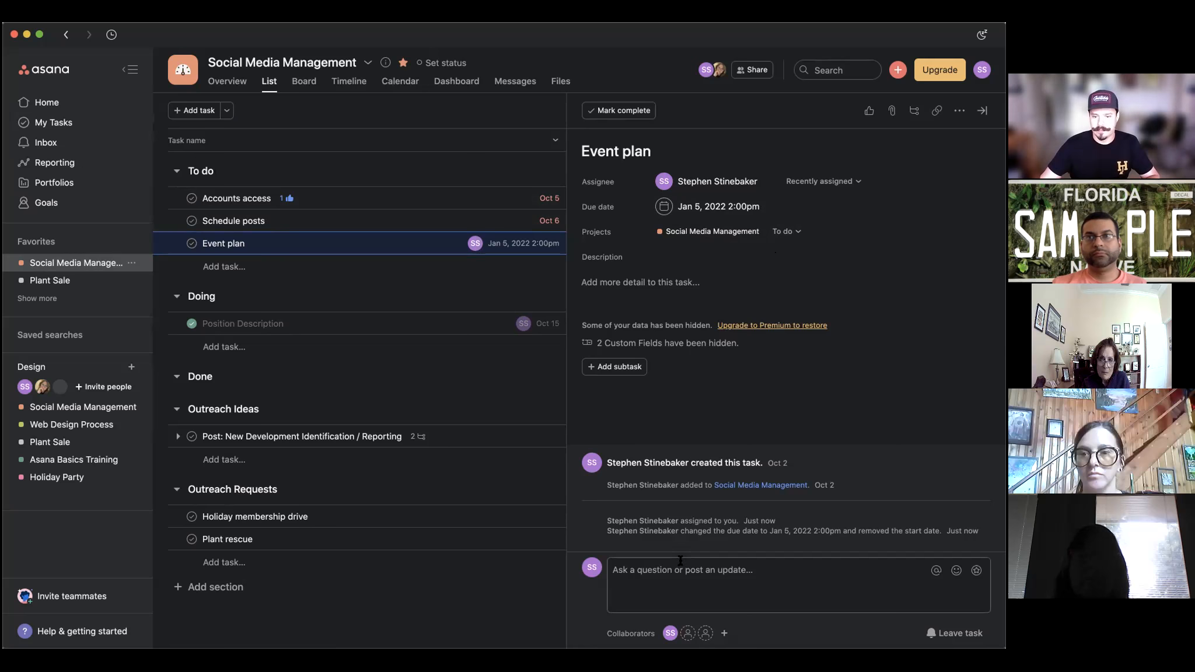
Switch to the Accounts access task's details, then view and close the project's Share settings.
click(714, 571)
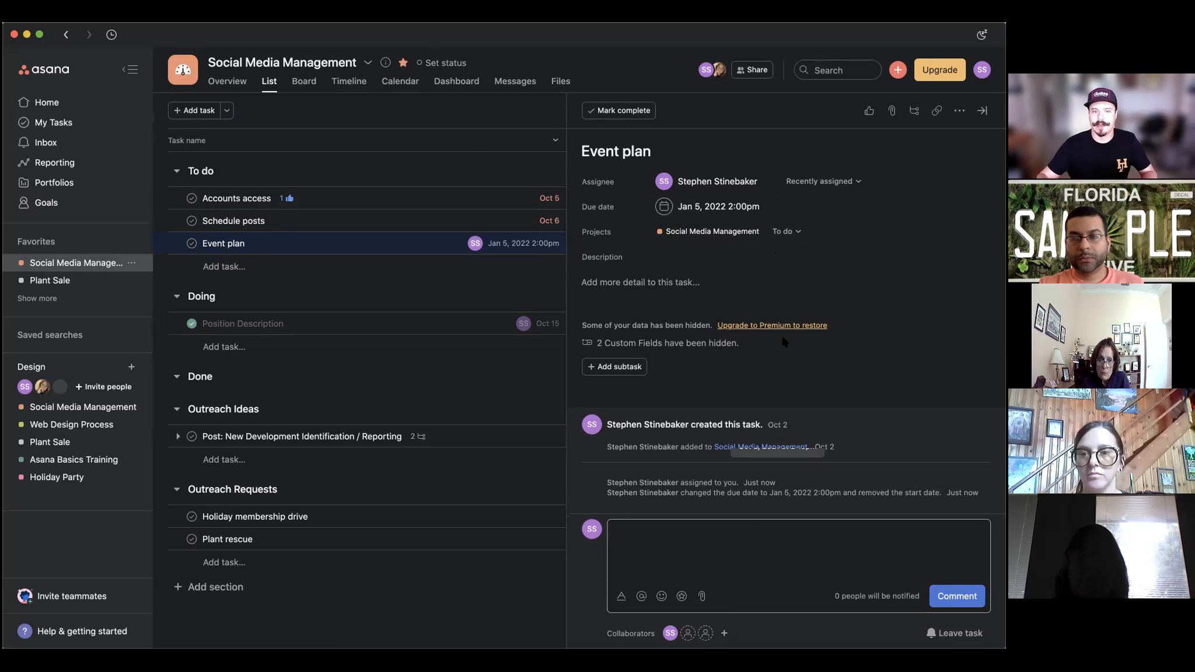
click(444, 194)
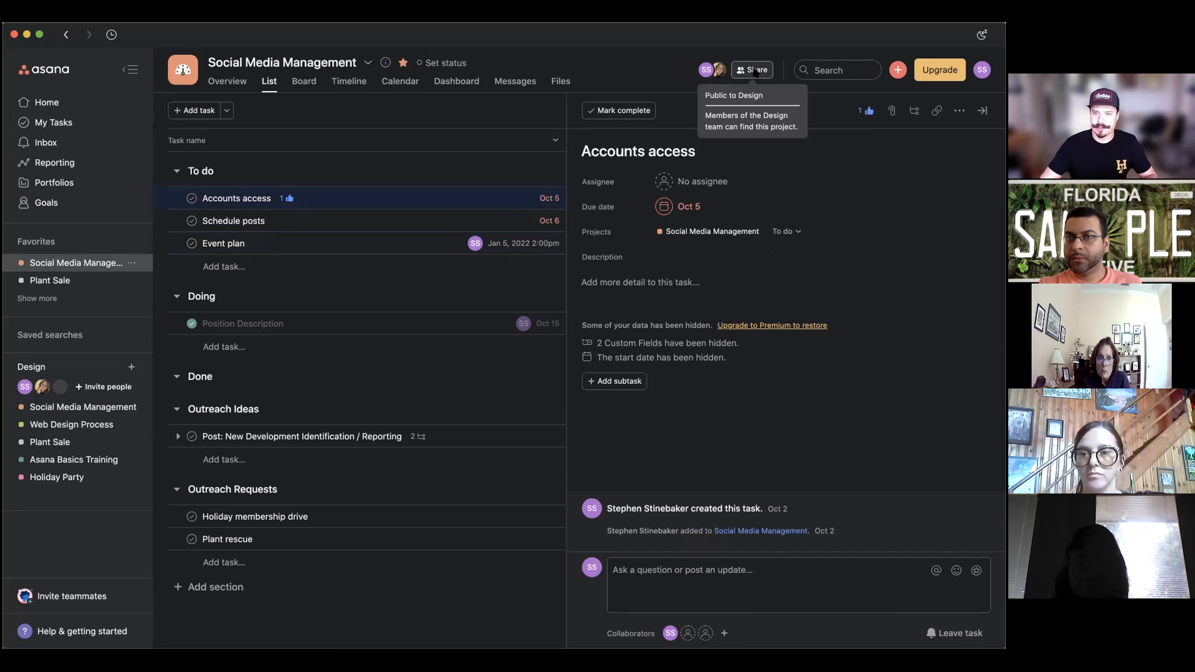
click(754, 70)
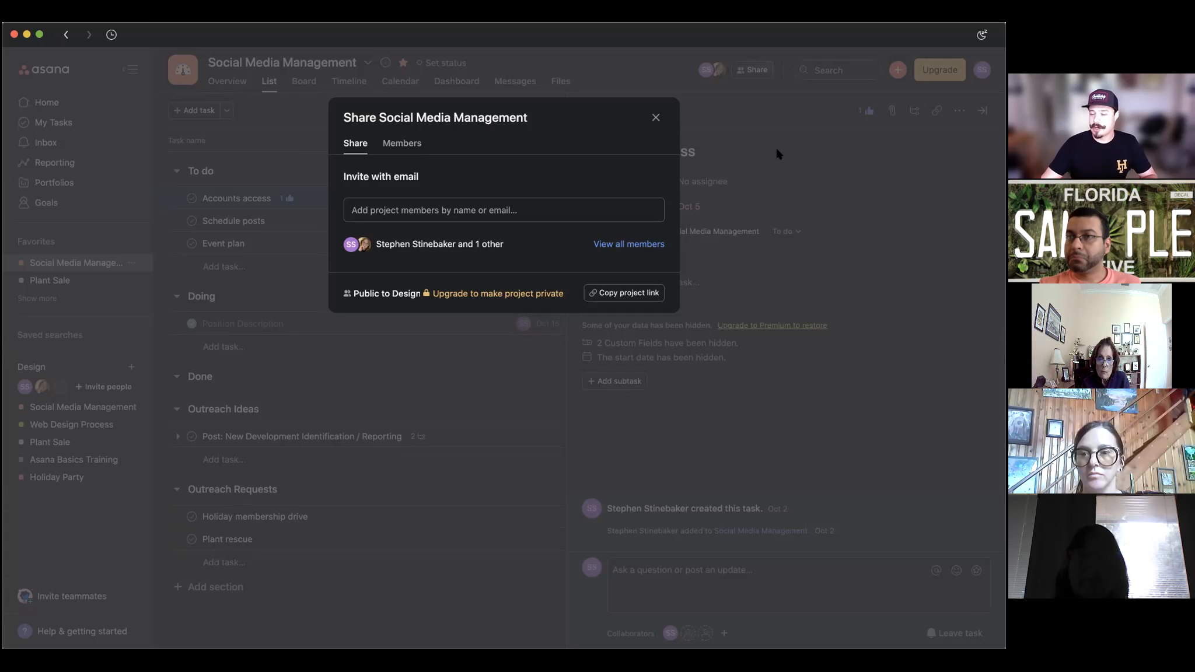
click(600, 55)
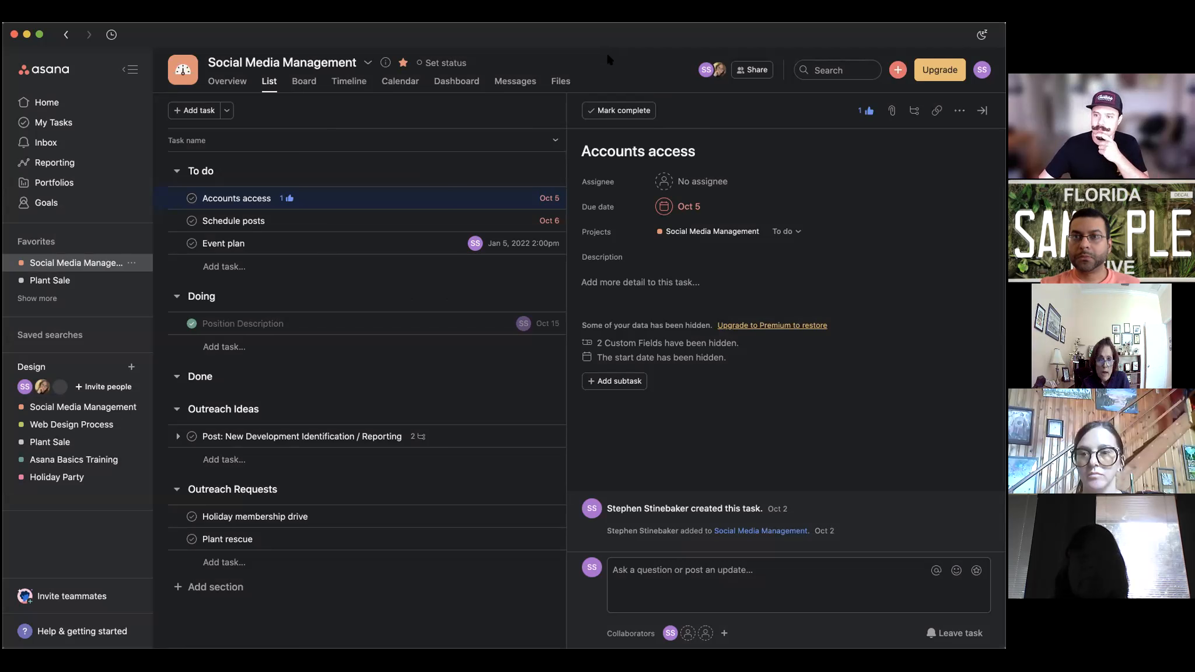
Visit Home, open Asana Basics Training from Recent Projects, and bring up the create menu.
click(51, 105)
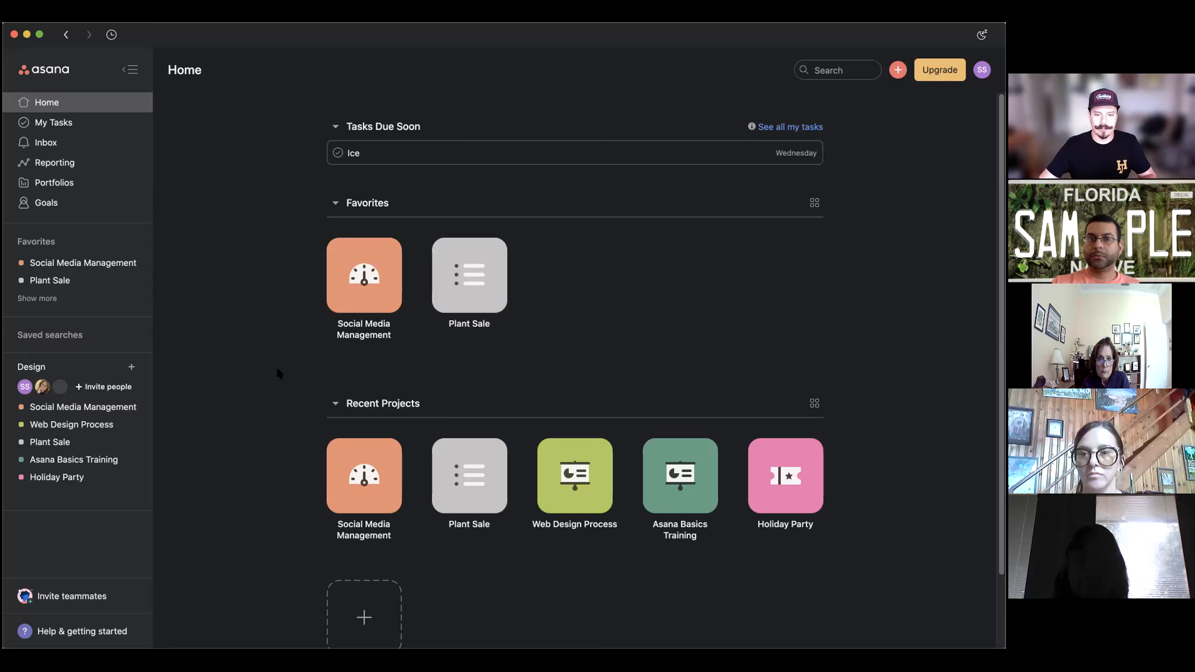
scroll(730, 303, down, 2)
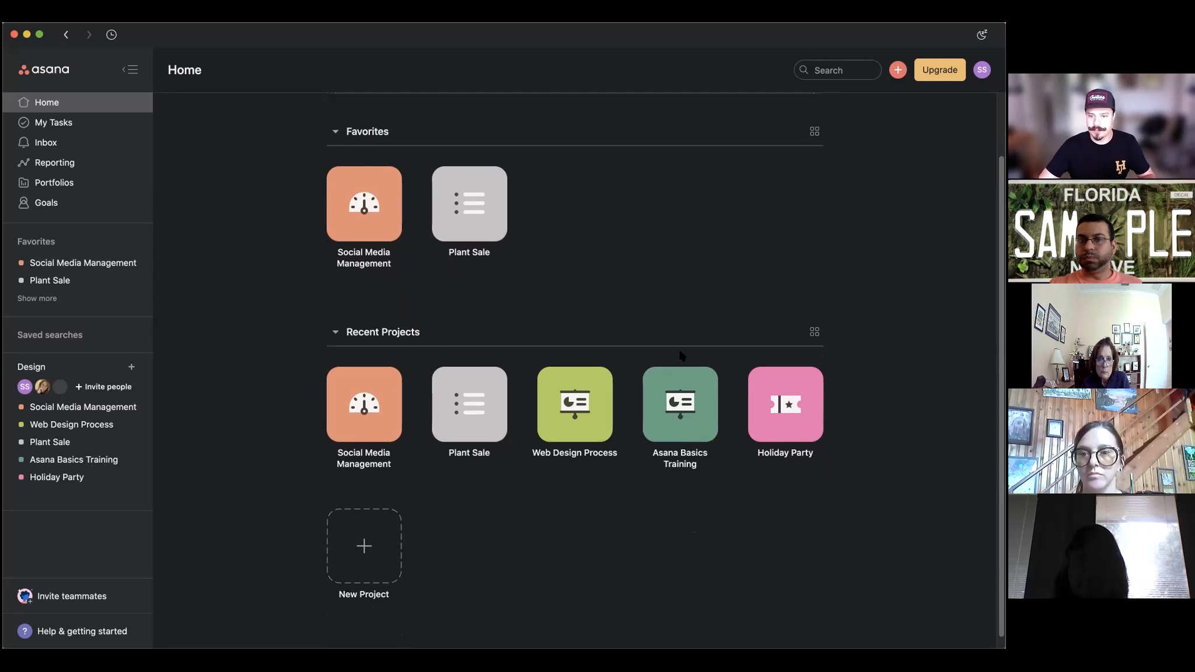
click(657, 424)
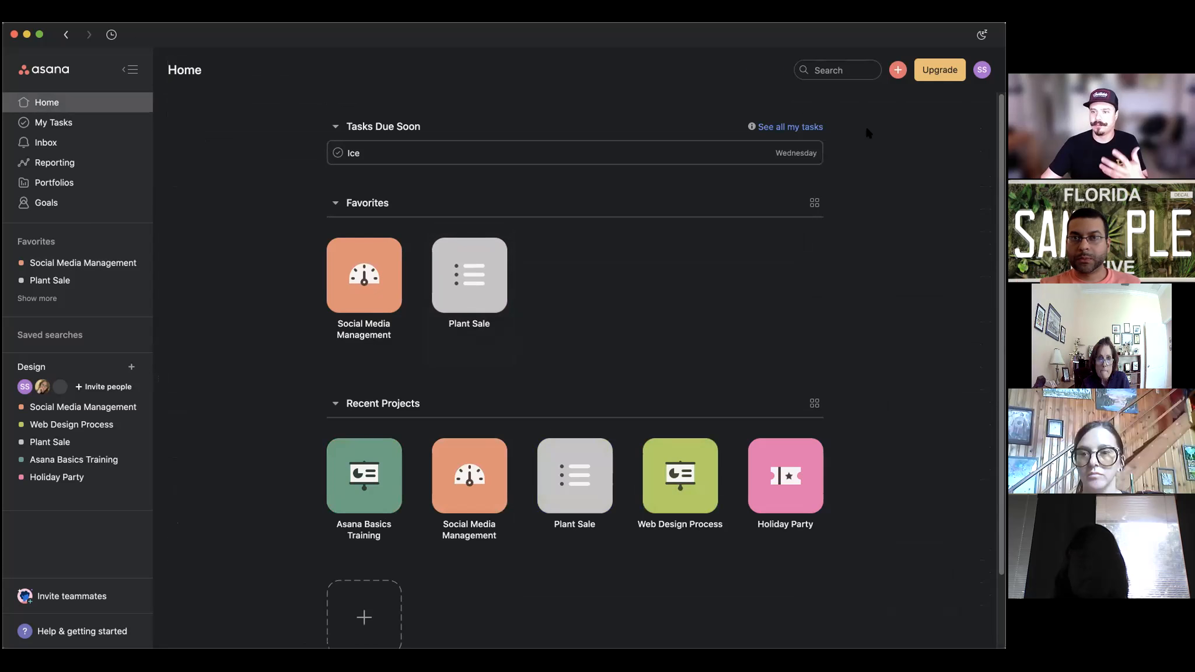
click(898, 70)
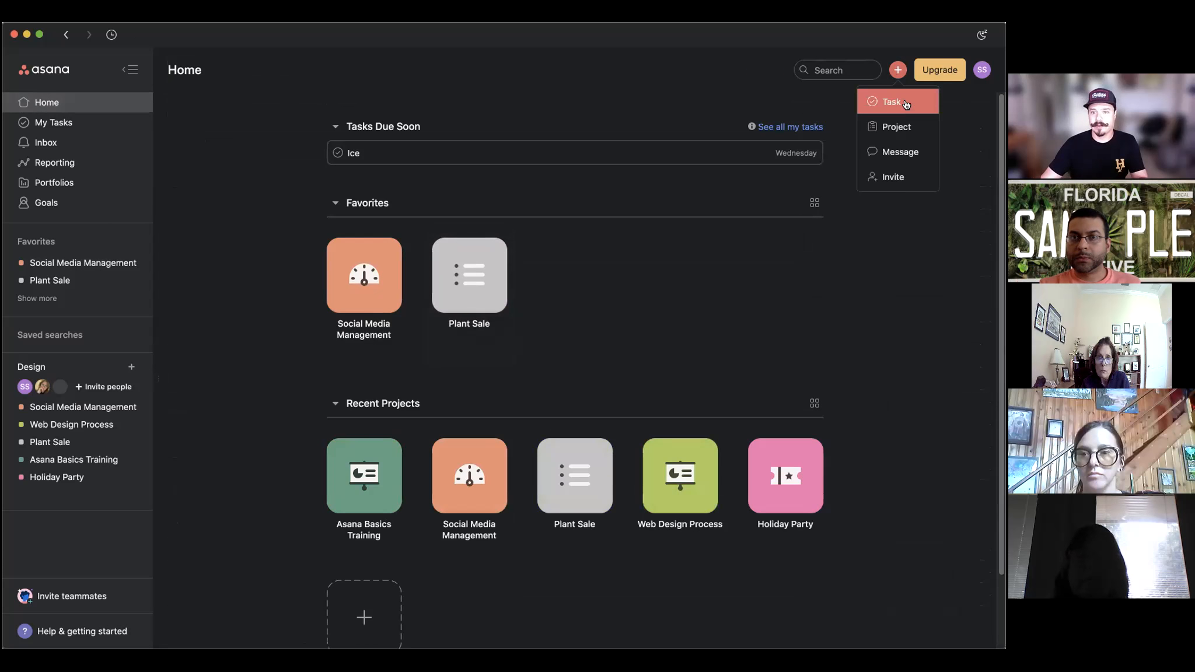
Start a new template-based project and preview the Event Planning template.
click(897, 126)
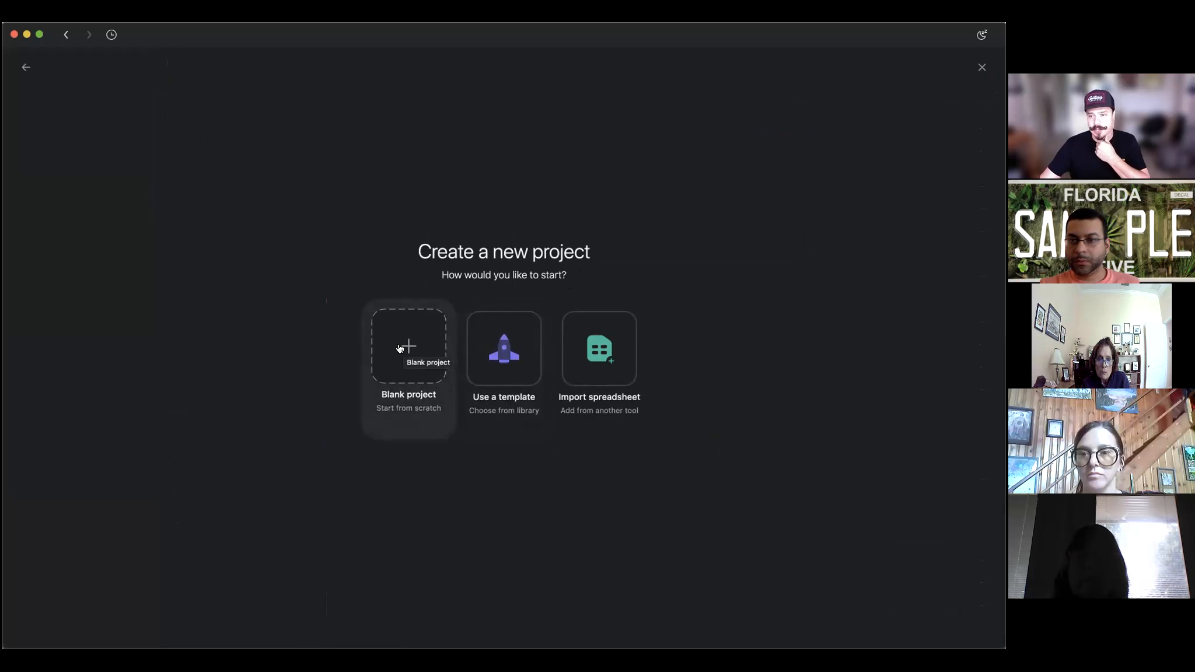
click(498, 349)
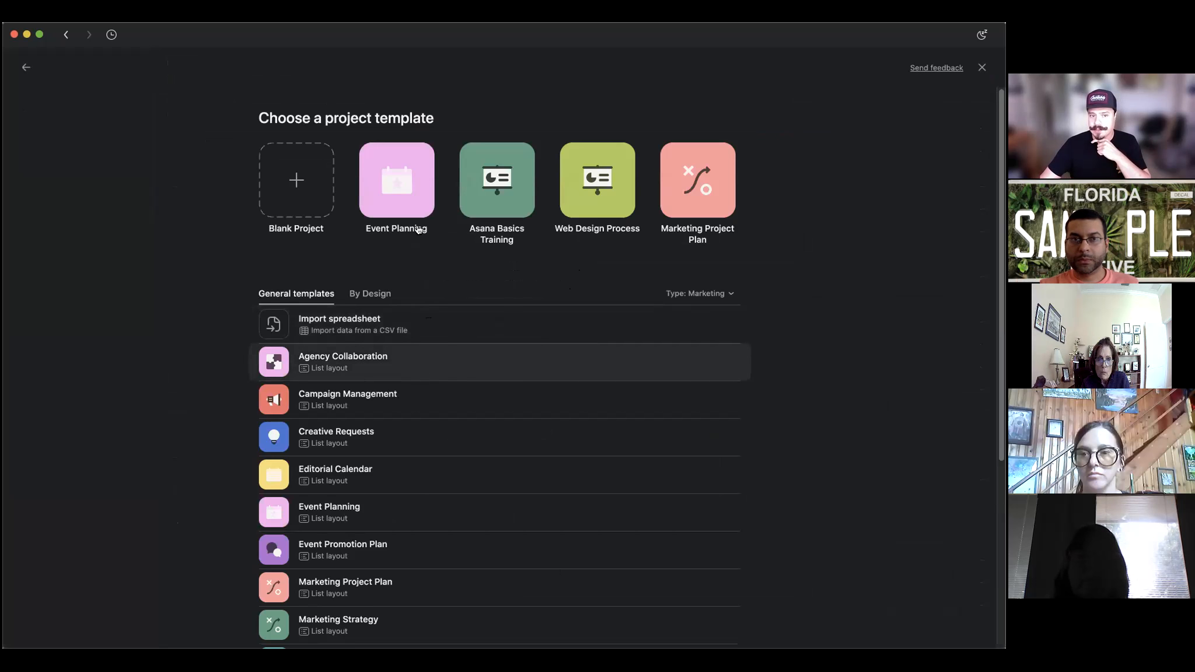
click(404, 186)
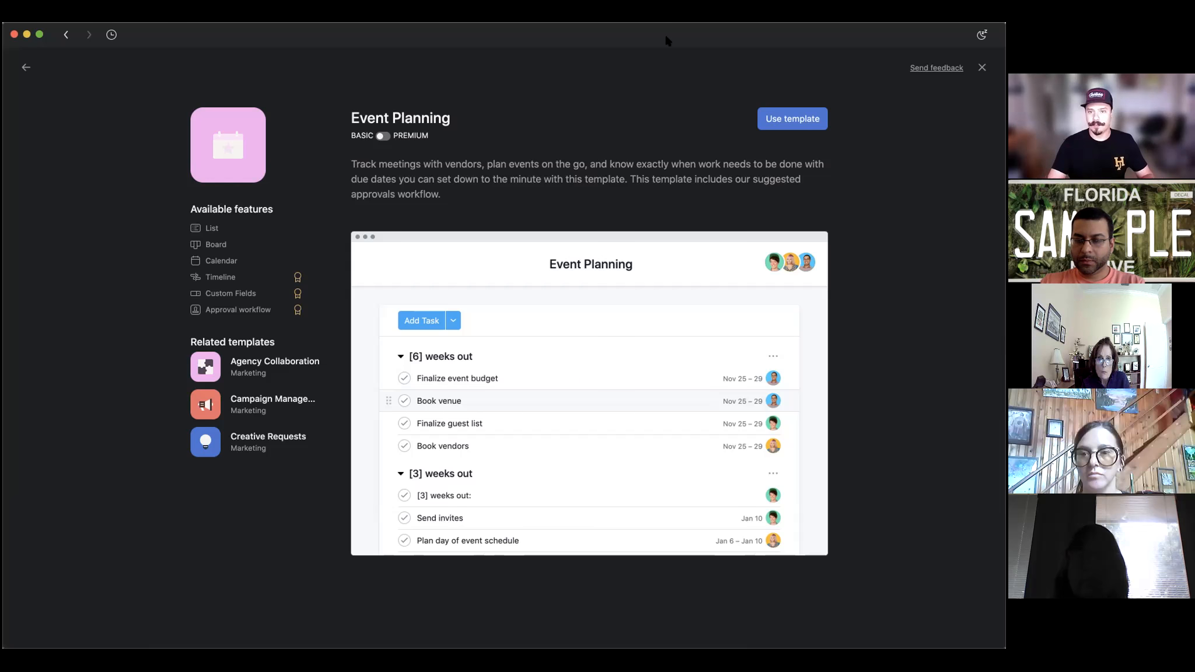
Use the Event Planning template to reach the new project's details form.
click(785, 121)
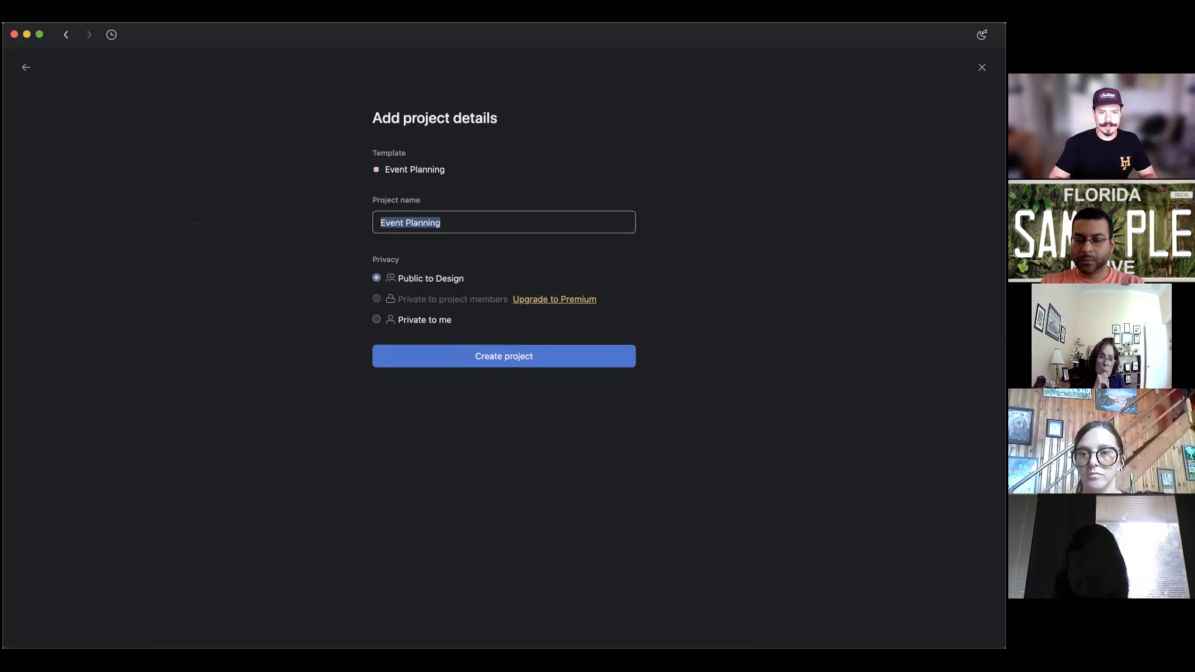
Create the project named 'Holiday Social', kept public to Design.
text(Holiday Soica)
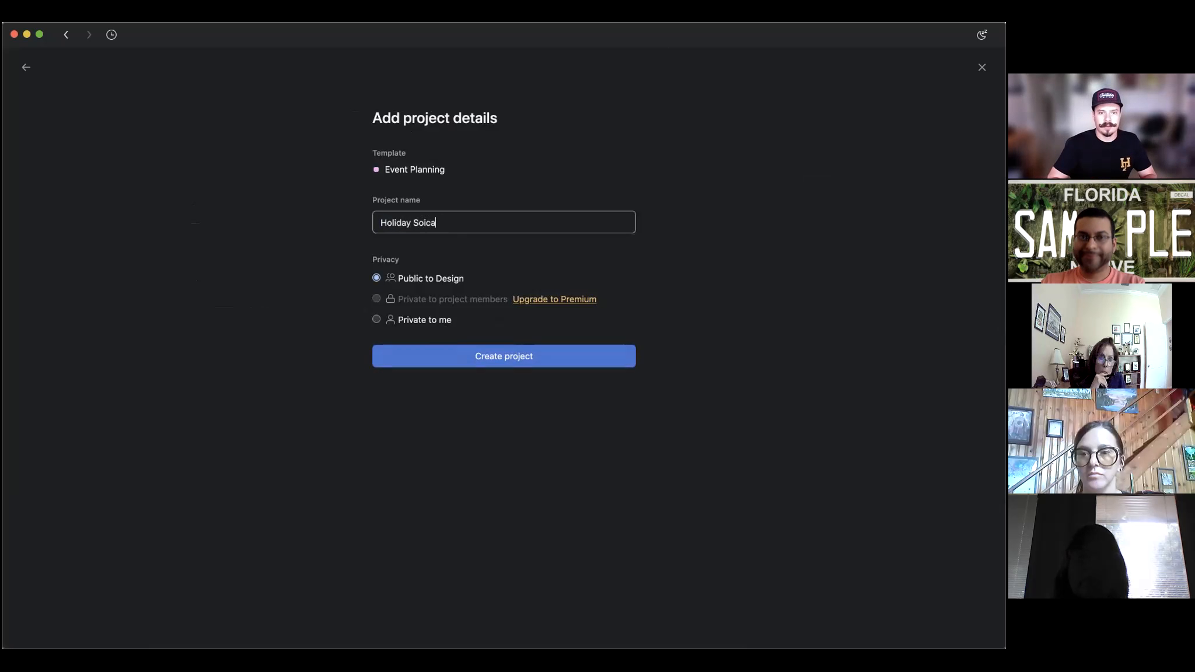
key(BackSpace)
key(BackSpace)
key(BackSpace)
text(cial)
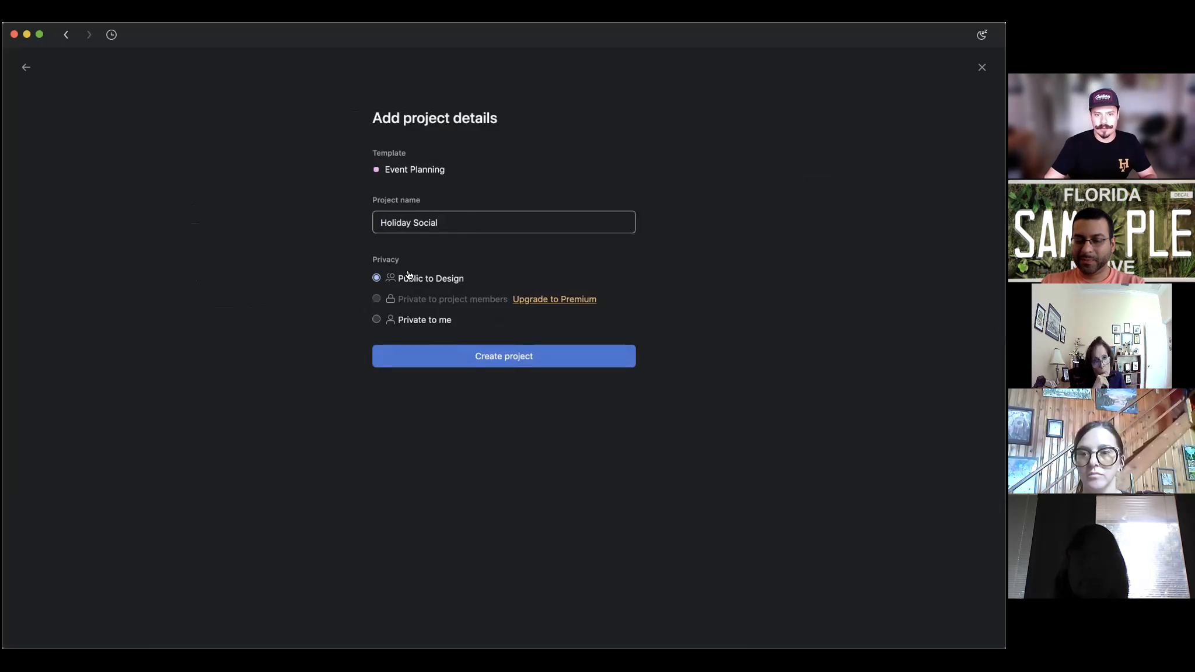
click(509, 357)
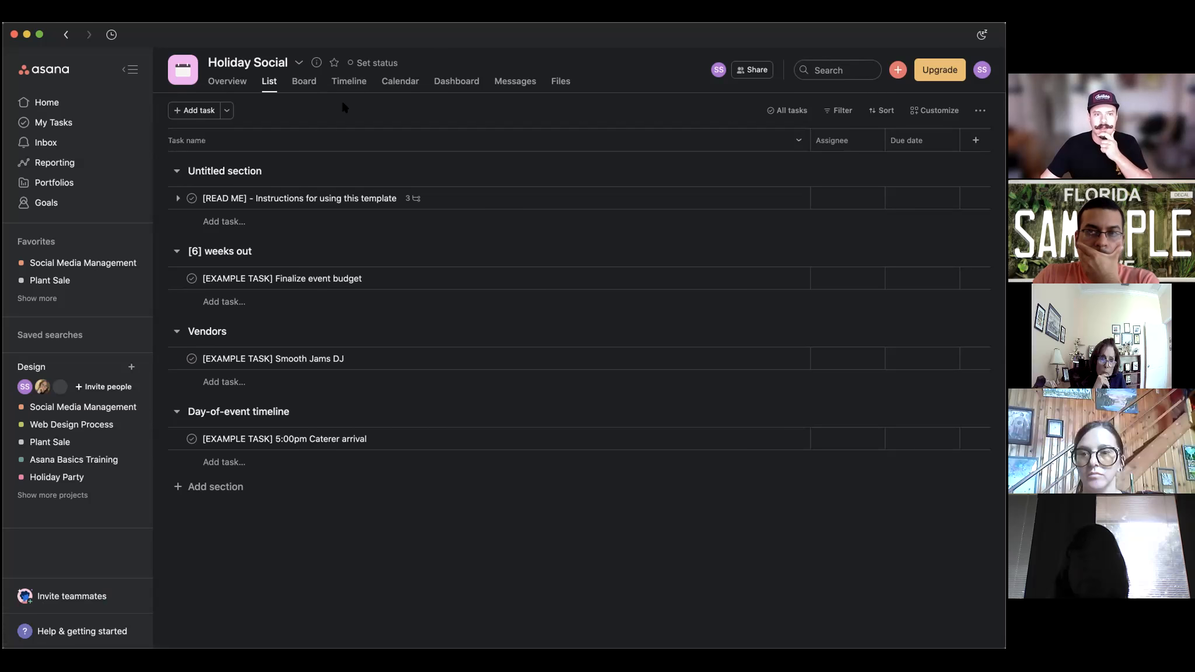
Build a project brief on the Overview with an Executive summary section and finish editing.
click(228, 86)
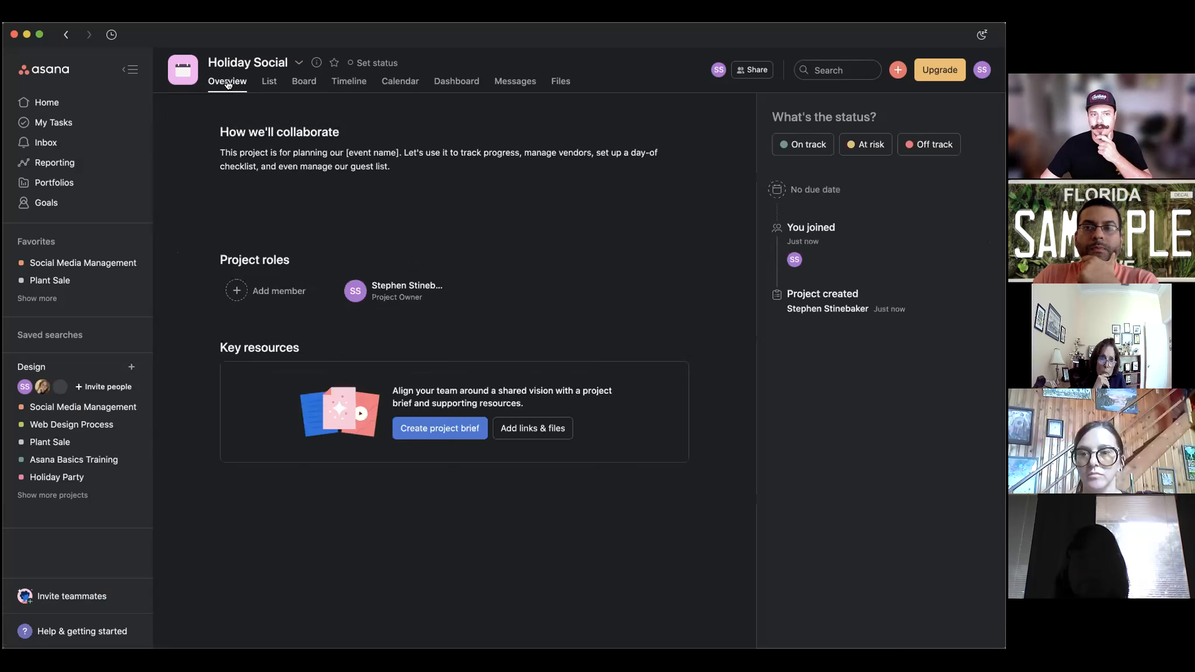
click(432, 433)
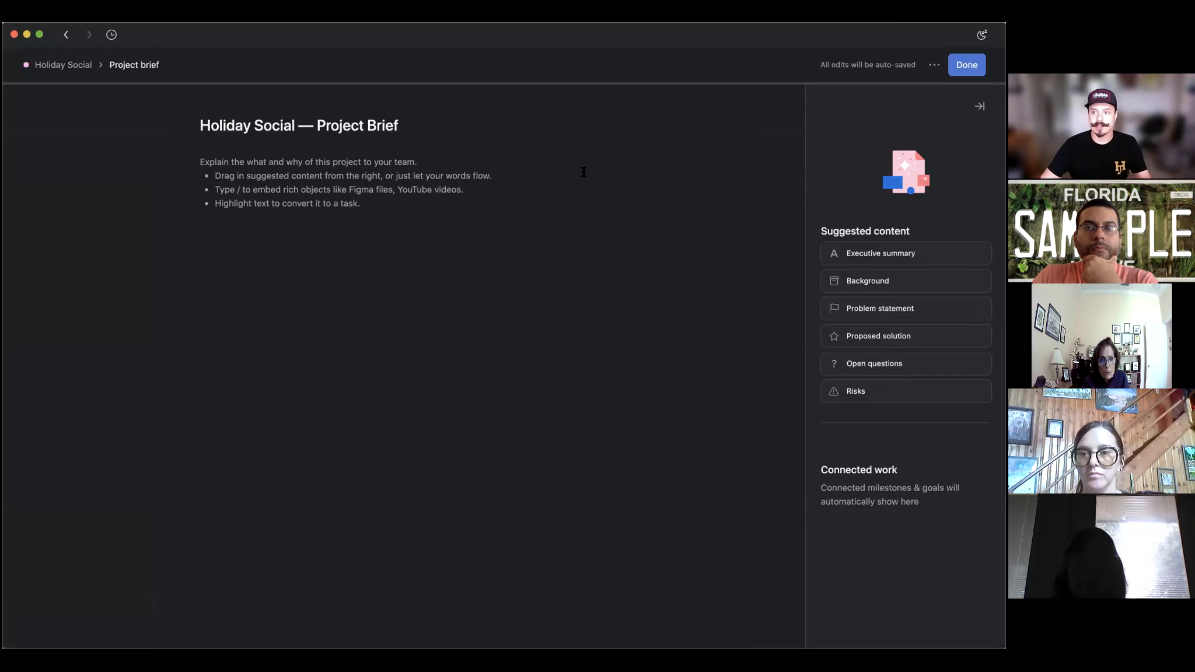
drag(877, 253, 167, 183)
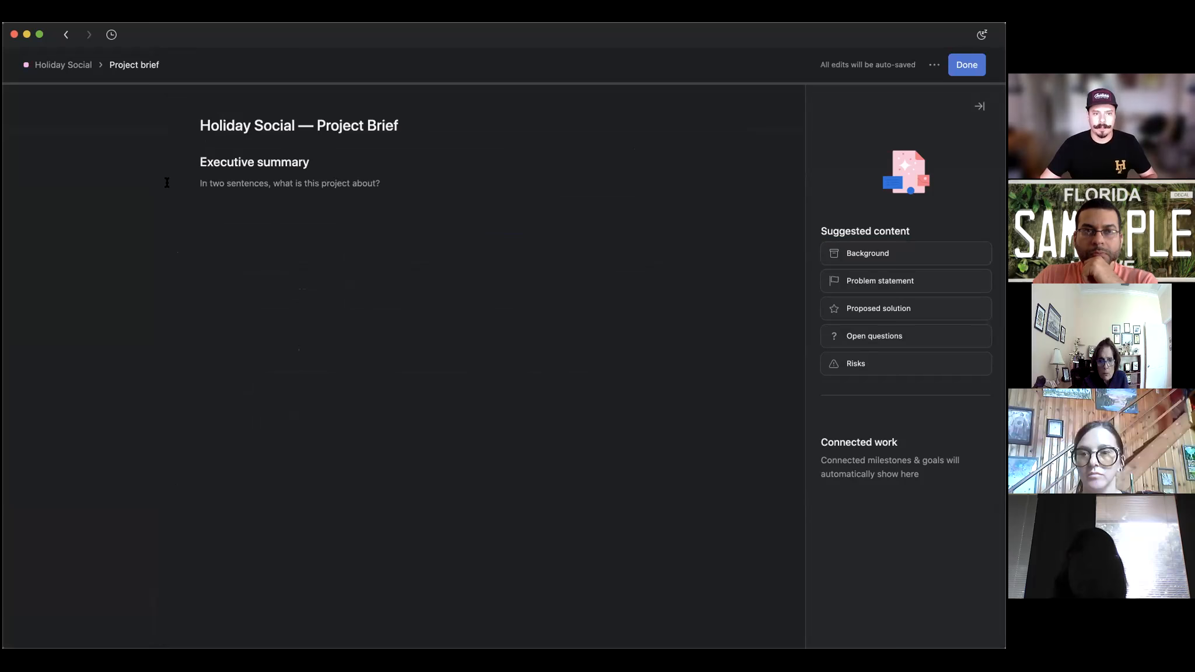
click(260, 185)
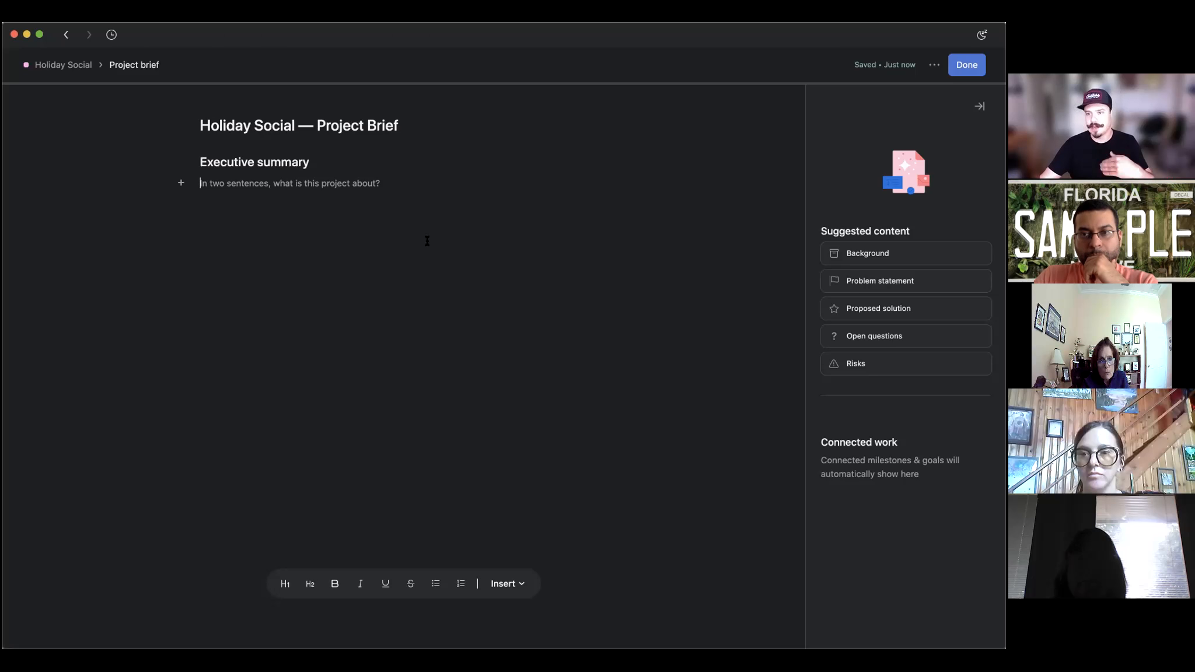
click(964, 65)
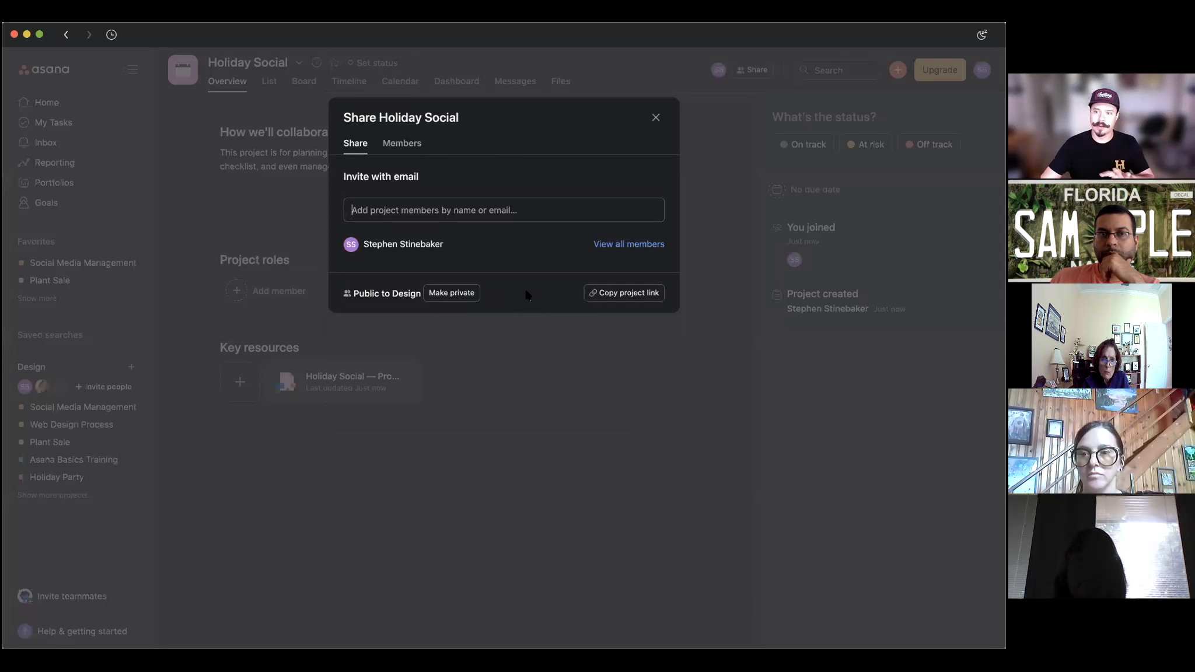
Dismiss the Share dialog and switch Holiday Social to its List view.
key(Escape)
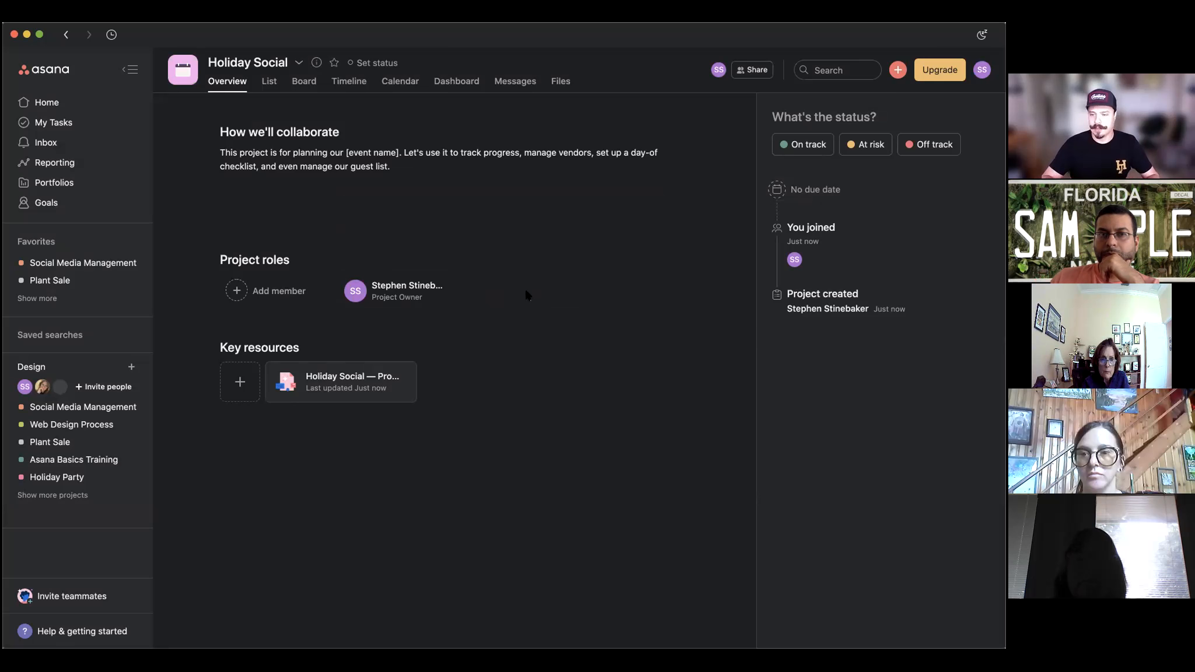
mouse_move(444, 215)
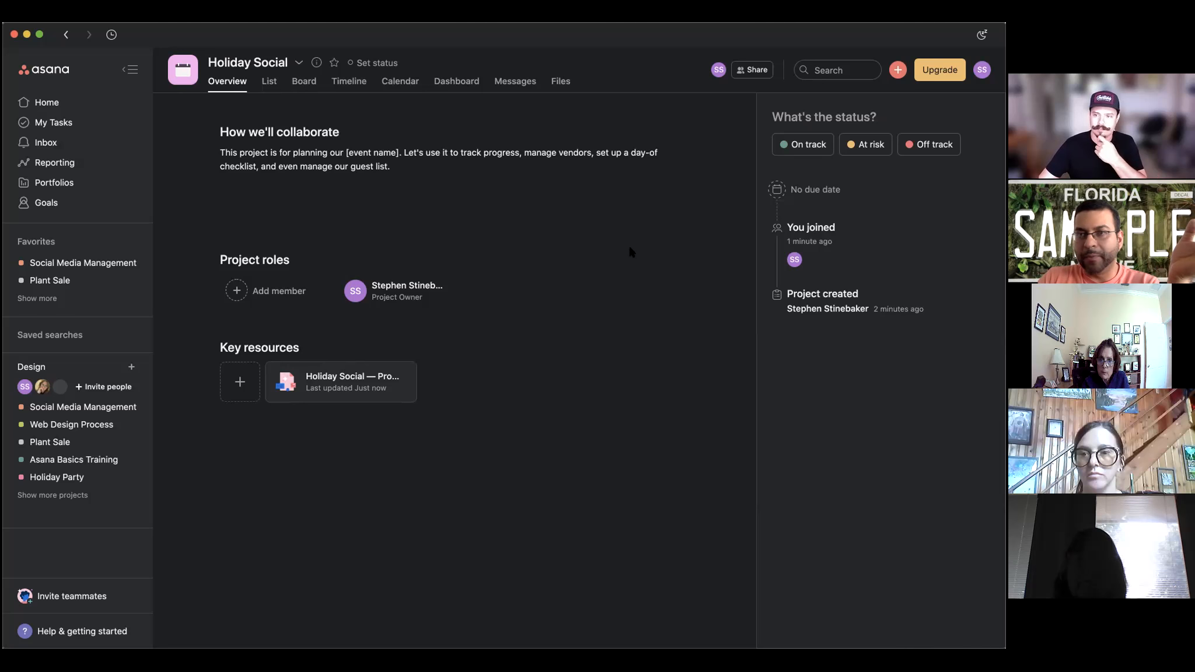
click(270, 82)
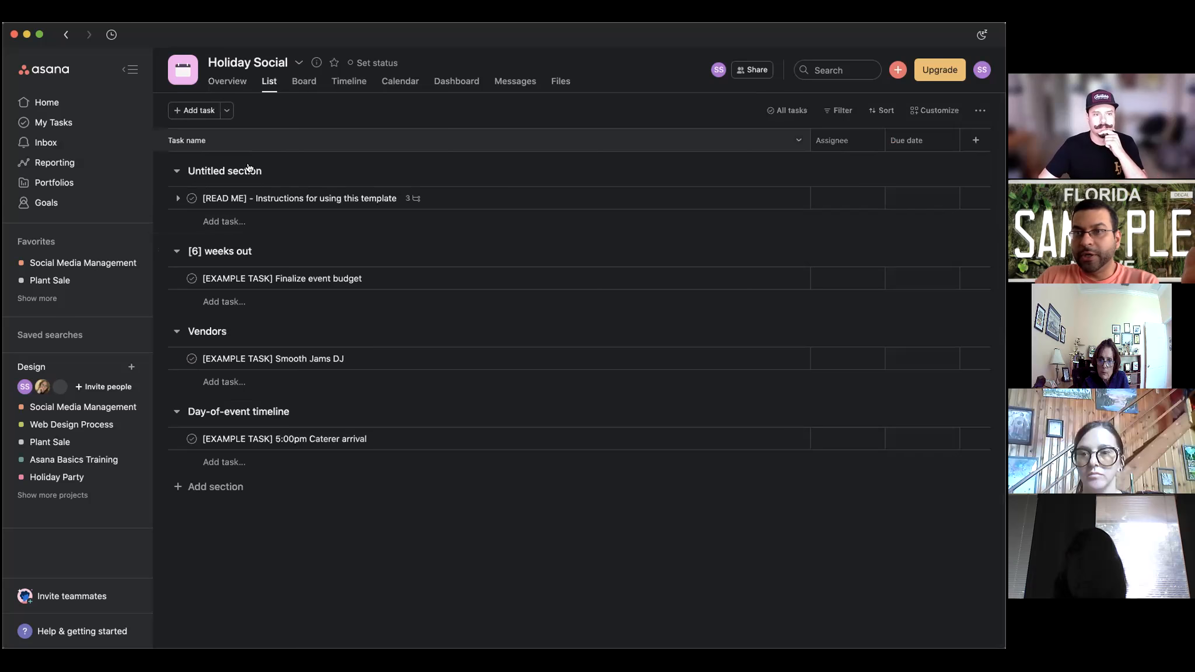
Collapse the four existing sections and add a new section named Planning.
click(175, 172)
click(176, 204)
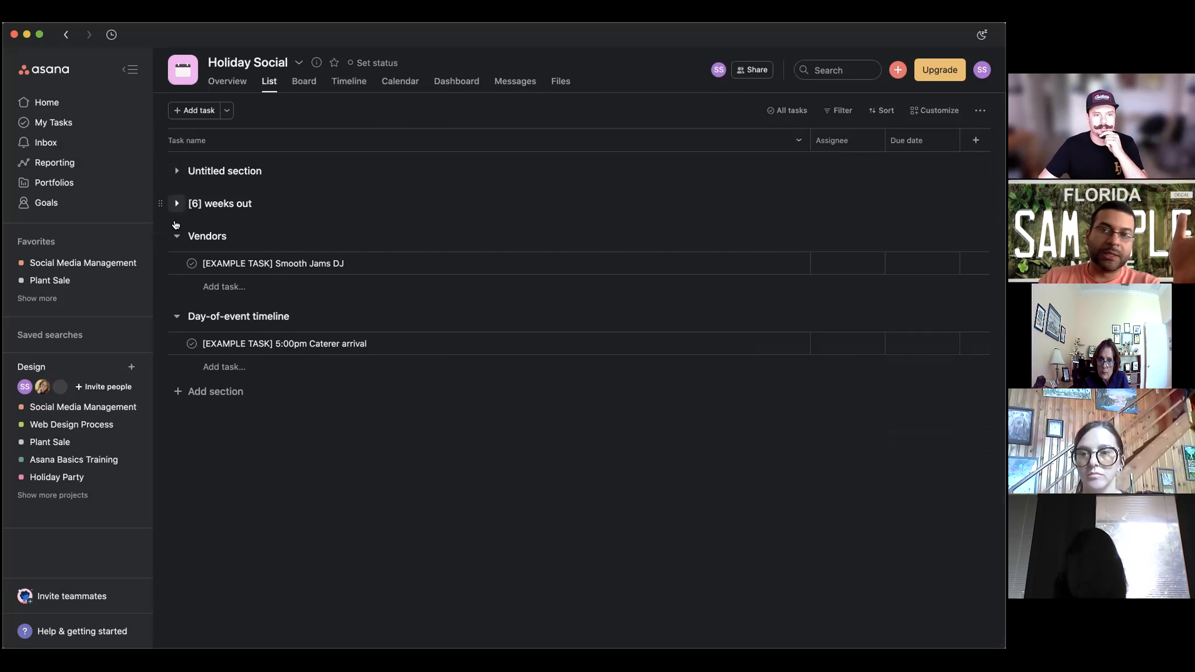
click(176, 237)
click(176, 269)
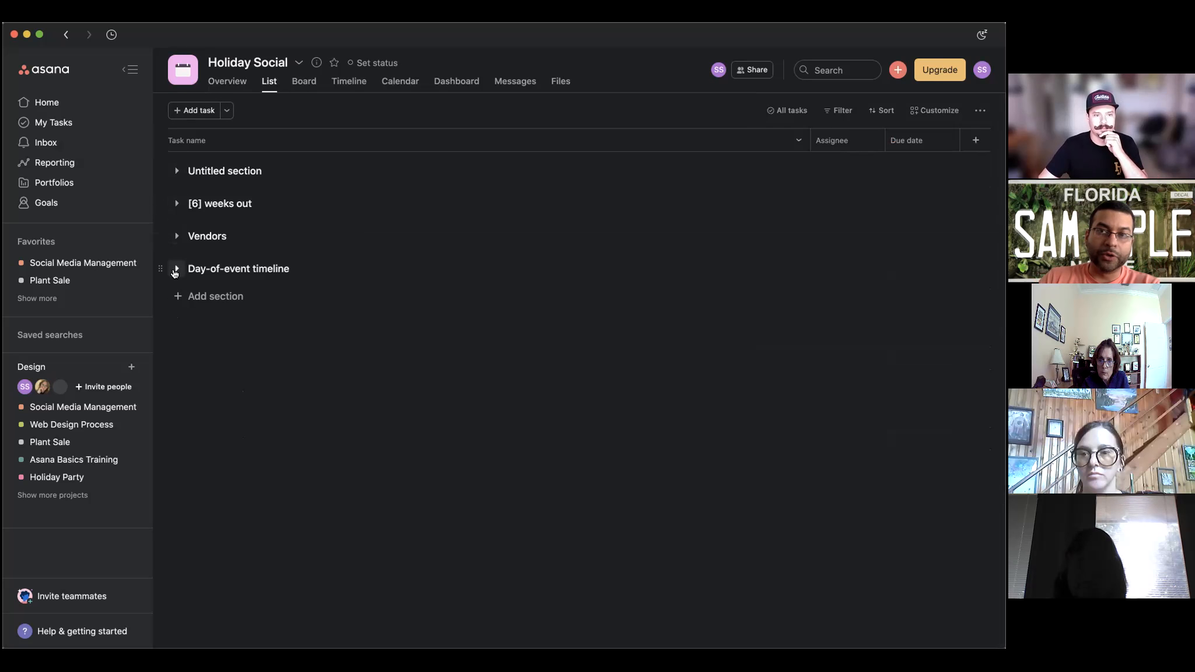
click(212, 297)
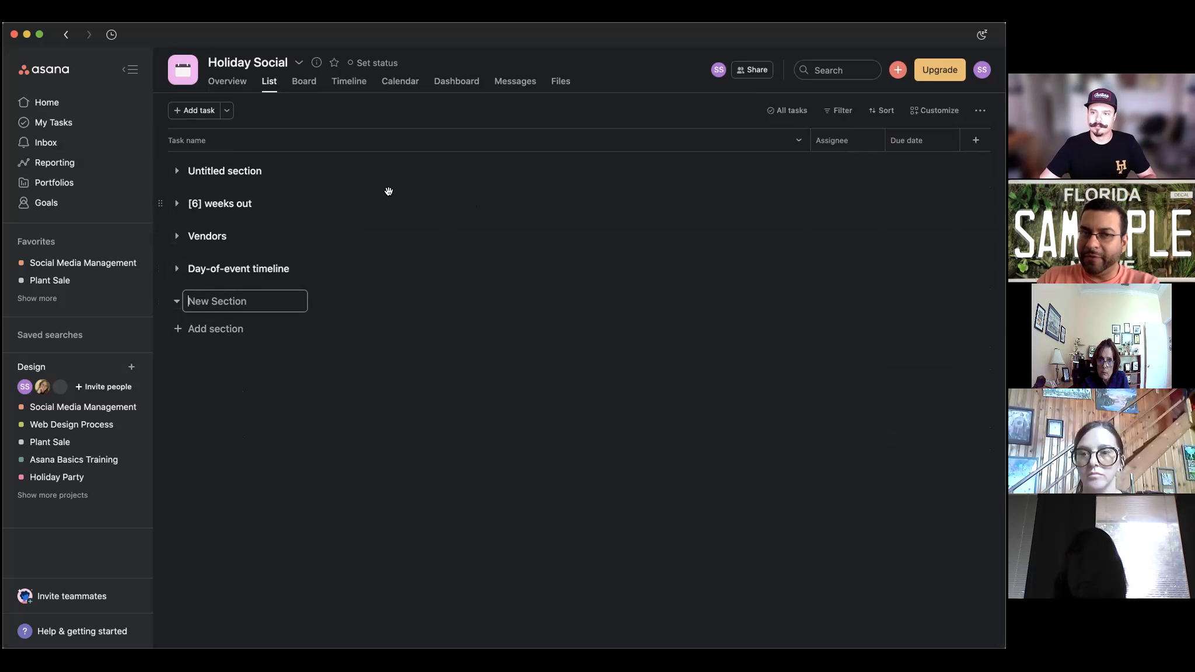
text(Planning)
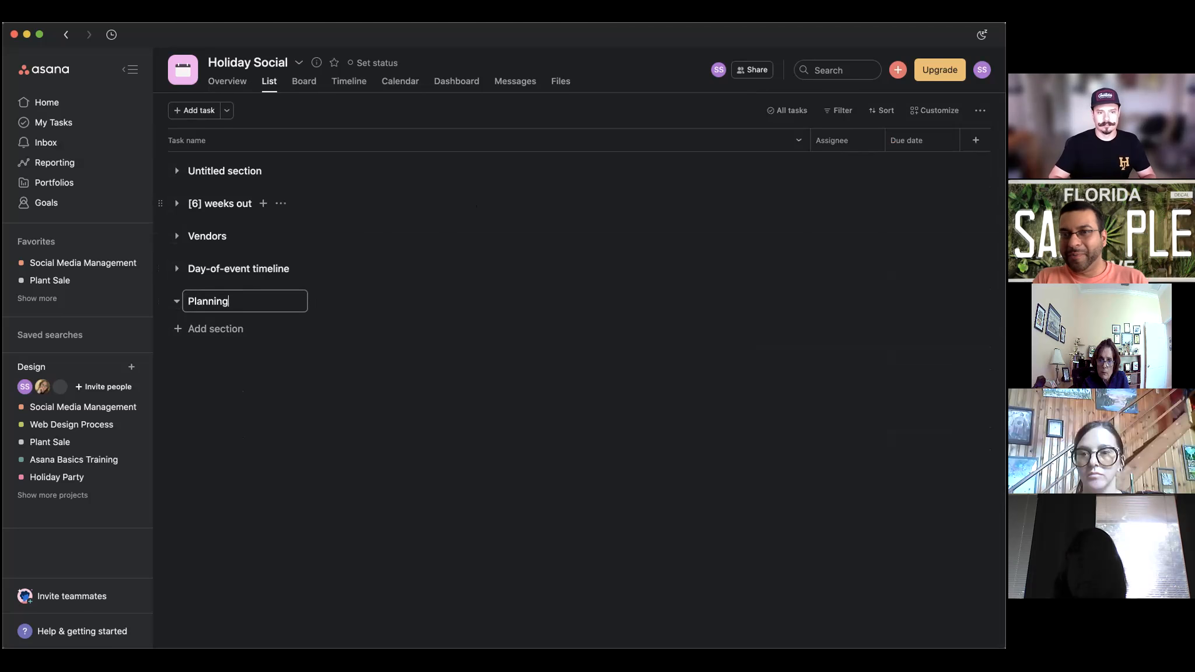
key(Return)
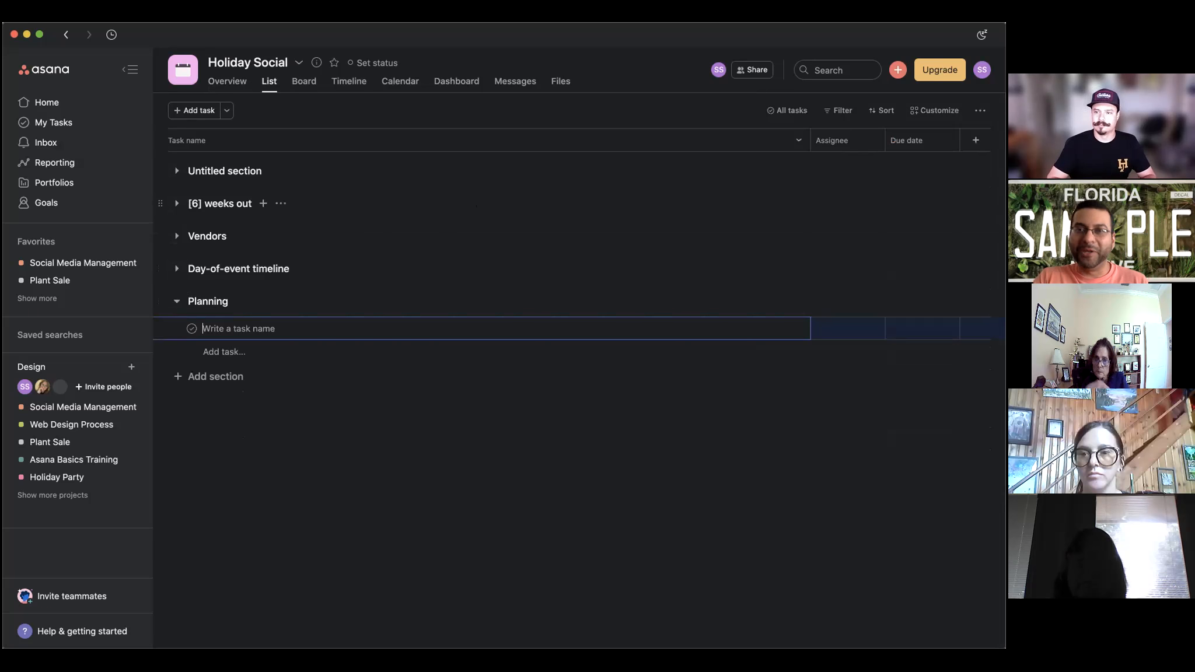
Add tasks Venue Location, Games, Setup, Breakdown and PotLuck under Planning.
text(Venue )
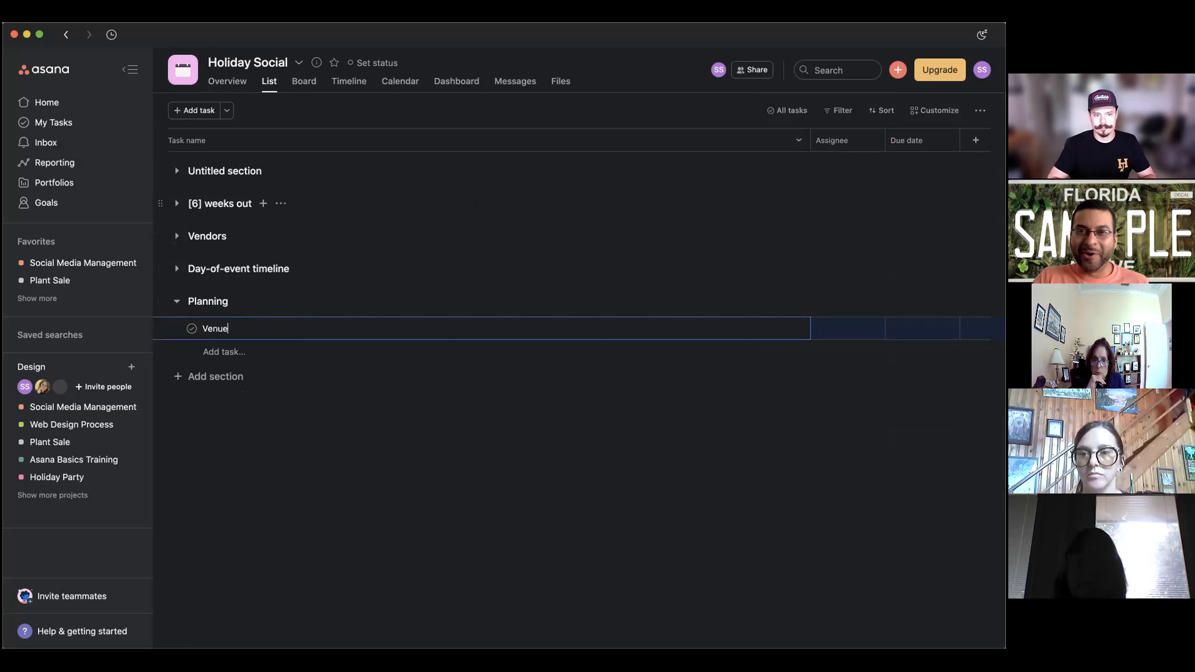
text(Location)
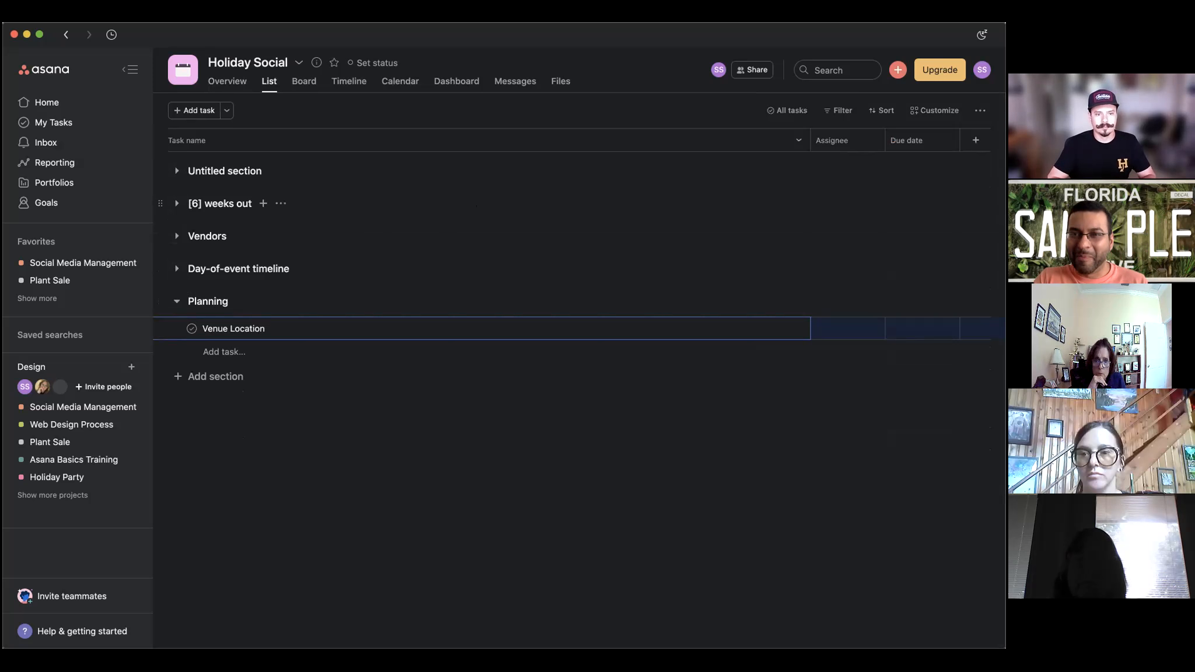
key(Return)
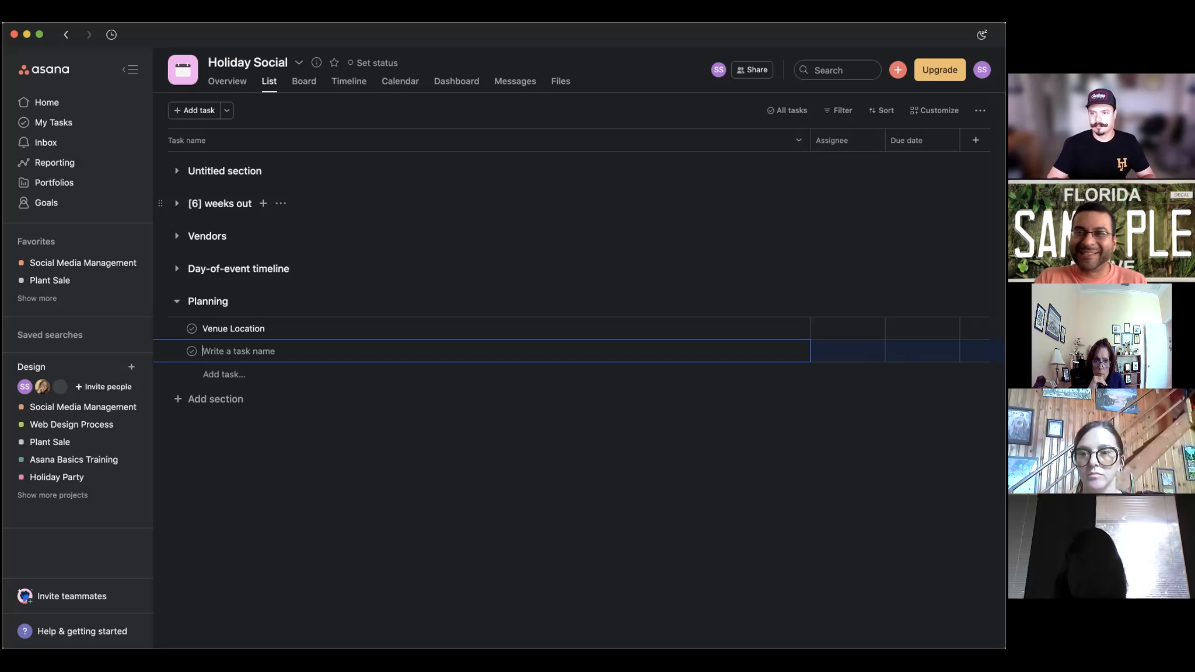
text(Games and)
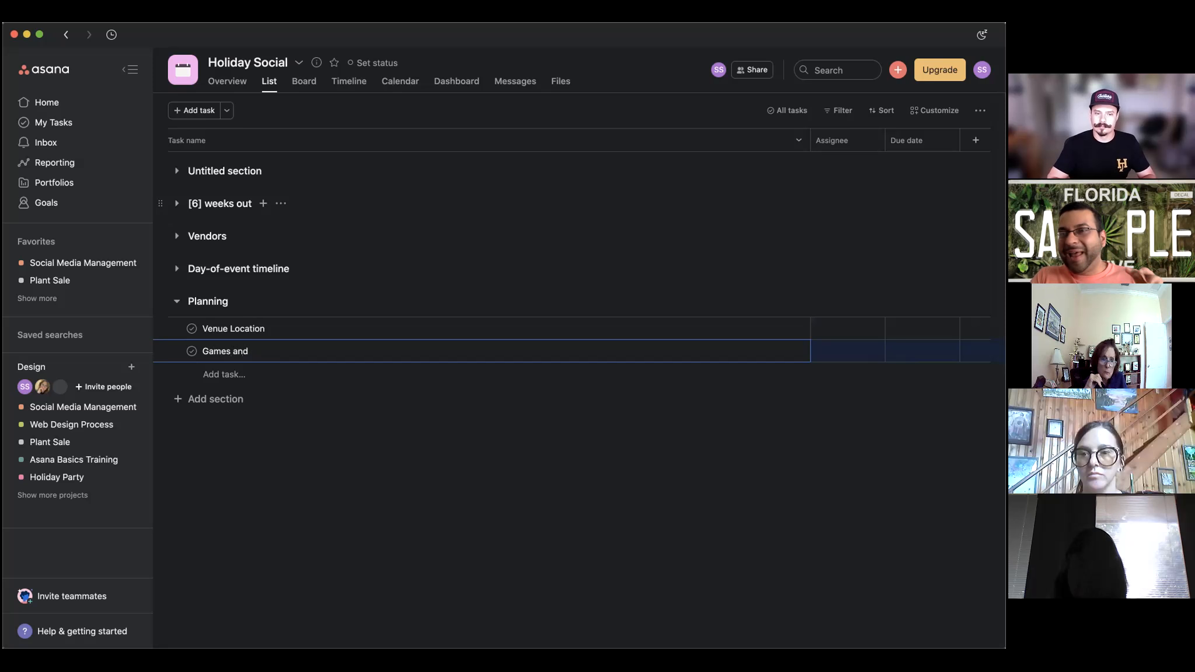
key(Return)
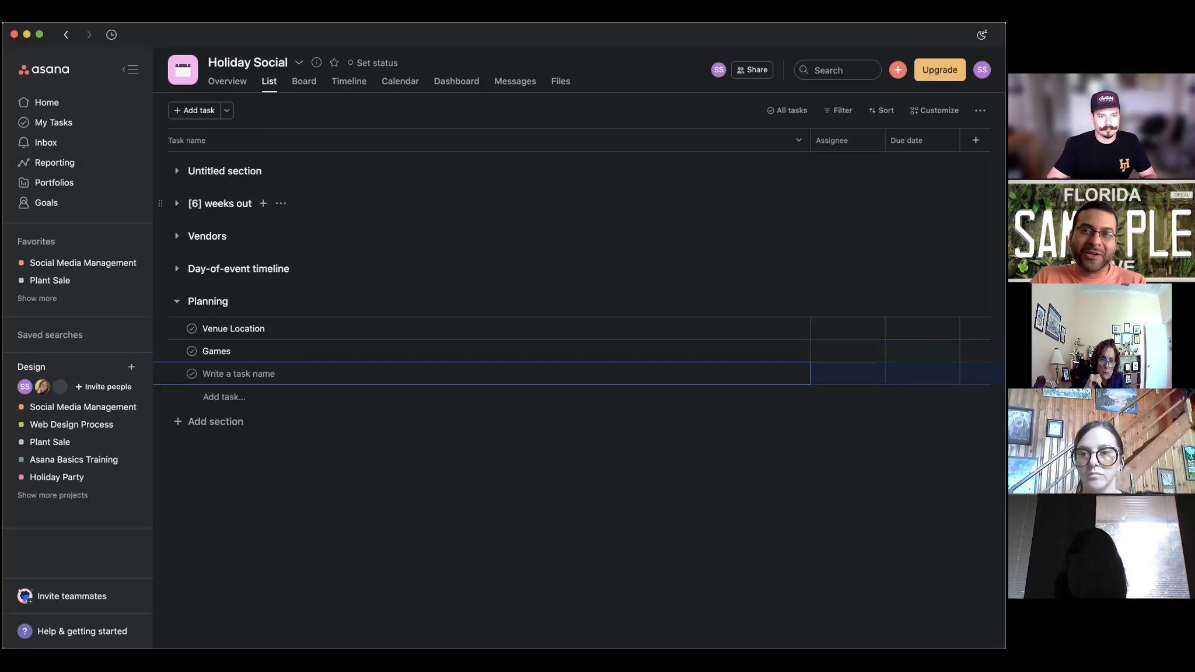
text(Setup)
key(Return)
text(Bre)
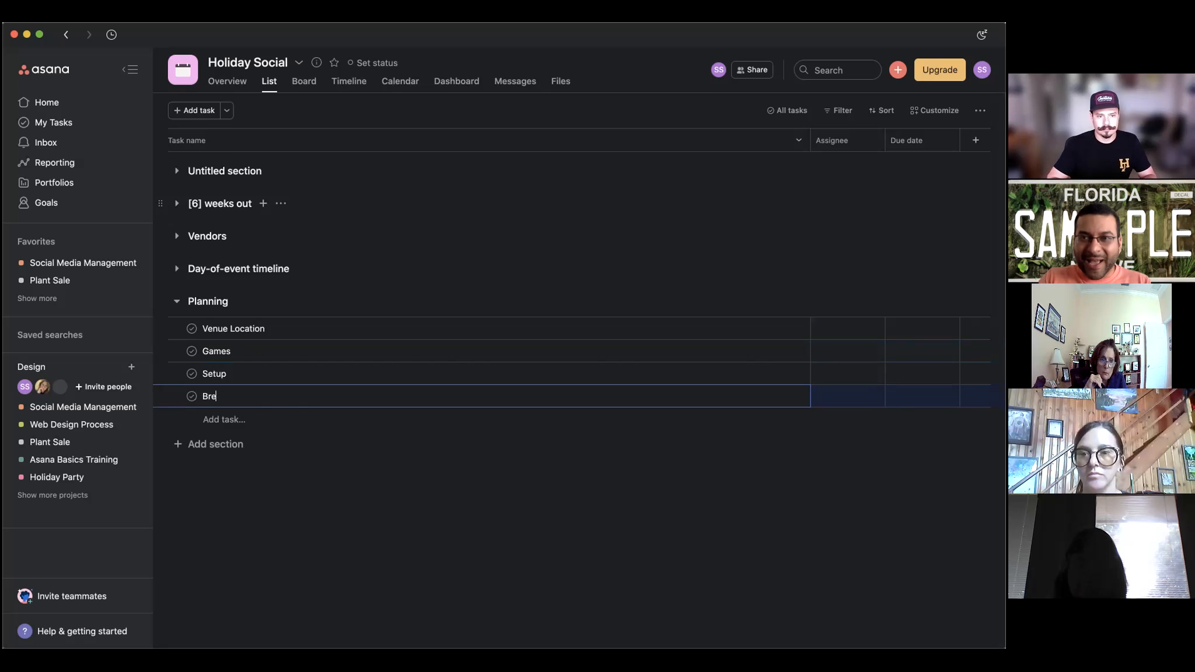
text(akdown)
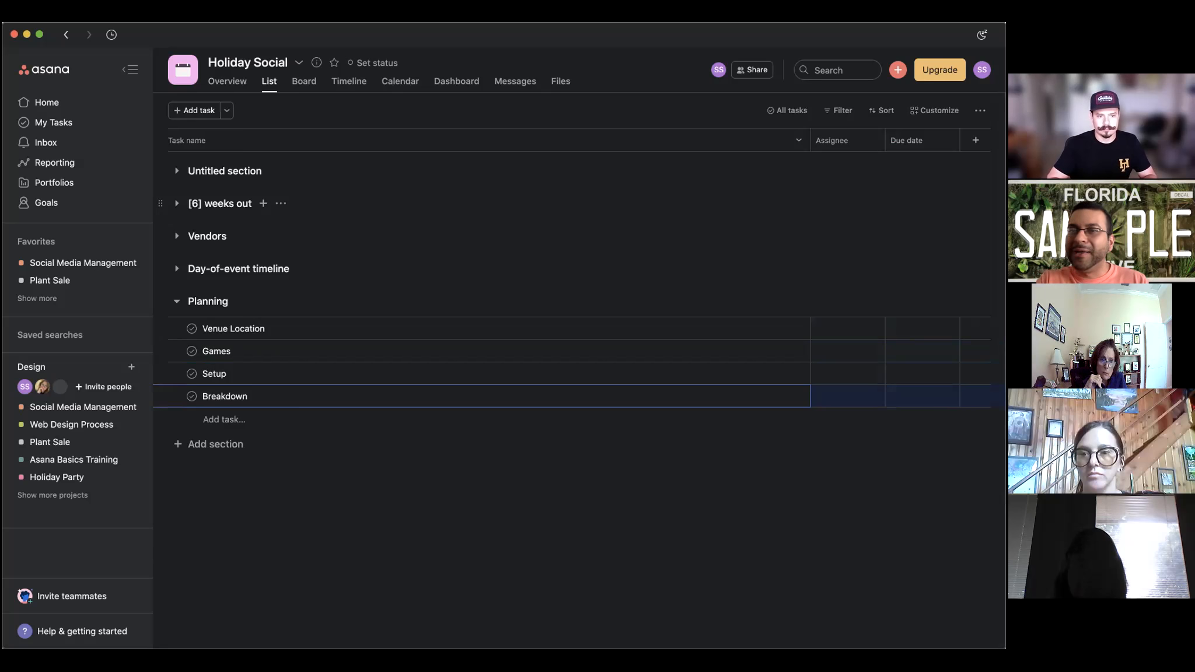
key(Return)
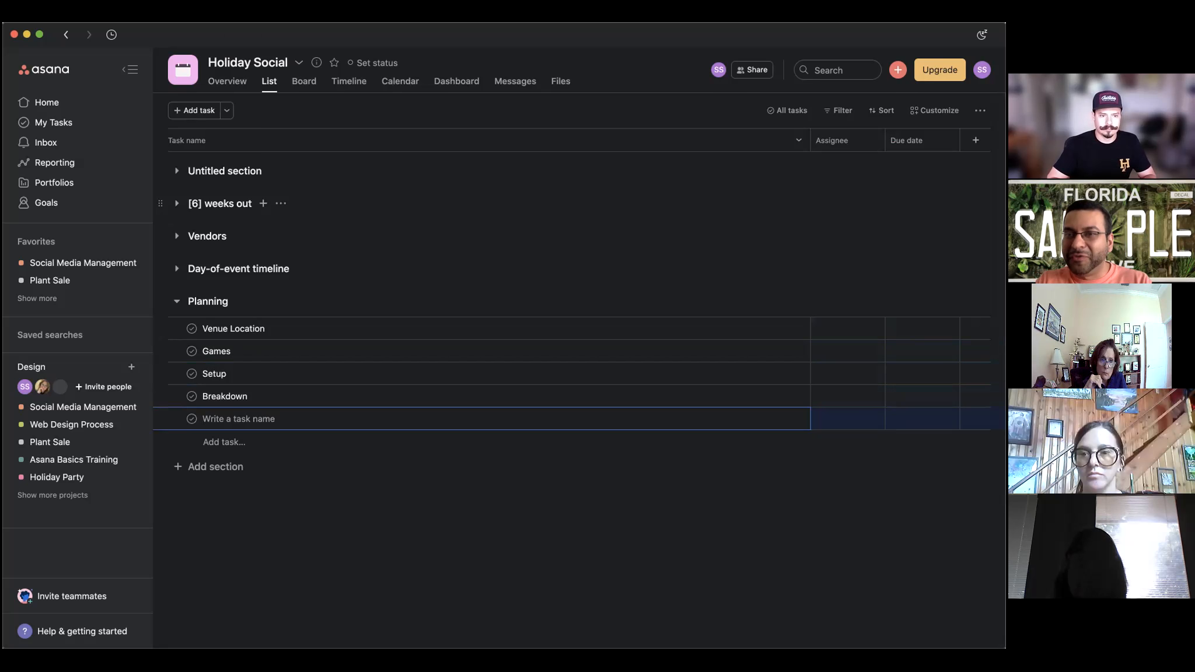
text({ot)
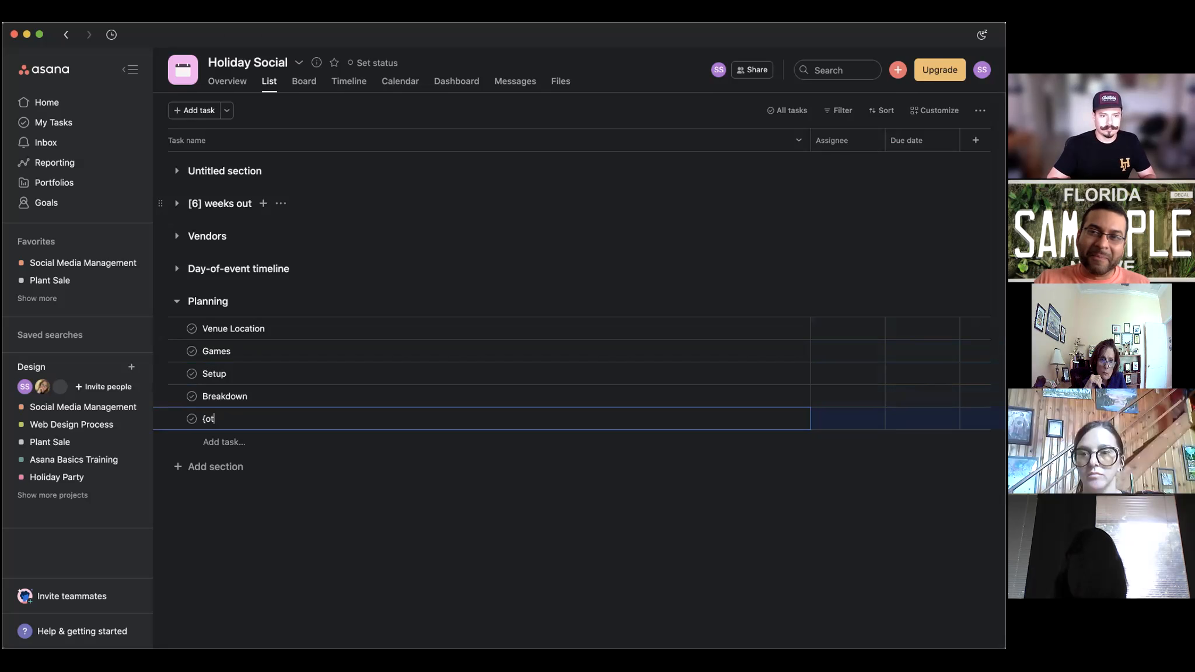
text(otLuck)
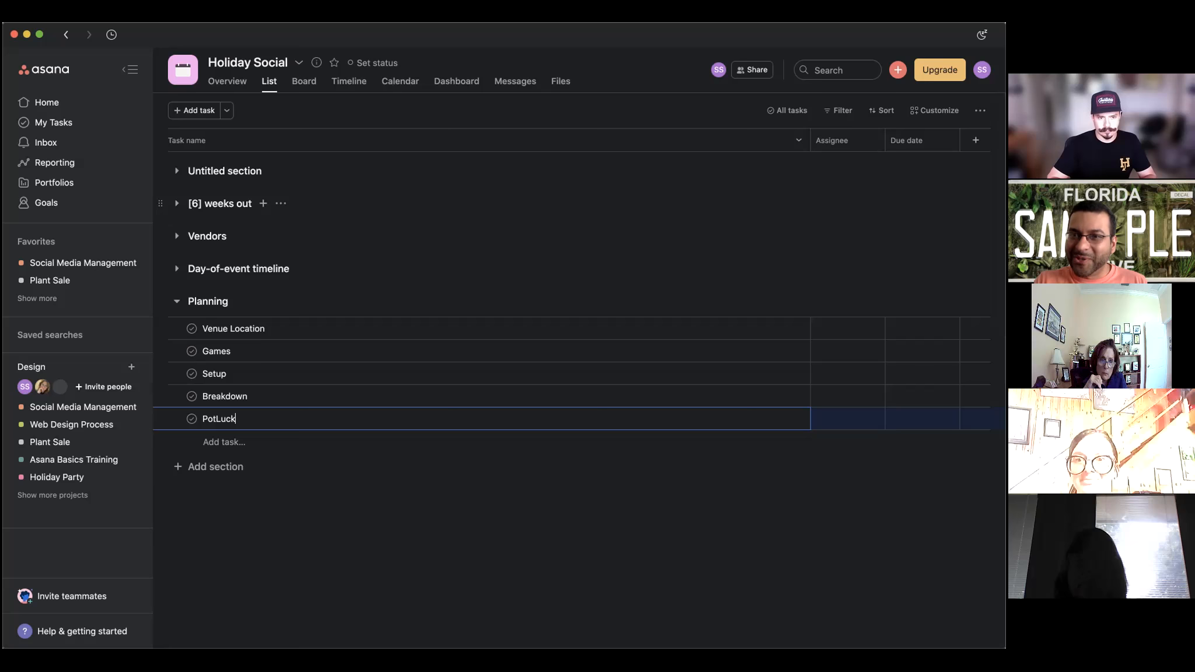
key(Return)
key(Escape)
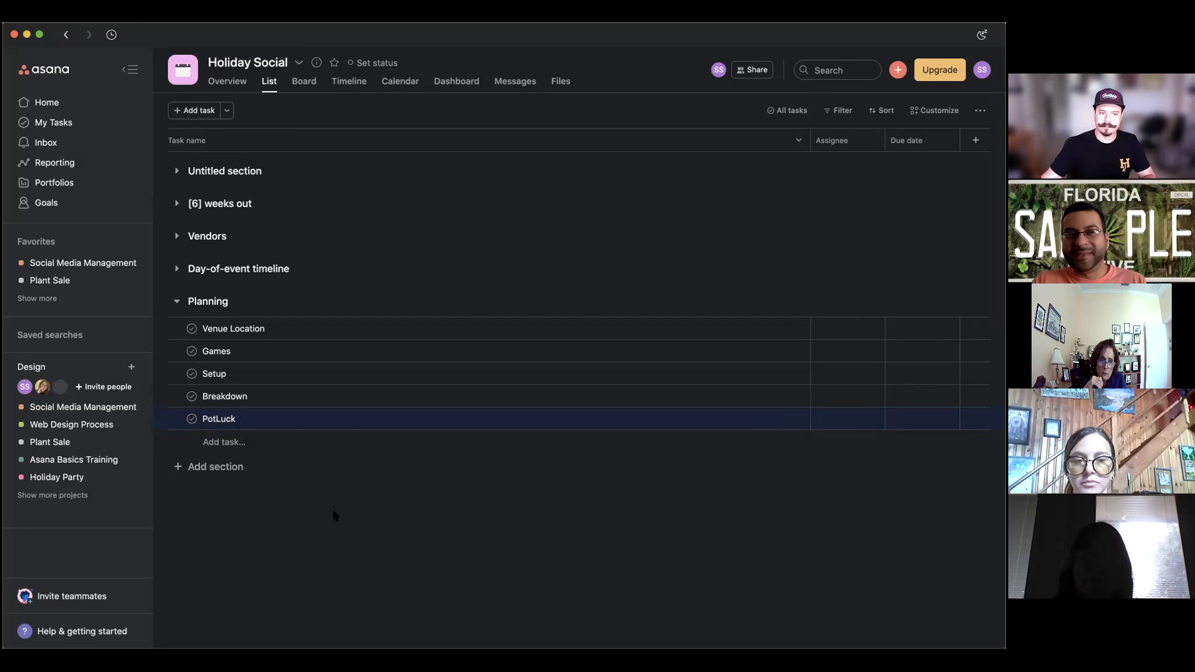
Add a new section below Planning, keeping the default name Untitled Section.
click(236, 474)
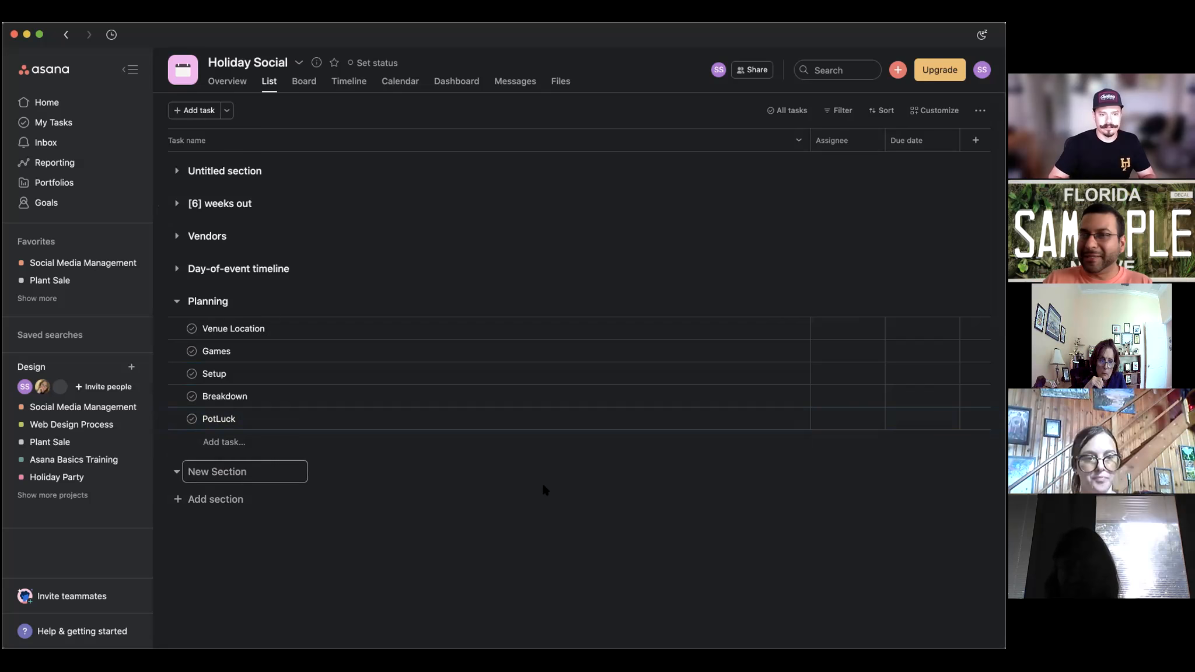
click(381, 546)
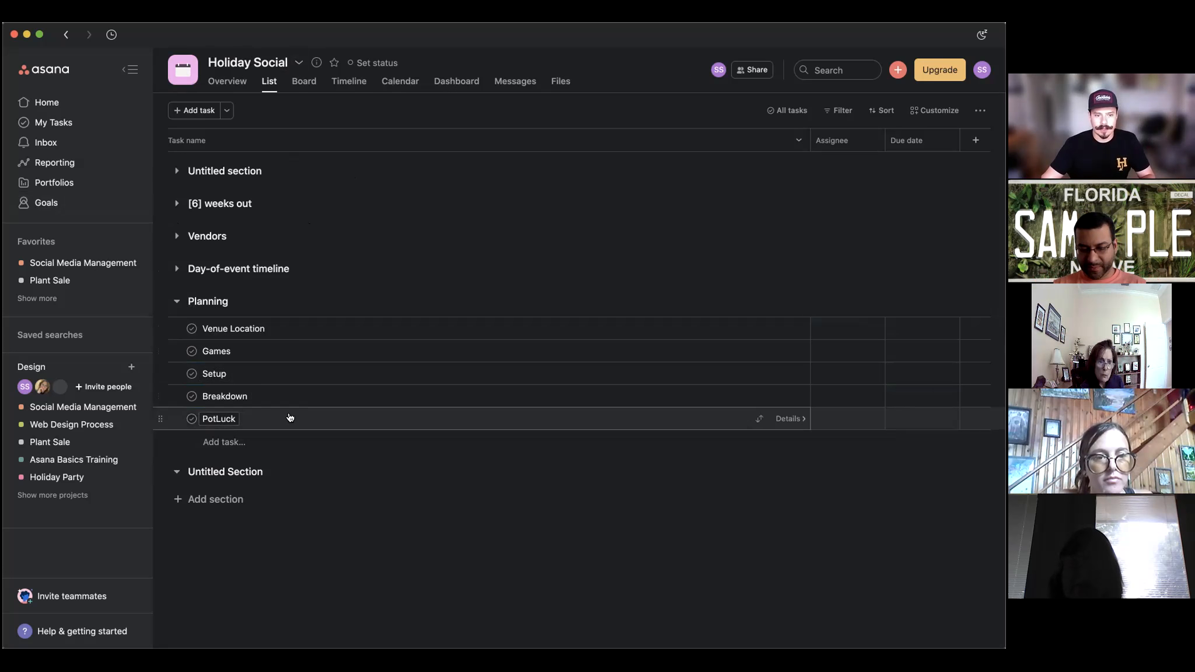
Open PotLuck's details and add three subtasks, each named for a participant.
click(386, 421)
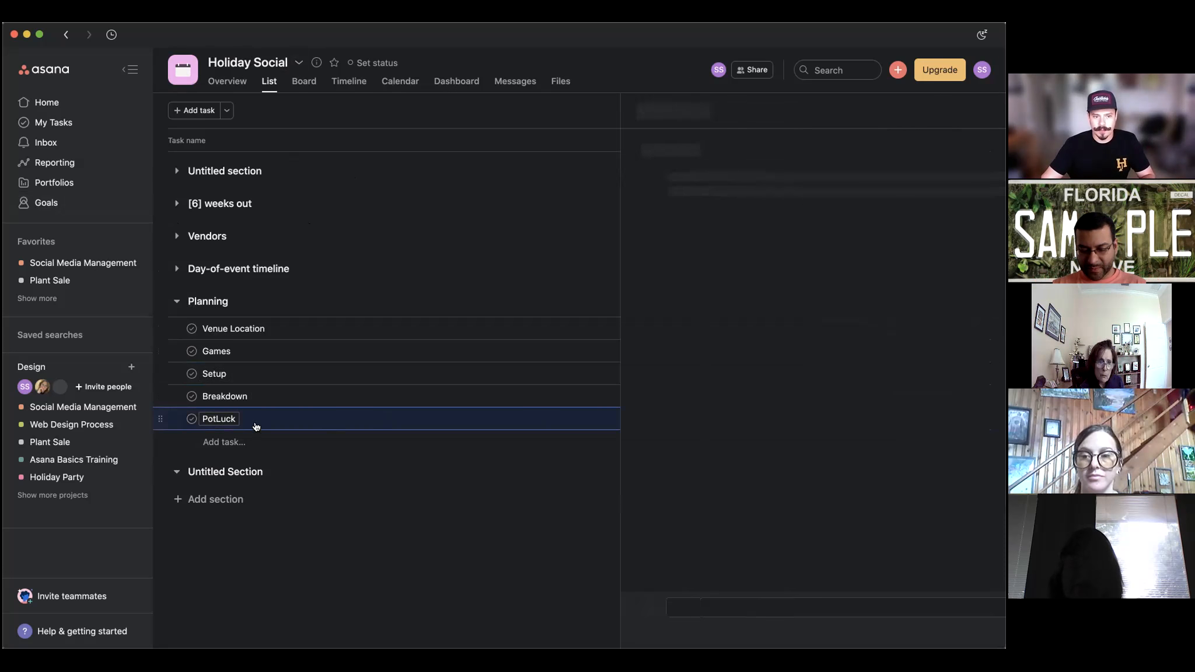
click(960, 110)
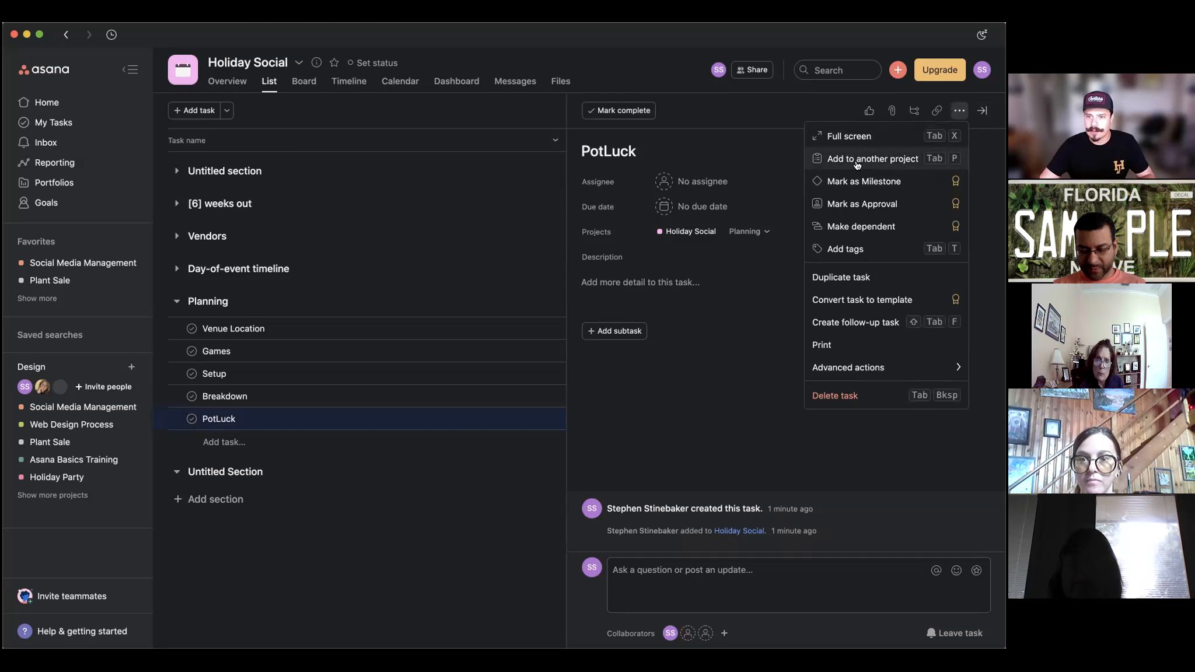
mouse_move(853, 369)
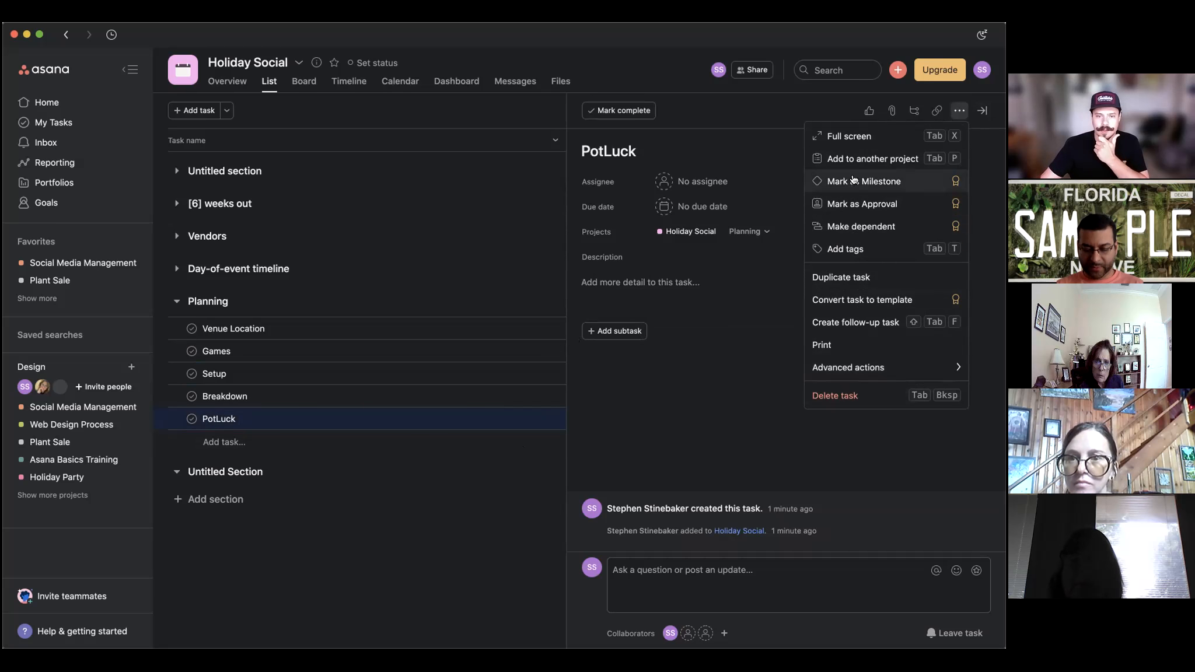
click(407, 426)
click(552, 419)
click(614, 331)
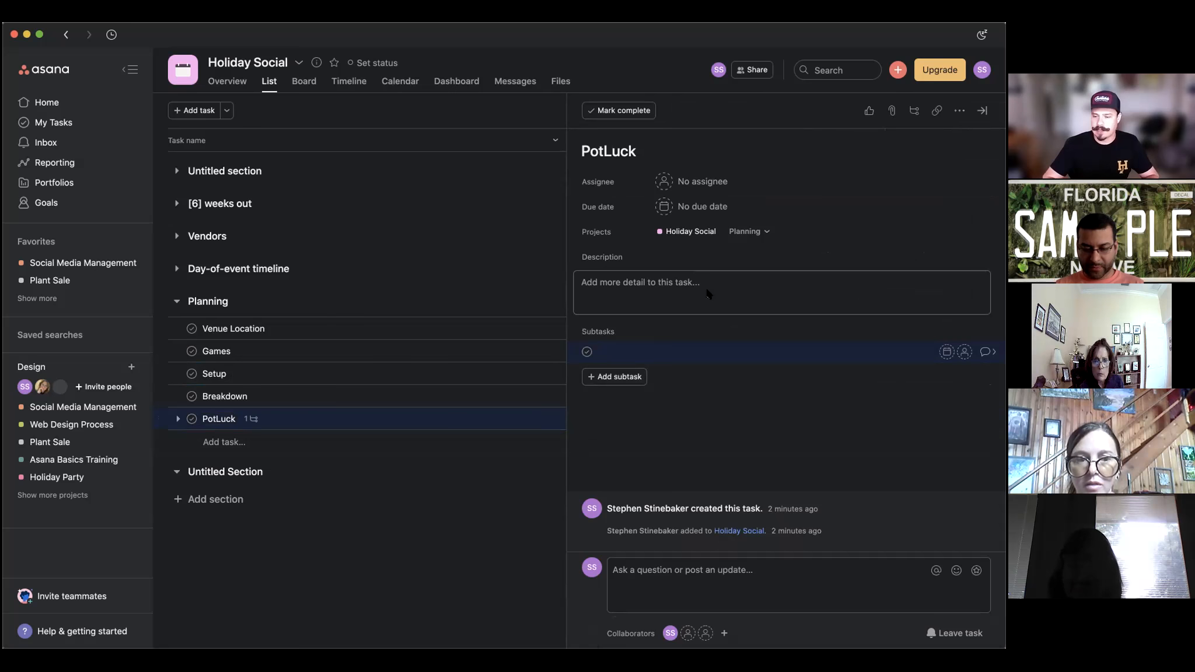
text(Sthen)
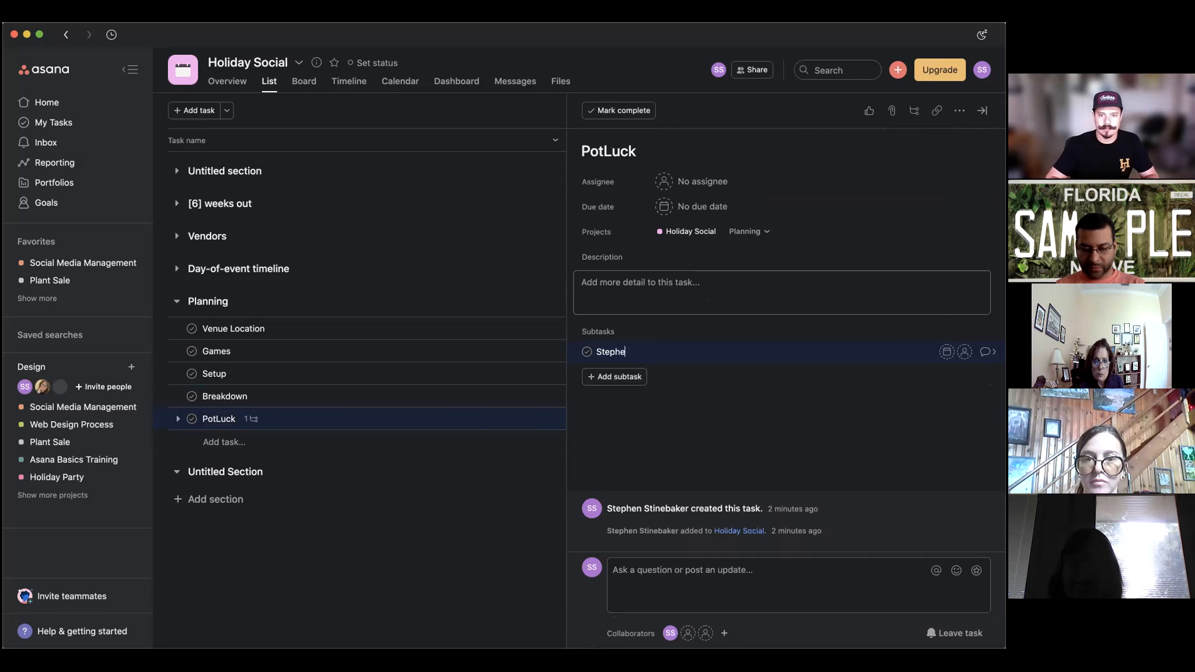
text(n)
key(Return)
text(Joh)
key(BackSpace)
text(n)
key(Return)
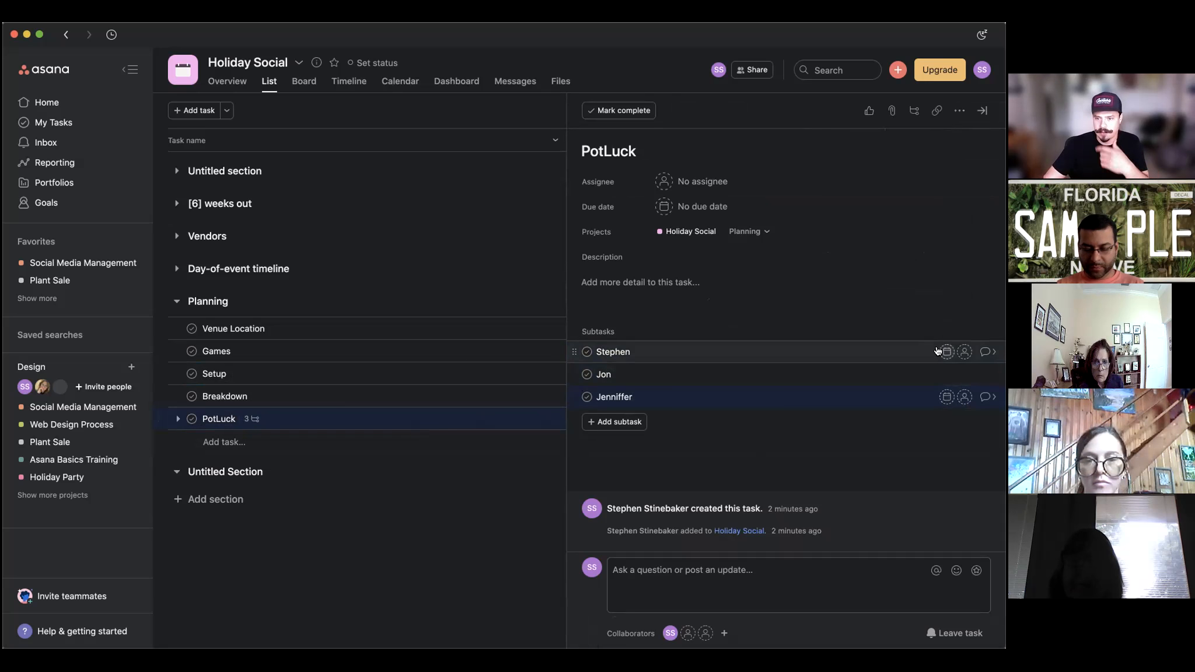
Assign the first PotLuck subtask to yourself.
click(946, 352)
click(946, 351)
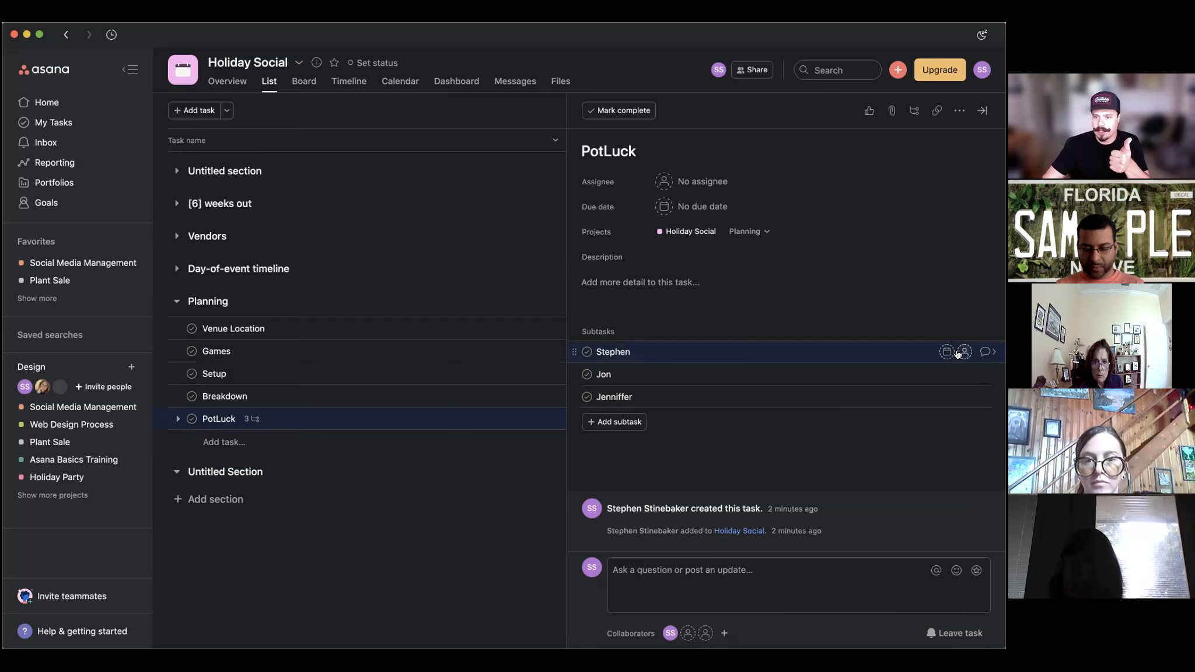
click(964, 352)
click(767, 431)
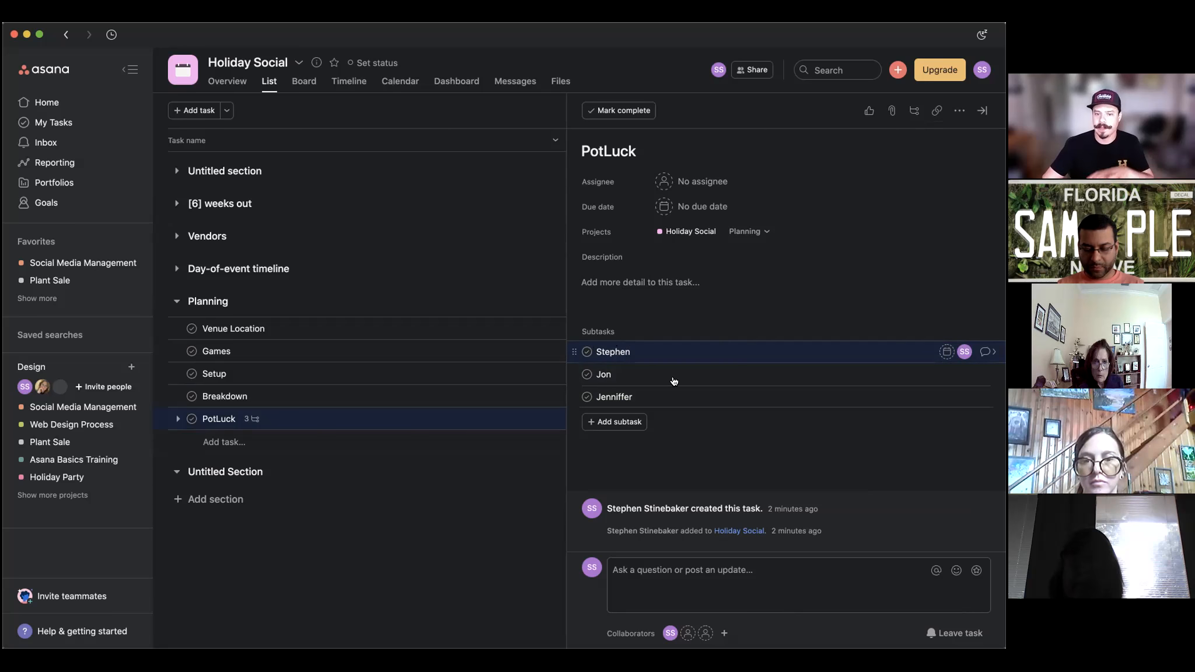
Set PotLuck's description to 'Information'.
click(651, 285)
text(I)
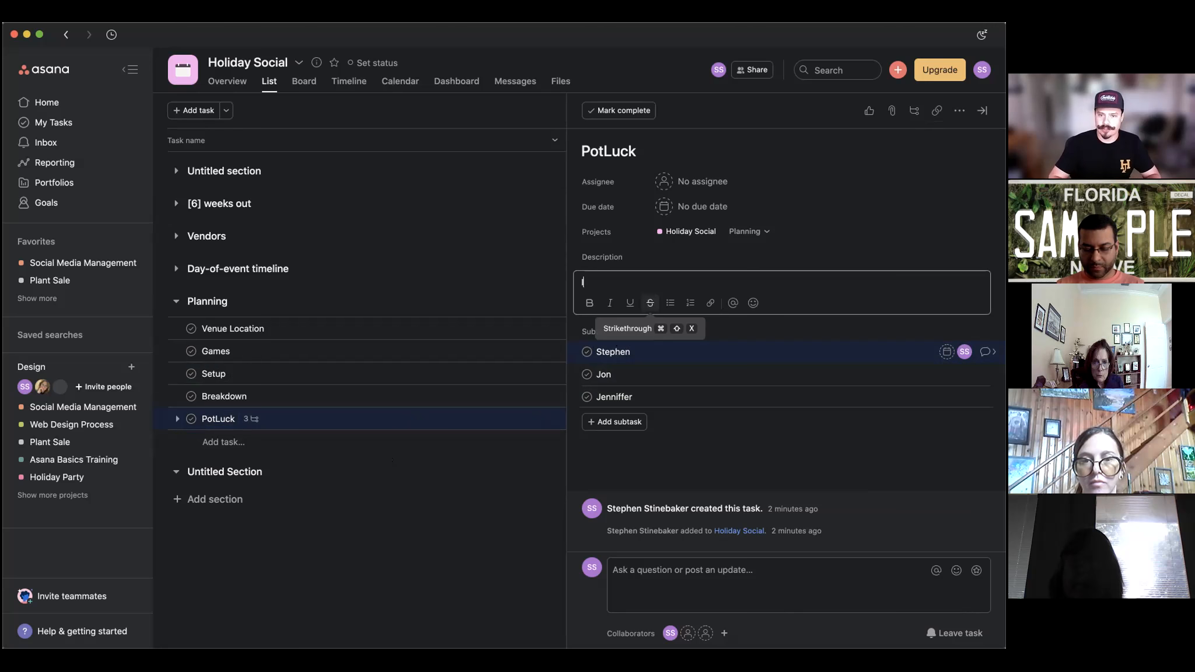
text(nformation)
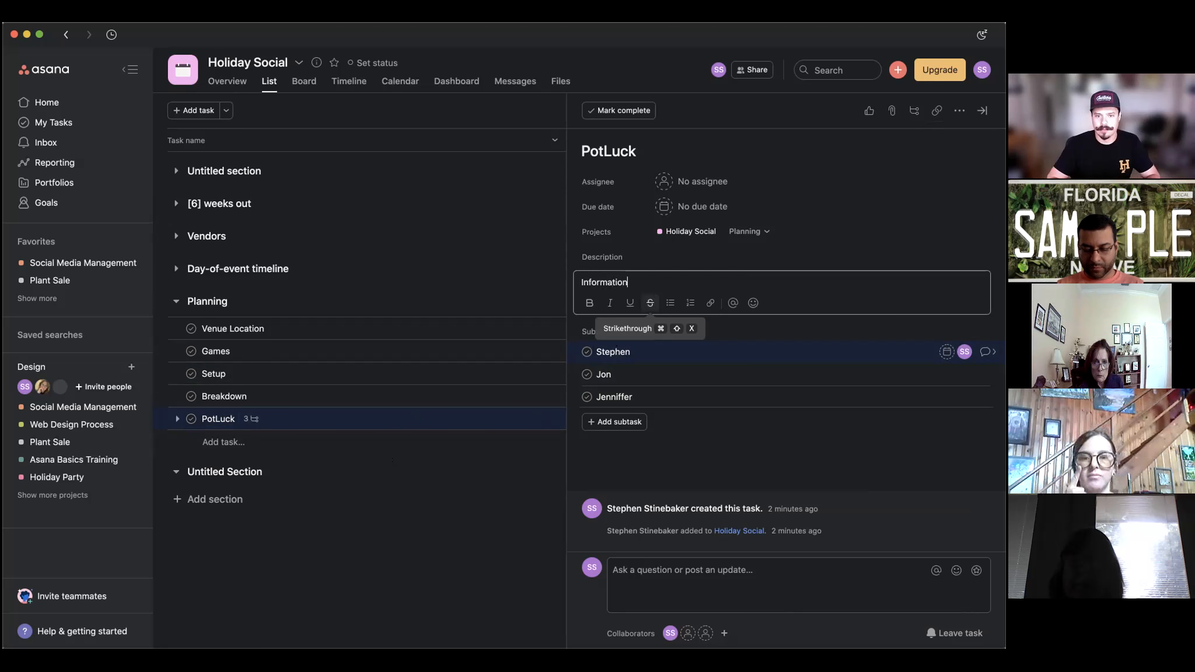
key(Return)
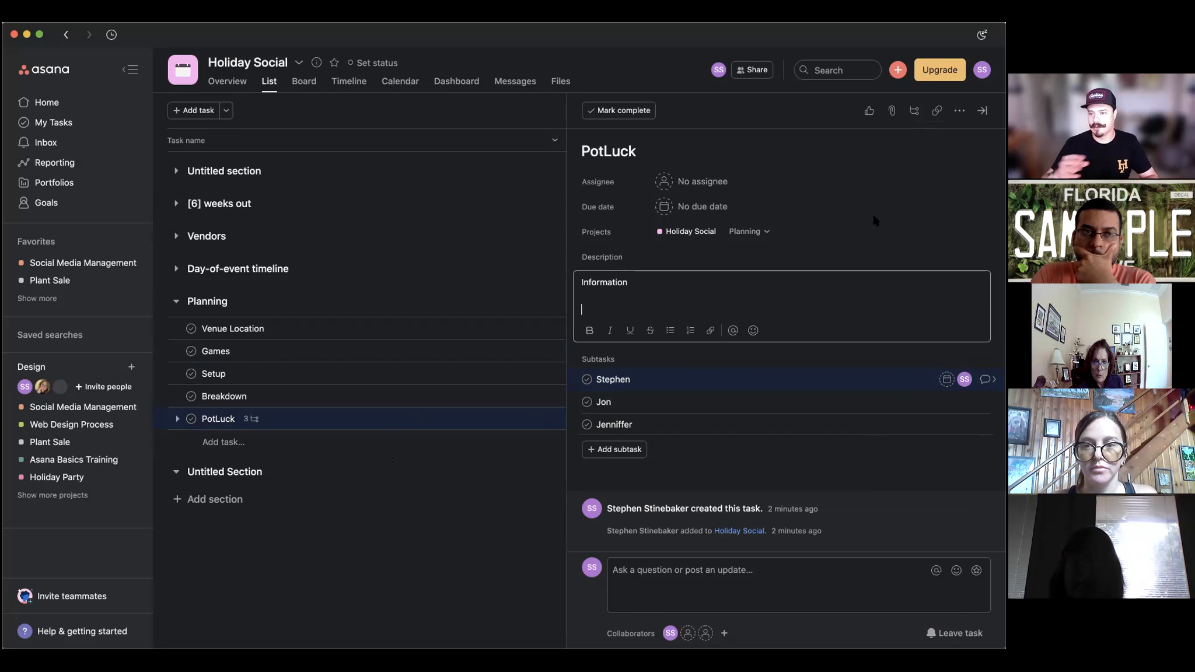
click(481, 250)
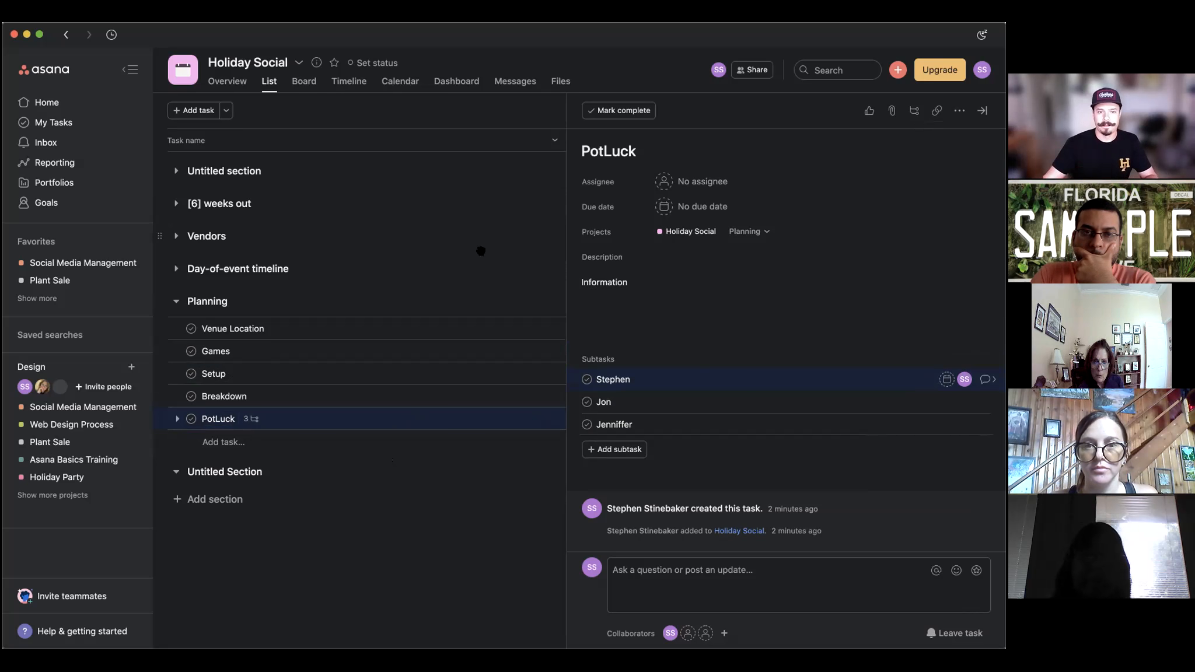
Close PotLuck's details, mark Games complete, and return to the Holiday Social task list.
click(468, 563)
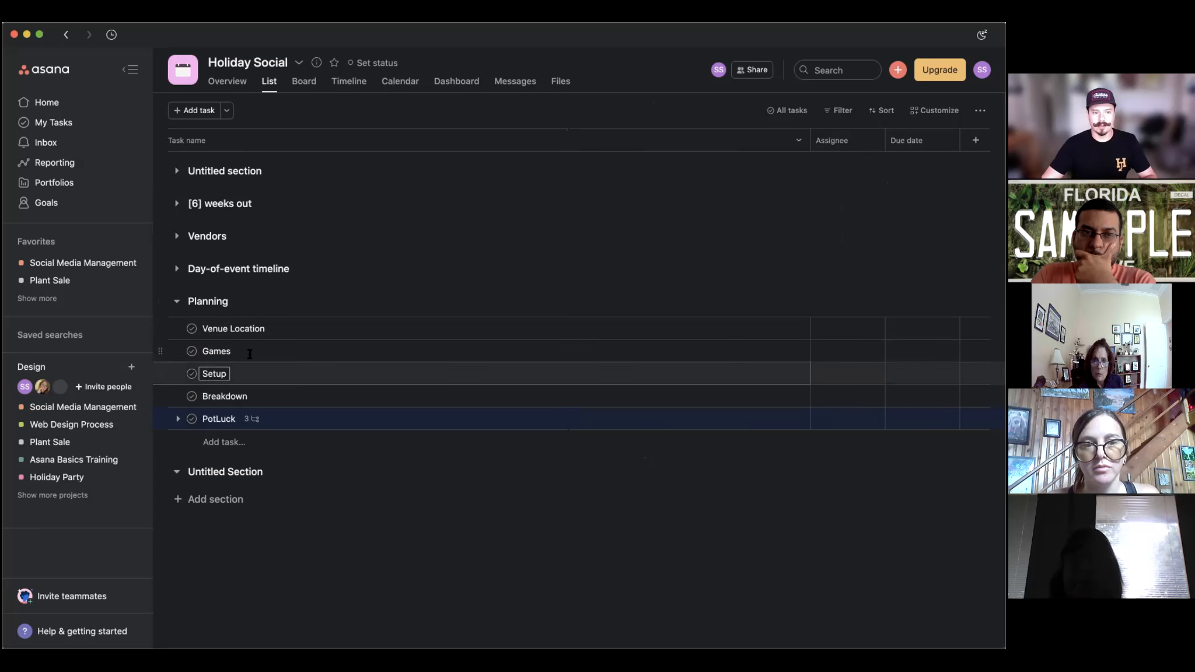
key(super+Return)
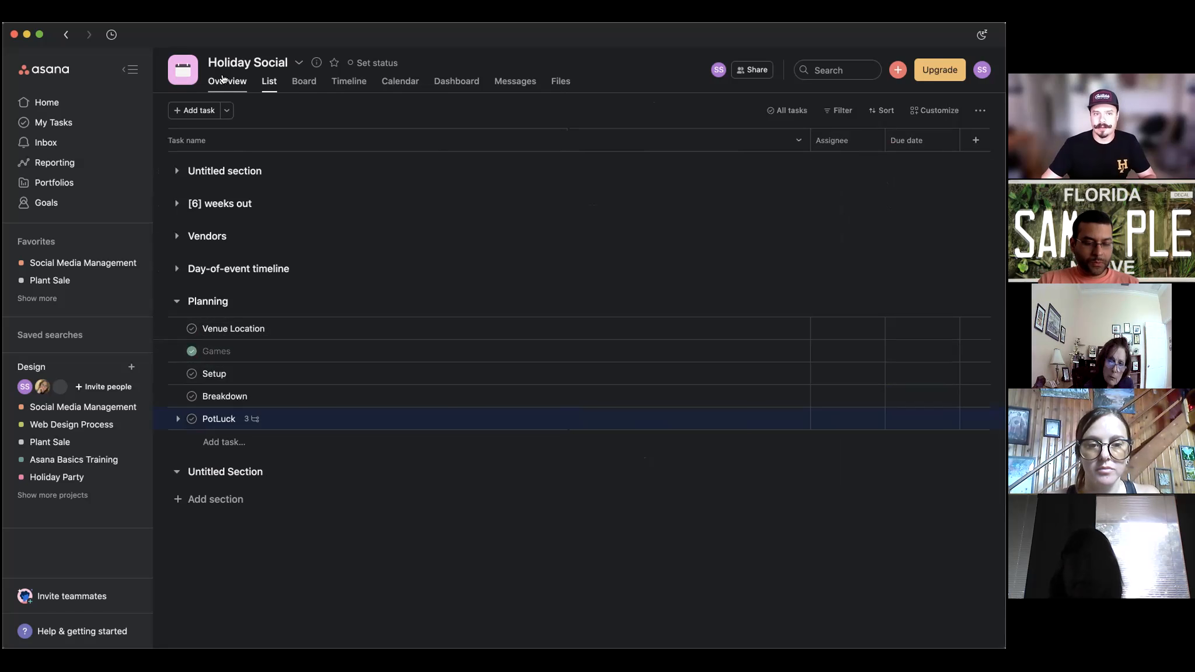
click(270, 82)
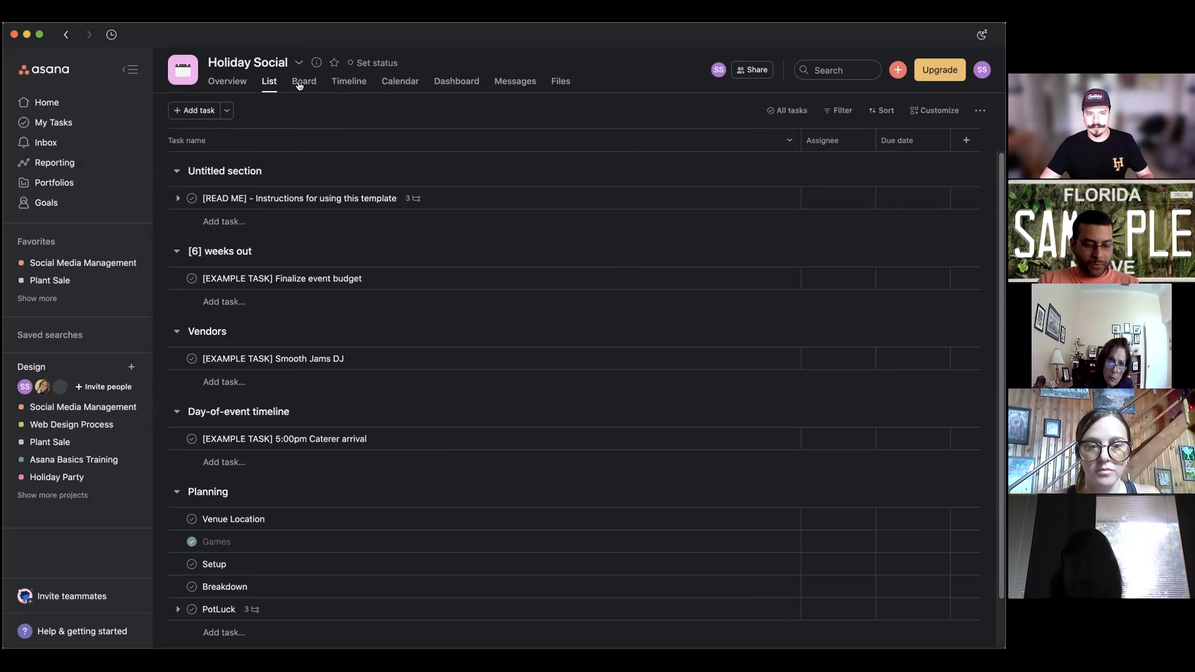
click(304, 81)
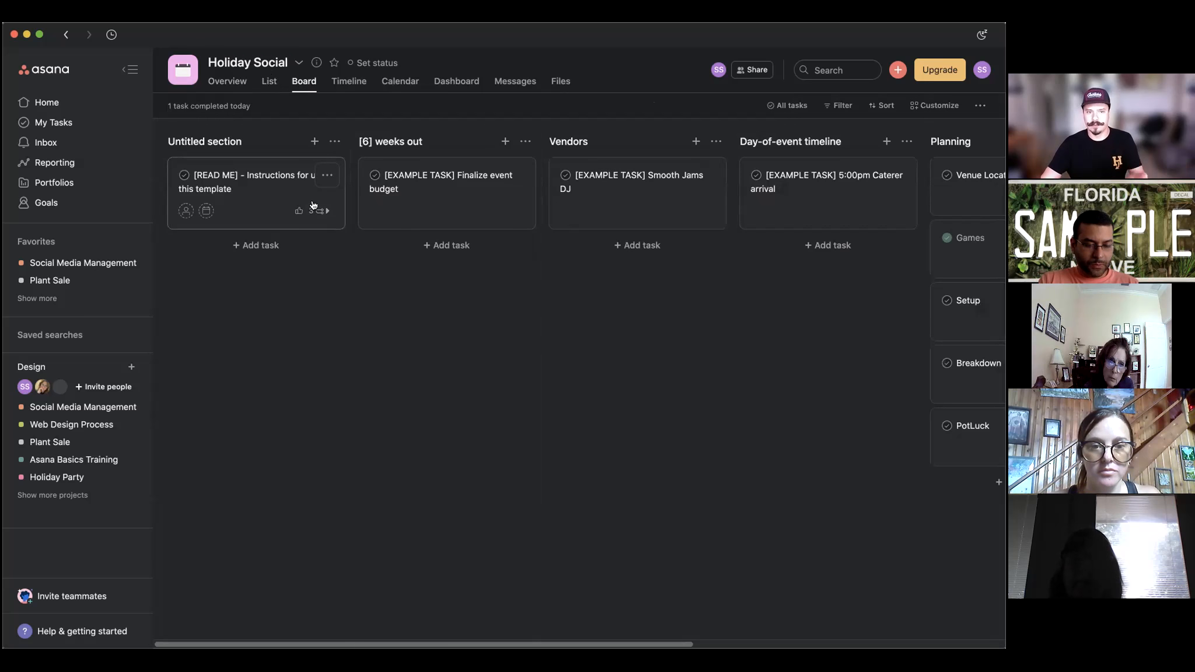
Browse the board, List and Board views, then open Holiday Social's Overview page.
scroll(582, 240, right, 5)
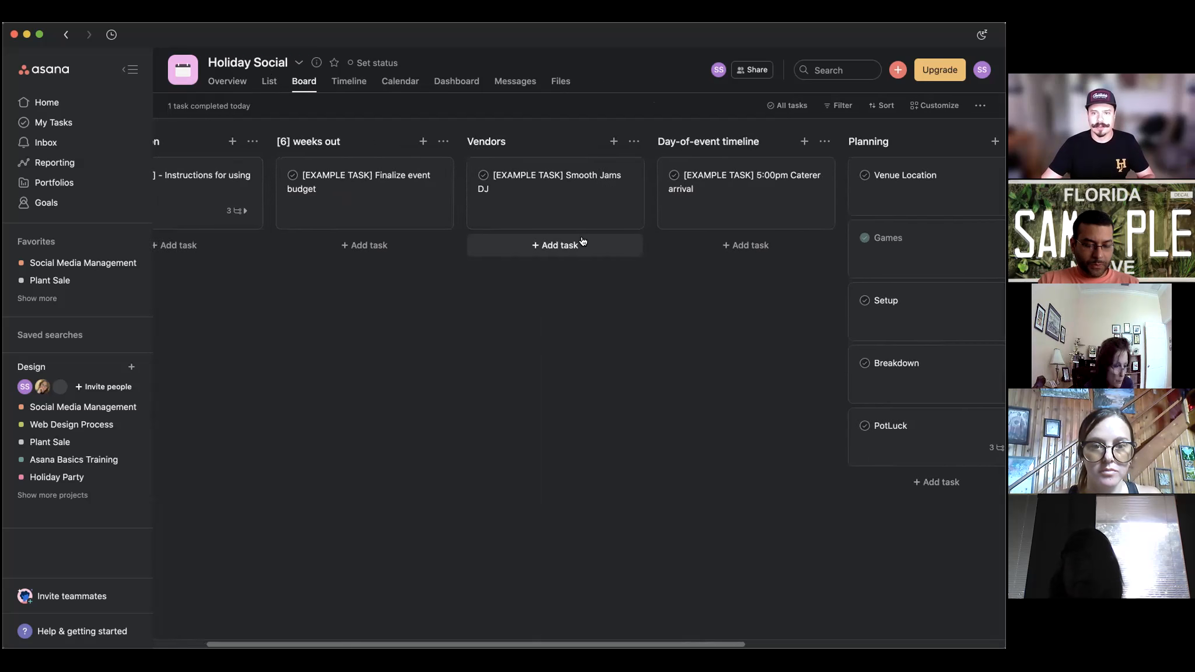
scroll(581, 240, right, 5)
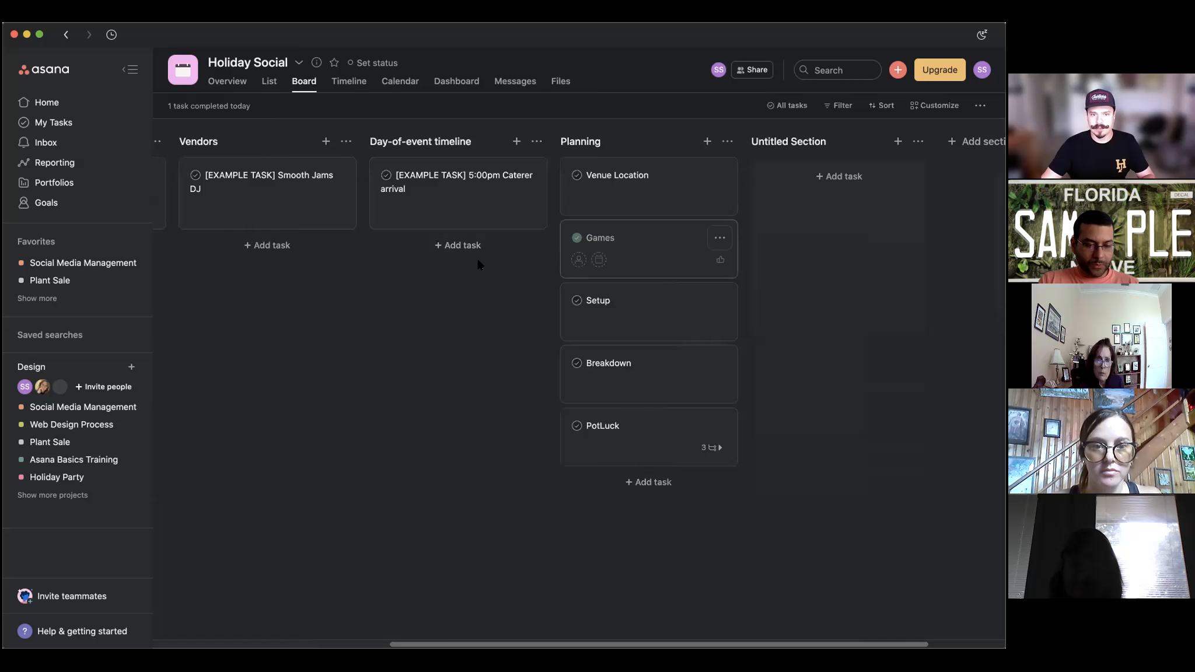
mouse_move(581, 251)
mouse_down()
mouse_move(426, 272)
mouse_move(627, 237)
mouse_move(456, 264)
mouse_move(259, 270)
mouse_move(462, 270)
mouse_move(593, 252)
mouse_up()
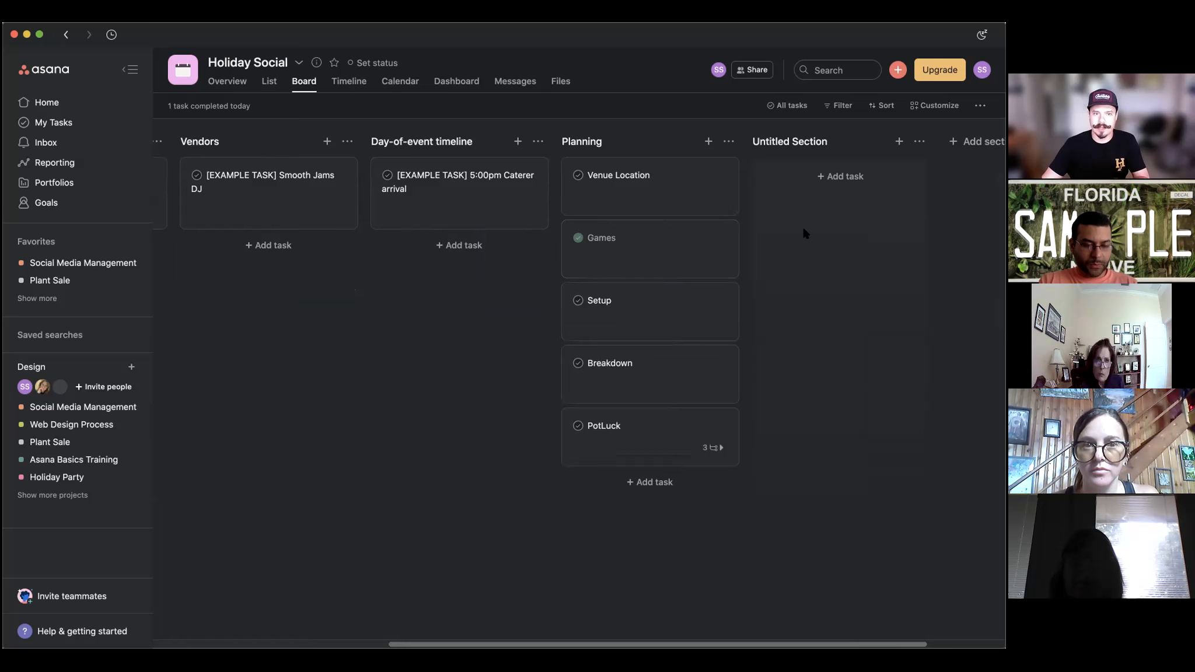
click(269, 81)
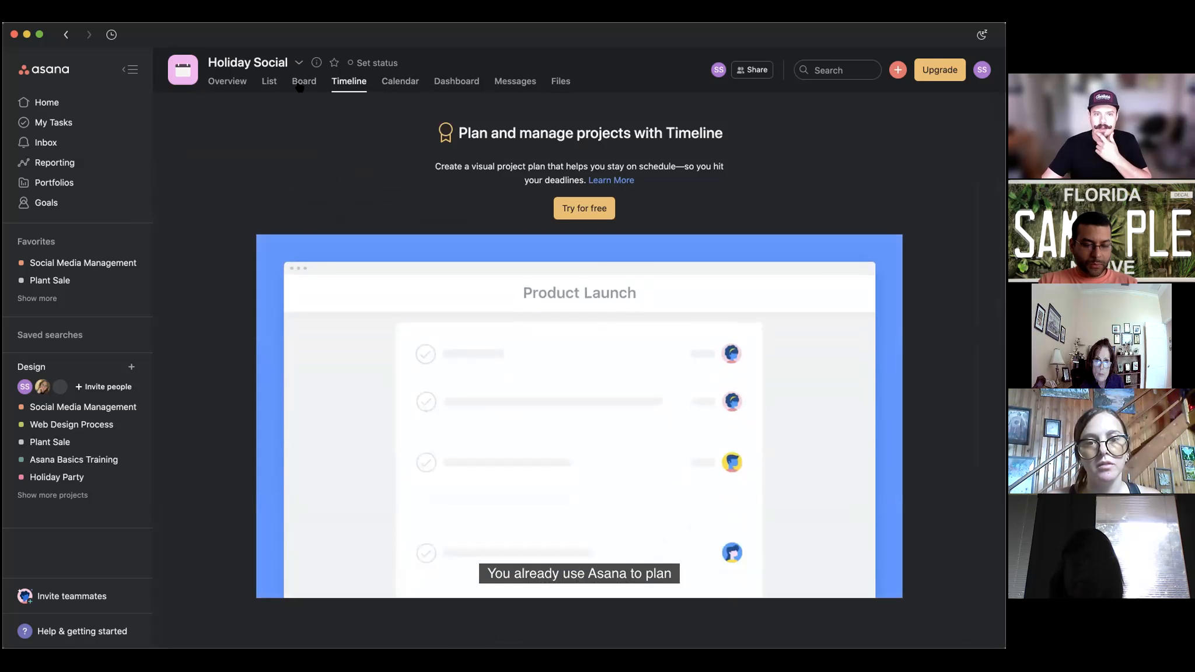
click(302, 85)
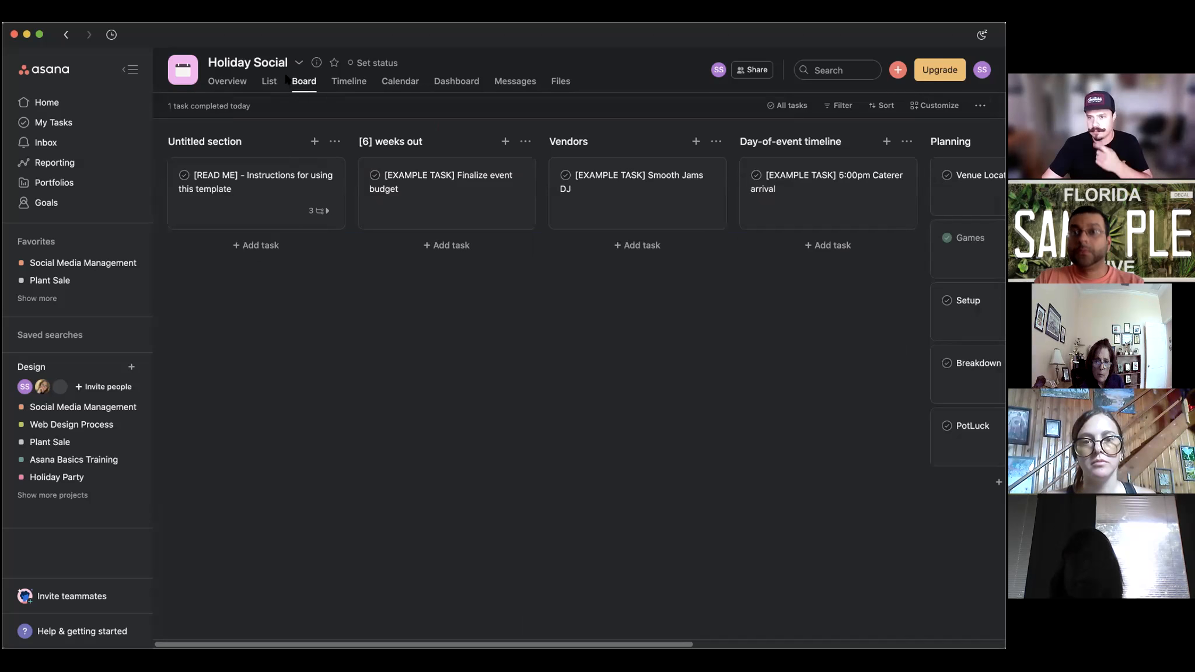
click(213, 82)
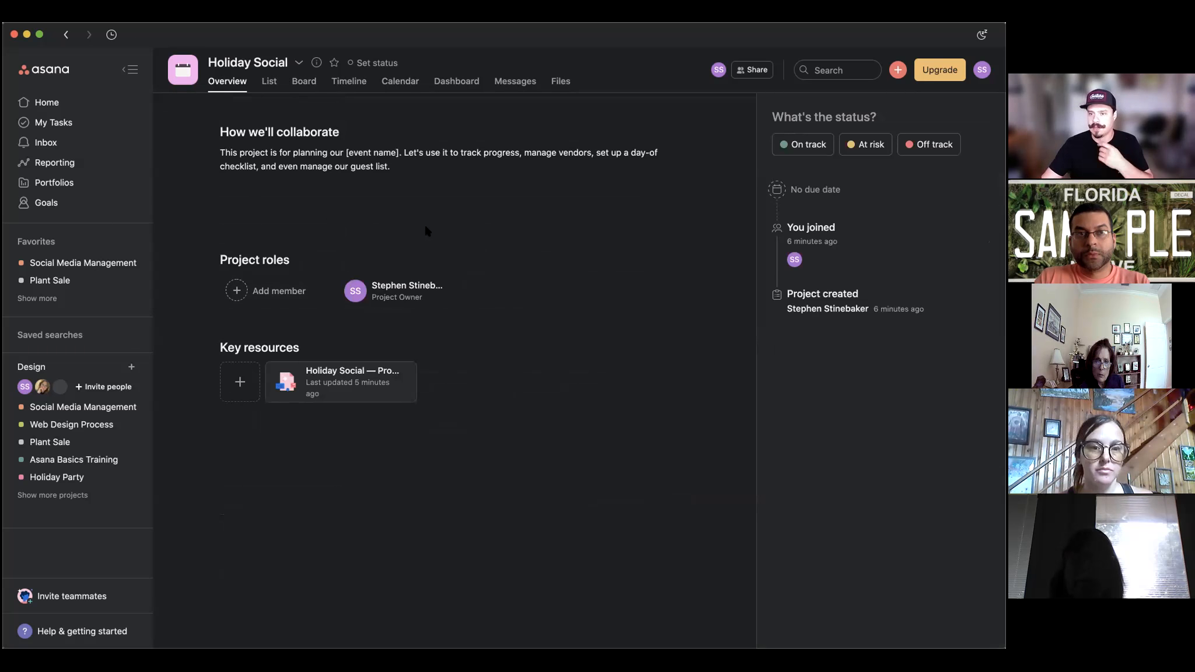
Open the completed Games task, star Holiday Social as a favourite, and go to Overview.
click(269, 82)
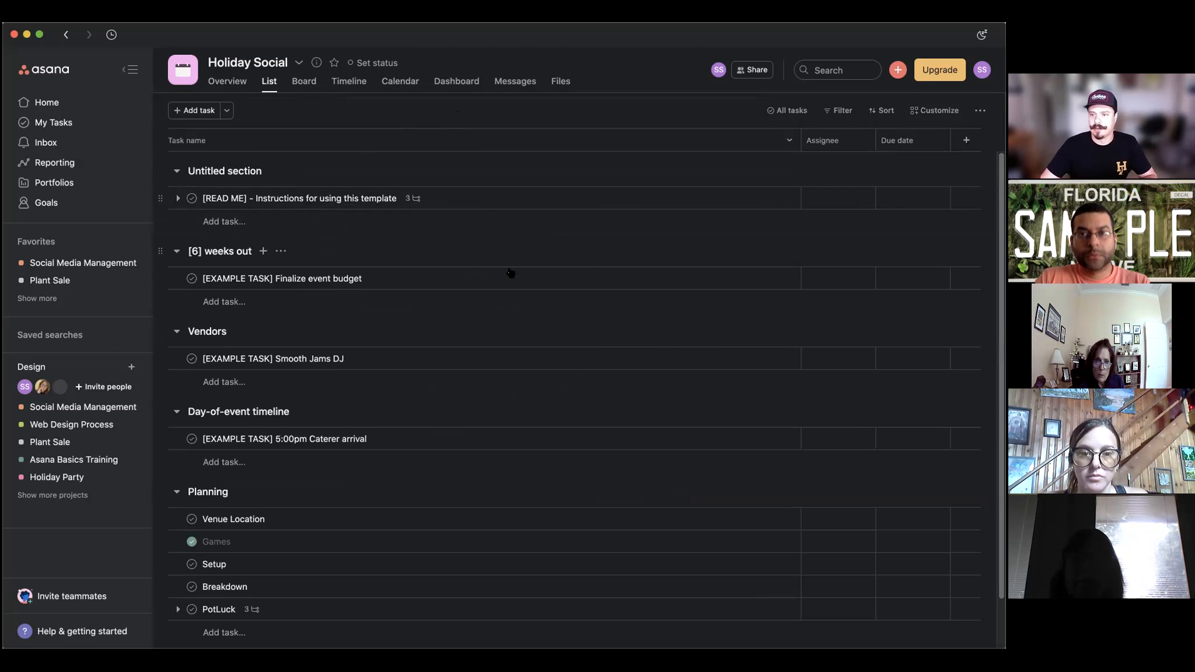
scroll(414, 495, down, 2)
click(434, 490)
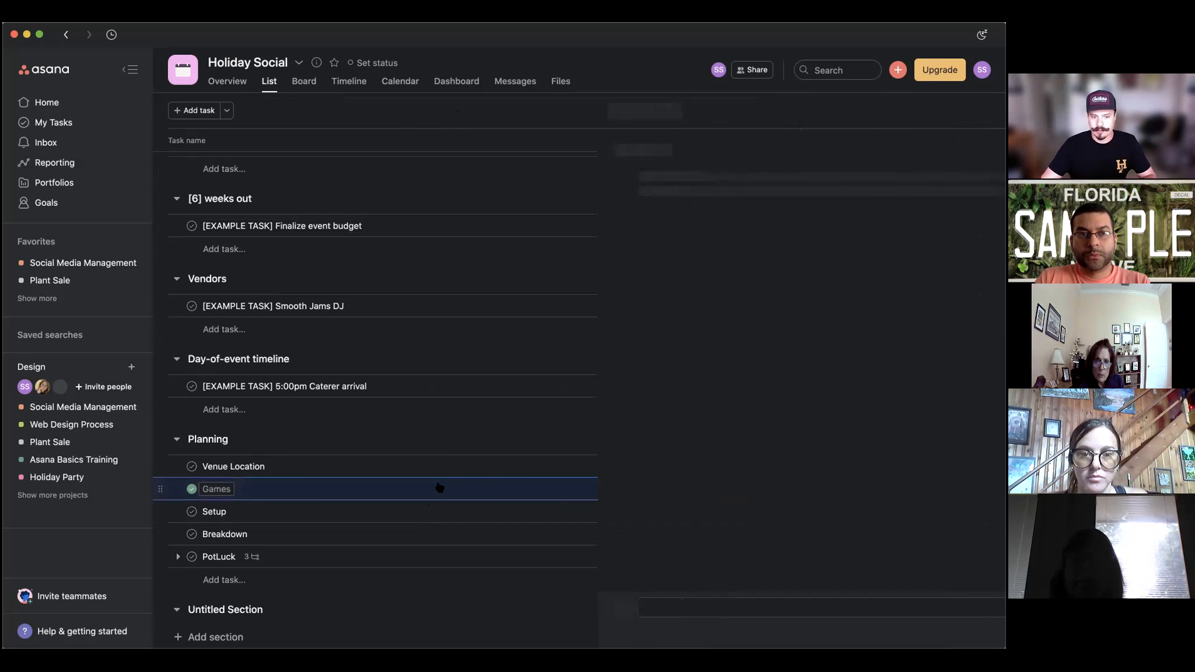
click(724, 603)
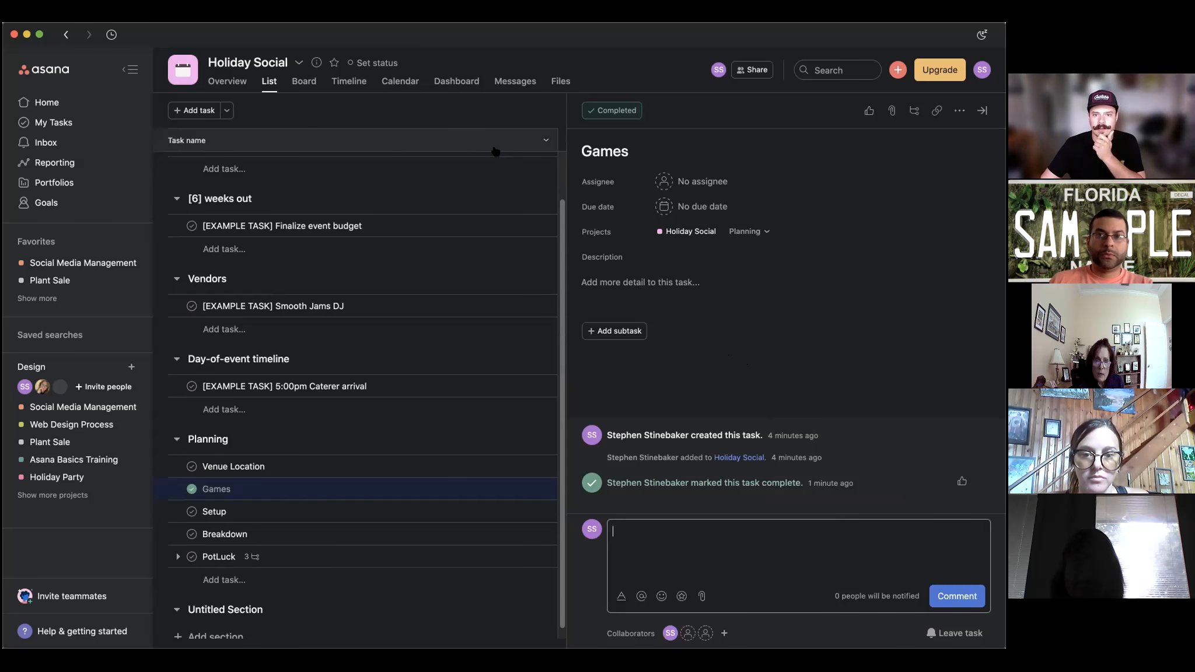
click(502, 184)
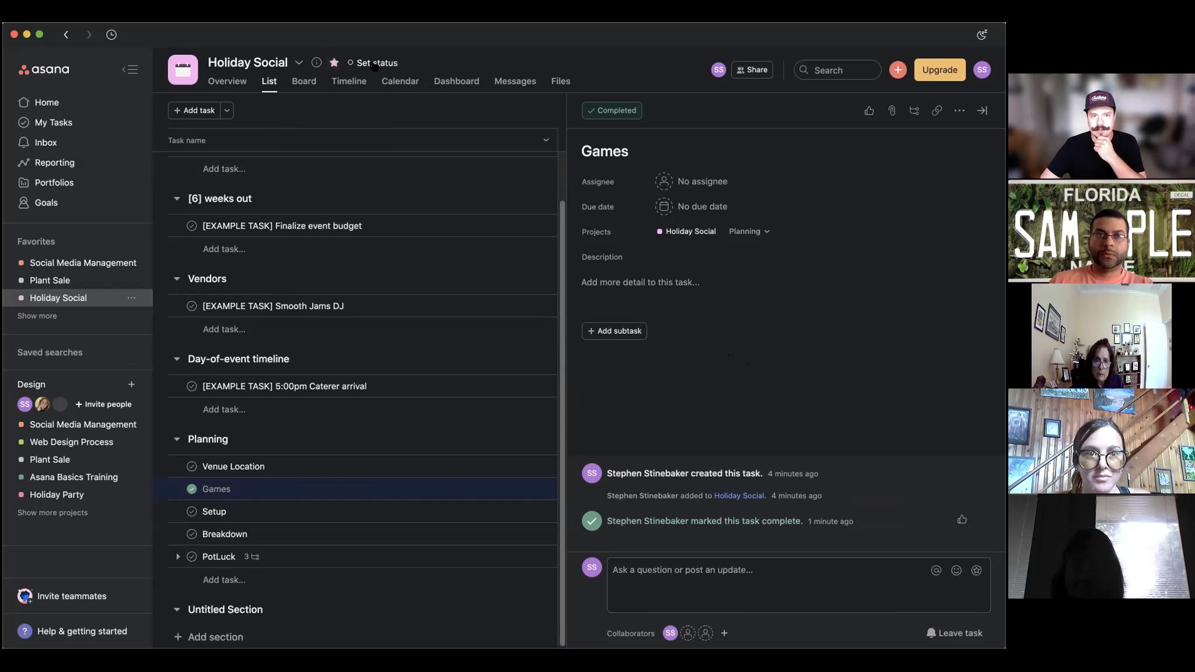
click(227, 80)
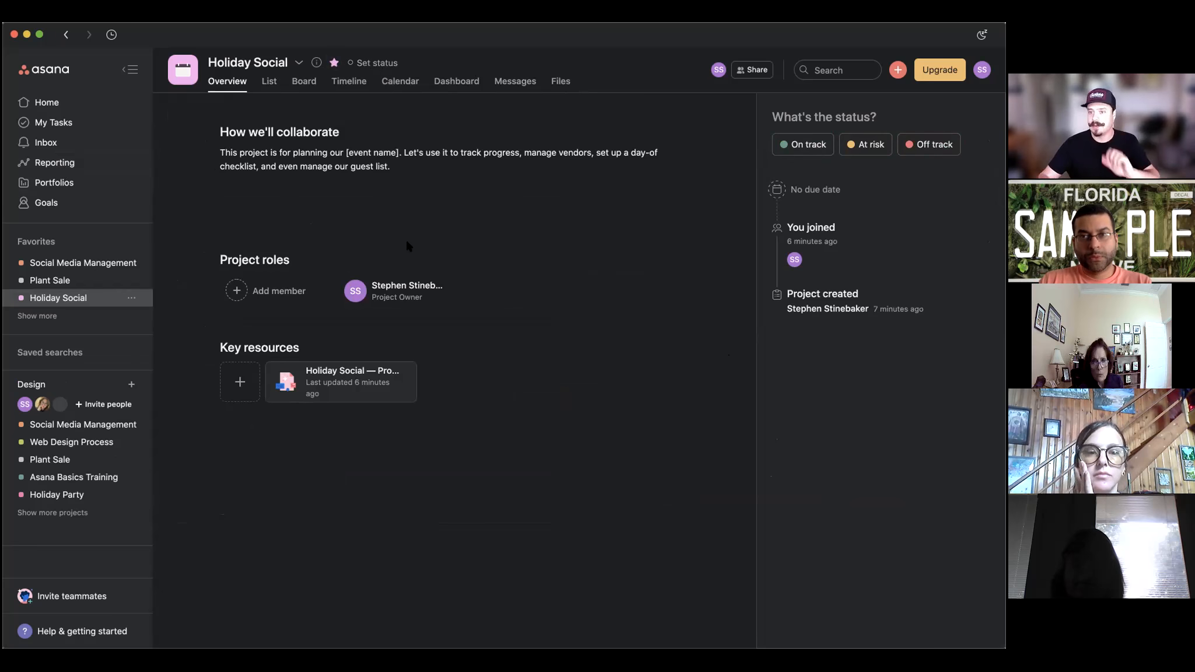
Visit Goals, then scroll Home to see Holiday Social listed among the favourites.
click(39, 207)
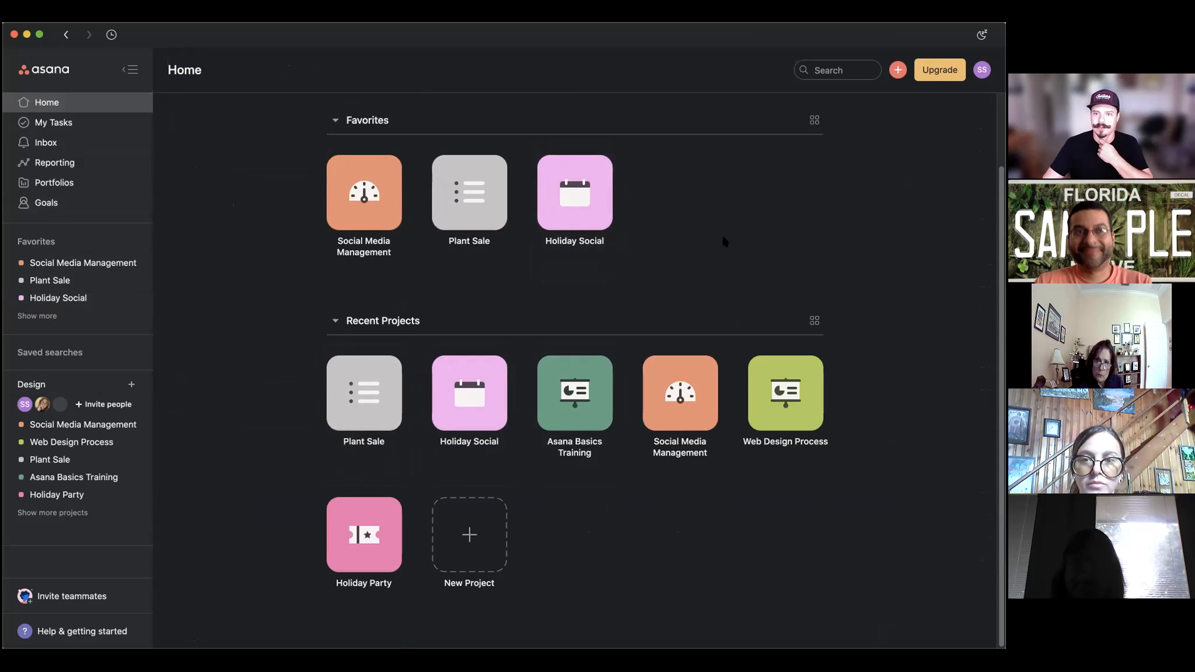
scroll(723, 232, down, 1)
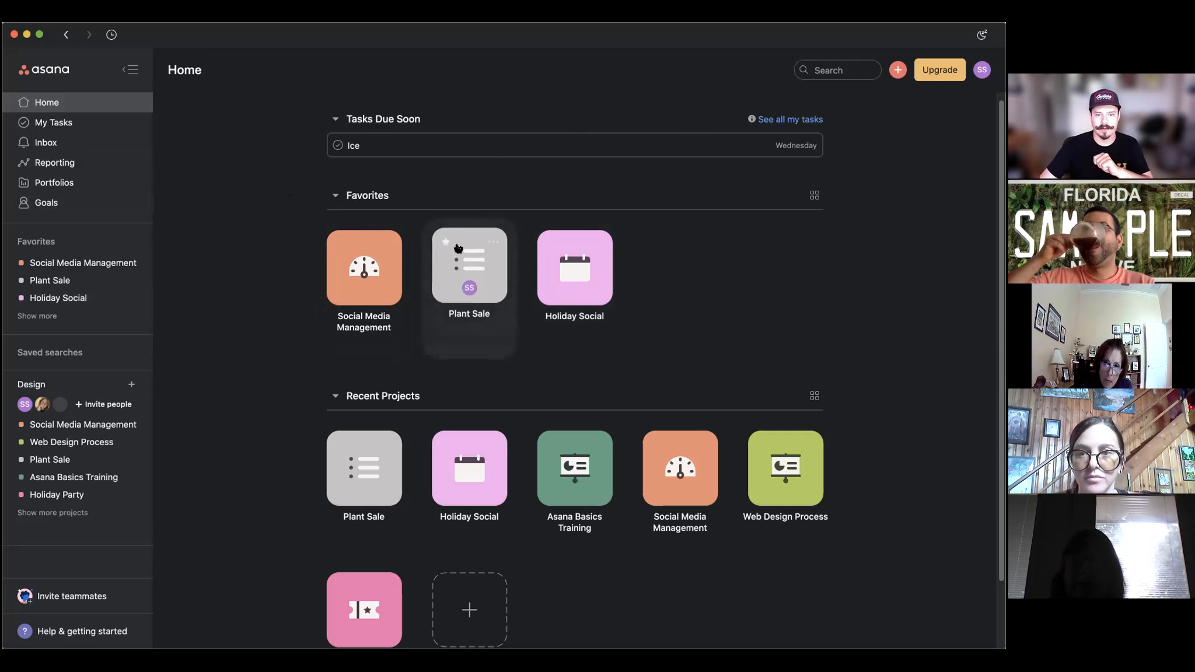
Reassign Plant Sale's first preorder task to another teammate, then check the empty Inbox.
click(469, 259)
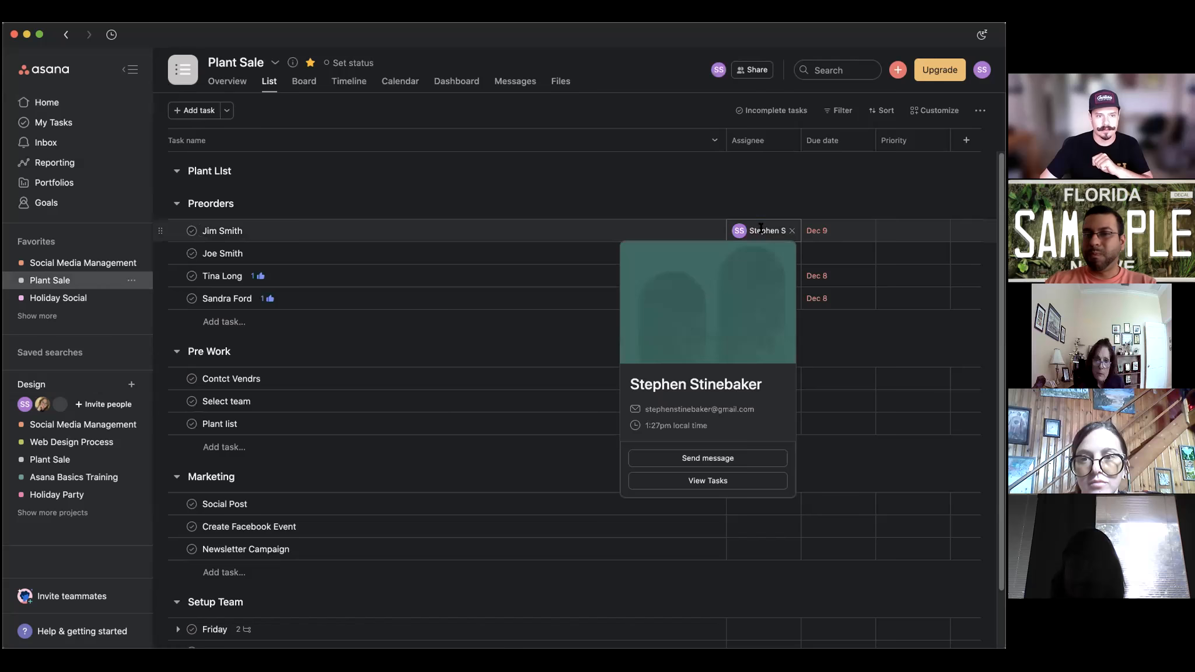
click(762, 230)
click(662, 277)
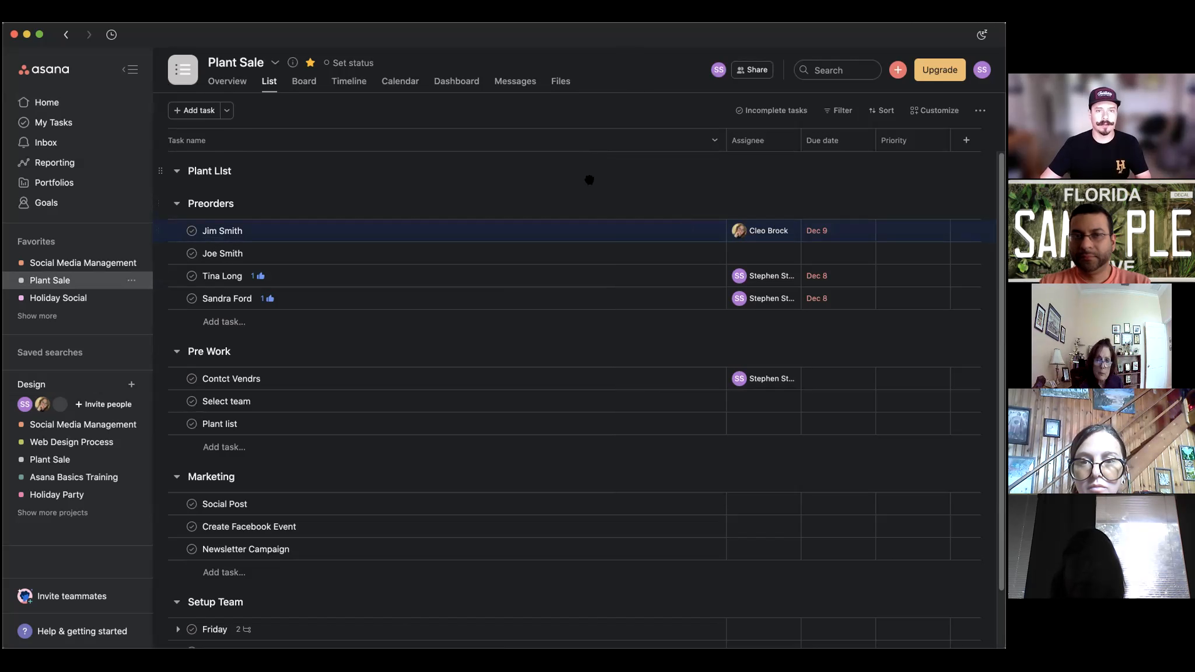
click(57, 122)
click(75, 145)
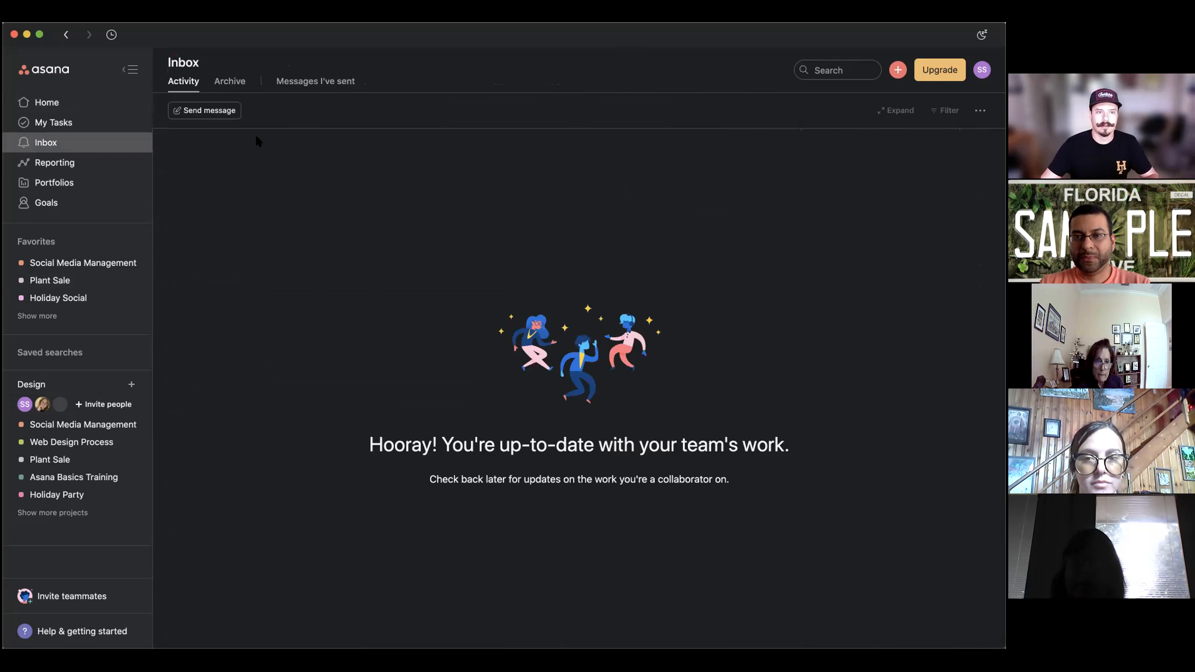
Toggle Inbox between Archive and Activity, collapse Do today in My Tasks, then reopen Plant Sale.
click(230, 81)
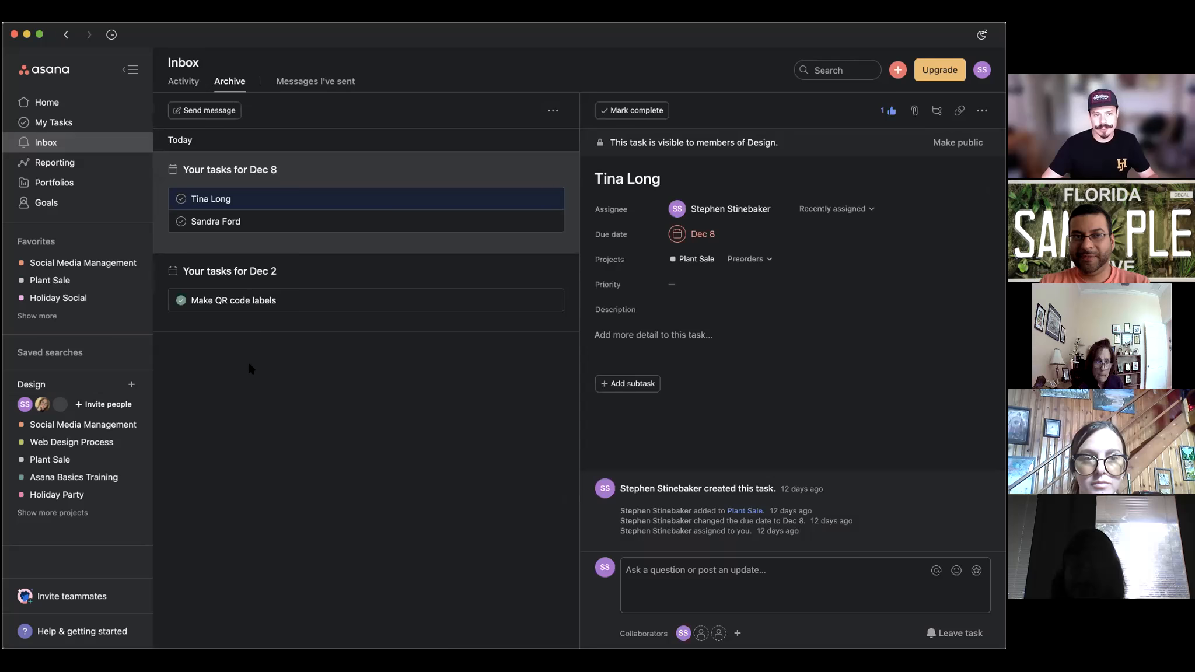
click(181, 81)
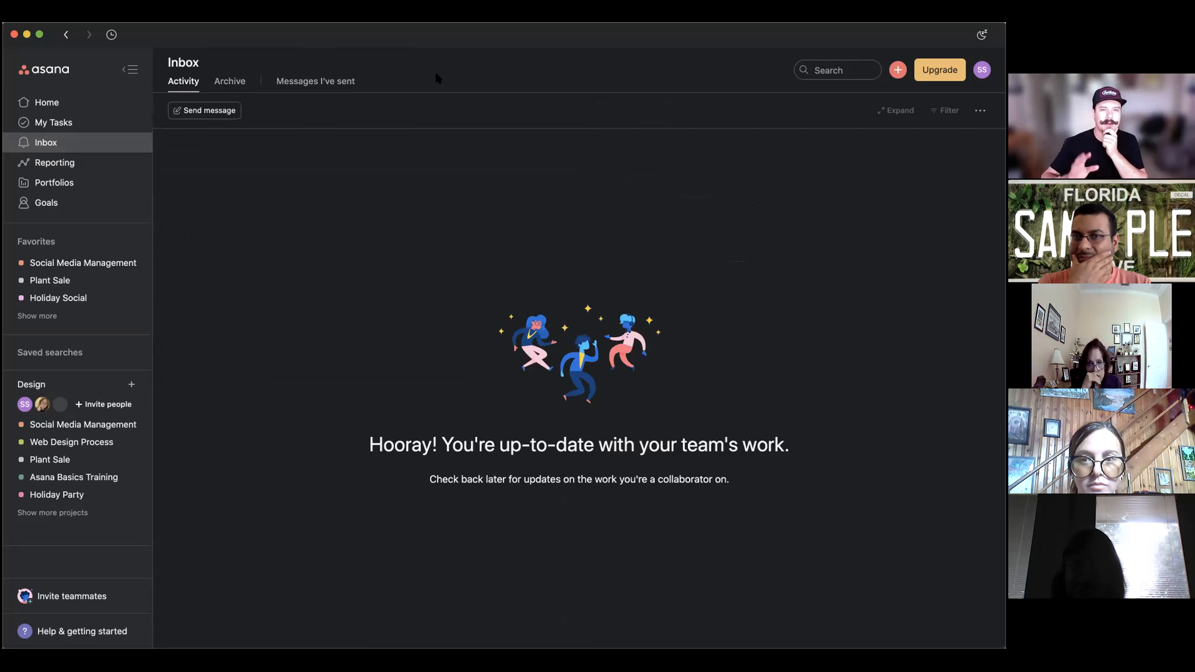
click(228, 75)
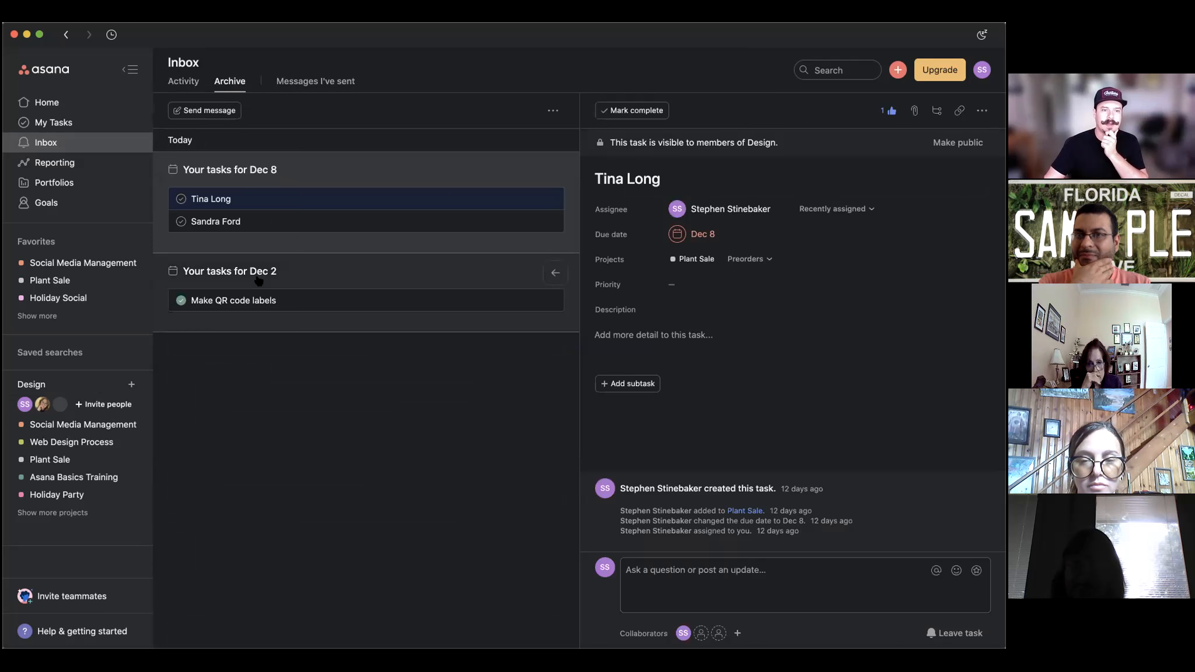
click(192, 82)
click(87, 122)
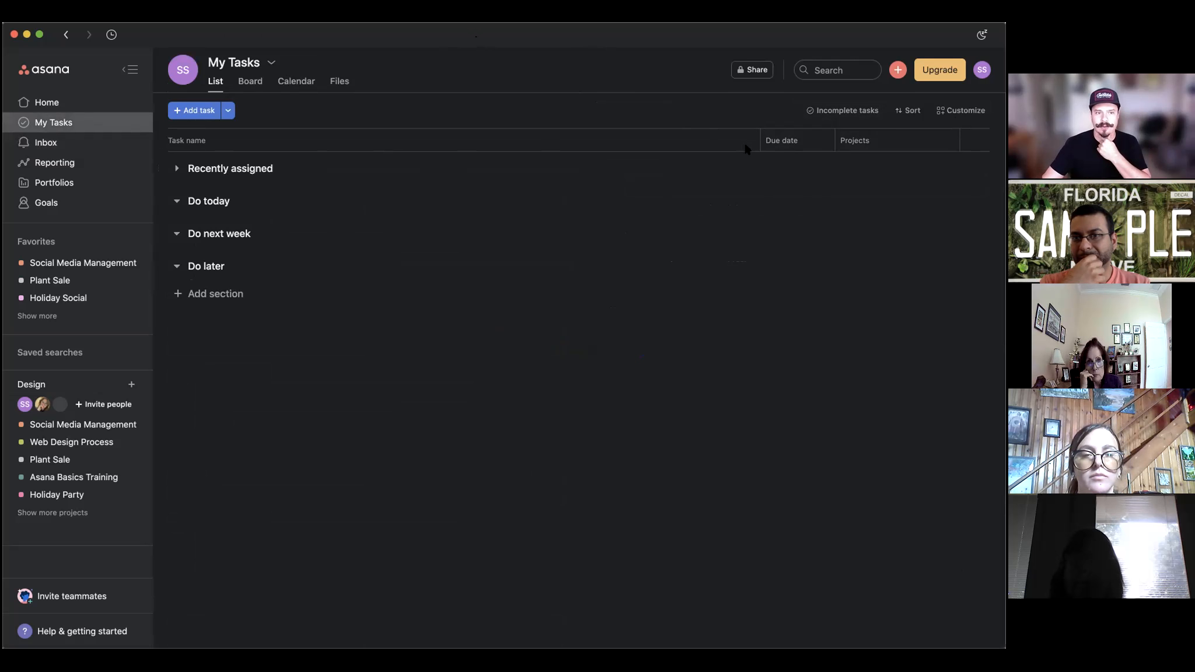
click(177, 202)
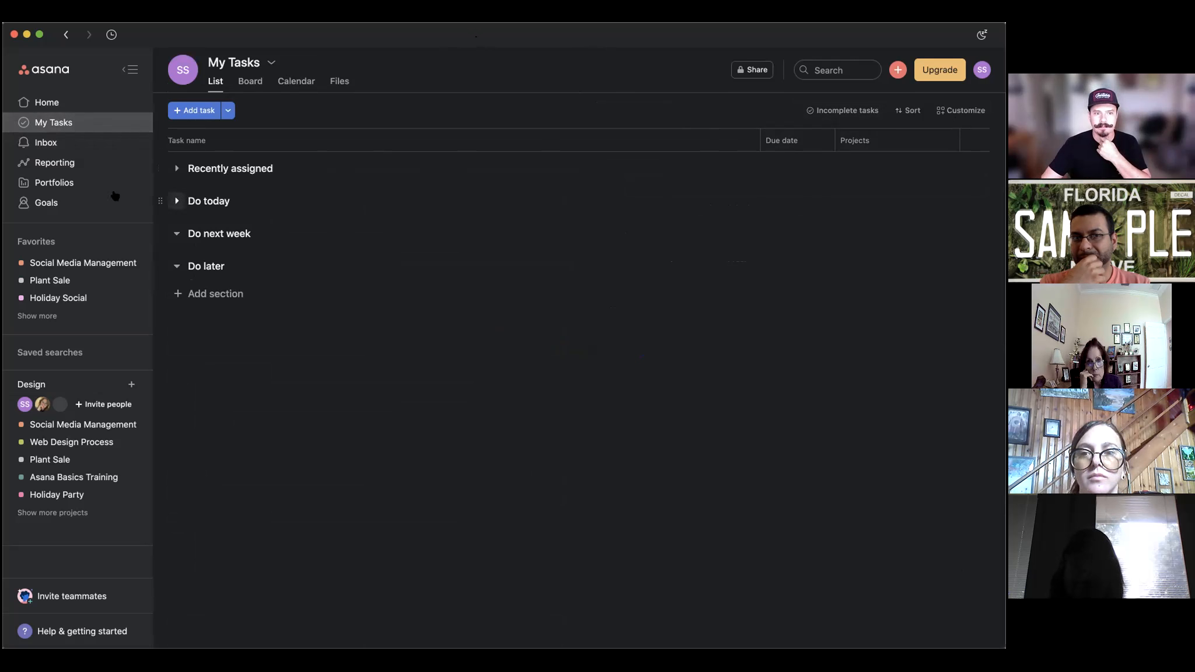
click(79, 144)
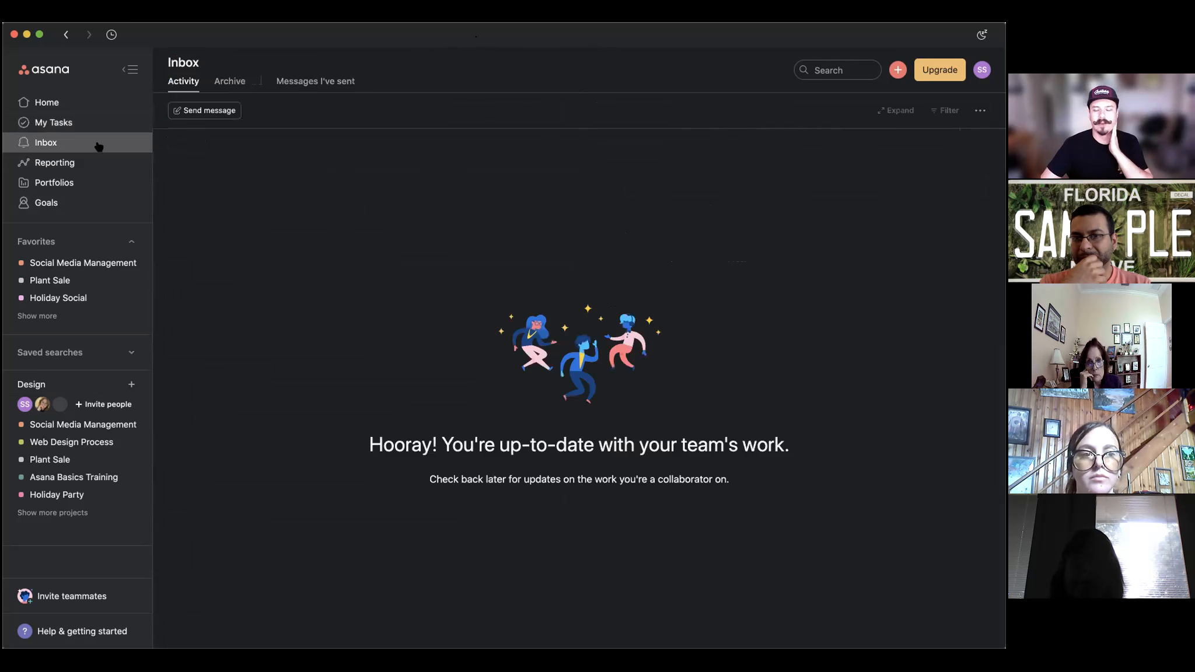
click(66, 279)
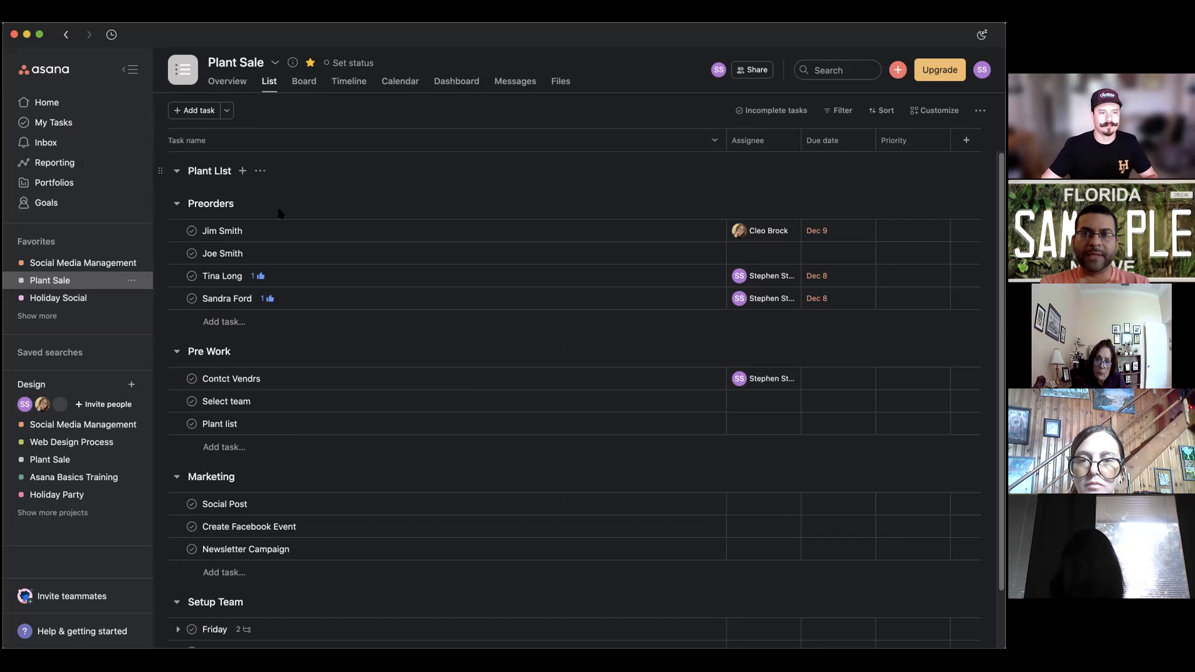
Start a new project from the + menu and choose to use a template.
click(65, 298)
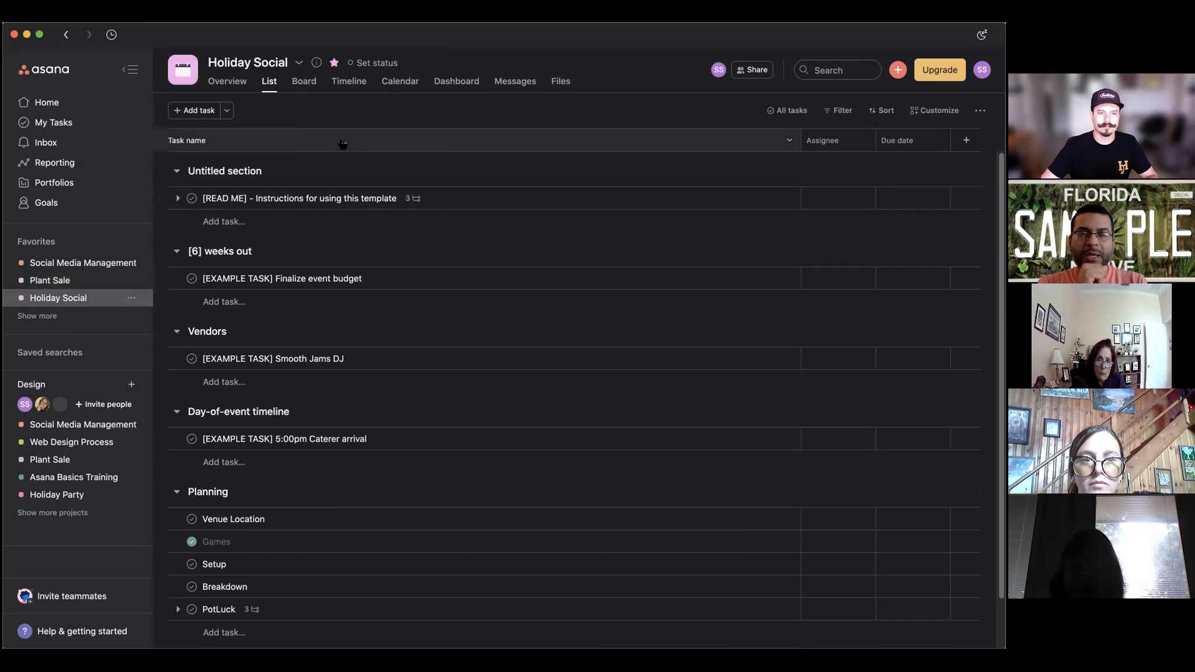
scroll(496, 242, down, 2)
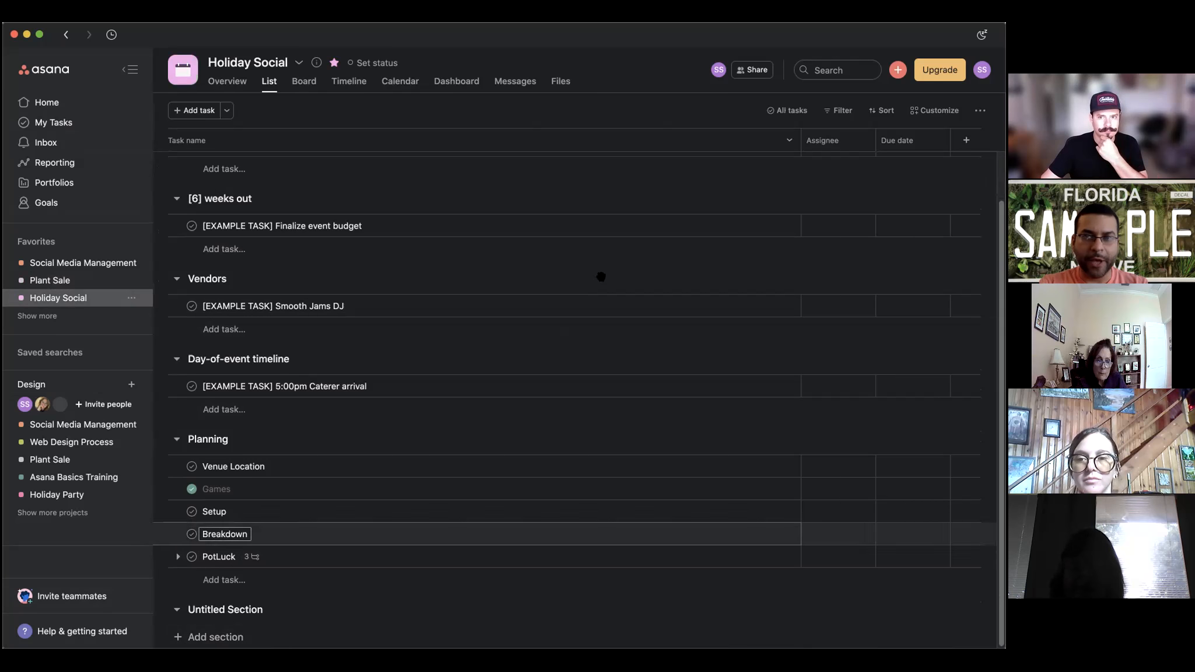
click(897, 71)
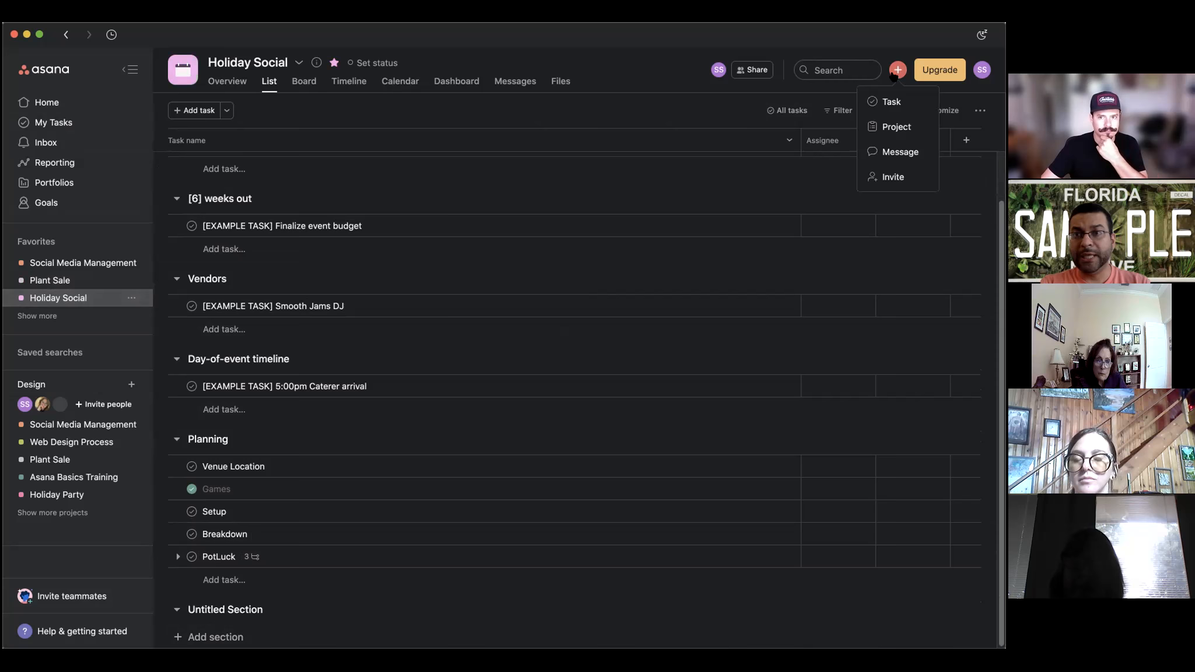
click(891, 127)
click(493, 361)
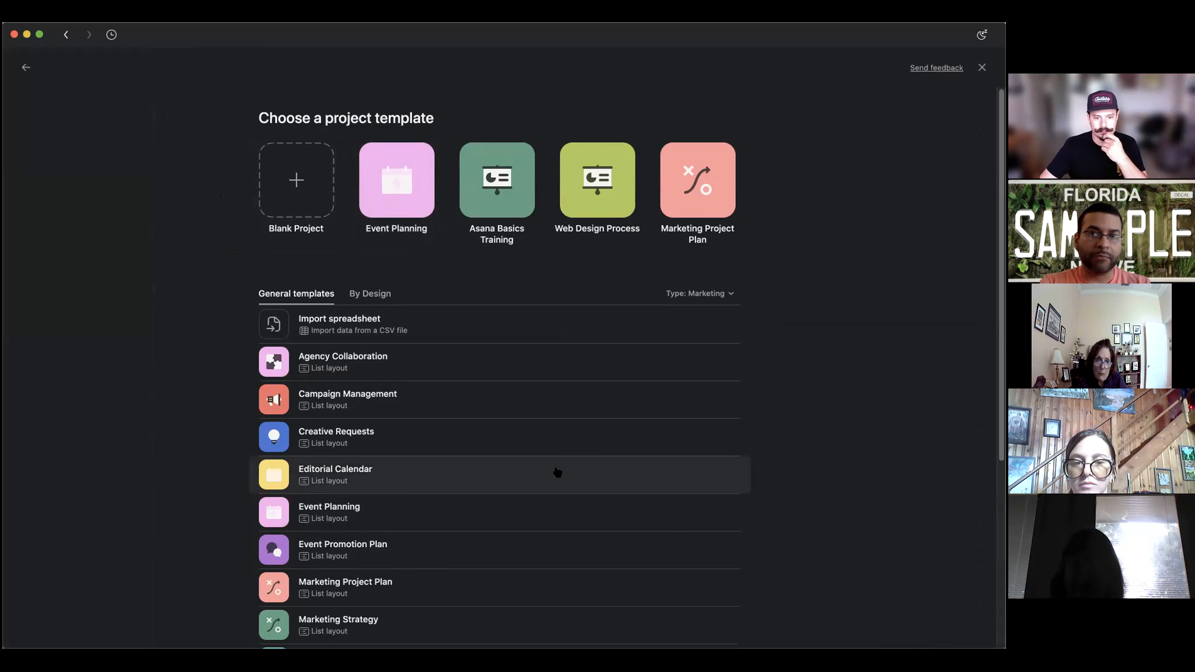
Pick the Marketing Project Plan template and create the project, public to the Design team.
scroll(557, 472, down, 5)
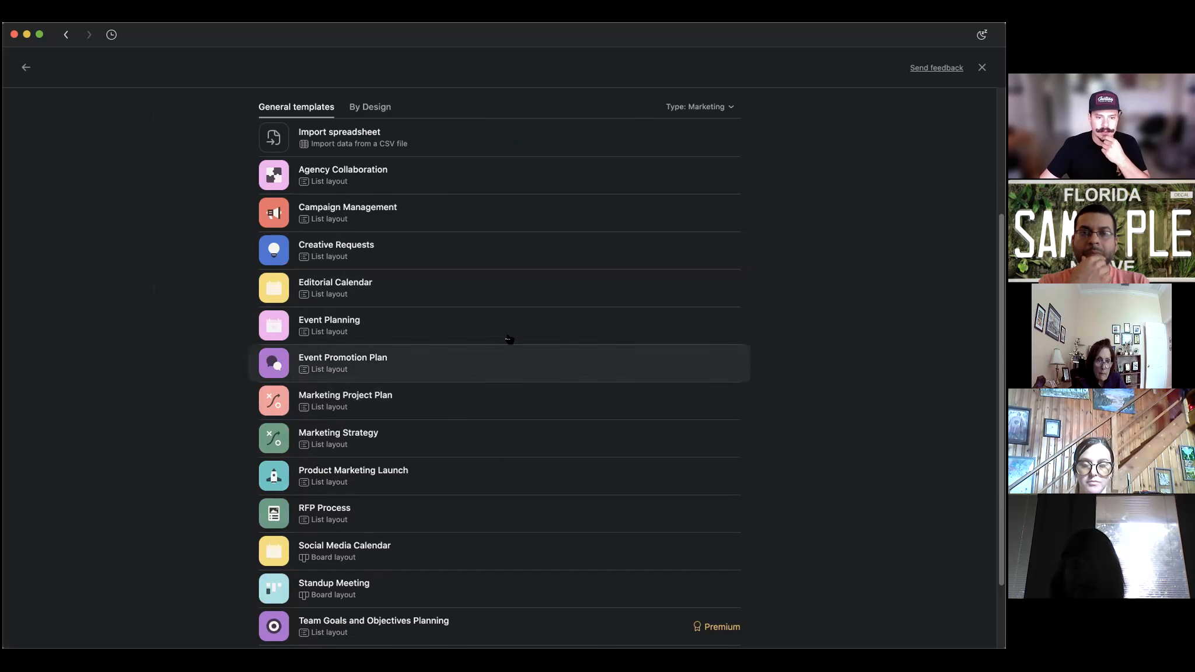
scroll(508, 385, down, 3)
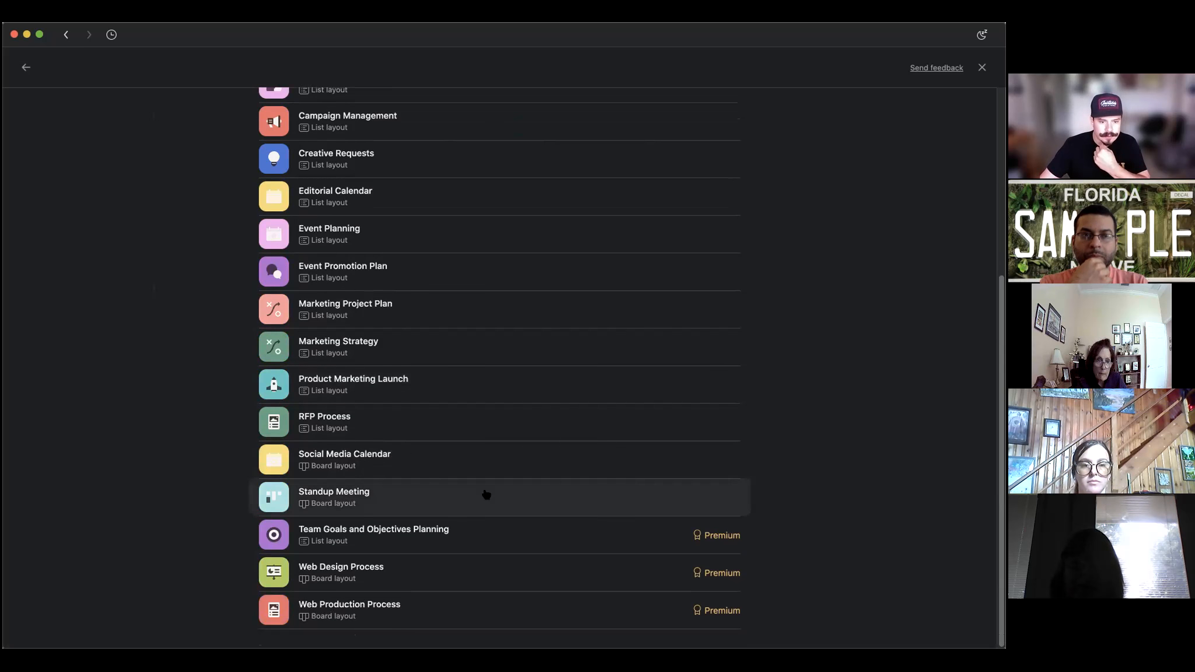
click(487, 315)
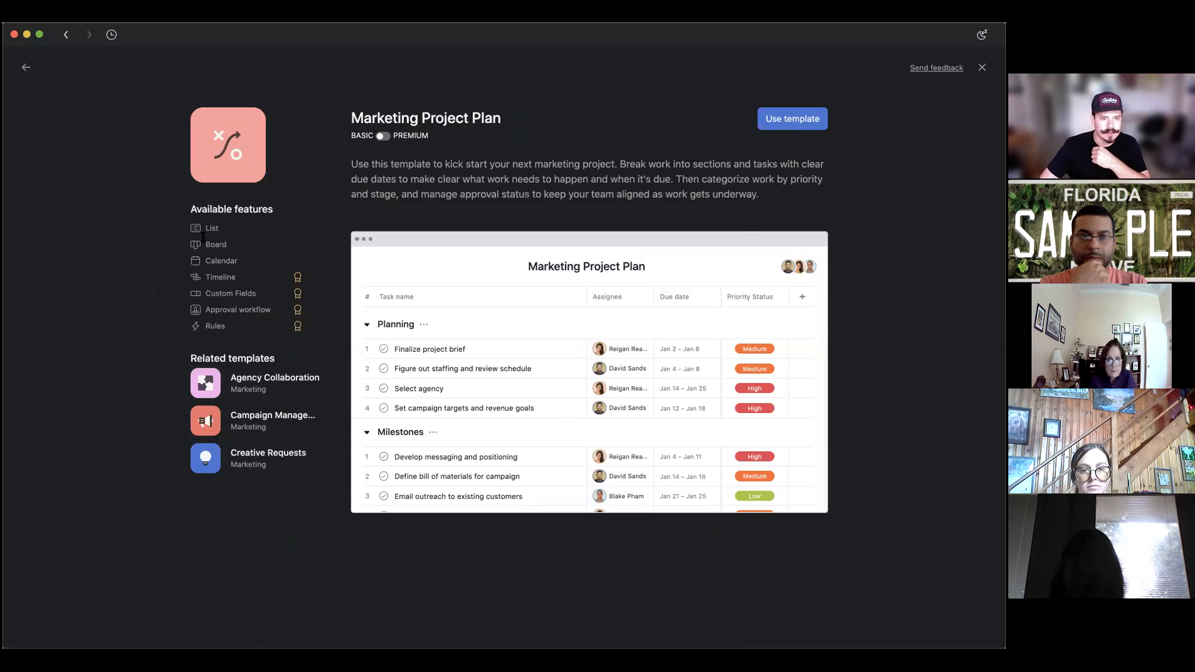
drag(206, 277, 258, 295)
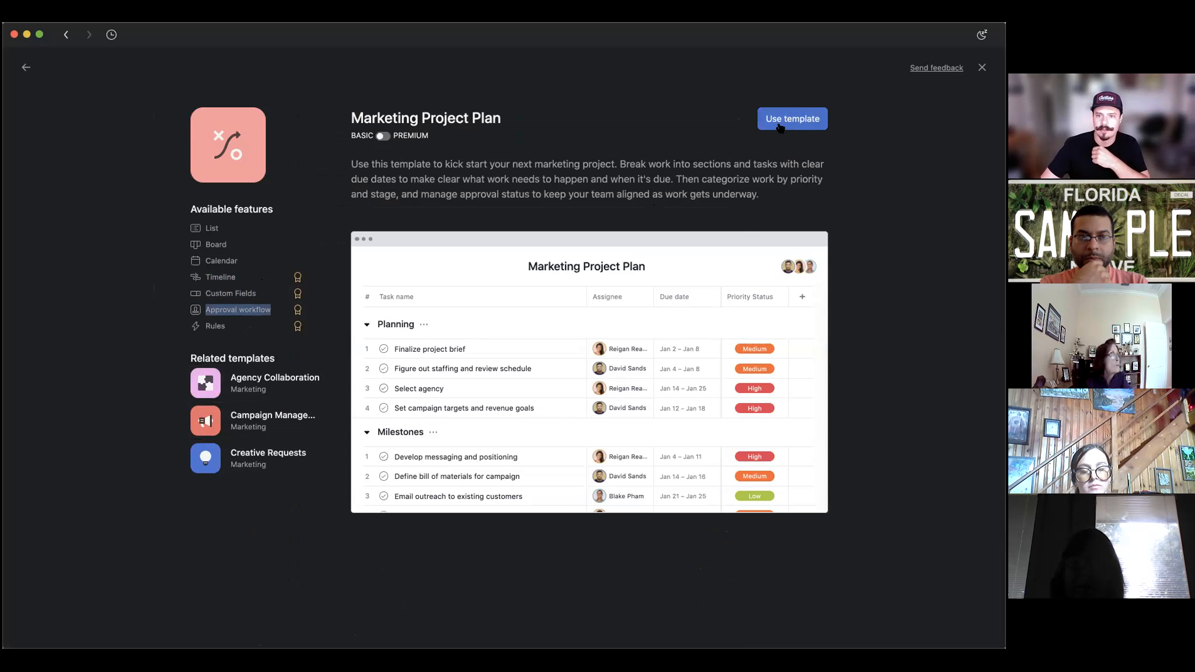
click(799, 119)
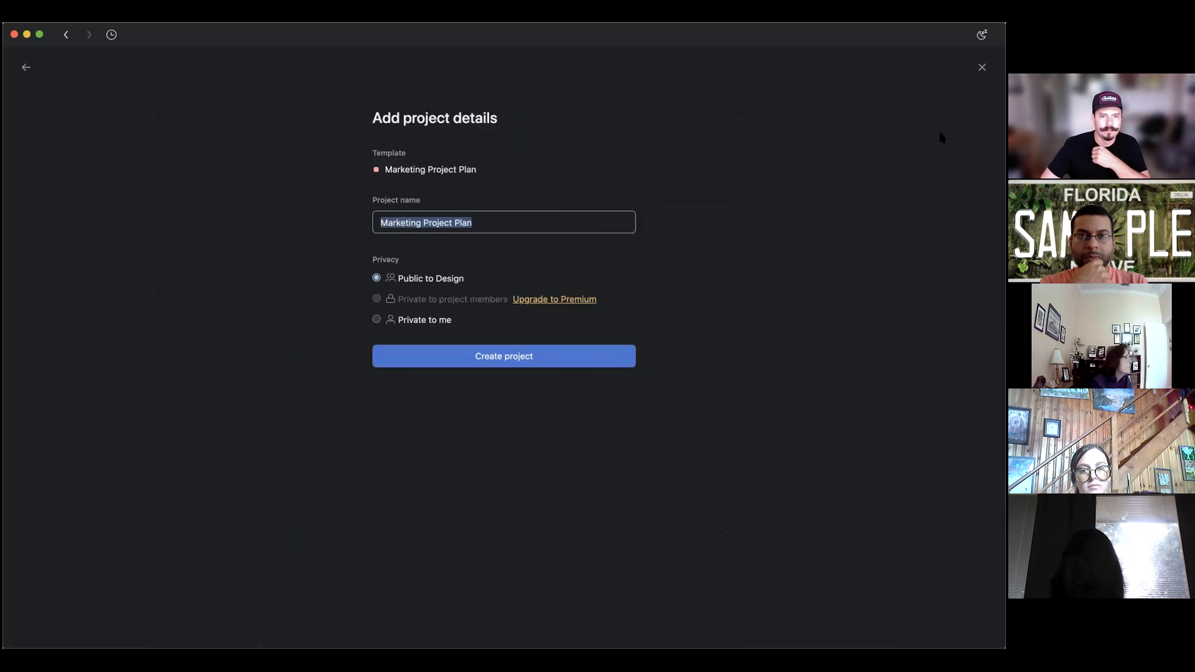
click(454, 355)
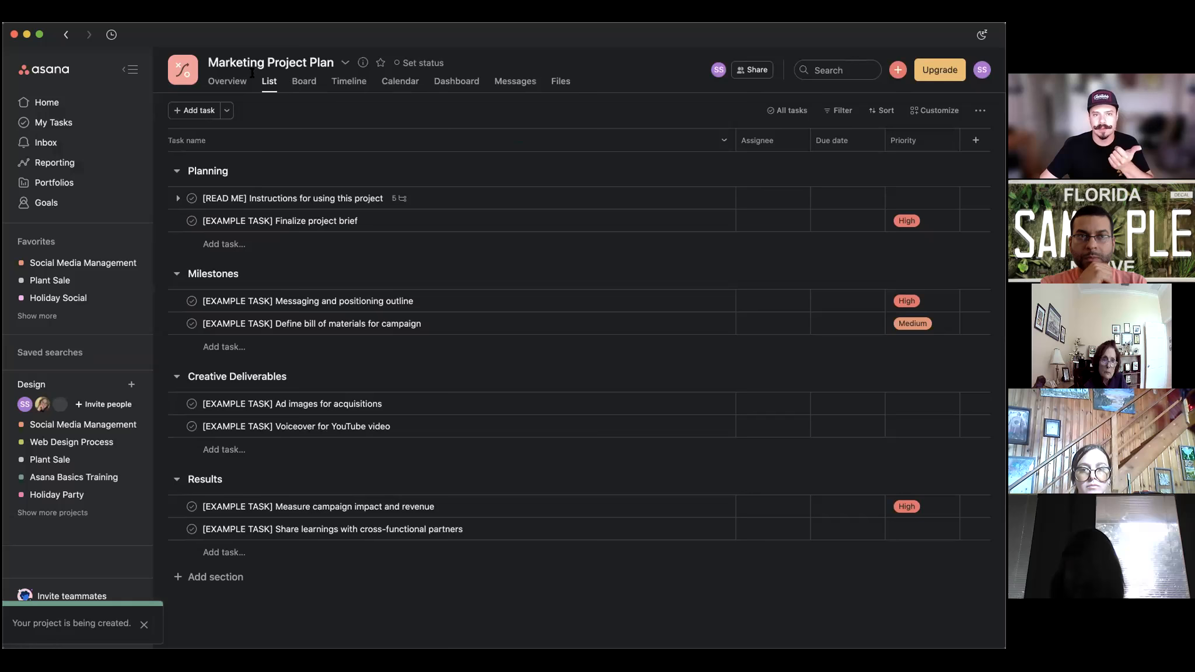
Open the READ ME task and select the feedback link in its description.
click(472, 200)
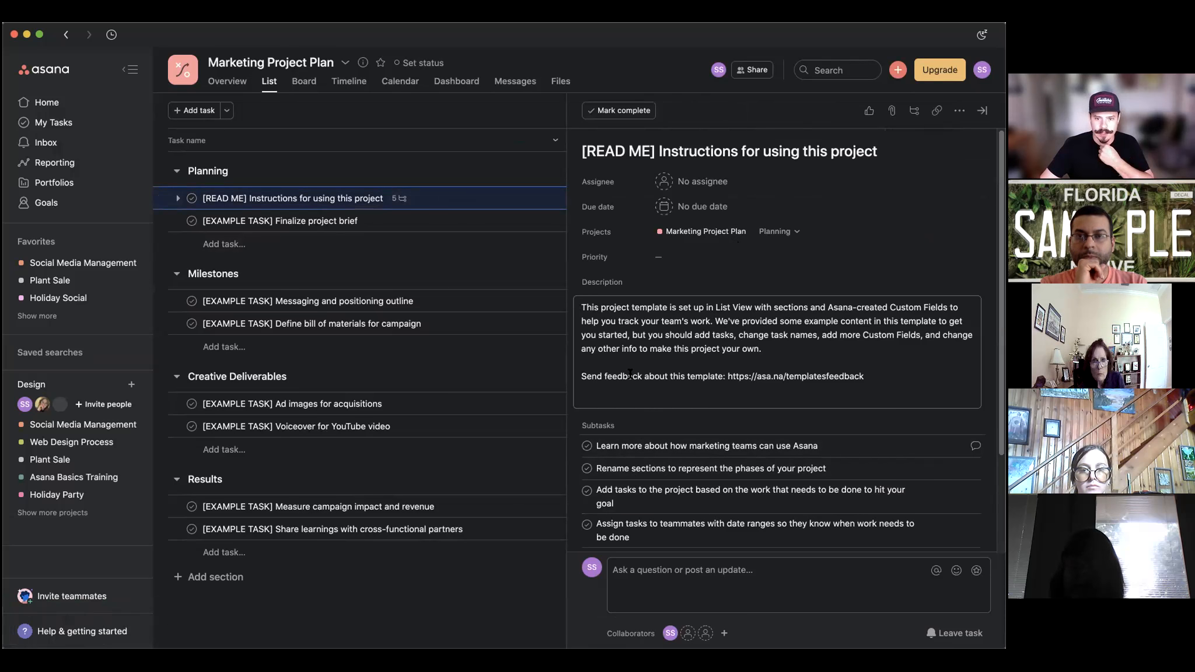
drag(728, 377, 898, 377)
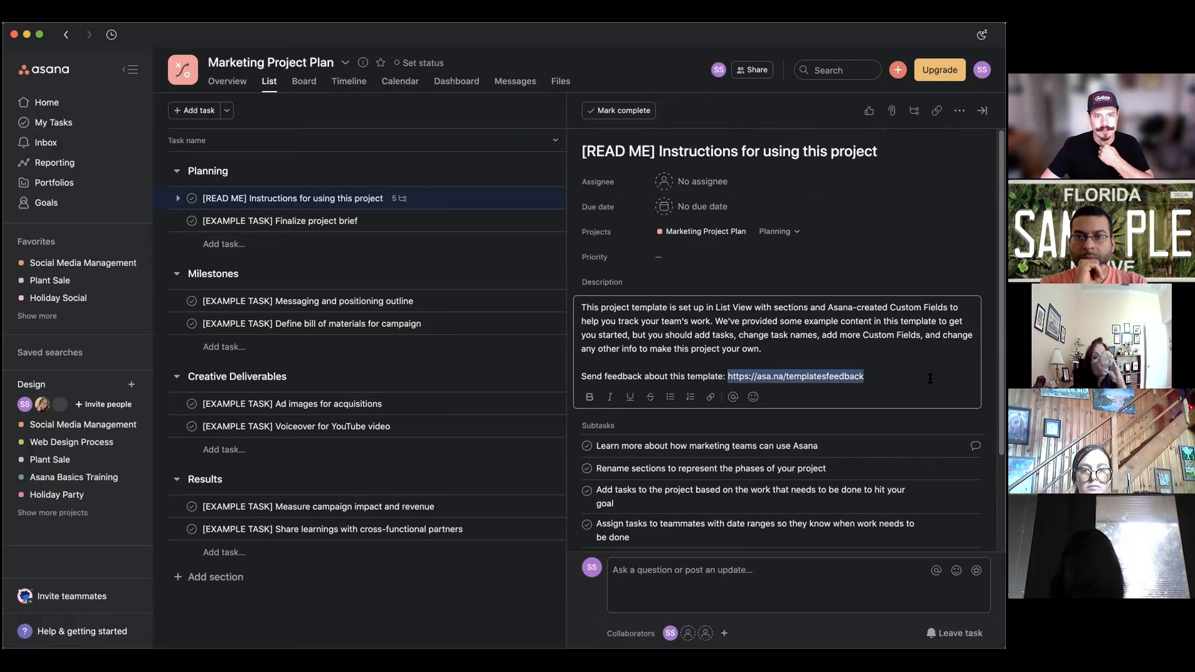
scroll(842, 278, down, 3)
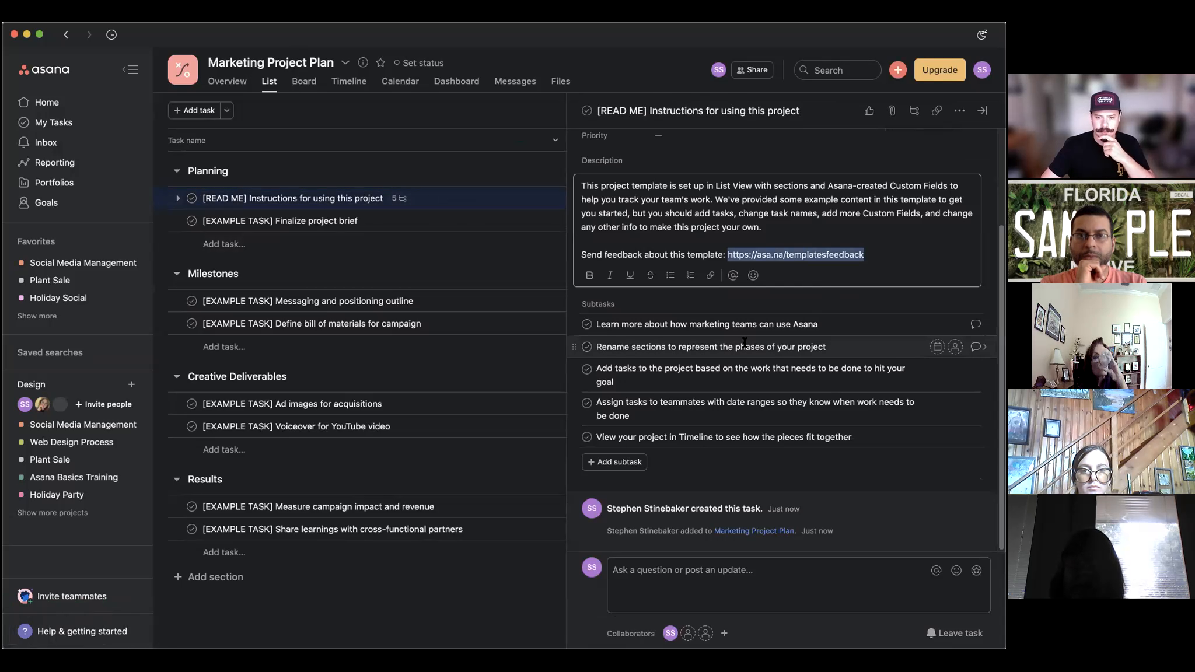
Collapse and re-expand the Planning, Milestones, Creative Deliverables and Results sections, then start a new project.
click(177, 171)
click(176, 203)
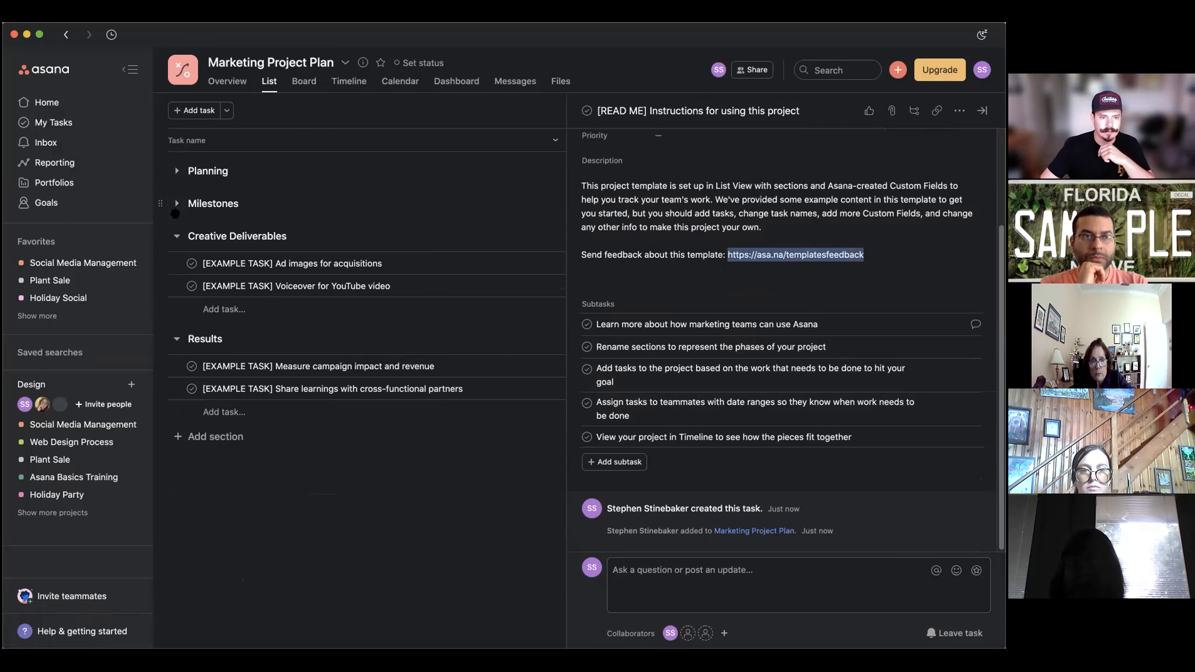
click(177, 236)
click(176, 269)
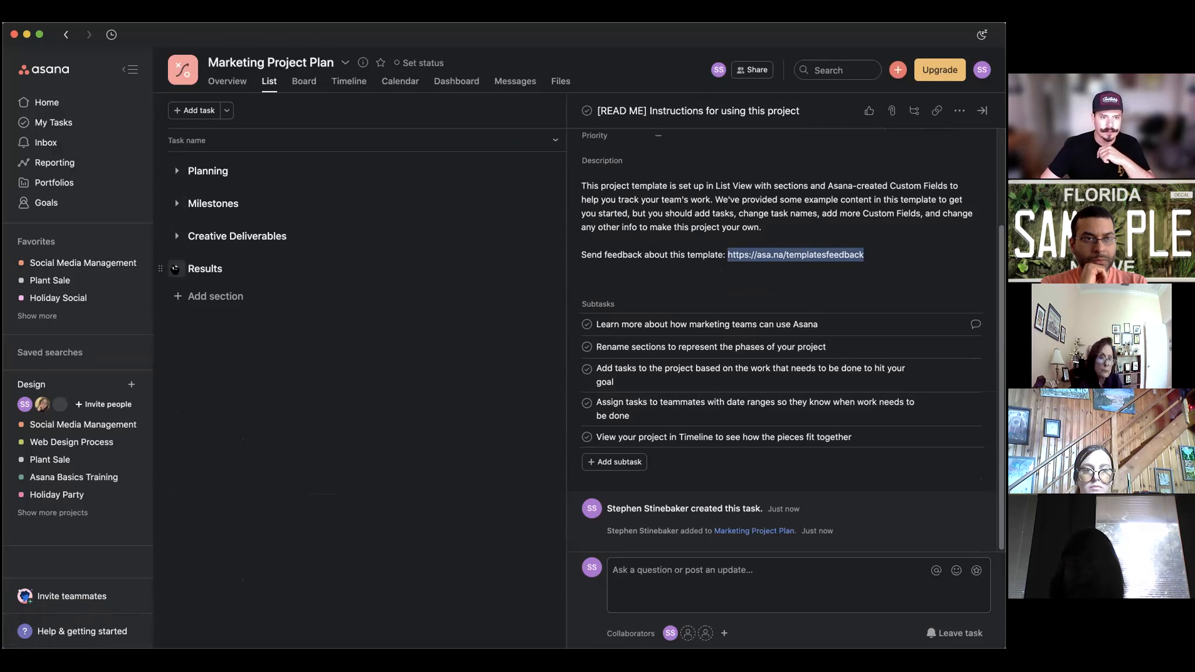
click(176, 269)
click(176, 235)
click(177, 203)
click(176, 171)
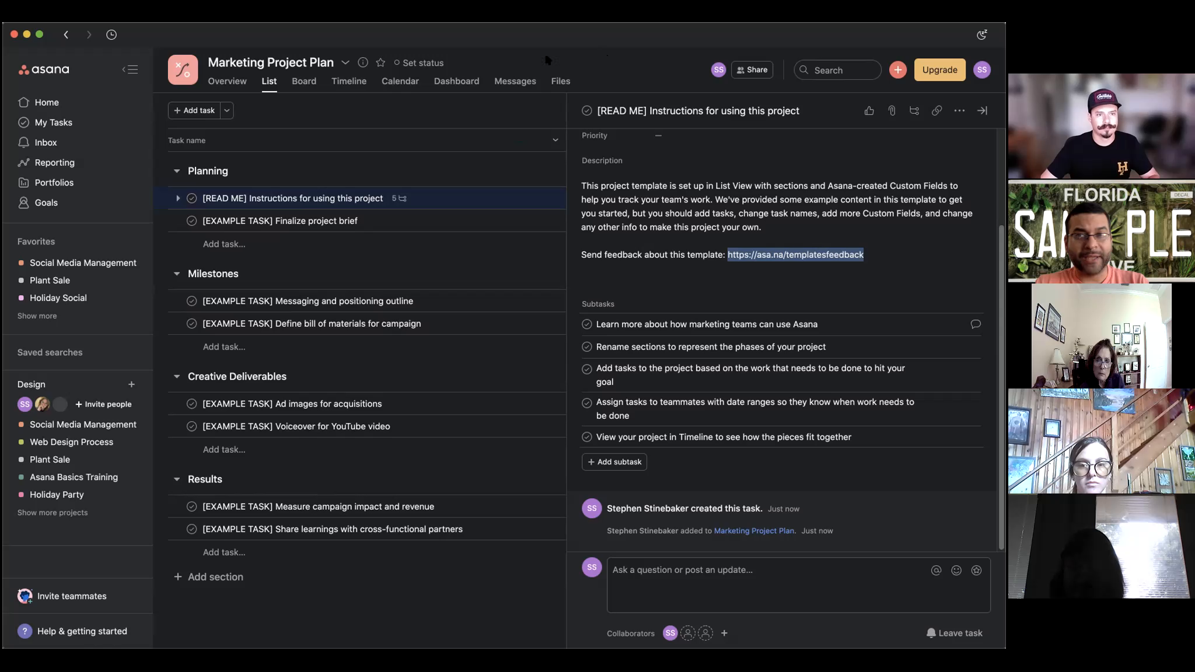
click(897, 70)
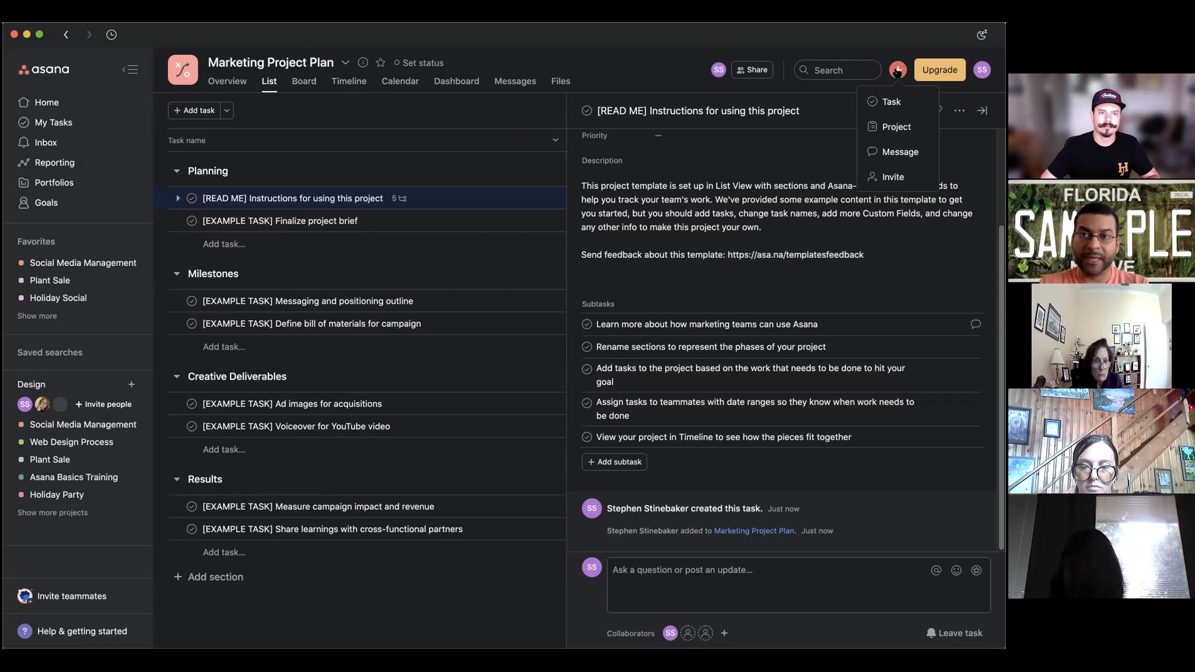
click(883, 126)
Create a blank project named 'Email Campaign', comparing Board, Calendar and Timeline before keeping List view.
click(400, 318)
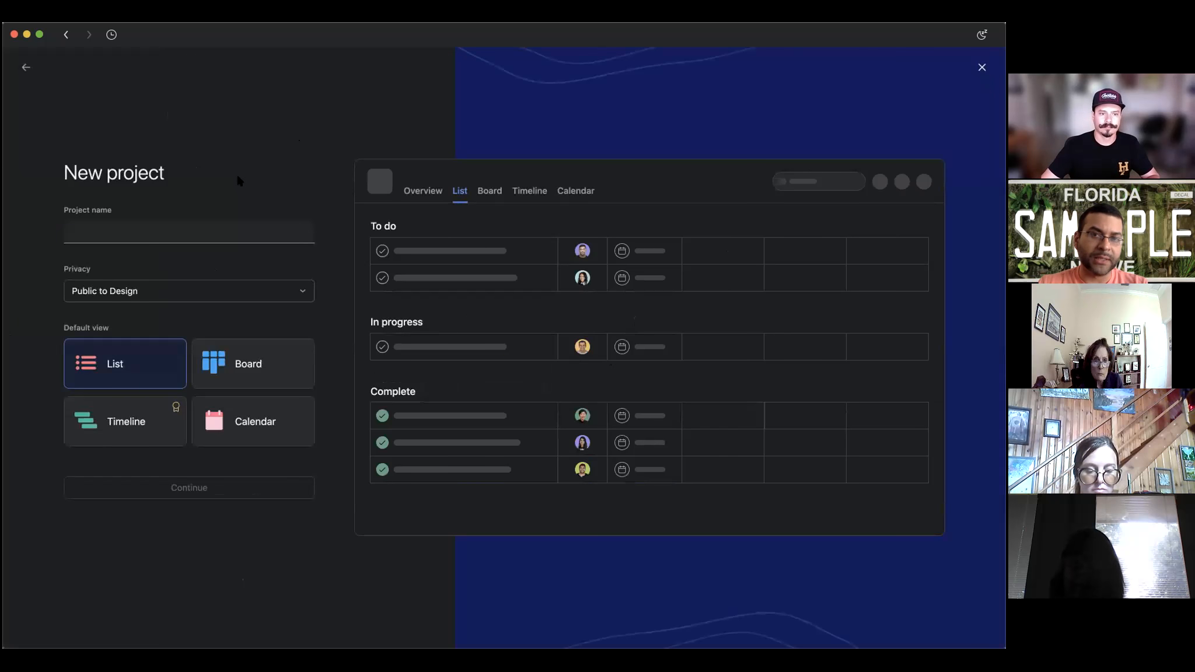
text(Emai)
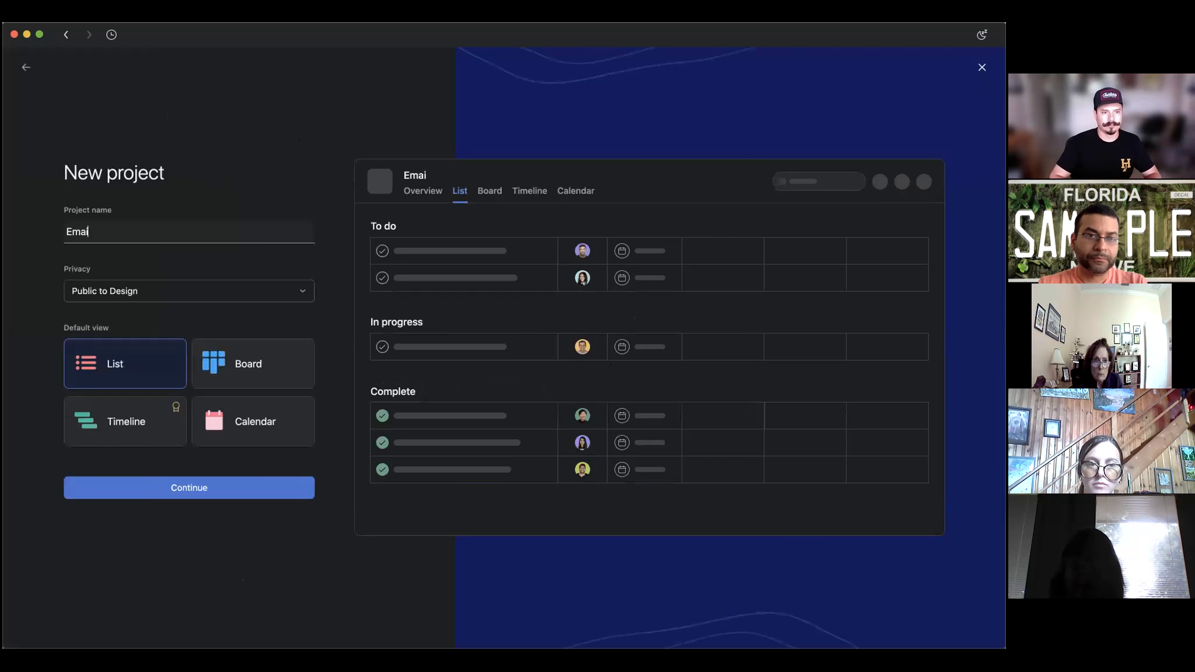
text(l Campa)
key(BackSpace)
key(BackSpace)
text(ampaig)
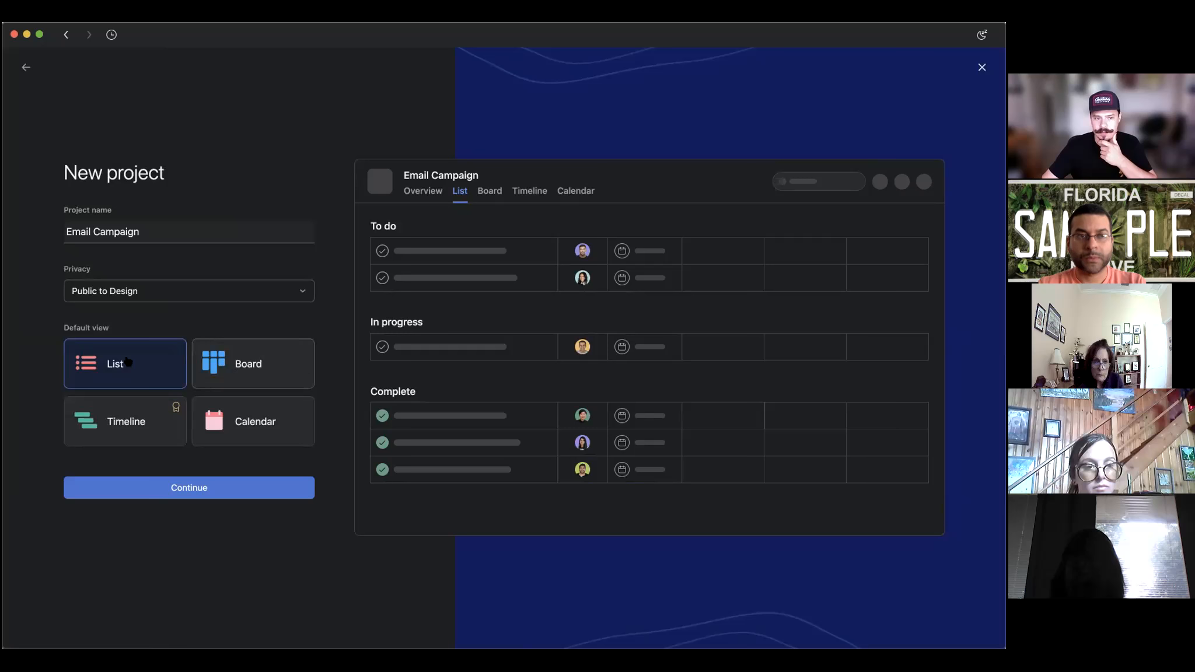
click(256, 362)
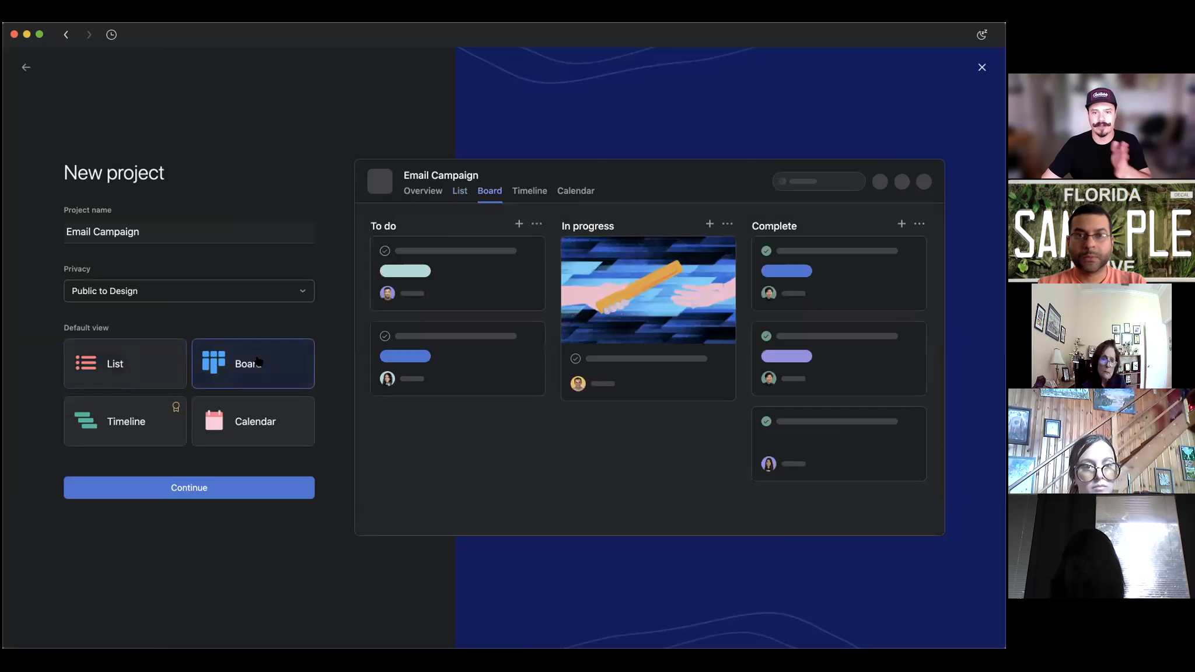
click(264, 428)
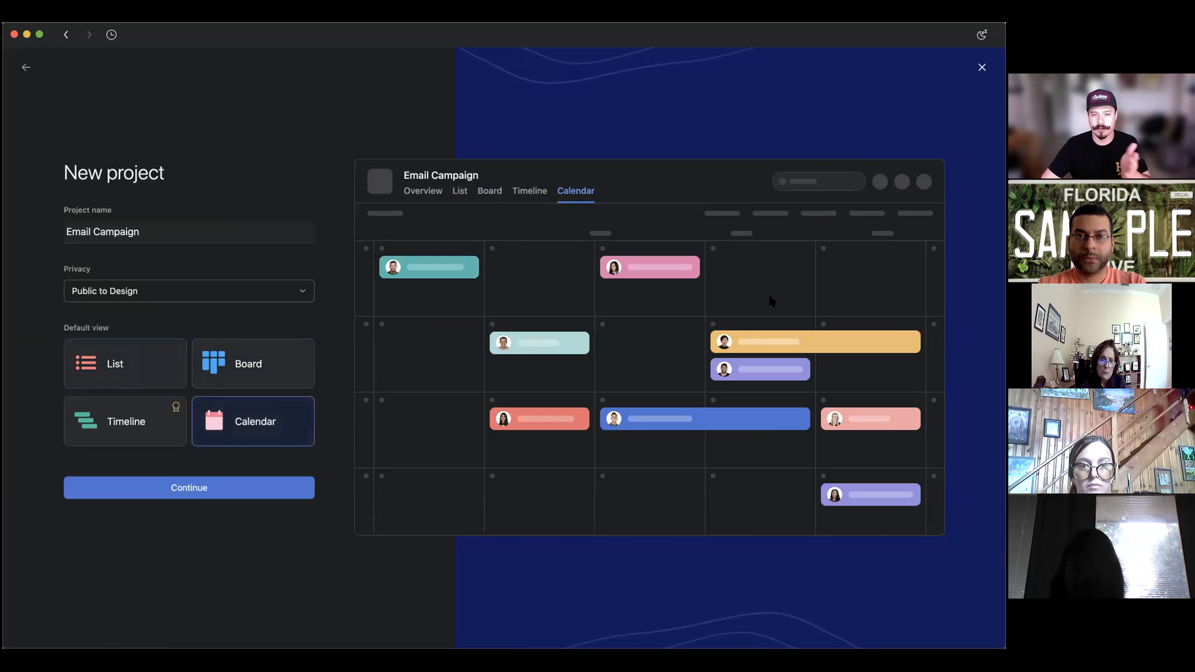
click(136, 423)
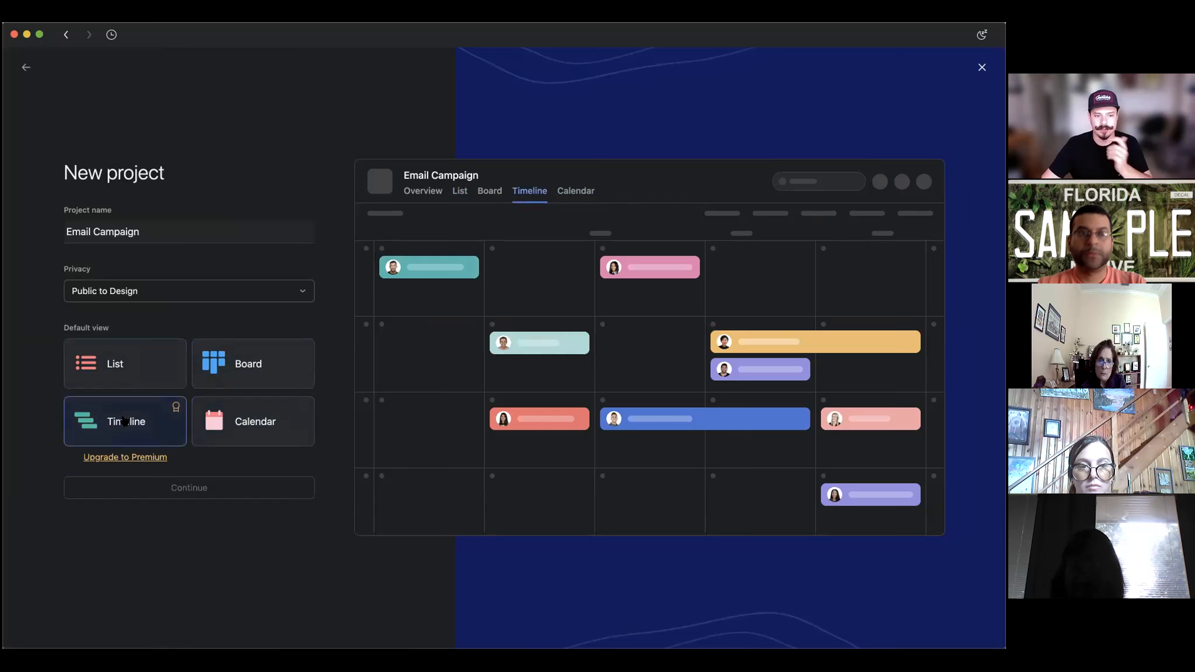
click(153, 366)
click(155, 490)
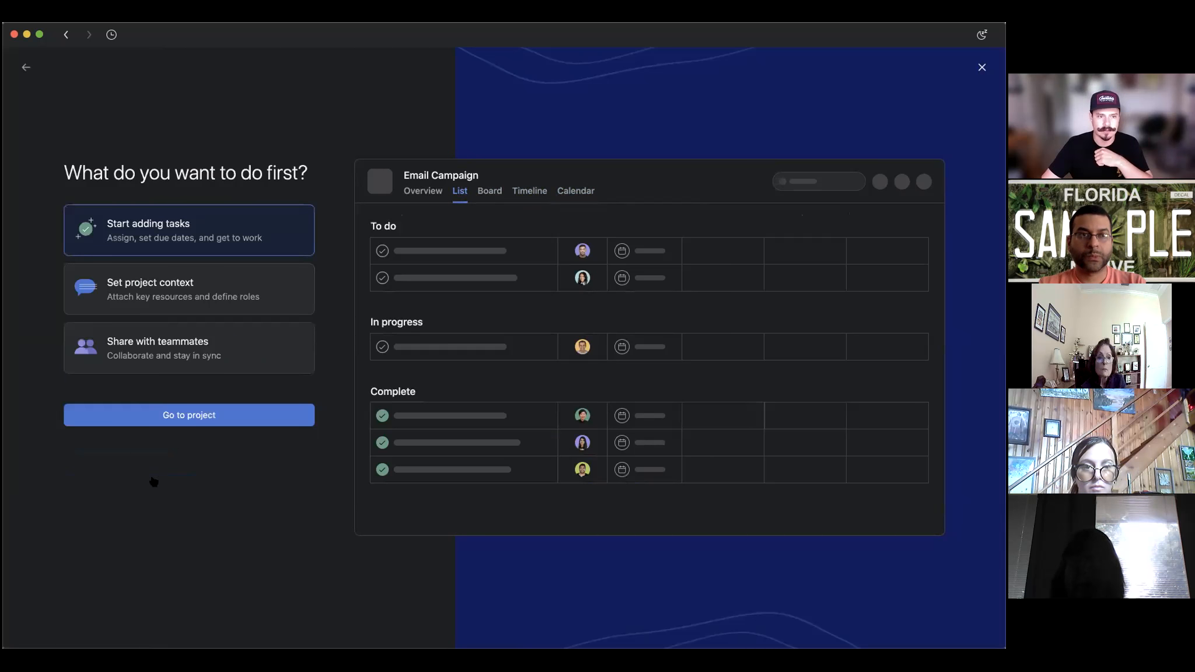
Open the Email Campaign project and add a Setup Contacts task.
click(191, 420)
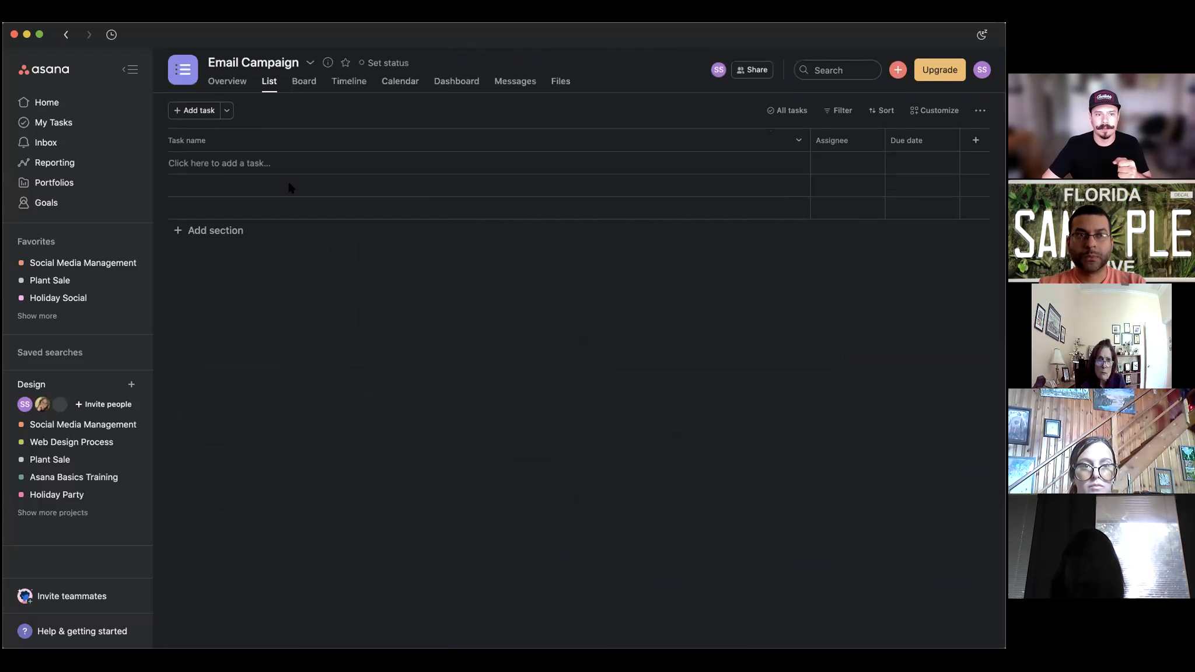
click(223, 166)
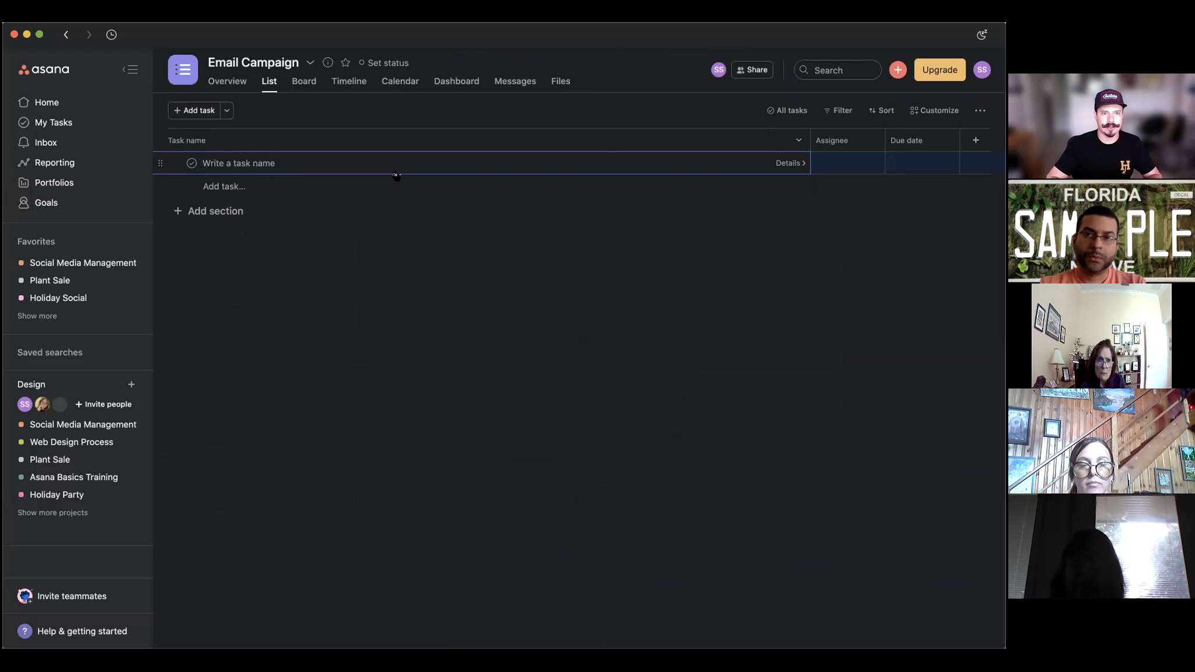
text(Setup Contacts)
key(Return)
Add two more tasks: Schedule out emails and Platforms to engage.
text(Sche)
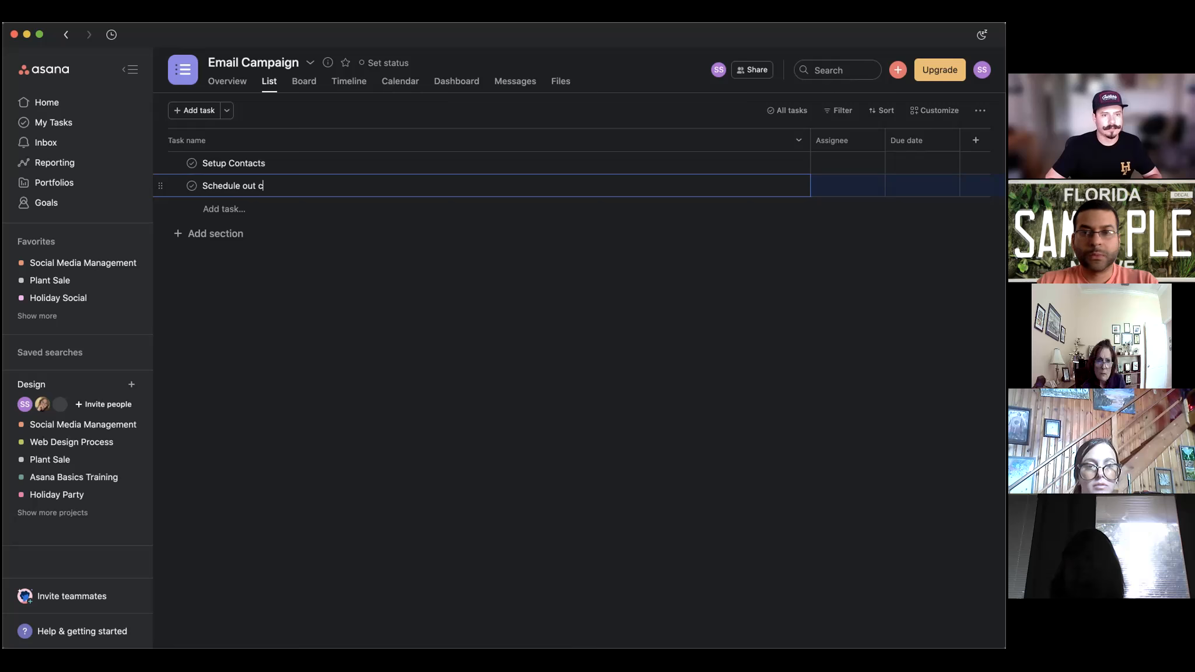
key(Return)
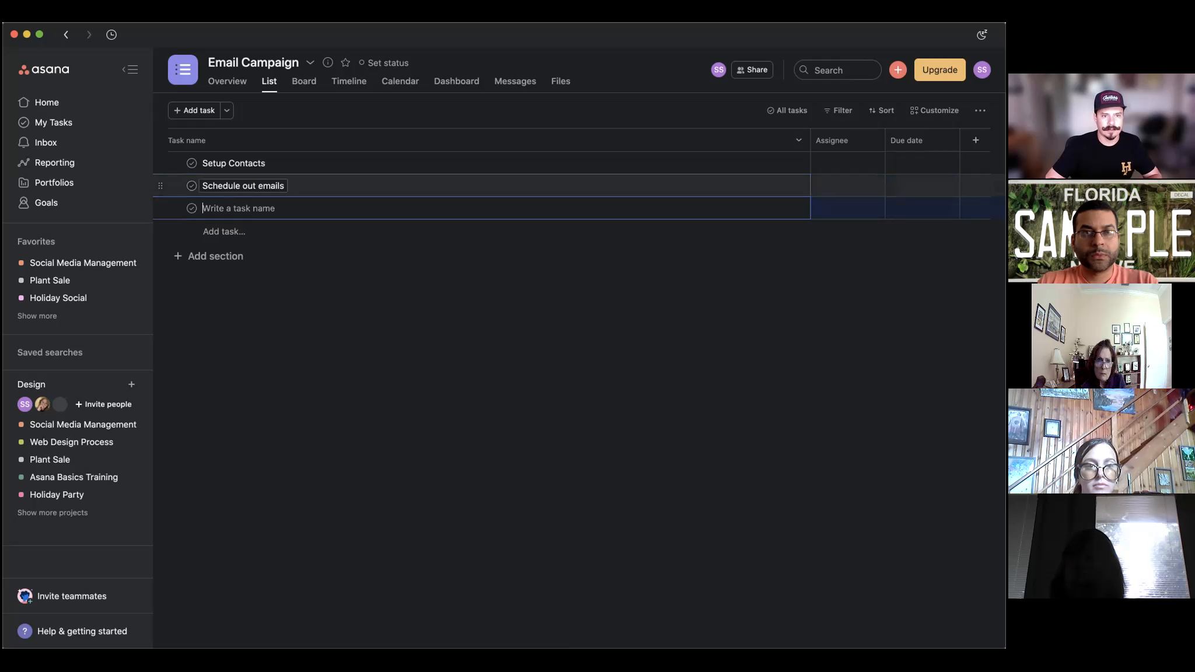
text(Plat)
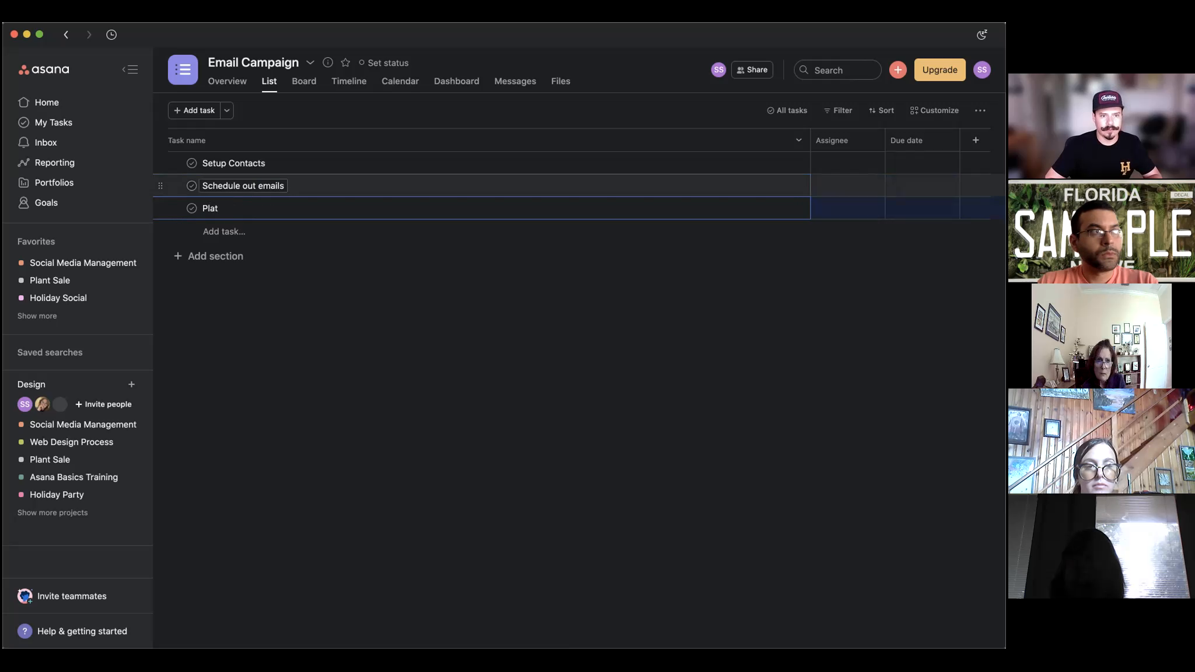
text(forms to enguage)
key(BackSpace)
text(age)
key(Return)
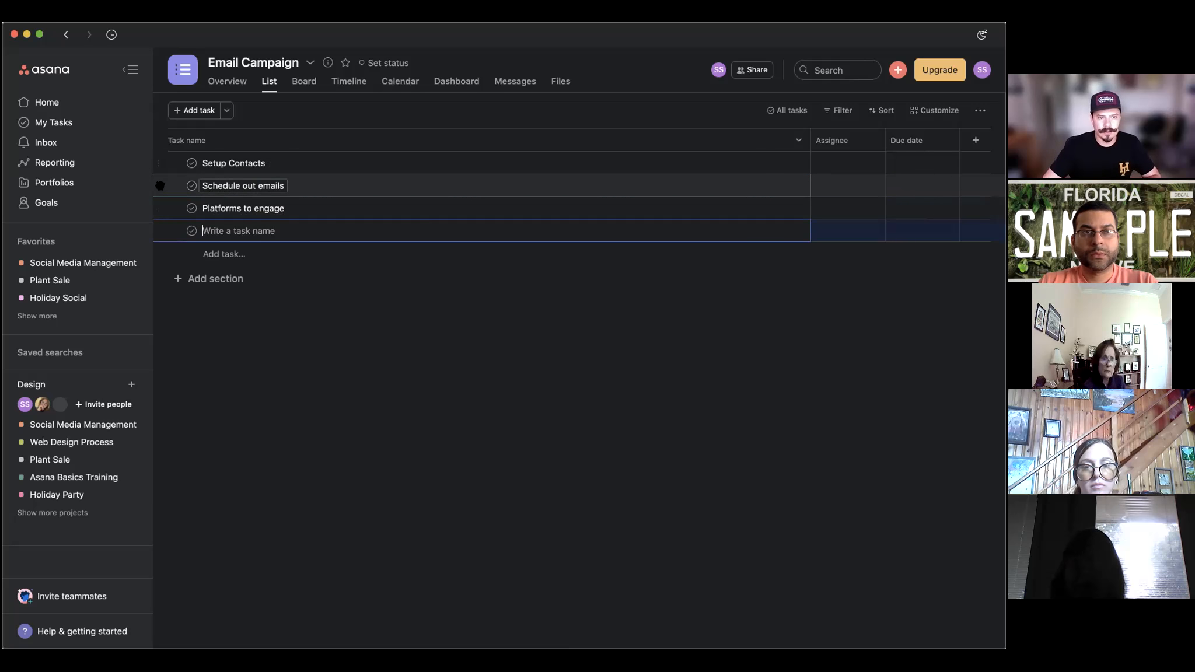
Reorder the tasks: Schedule out emails first, Platforms to engage second, Setup Contacts last.
drag(160, 186, 160, 163)
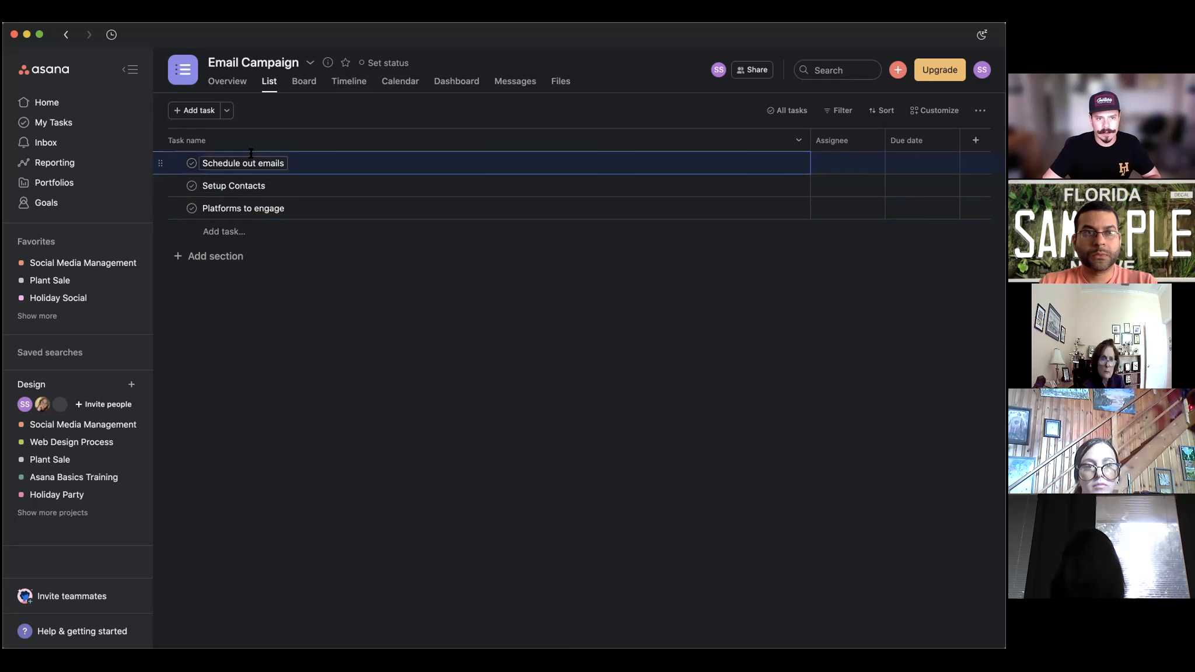
drag(163, 205, 159, 187)
drag(159, 180, 160, 182)
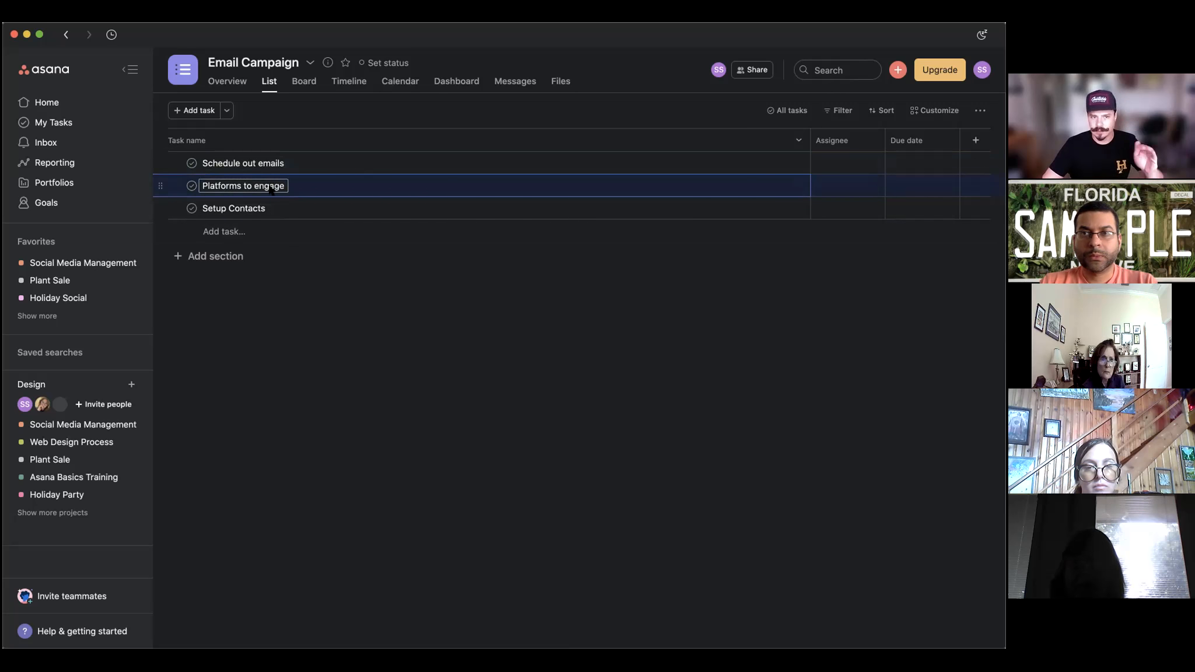
Add a Planning section and drag Setup Contacts and Platforms to engage into it.
click(220, 257)
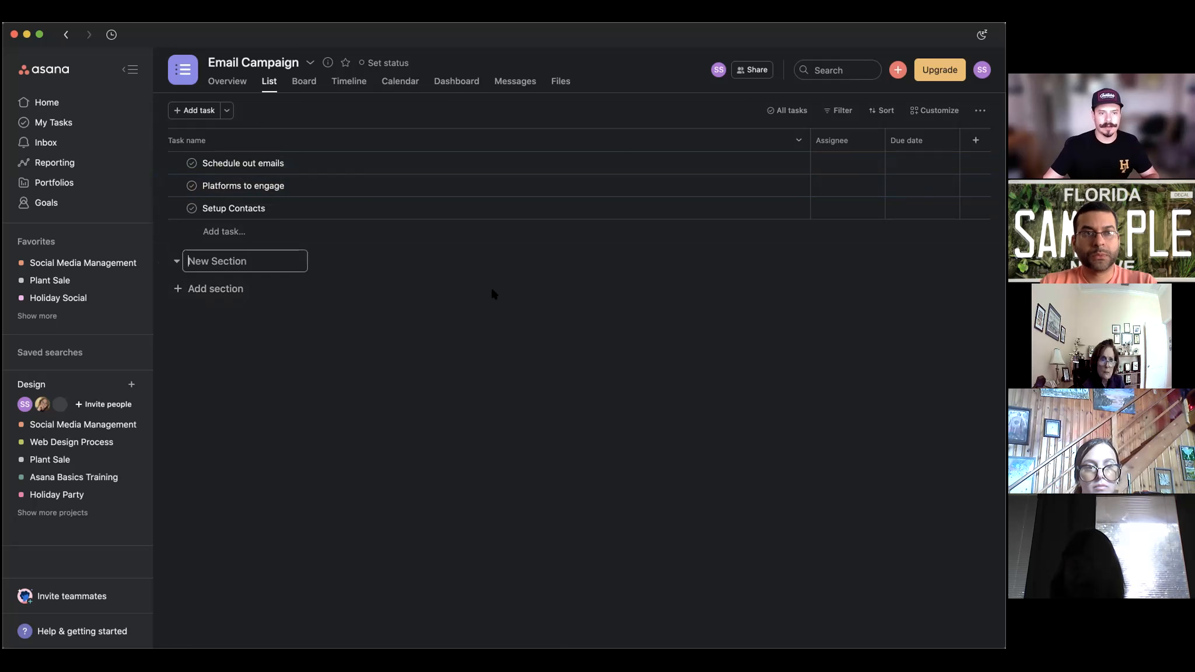
text(Planning)
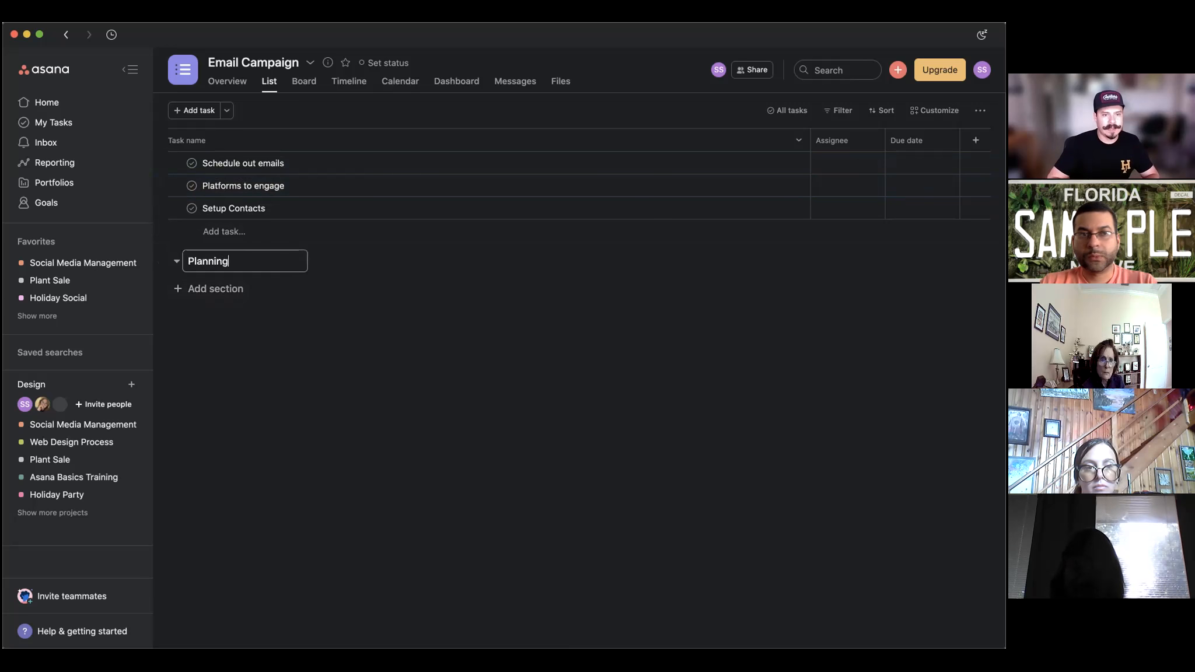
key(Return)
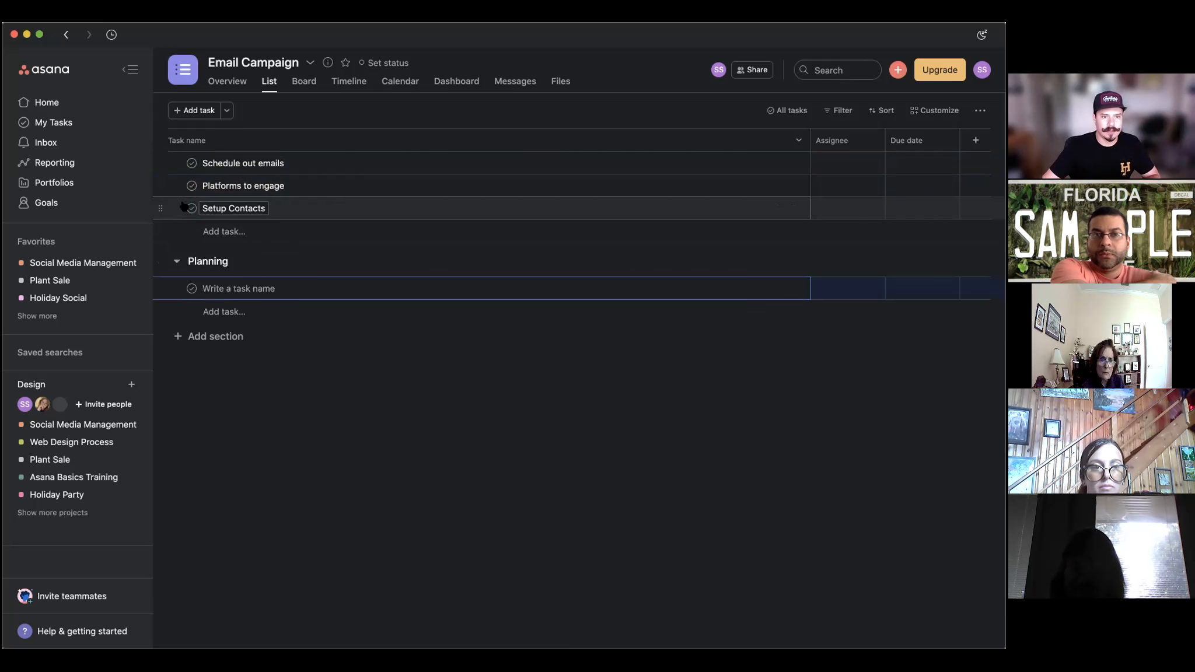
drag(161, 205, 227, 256)
drag(162, 182, 198, 248)
Open the Platforms to engage details and look at its subtask and section options.
click(331, 244)
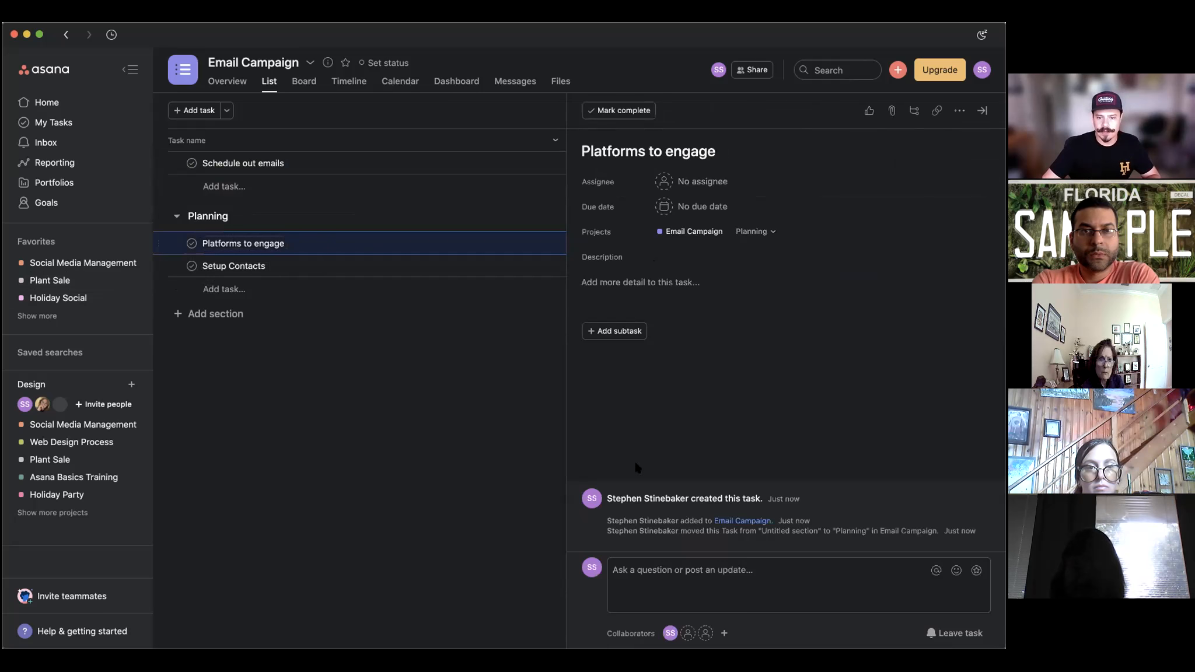
click(612, 332)
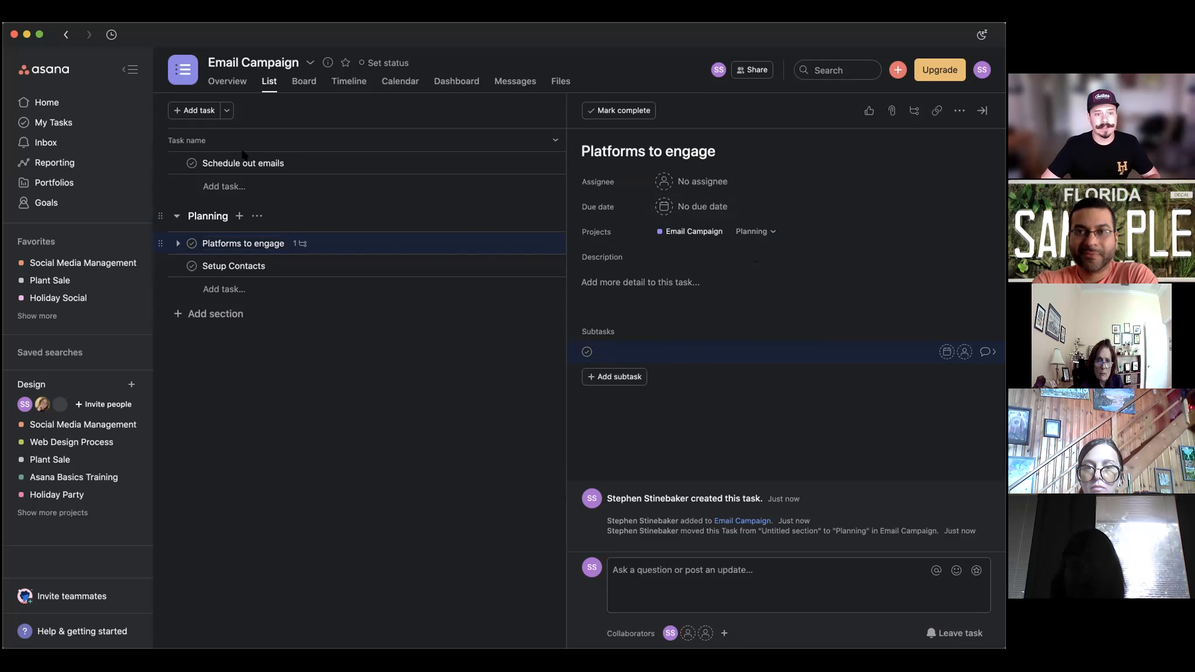
click(774, 234)
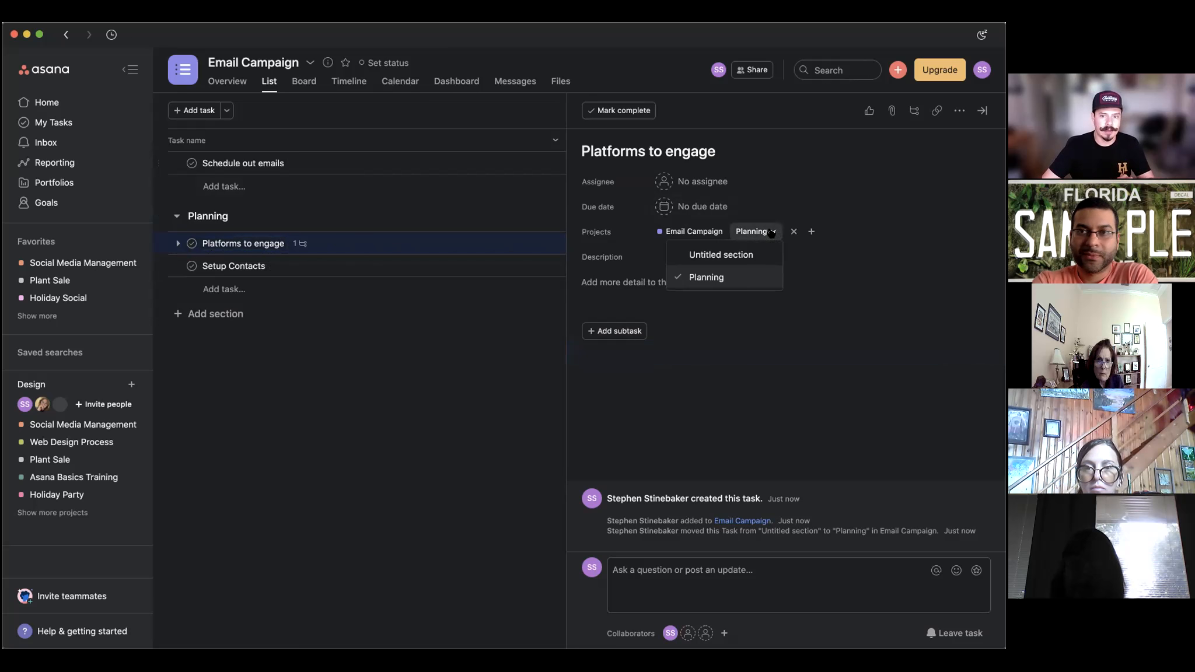
click(522, 308)
Move Platforms to engage back to the untitled section, then view Schedule out emails' section choices.
click(347, 239)
click(771, 232)
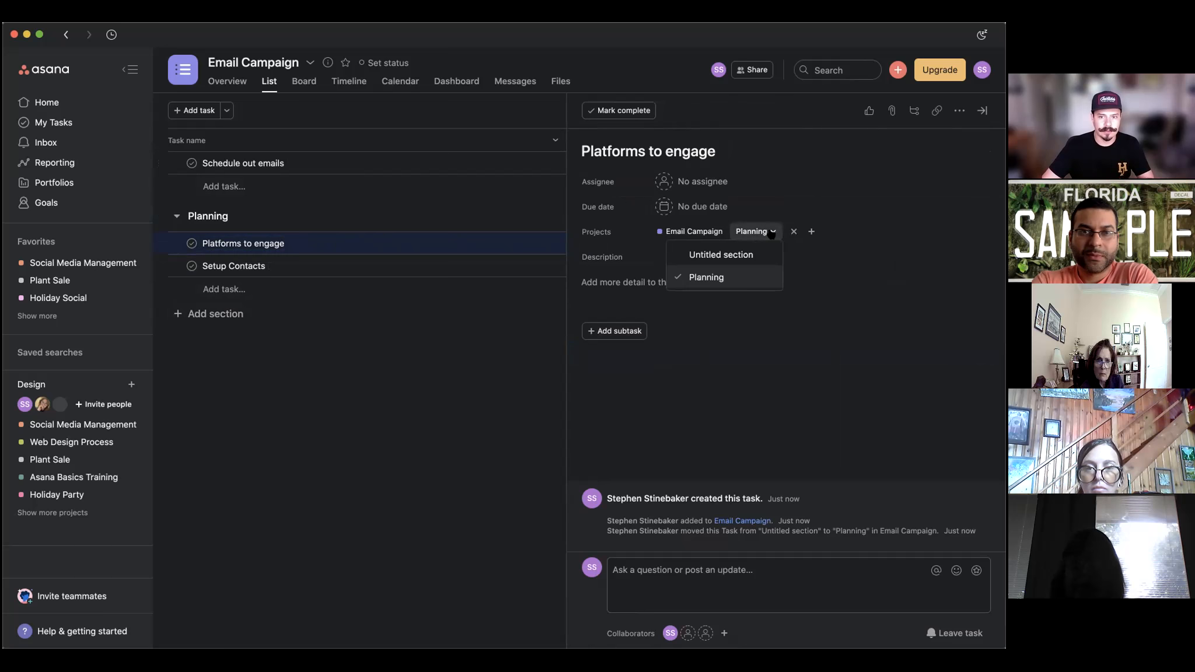
click(748, 252)
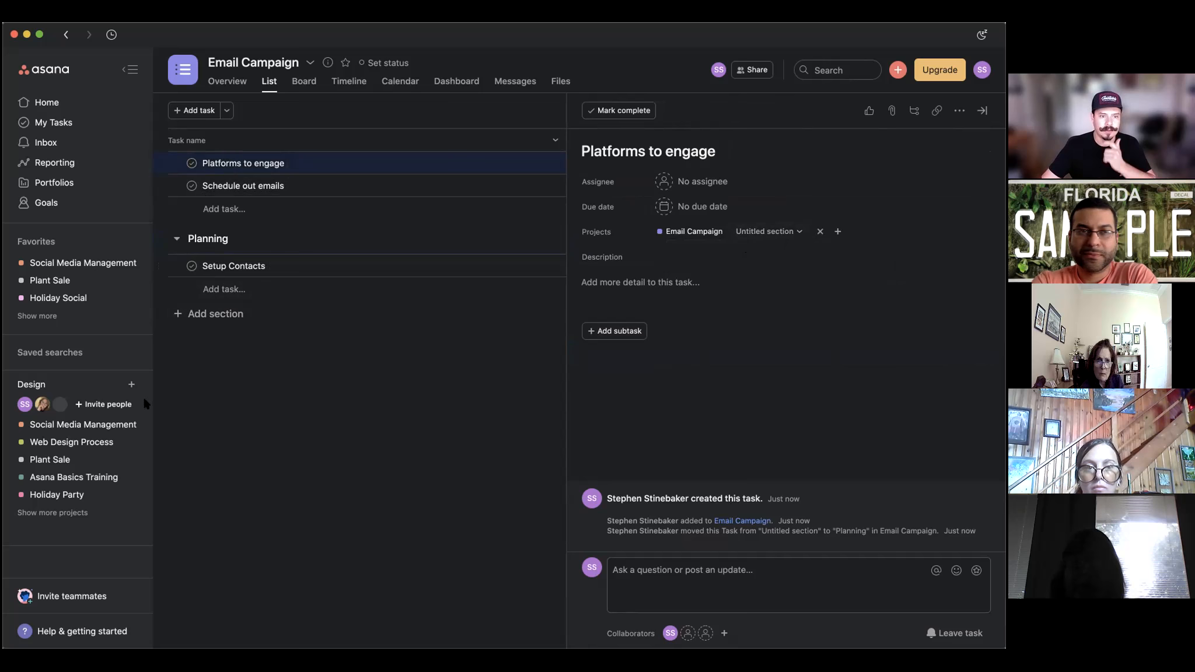
mouse_move(159, 183)
mouse_down()
mouse_move(163, 232)
mouse_move(163, 185)
mouse_up()
click(773, 232)
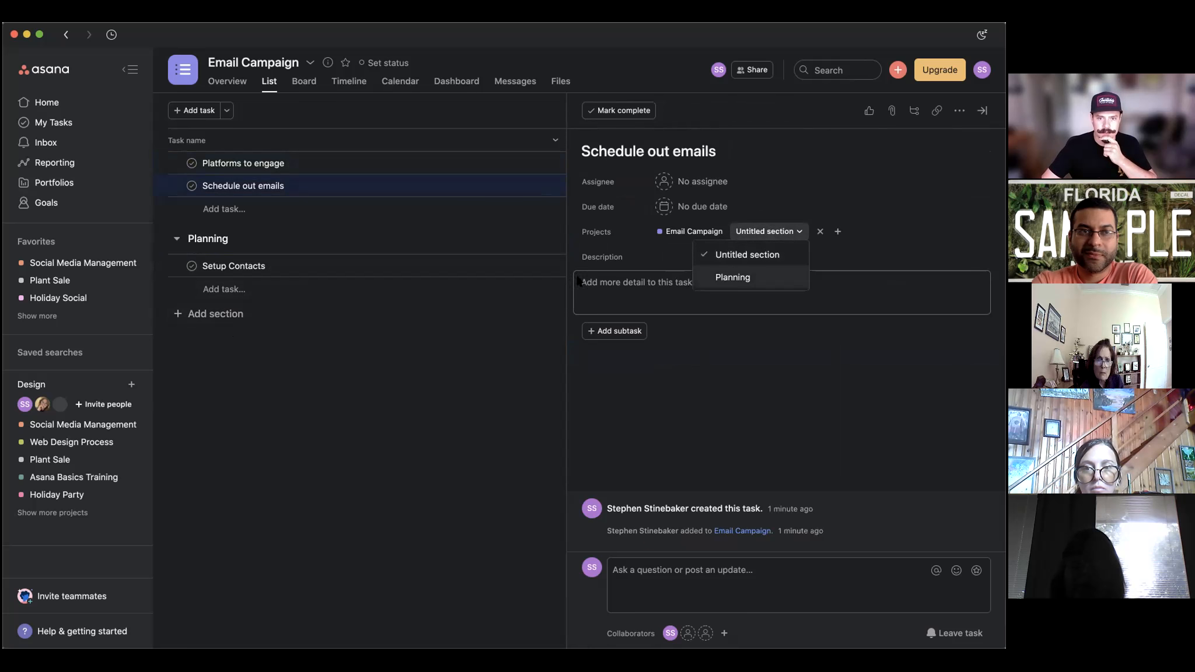
Put a Mailchimp.com link in the Schedule out emails description and close the details pane.
click(629, 285)
click(629, 286)
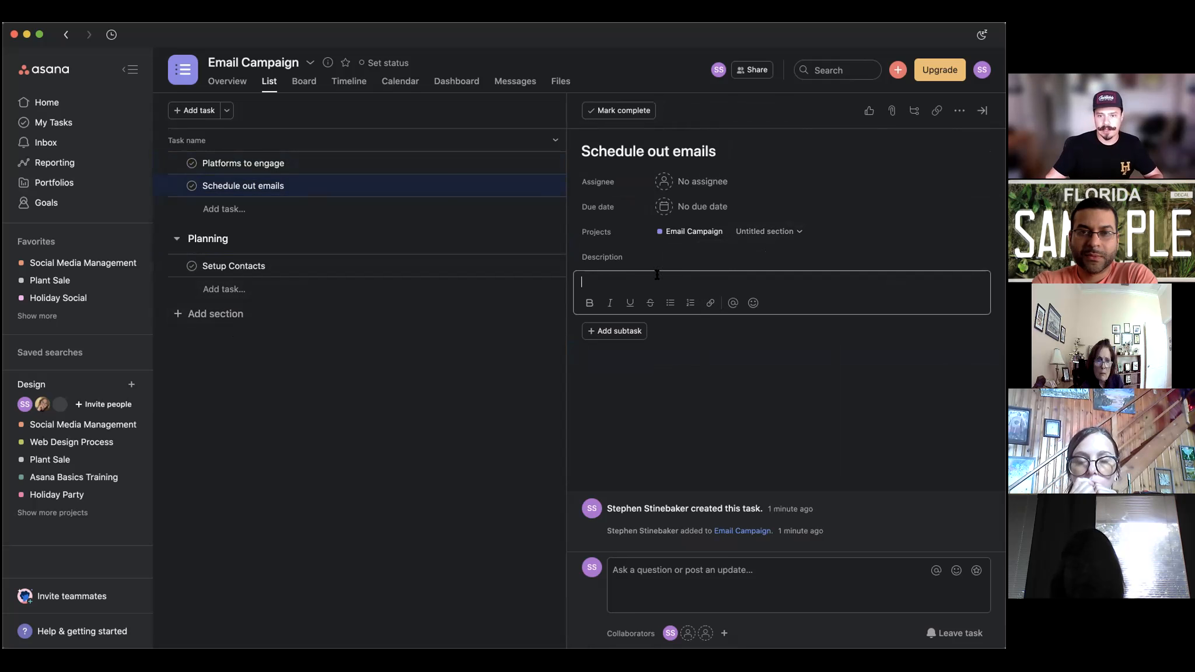
click(712, 303)
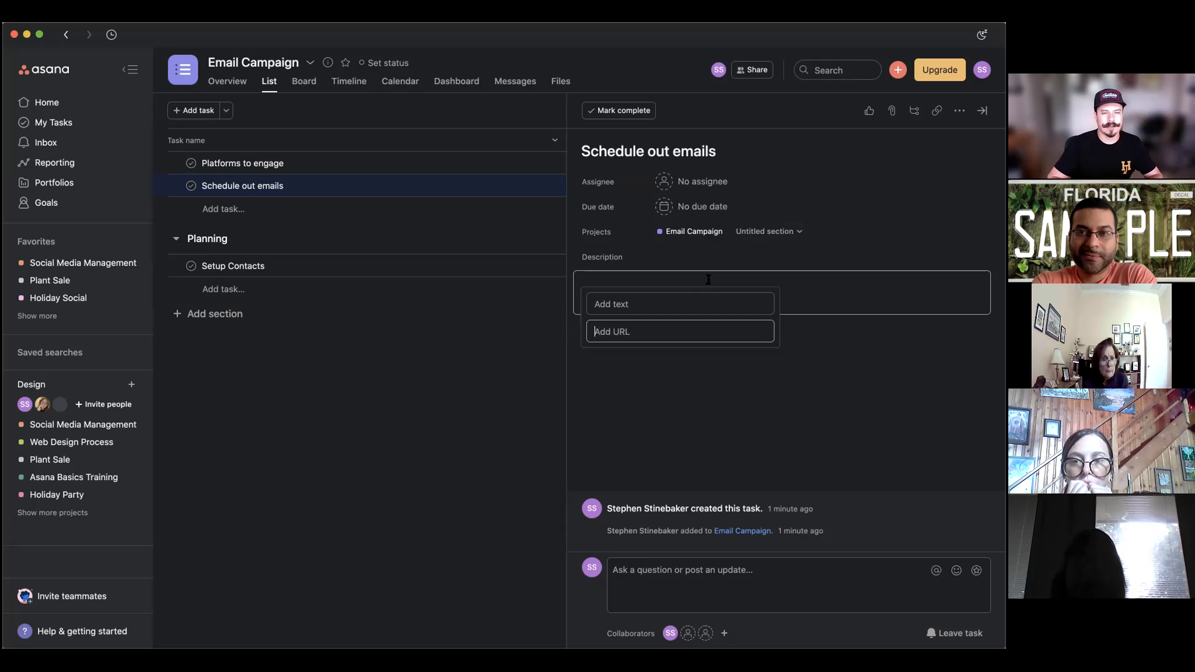
text(S)
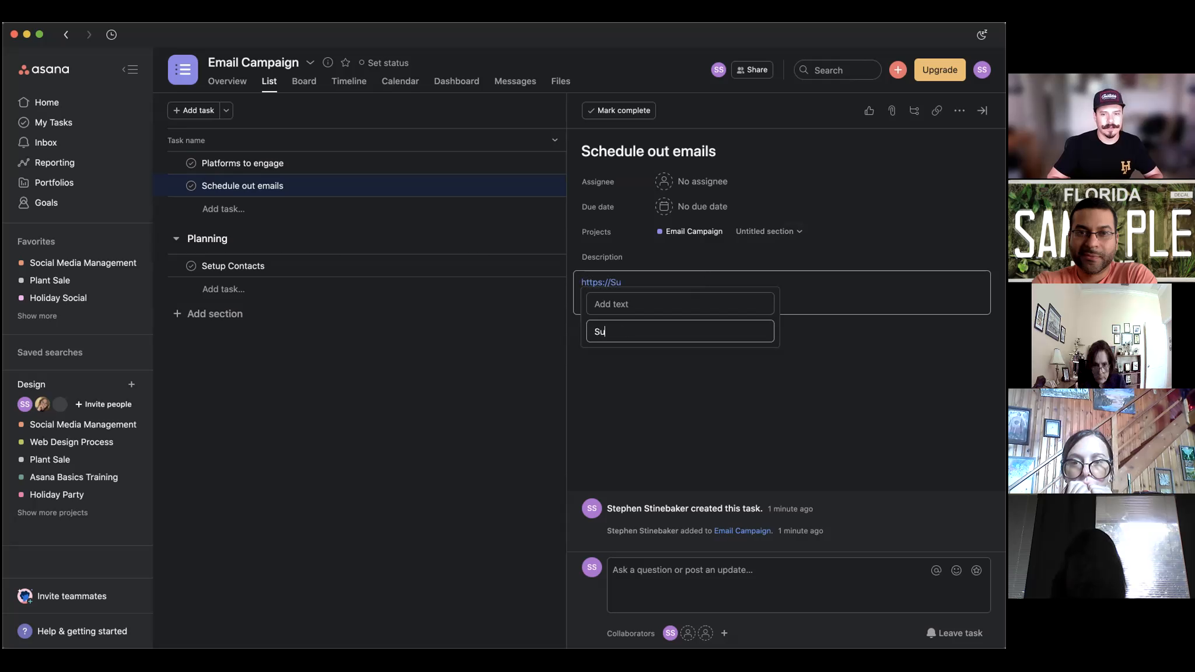
key(BackSpace)
text(Mail)
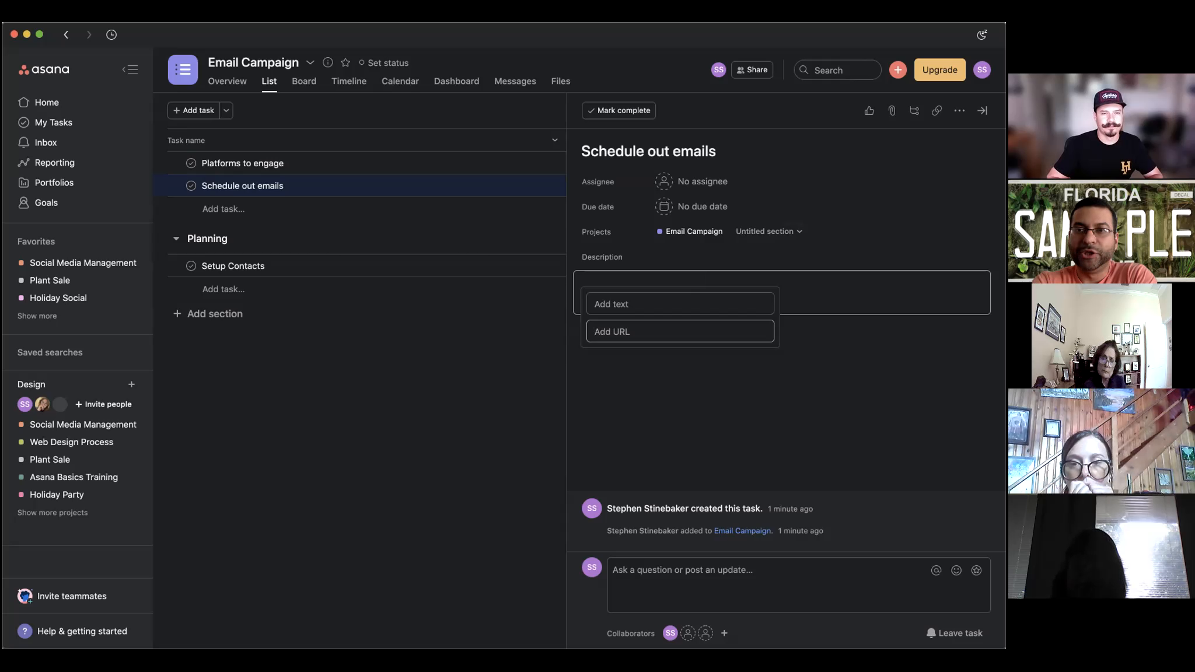
text(chimp.com)
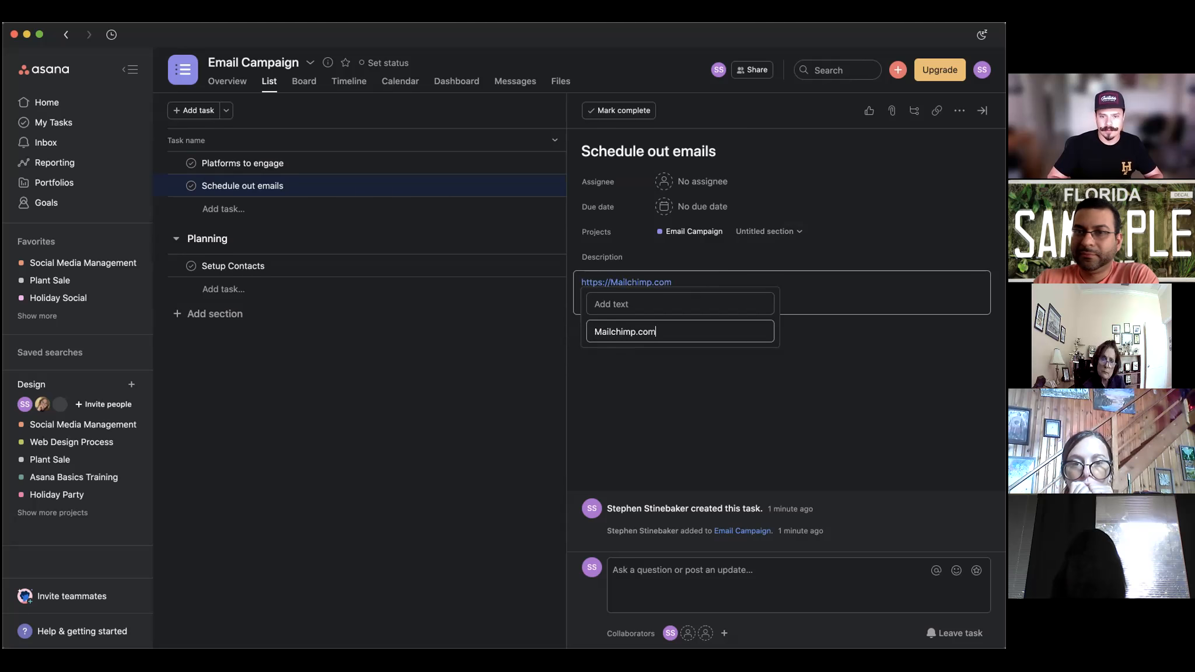
key(Return)
mouse_move(654, 285)
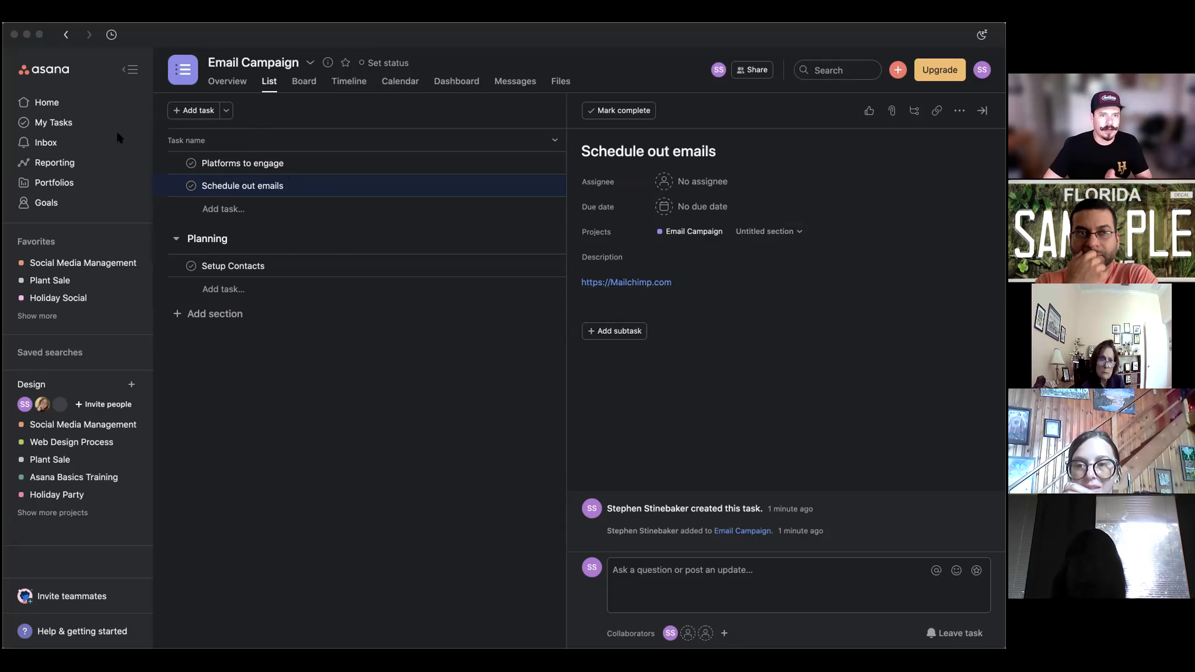
click(654, 282)
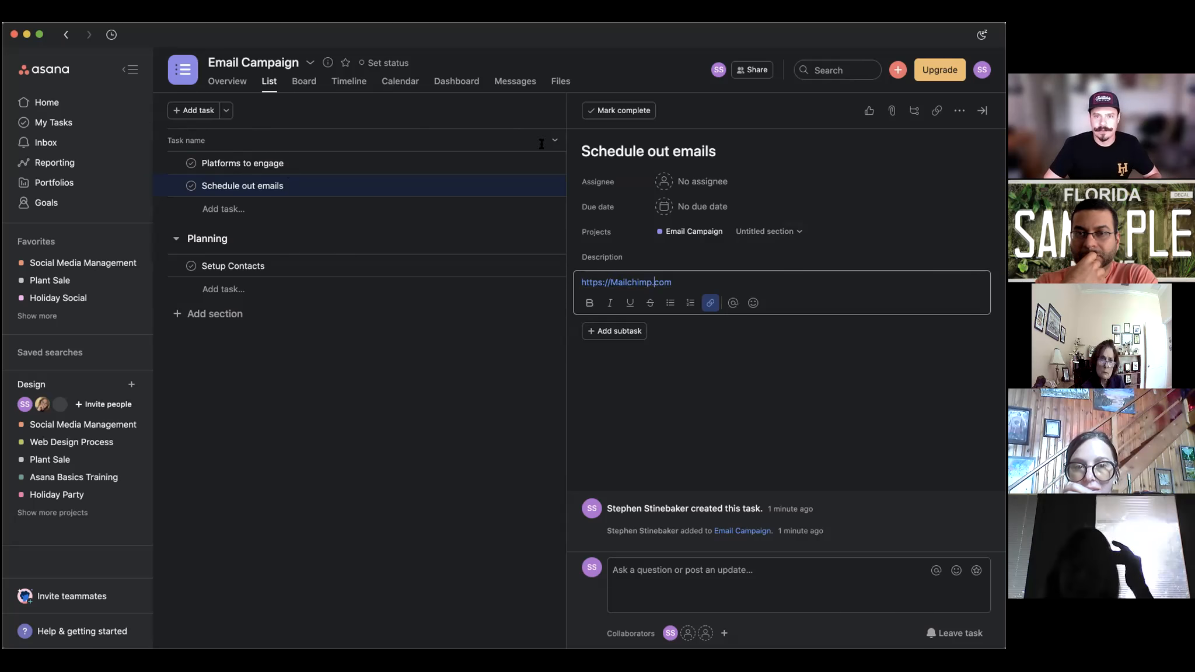
click(440, 305)
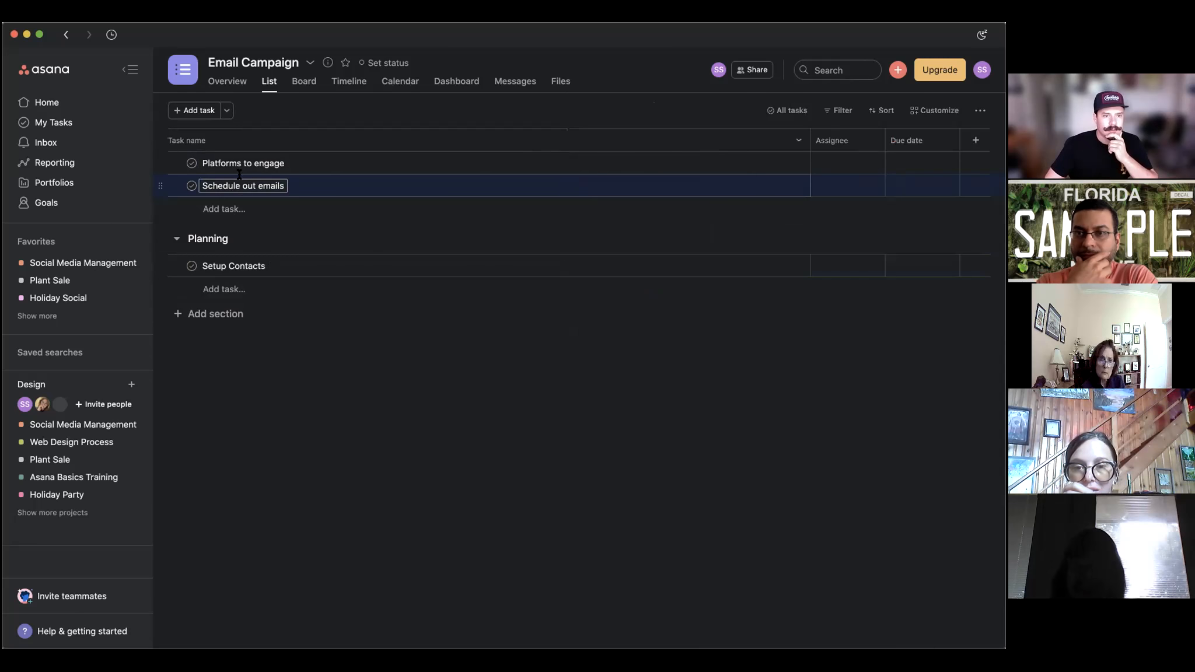
Make yourself the assignee of Setup Contacts, then close its details pane.
click(394, 265)
click(687, 181)
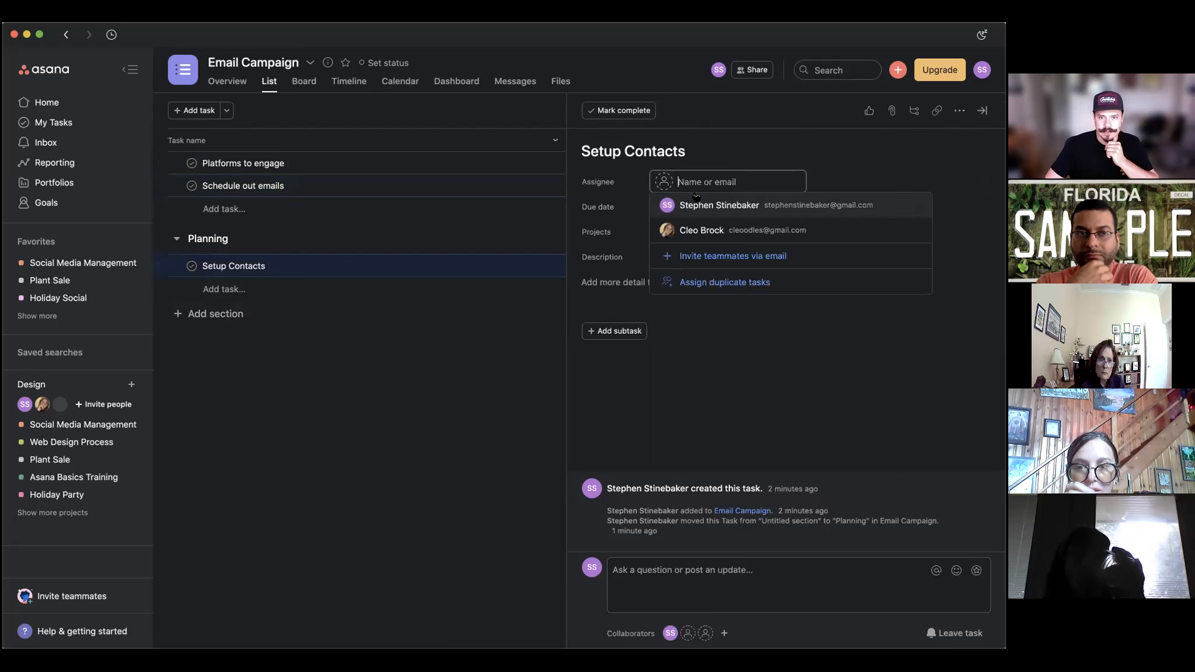
click(719, 209)
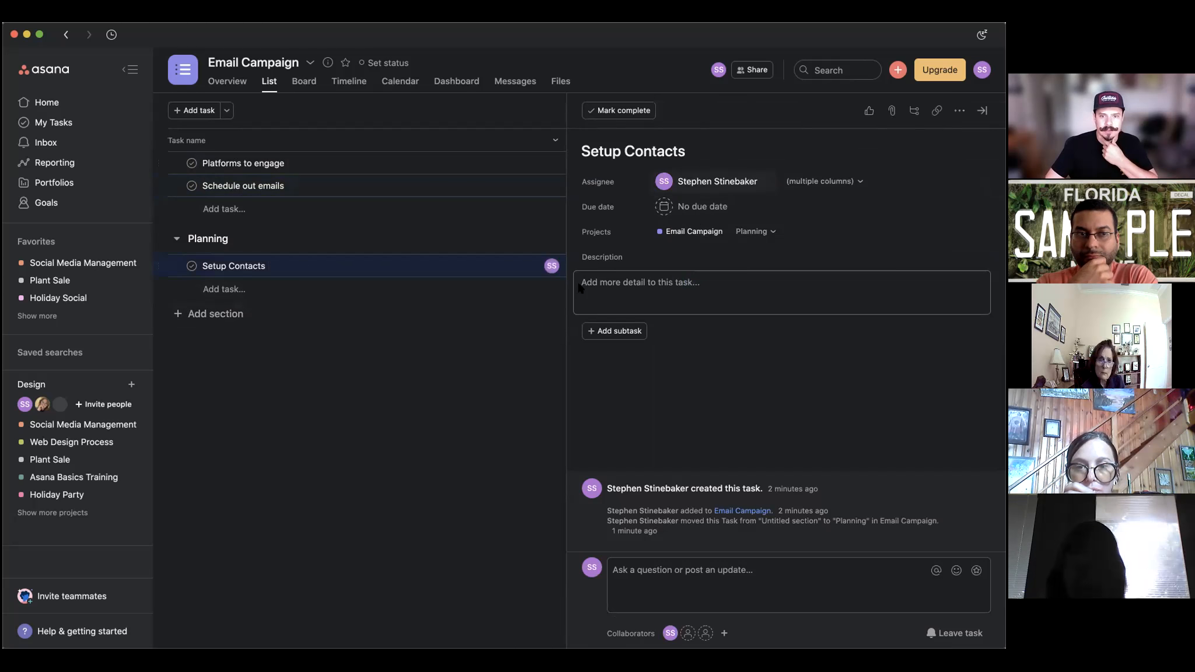
click(493, 350)
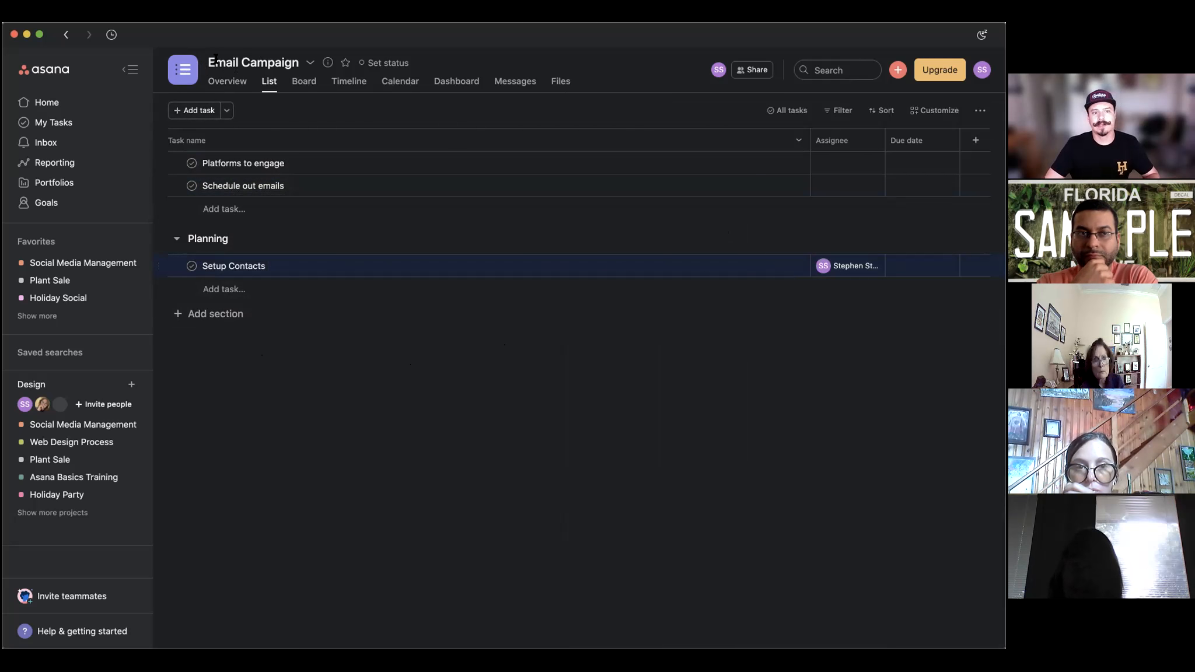
Add a new section named December below Planning.
click(216, 313)
text(No)
key(BackSpace)
key(BackSpace)
text(December)
key(Return)
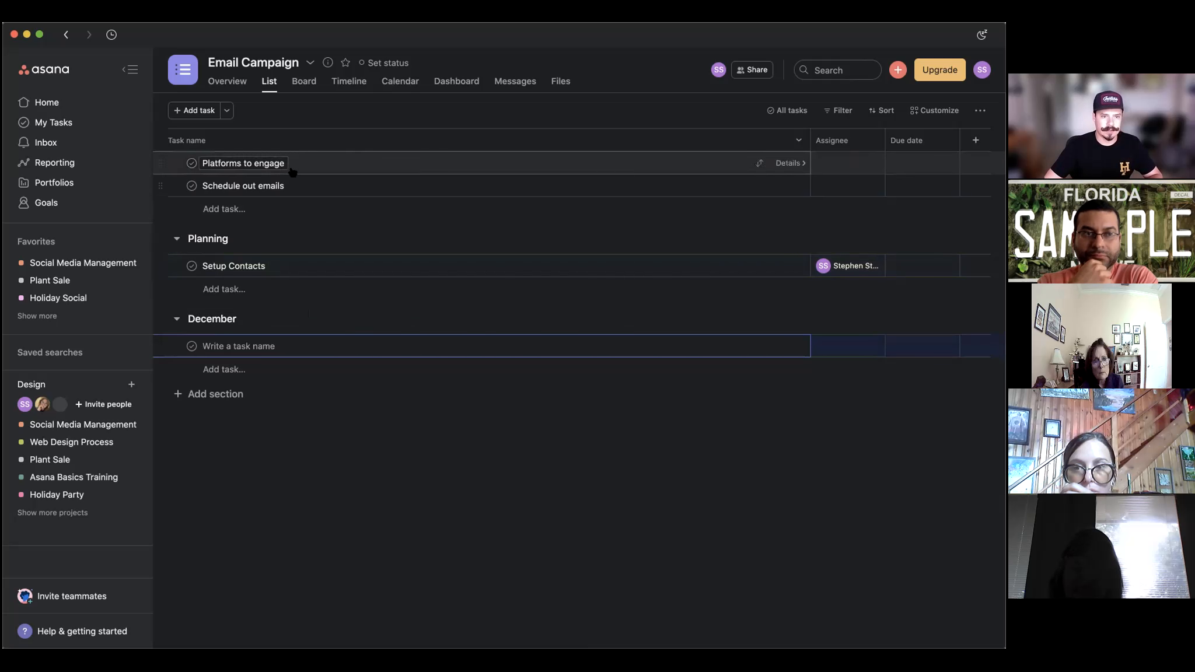
Move Setup Contacts and Schedule out emails into the December section.
click(724, 268)
click(763, 232)
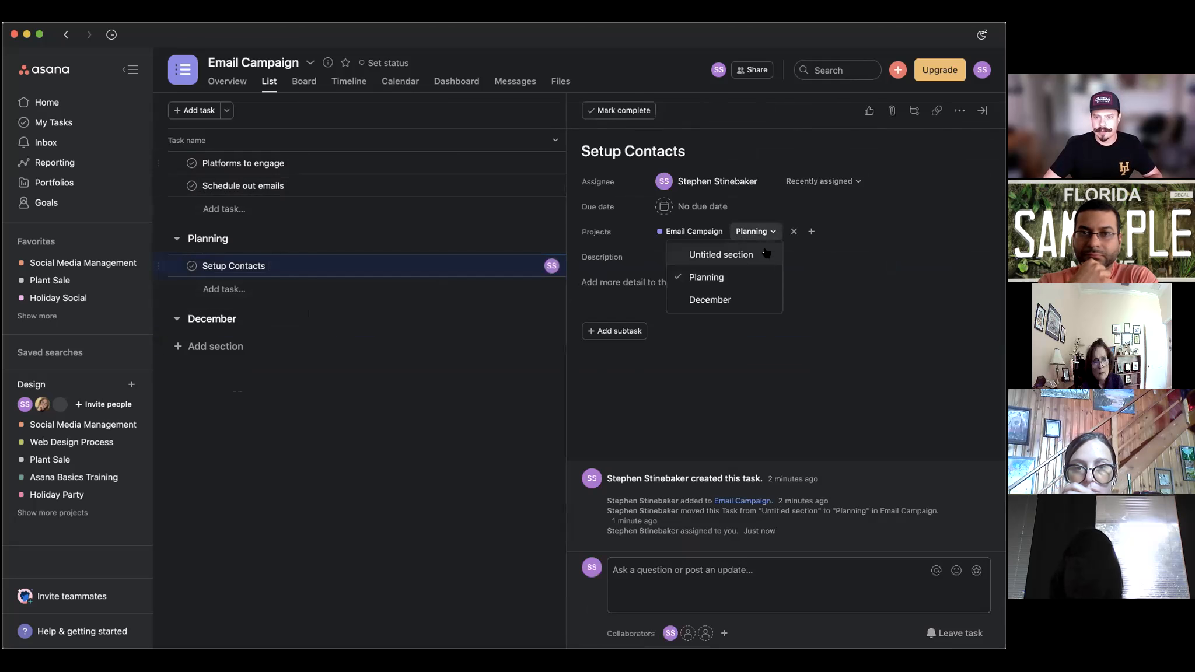
click(710, 300)
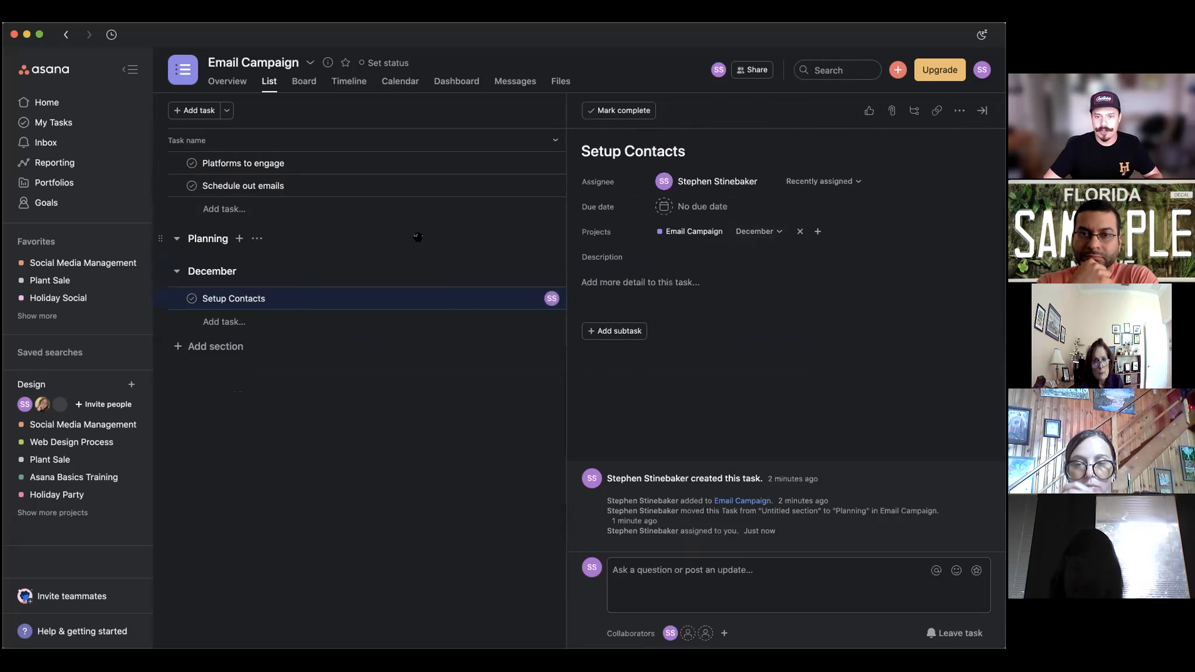
click(385, 186)
click(764, 231)
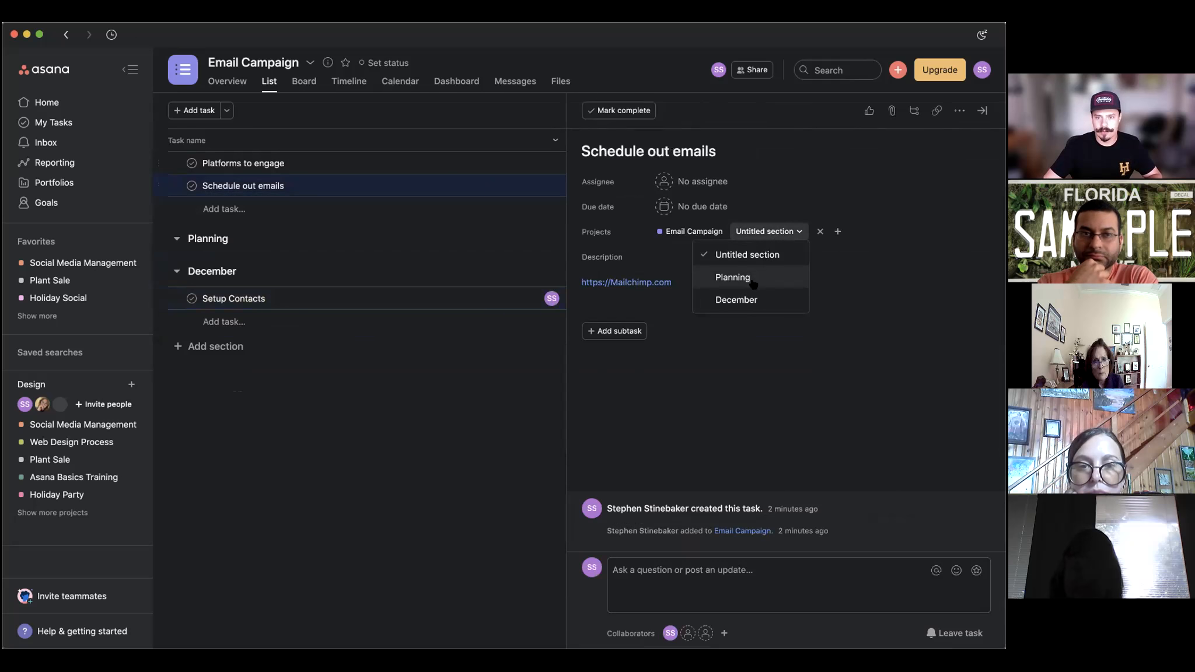
click(738, 297)
Move Platforms to engage into December too, then reopen its details.
click(536, 169)
click(764, 232)
click(762, 300)
click(438, 327)
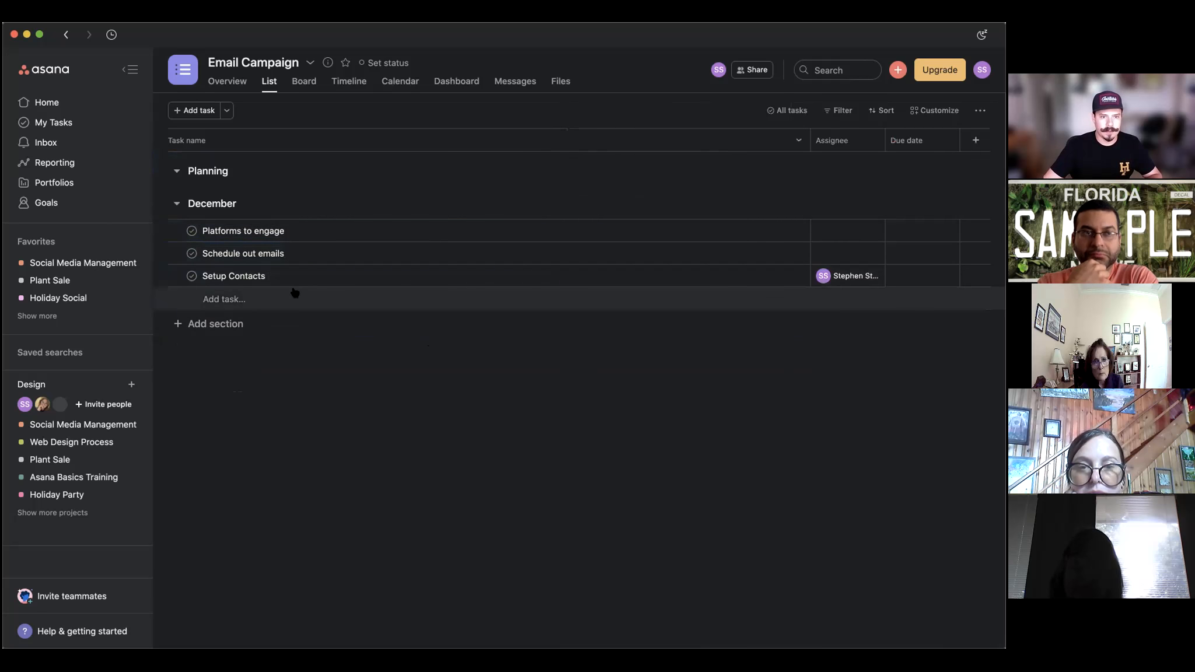
click(692, 229)
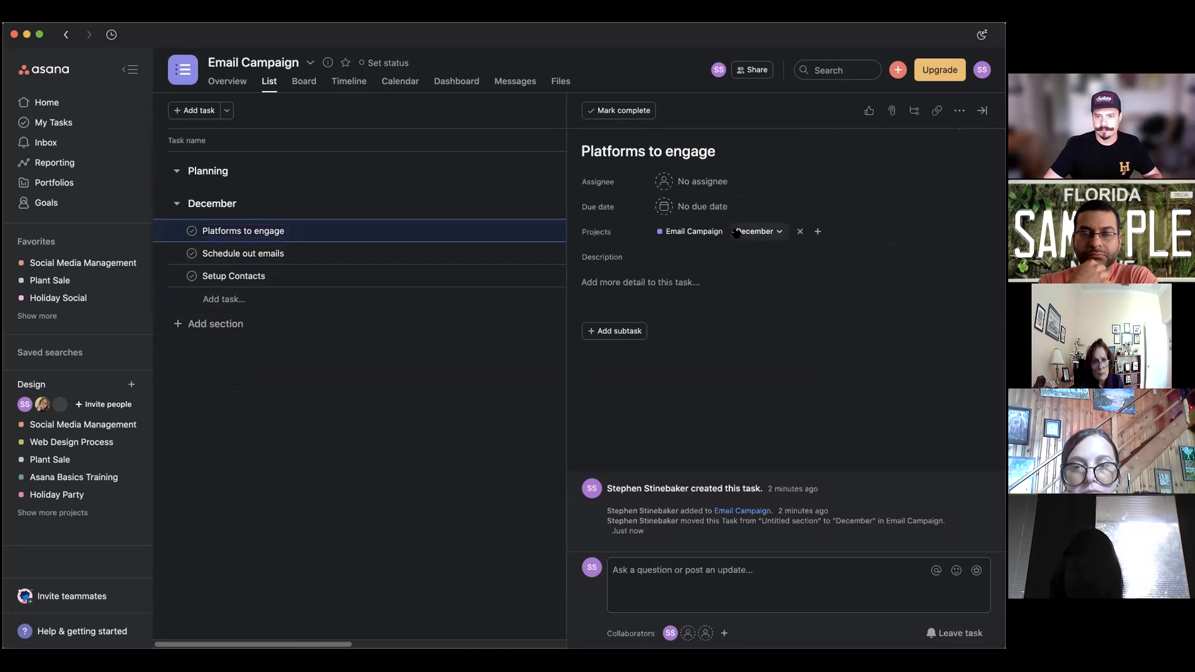
click(687, 187)
Assign Platforms to engage to yourself, due December 15 (12/15/21) at 3:00pm.
click(698, 204)
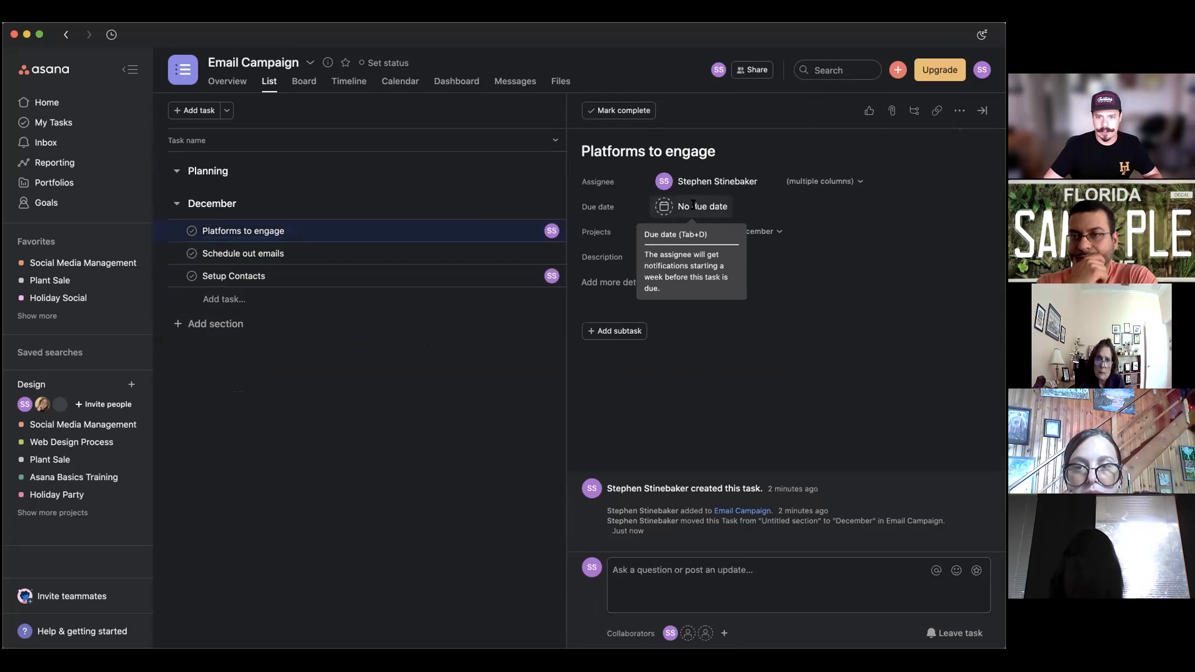
click(696, 207)
click(736, 341)
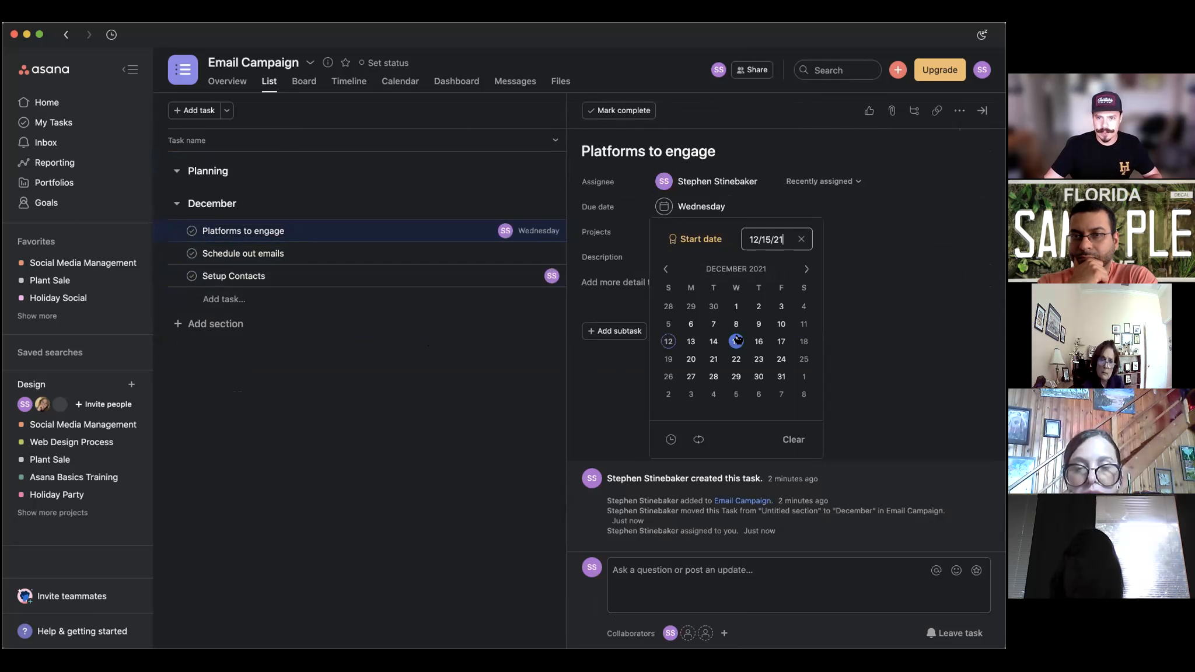
click(671, 439)
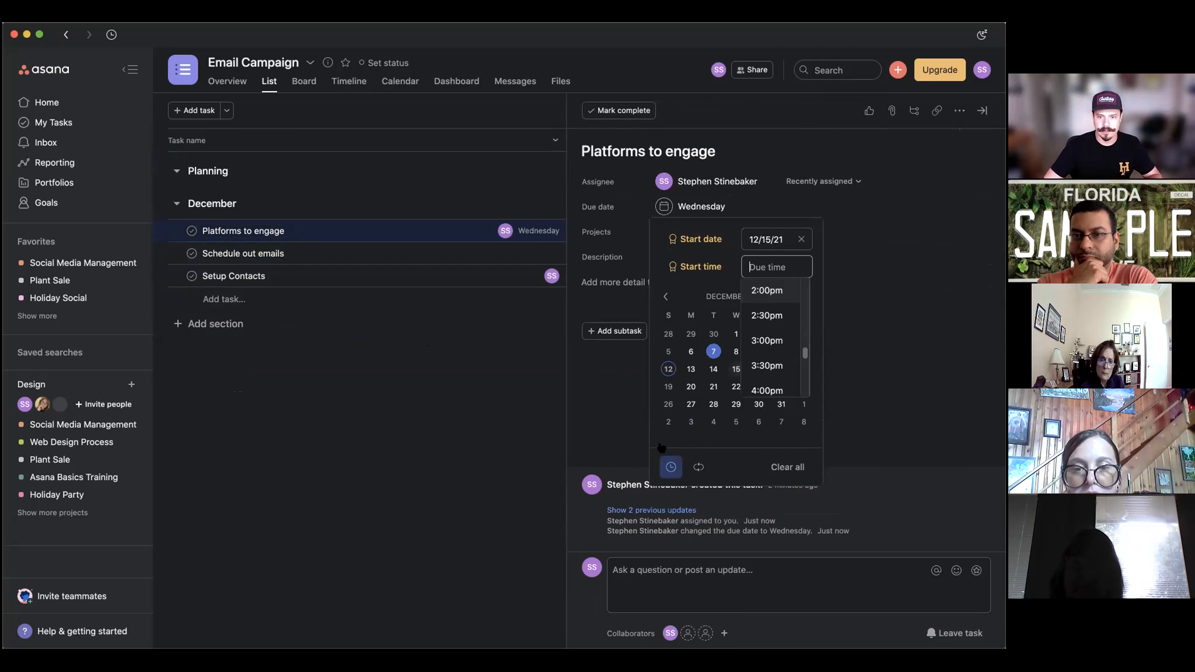
click(766, 343)
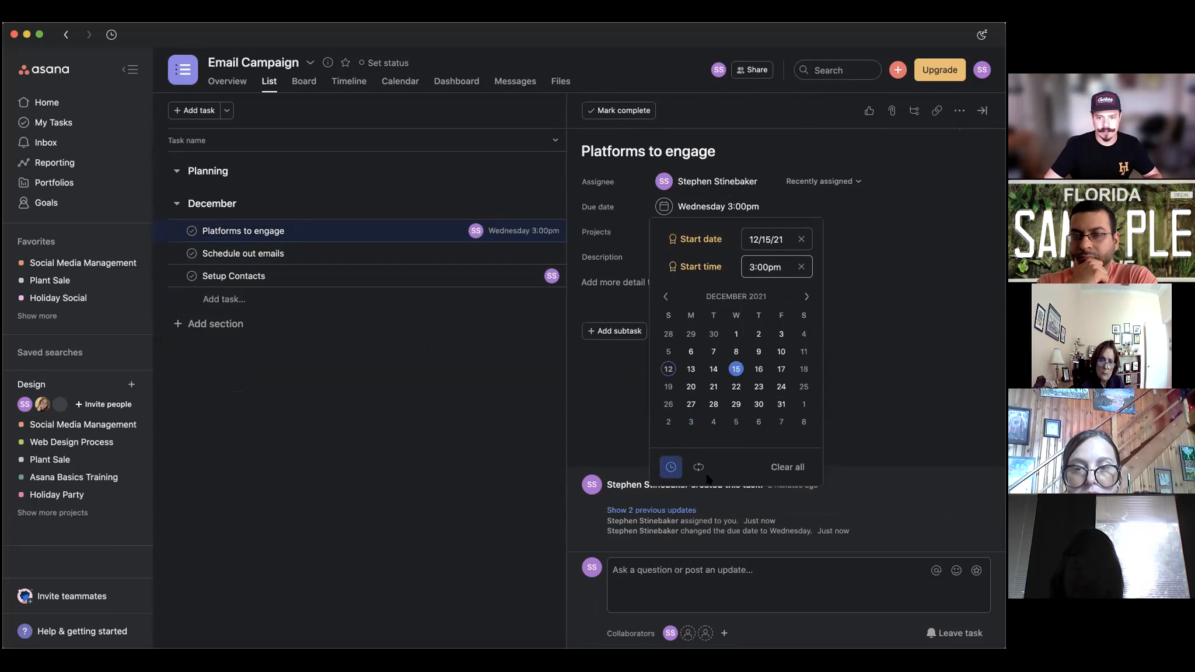
click(883, 412)
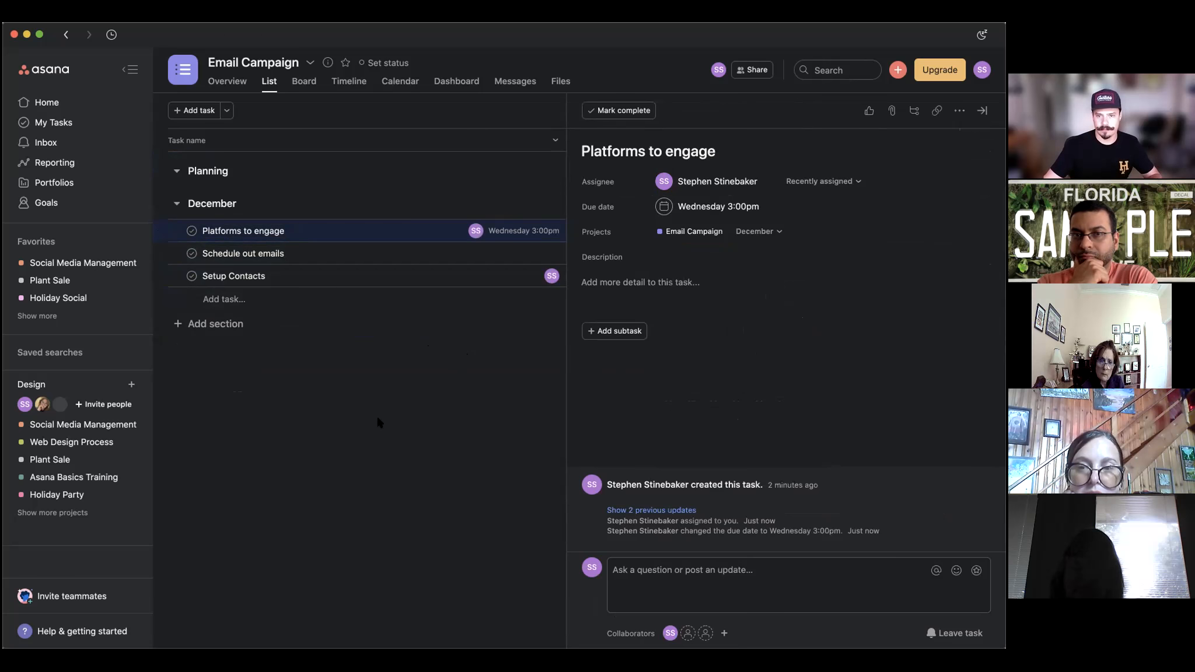
click(730, 579)
Attach the IMG_3048.JPG image from the computer to a comment on Platforms to engage.
click(701, 595)
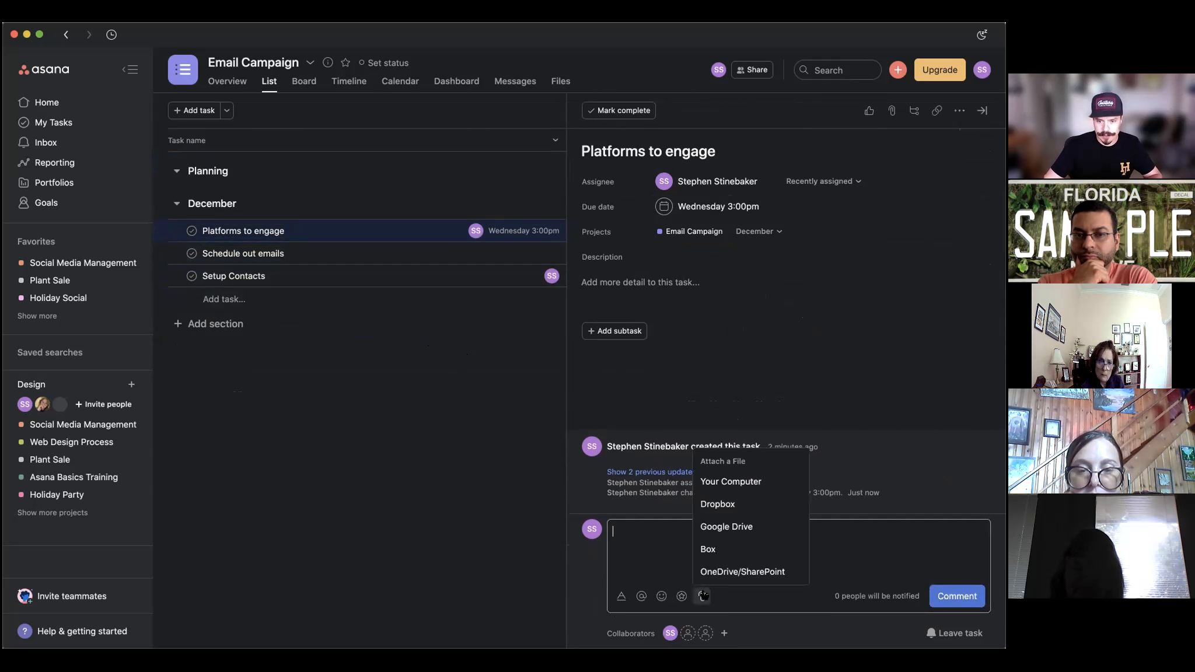
click(753, 487)
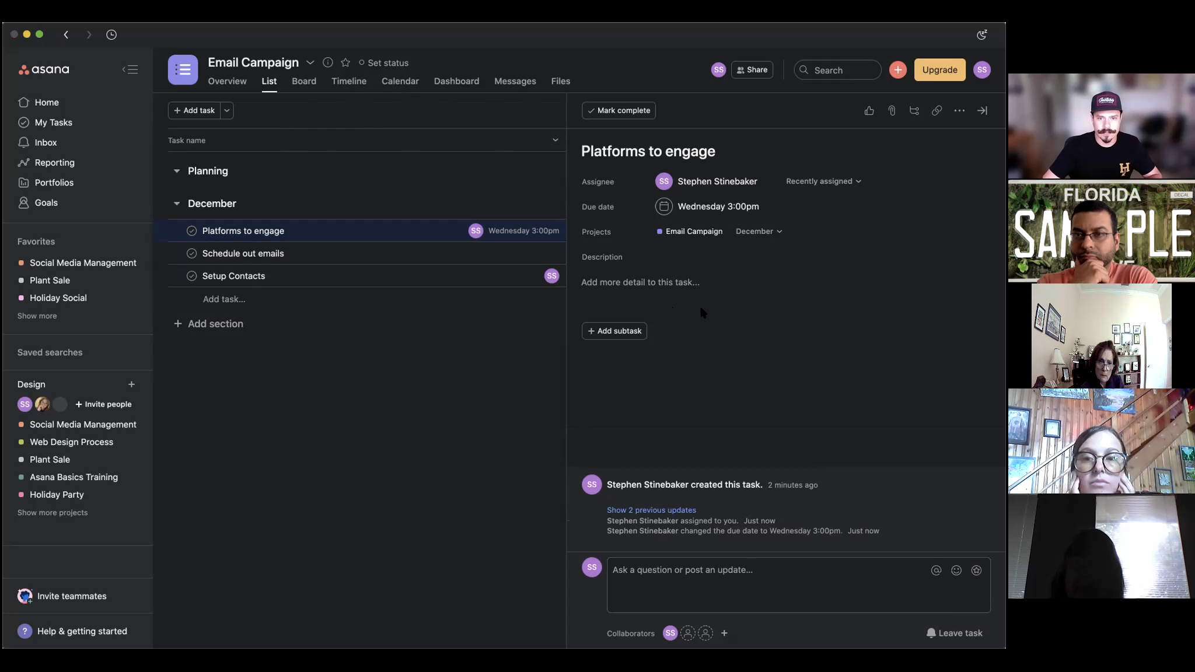
click(709, 289)
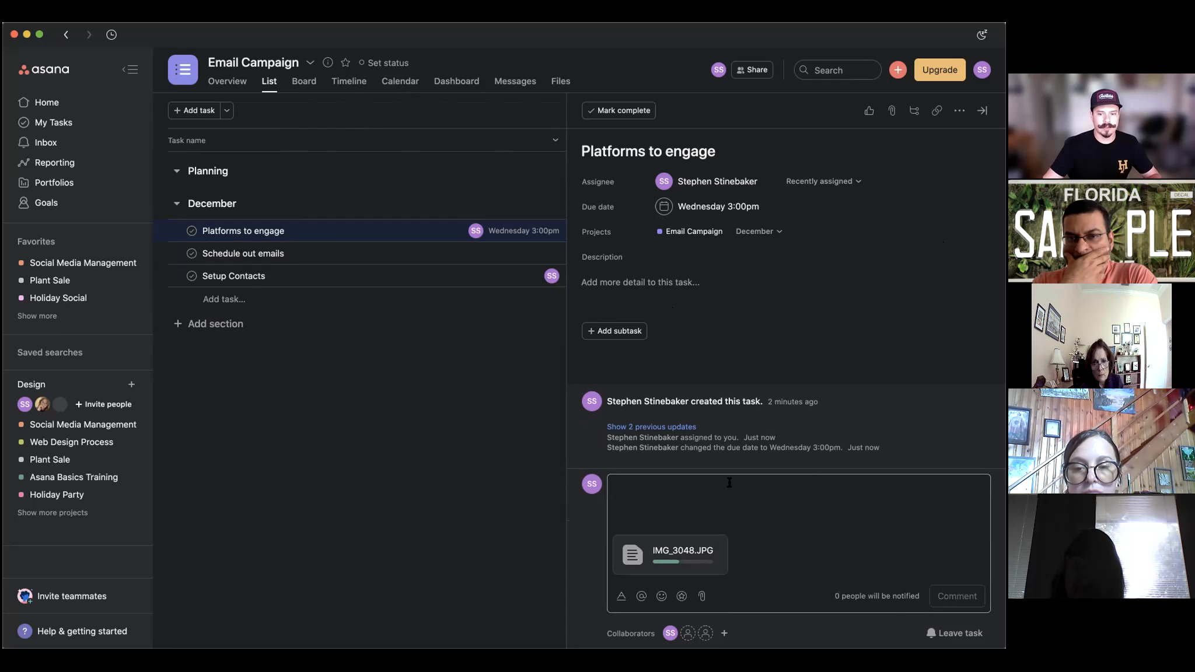
Mention a teammate, write 'Plese proof this assets', and post the comment.
text(@)
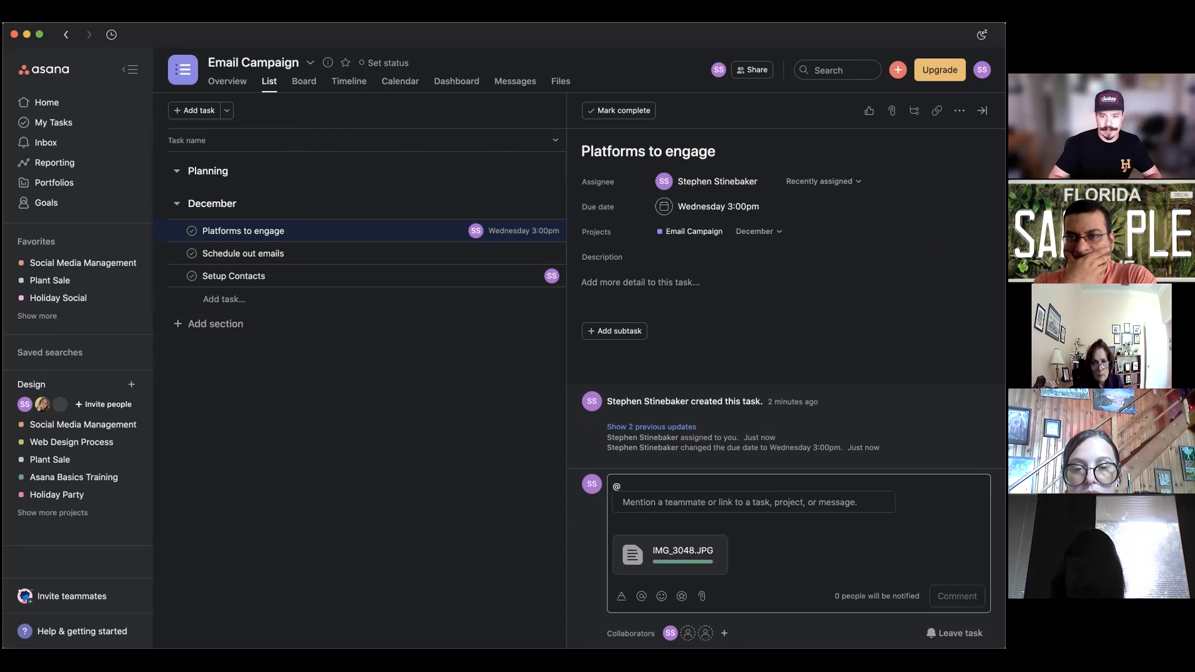
text(step)
click(717, 506)
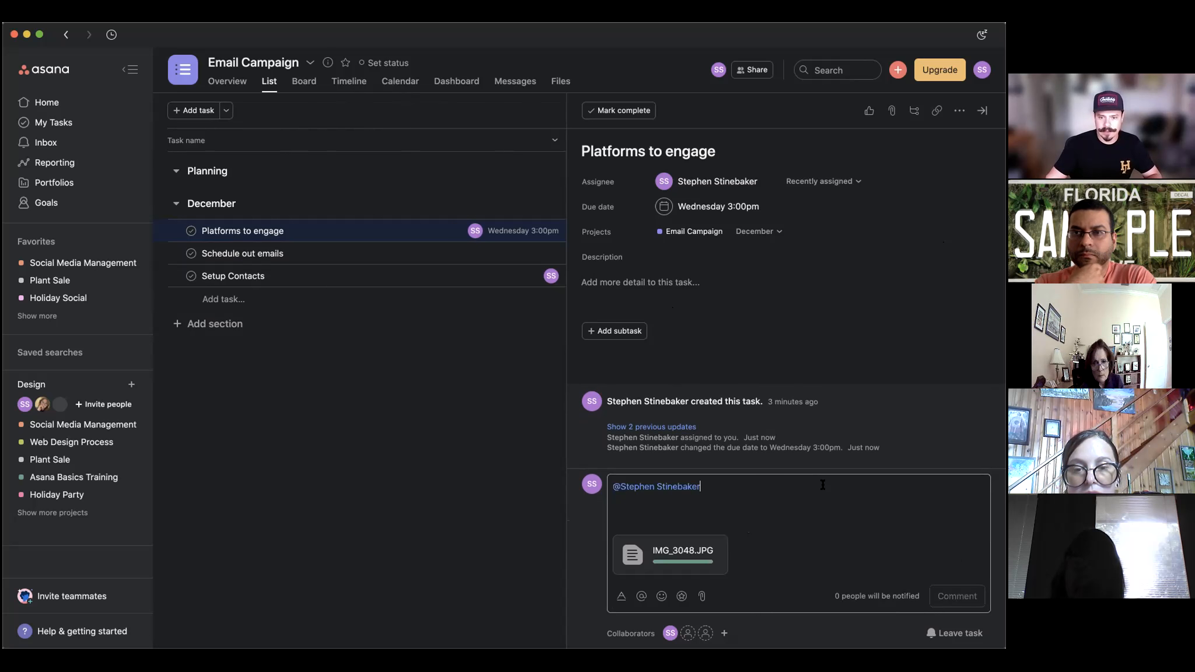
text(Chekc)
key(BackSpace)
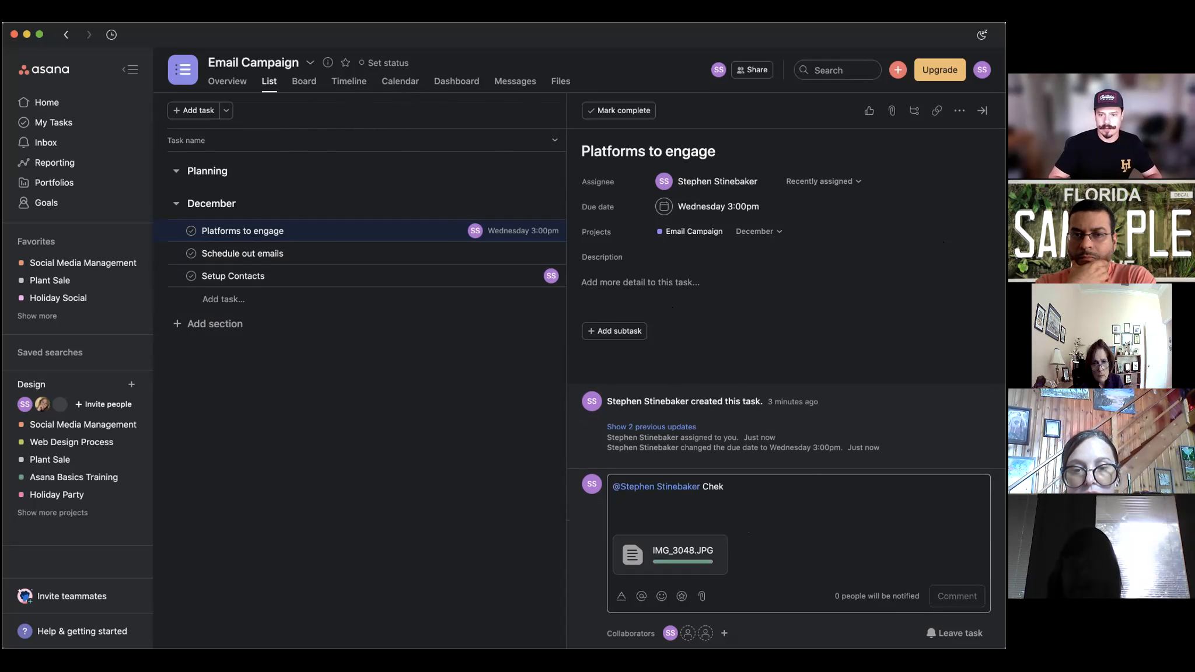
text(Plese pro)
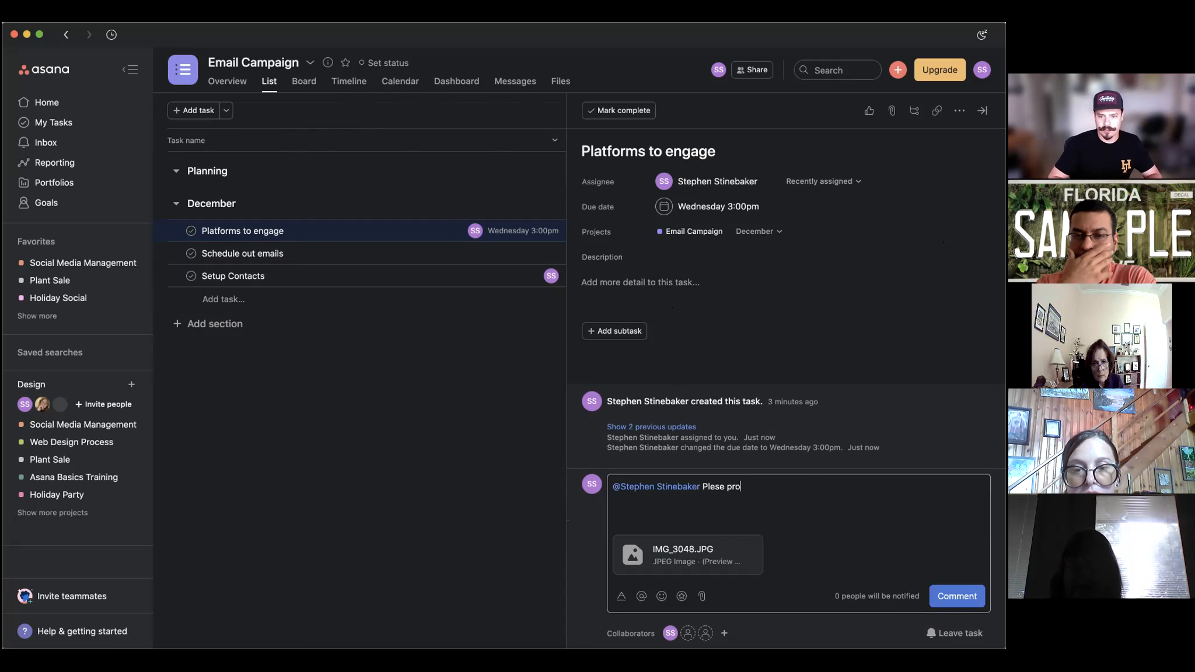
text(of this assets for the emails)
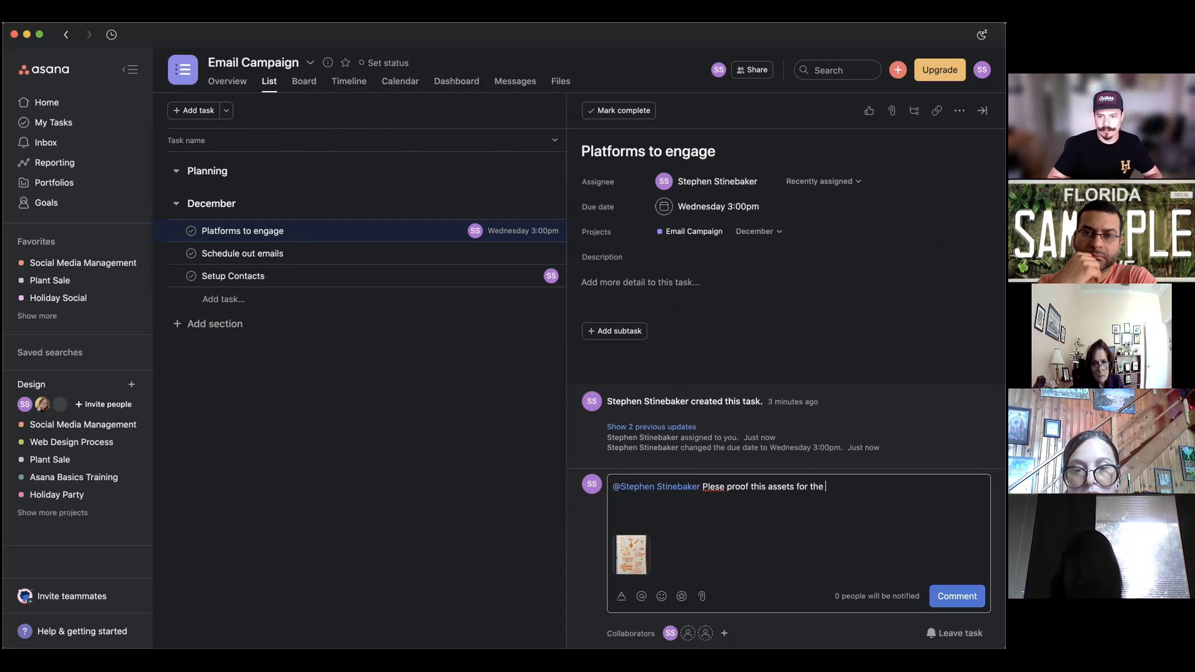
click(939, 595)
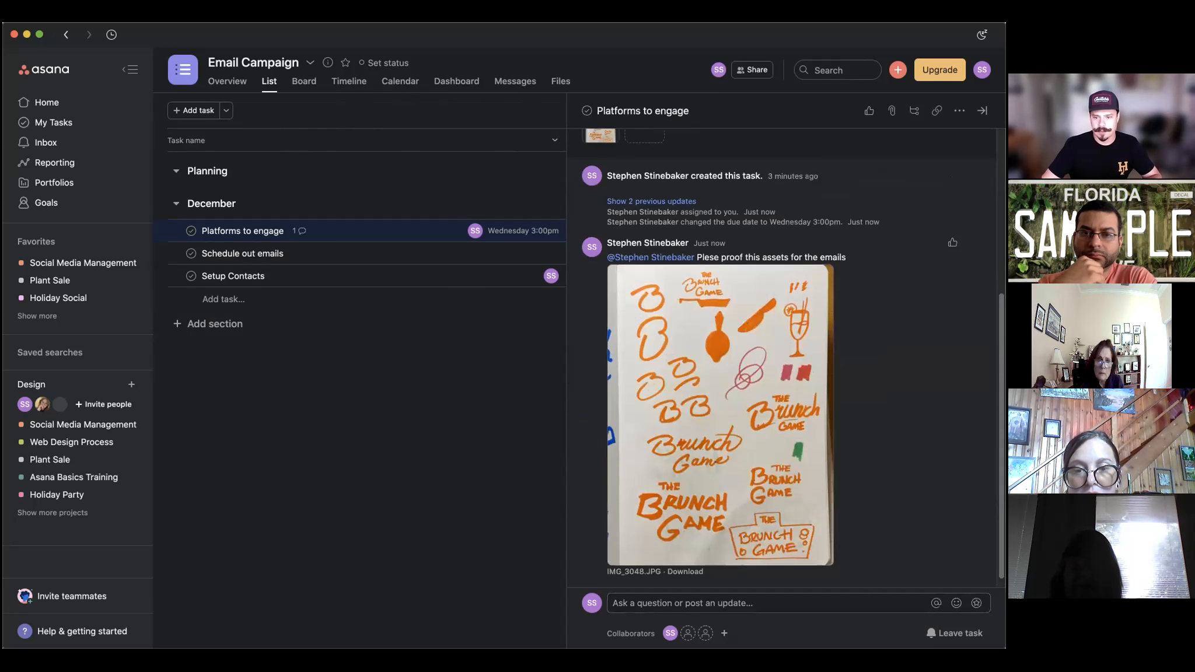
Return to the Platforms to engage task and like the comment with the image.
click(650, 259)
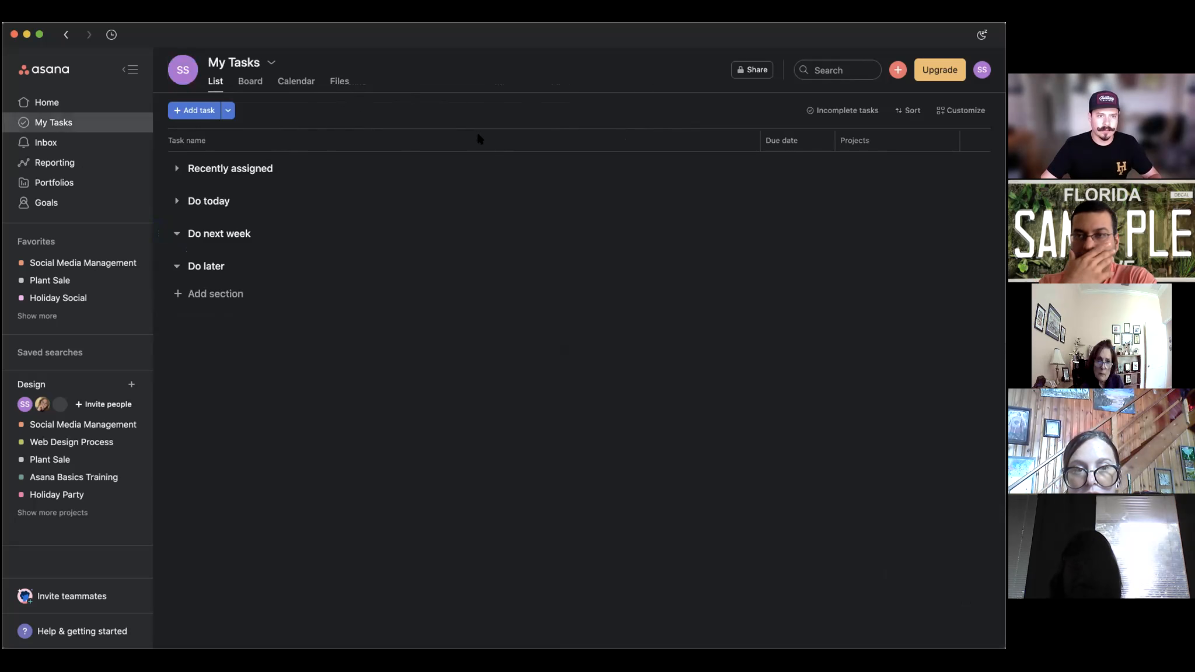
click(66, 35)
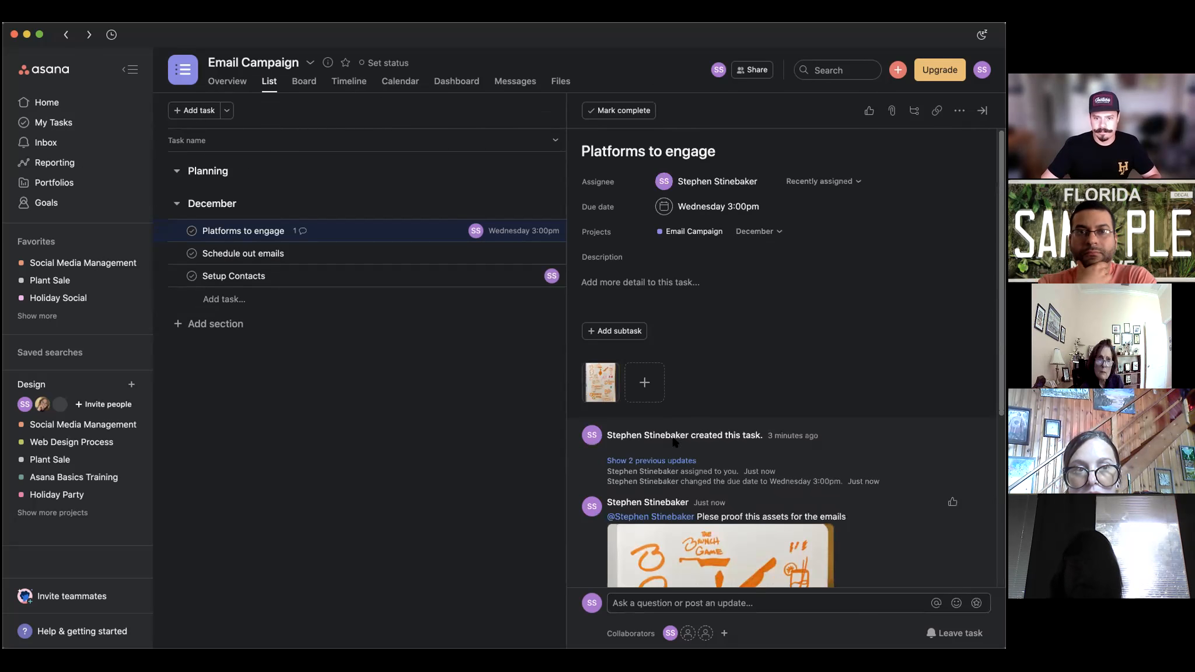
click(647, 516)
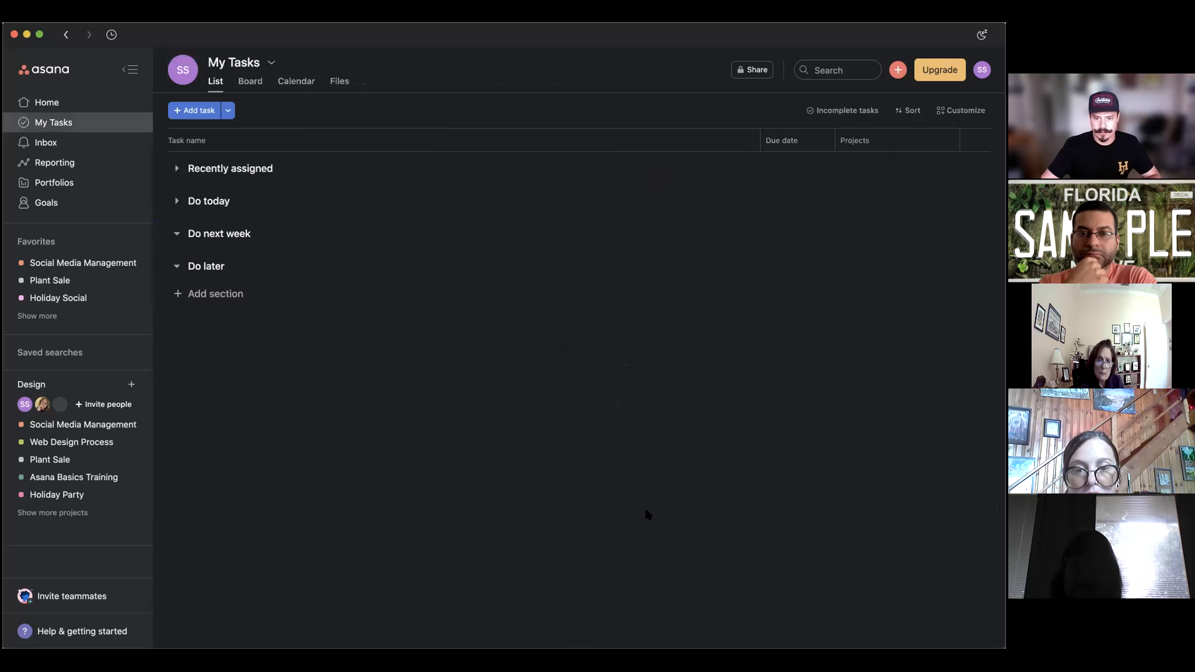
click(66, 35)
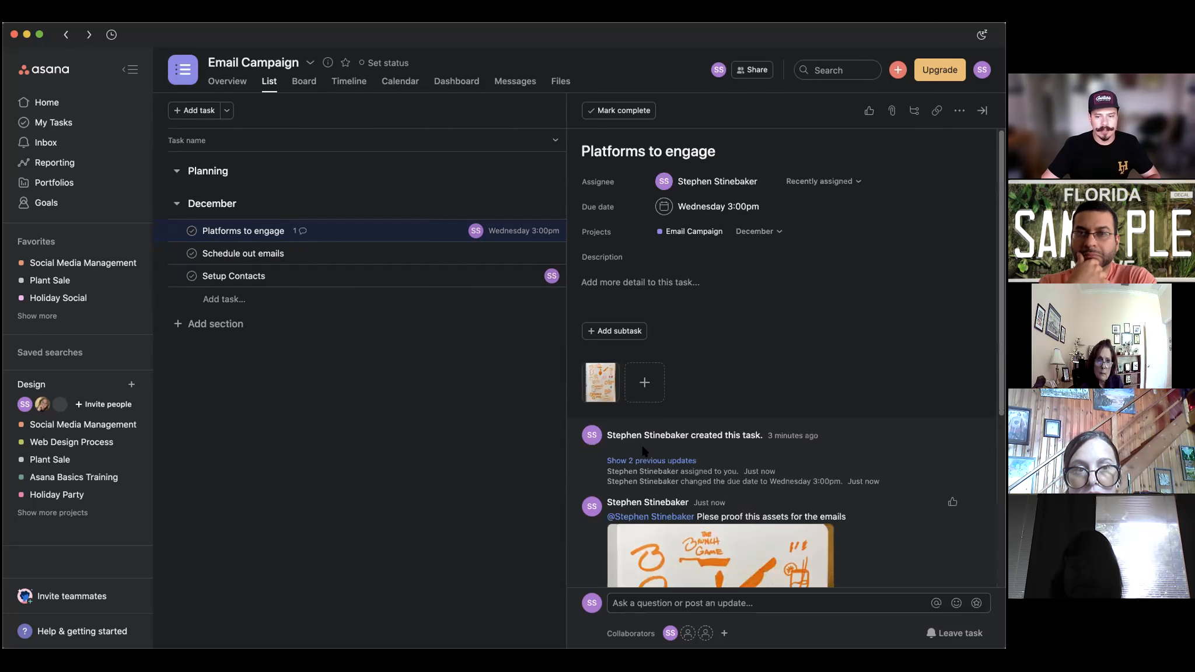
scroll(963, 380, down, 5)
click(952, 354)
Post the reply 'Working on this now. Will update task.' on the task.
scroll(901, 420, down, 4)
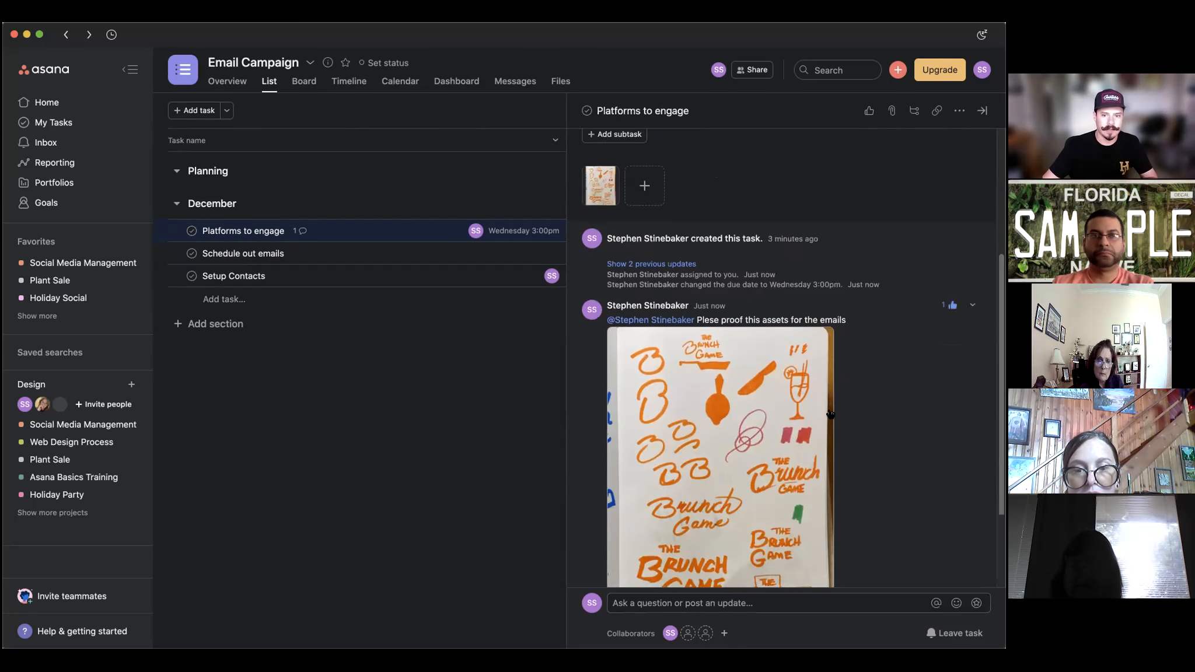
click(768, 601)
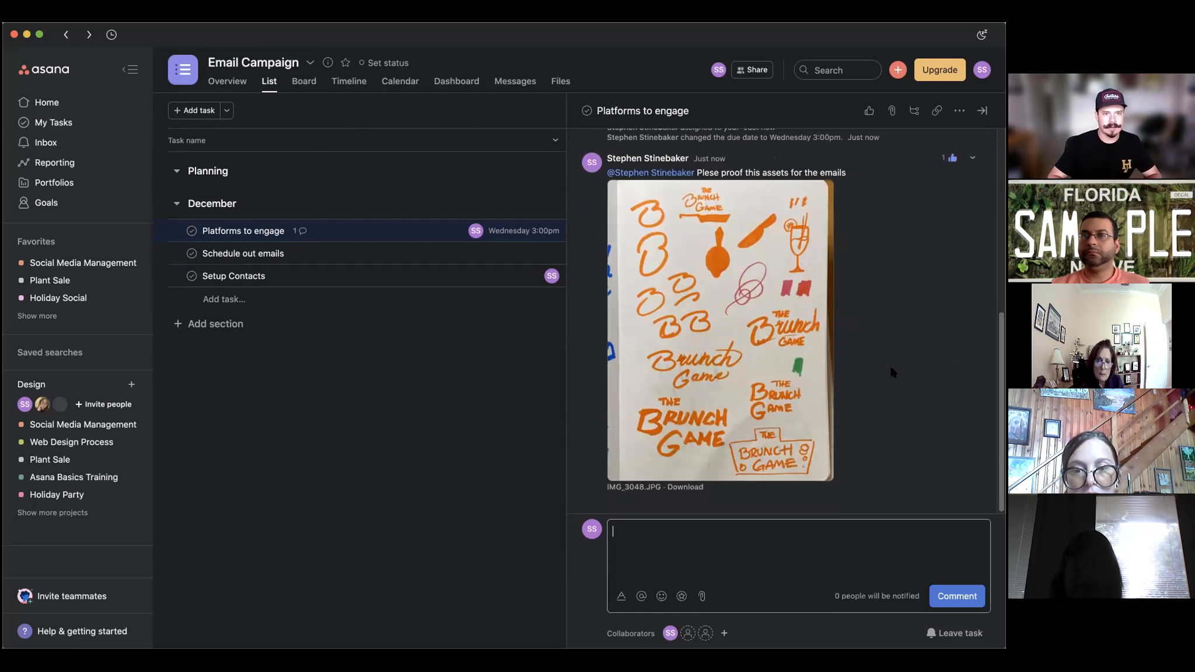
text(Working on this now. Will update task.)
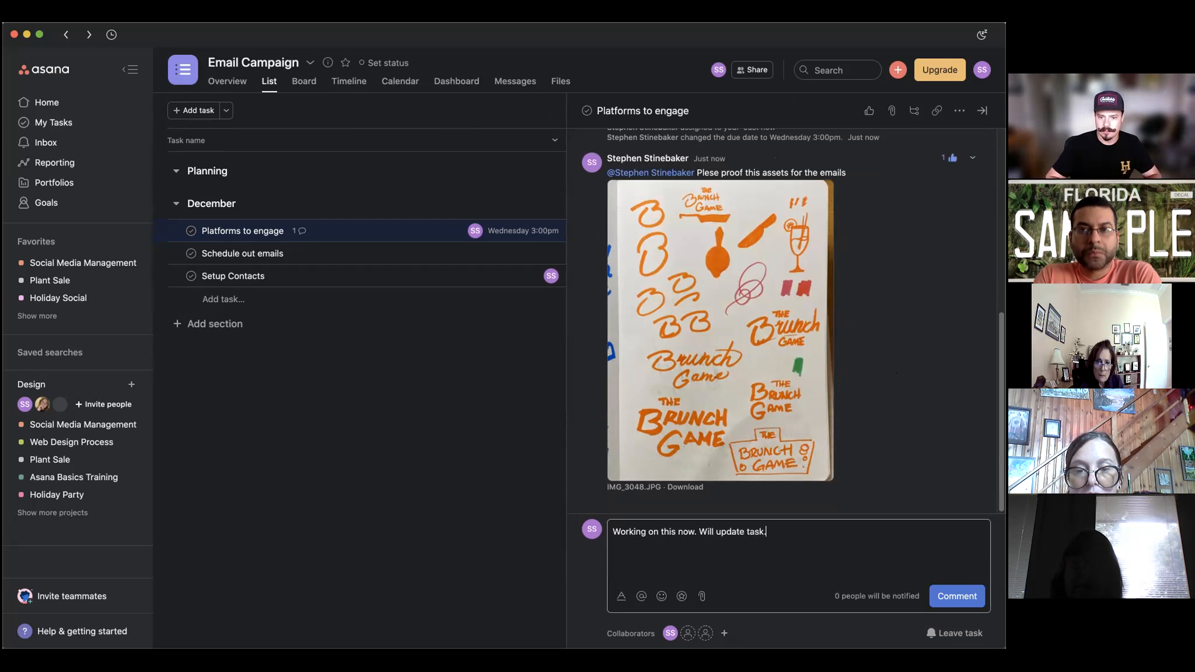
click(949, 596)
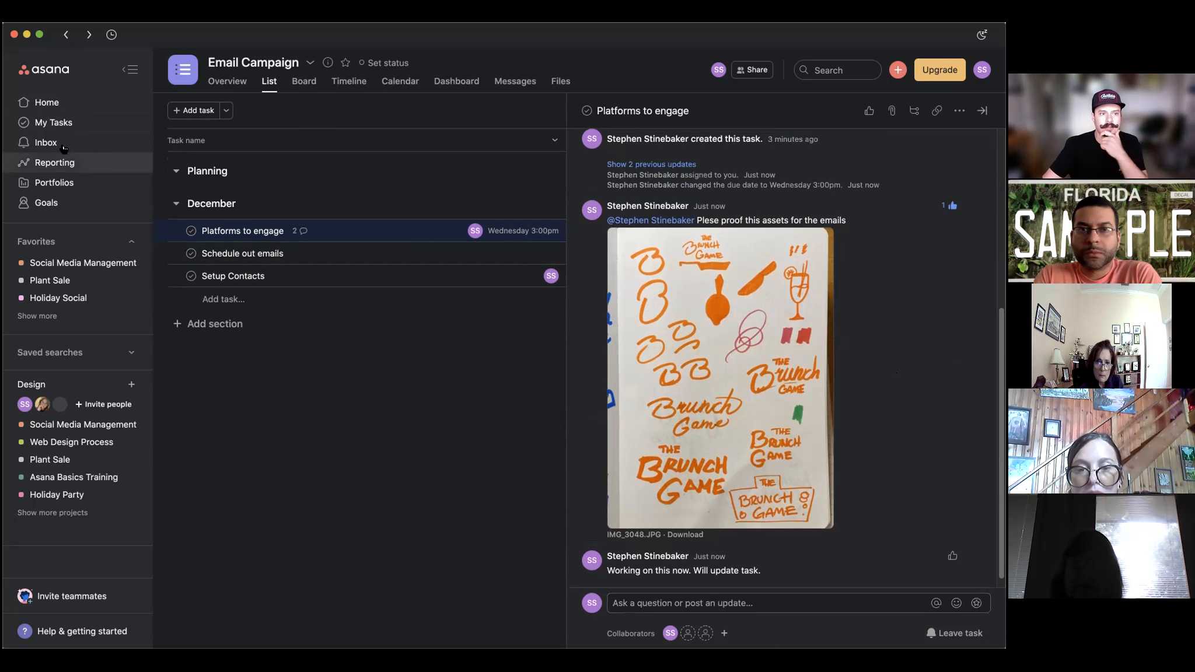
click(111, 143)
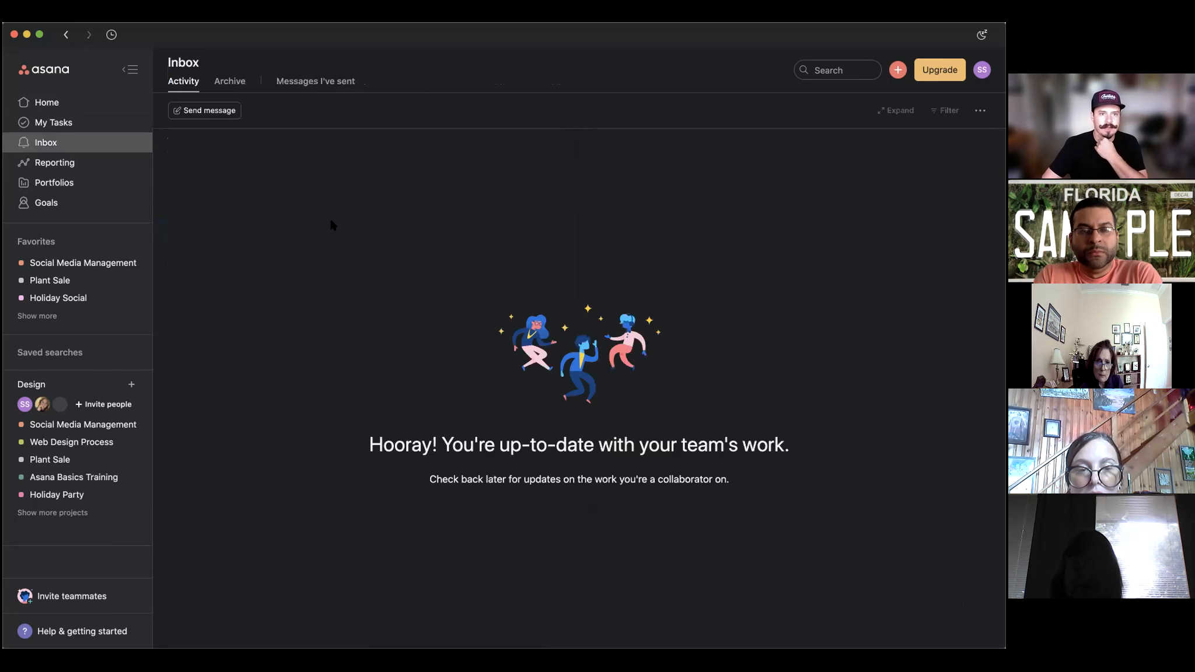
Message a teammate 'Hey how are you doing with your work?' and open the sent thread.
click(204, 110)
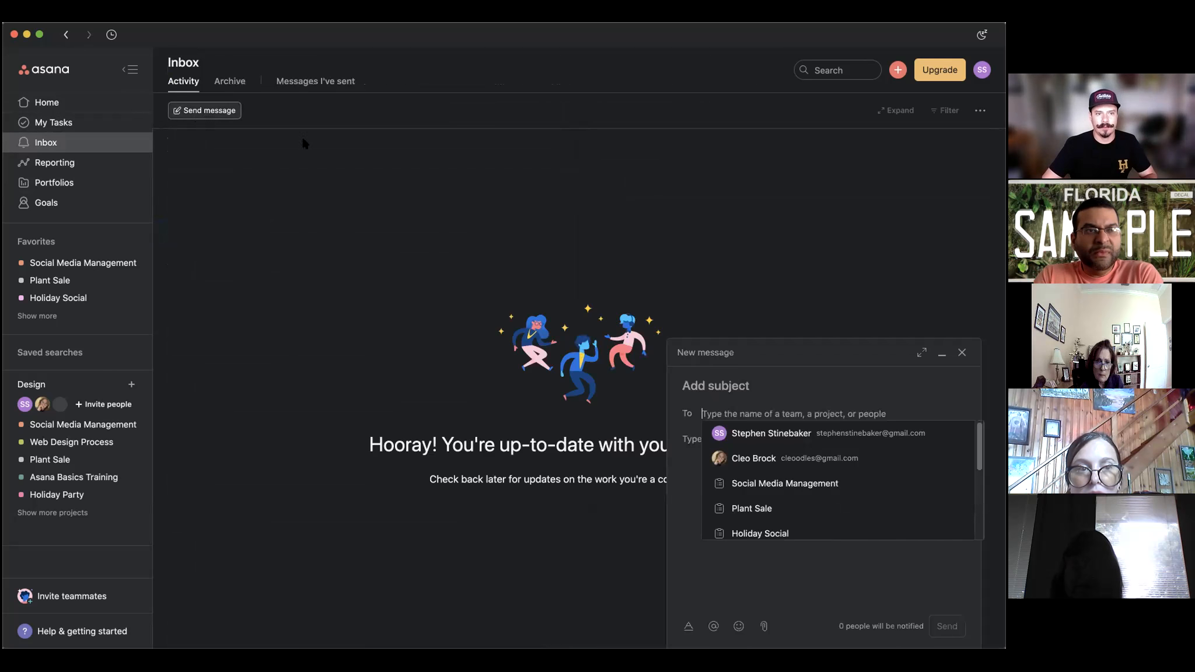
click(753, 458)
click(756, 466)
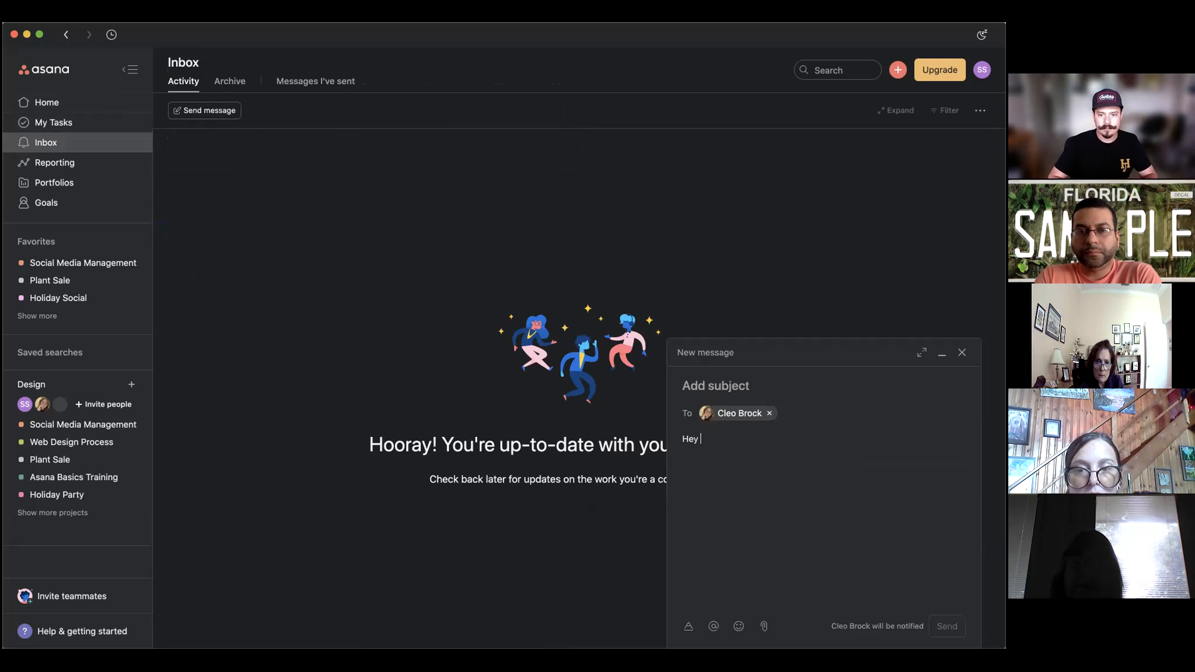
text(Hey how are you doing with your work?)
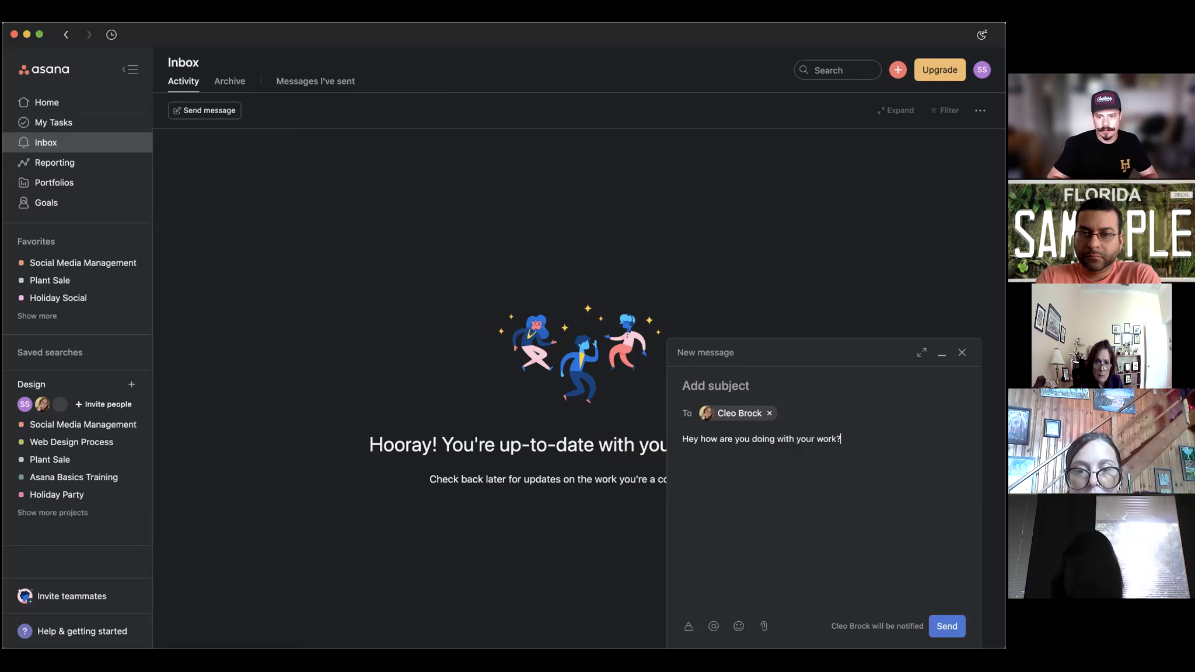
click(943, 629)
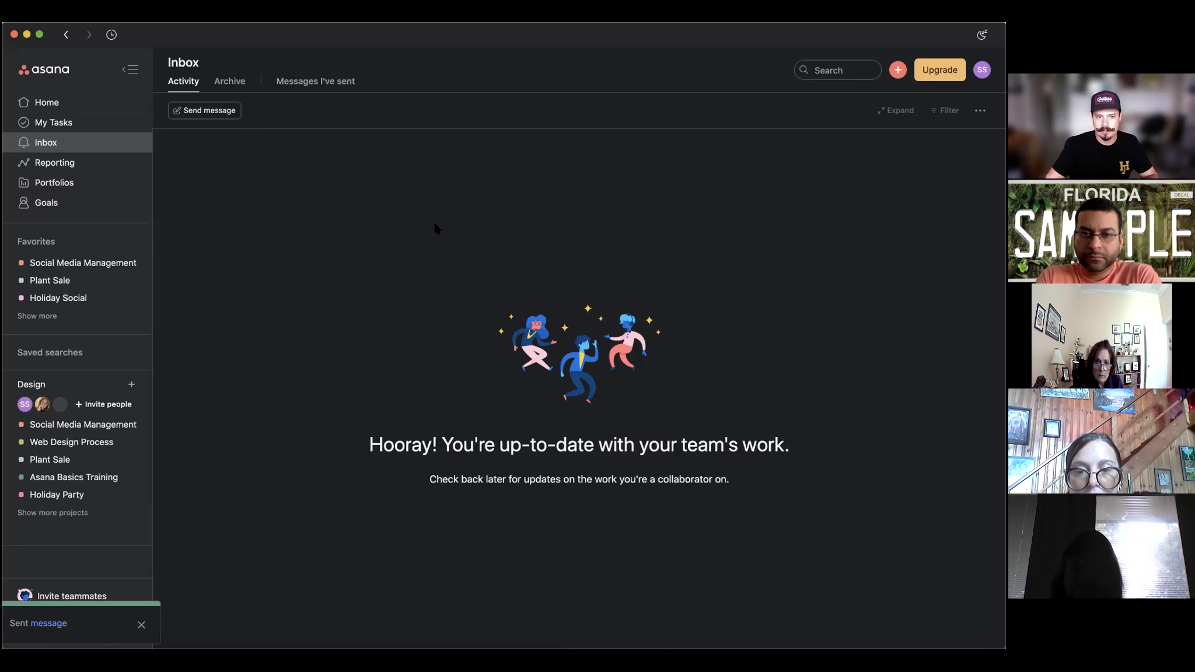
click(56, 624)
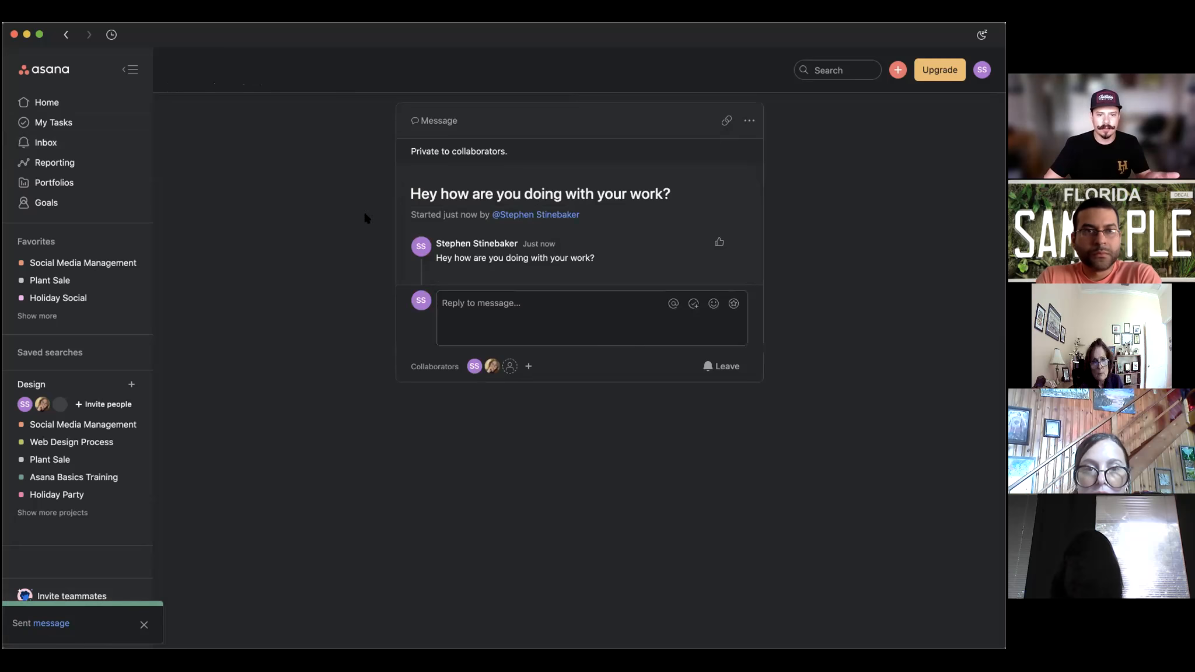
Remove the teammate from the message's collaborators, then go back to Home.
click(527, 366)
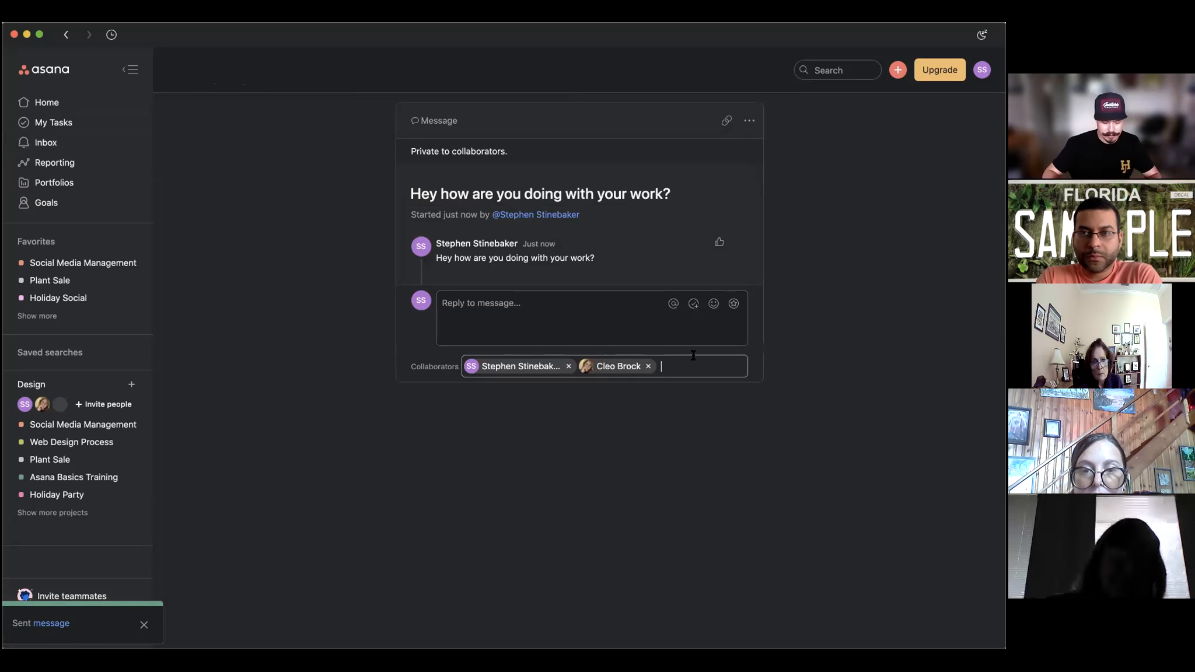
text(@mark)
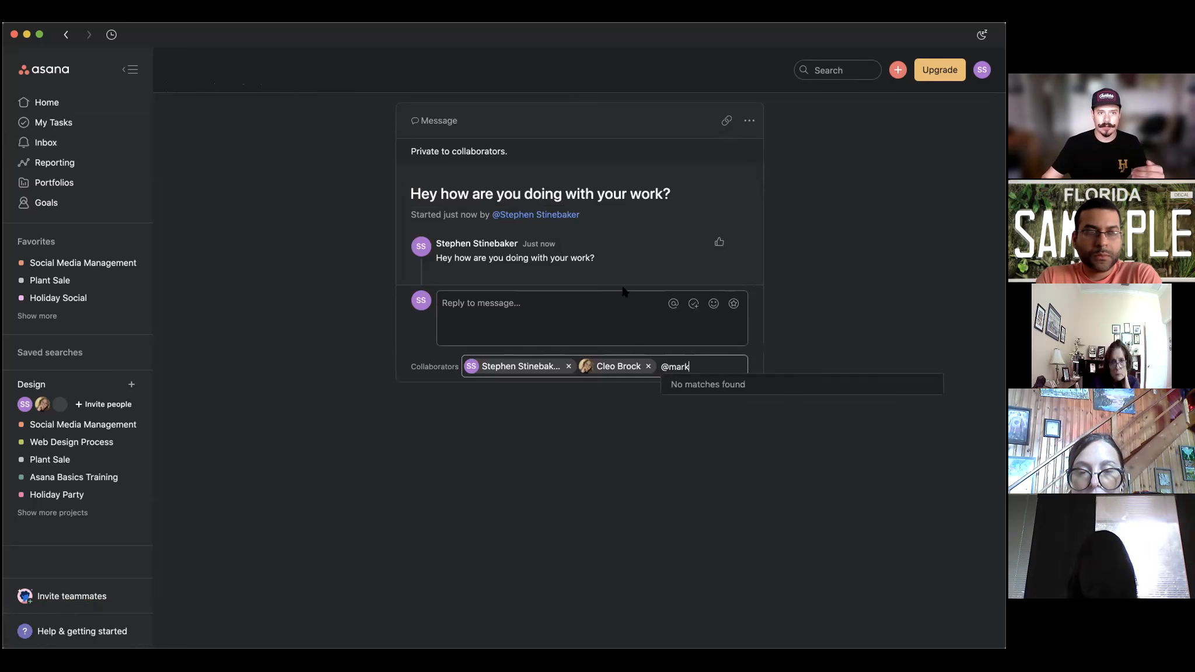
click(308, 291)
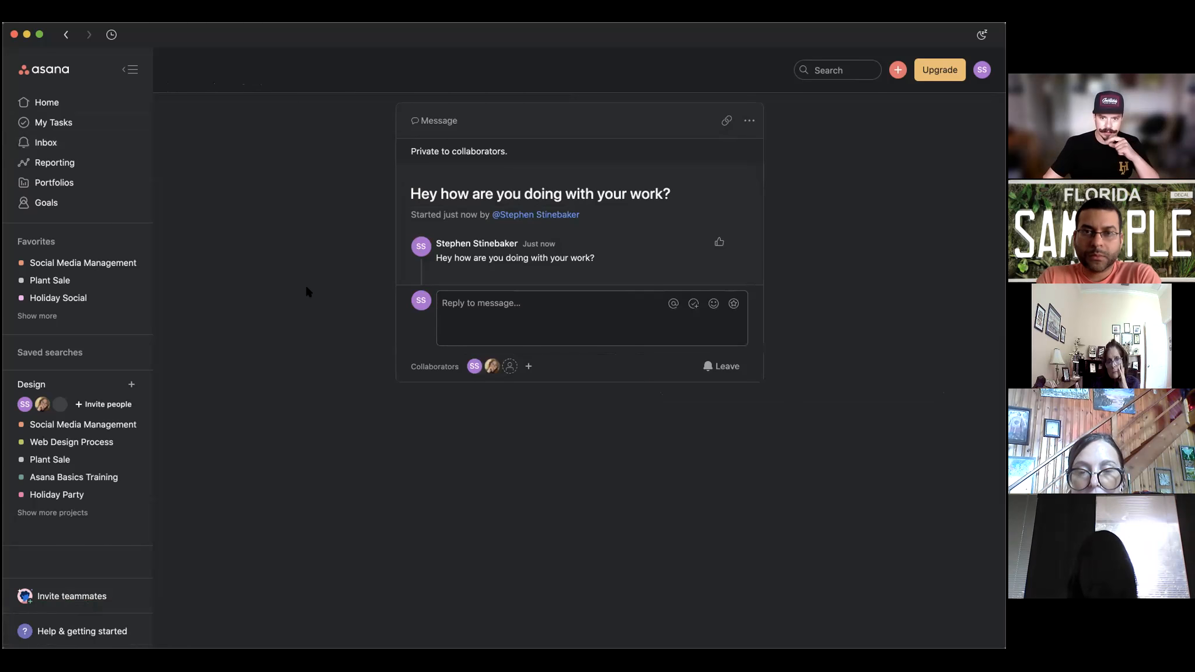
mouse_move(492, 366)
click(497, 361)
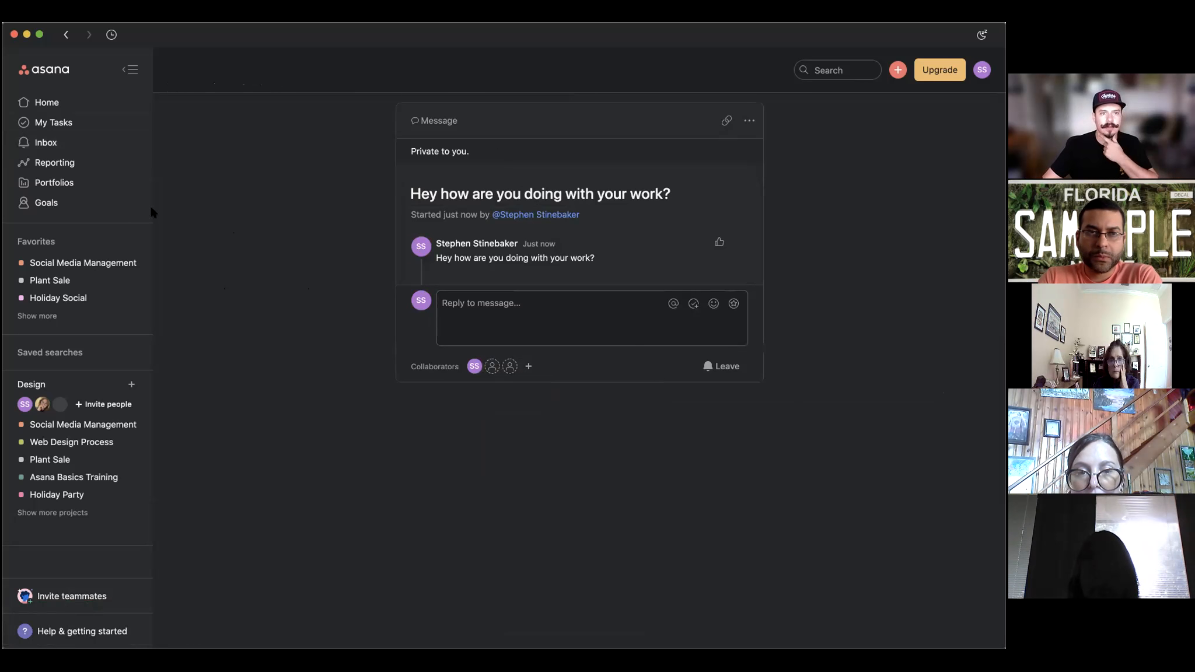
click(65, 121)
click(81, 109)
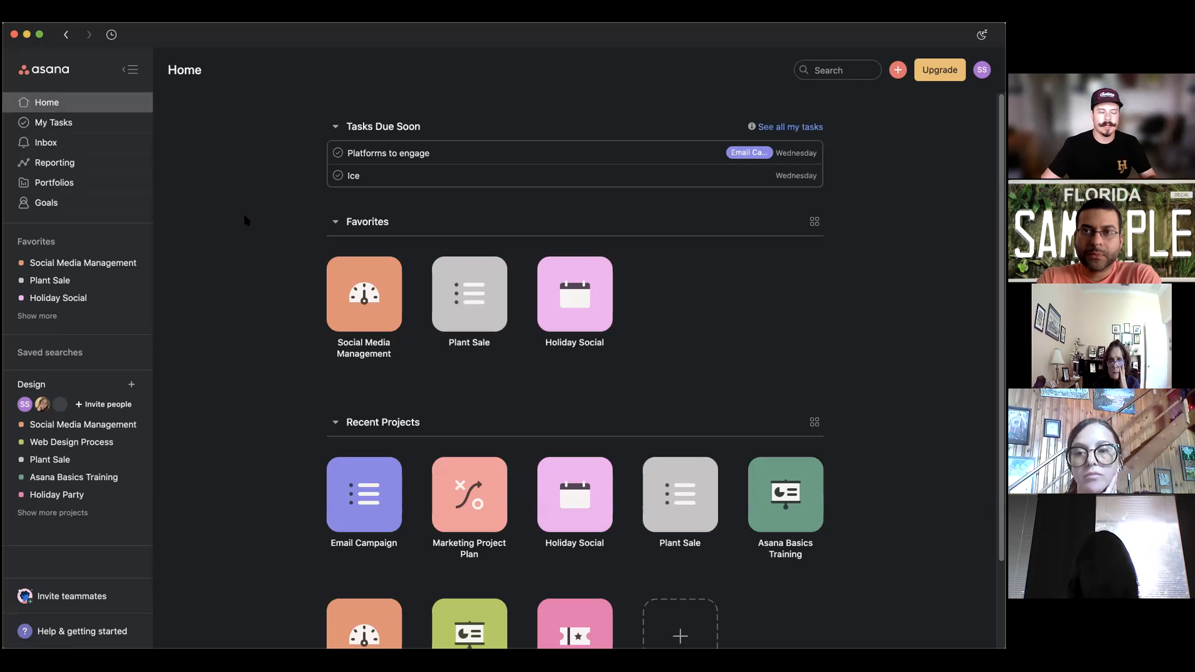
Open Plant Sale from Favorites, then return Home and review favorite and recent projects.
click(471, 298)
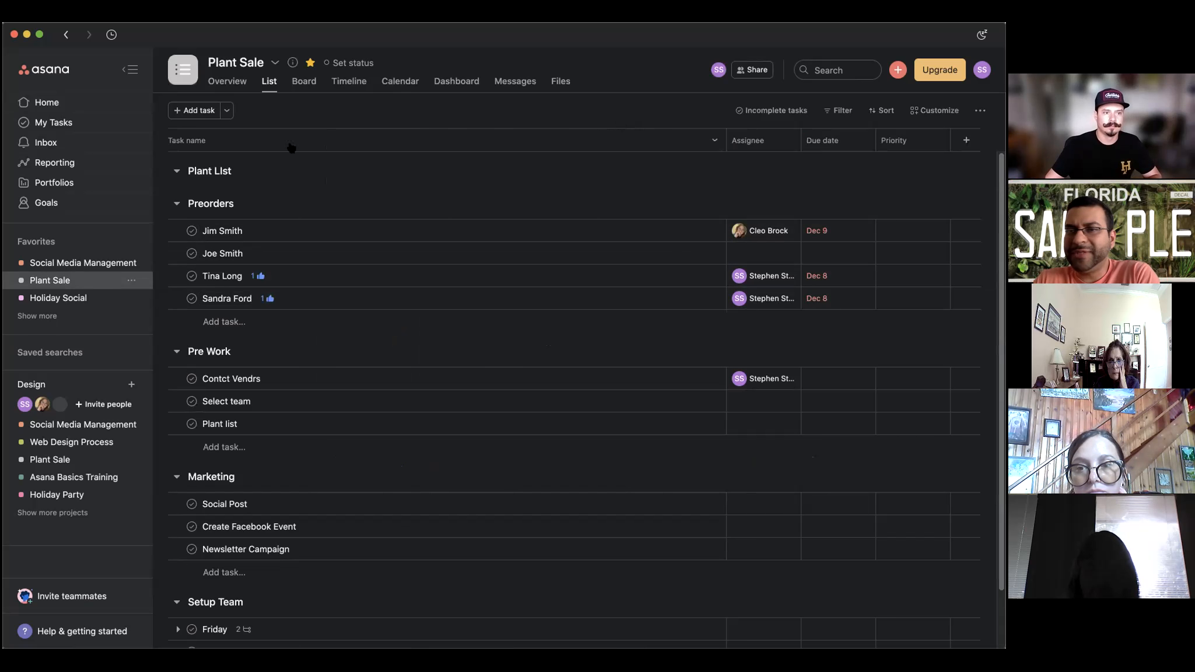
click(75, 102)
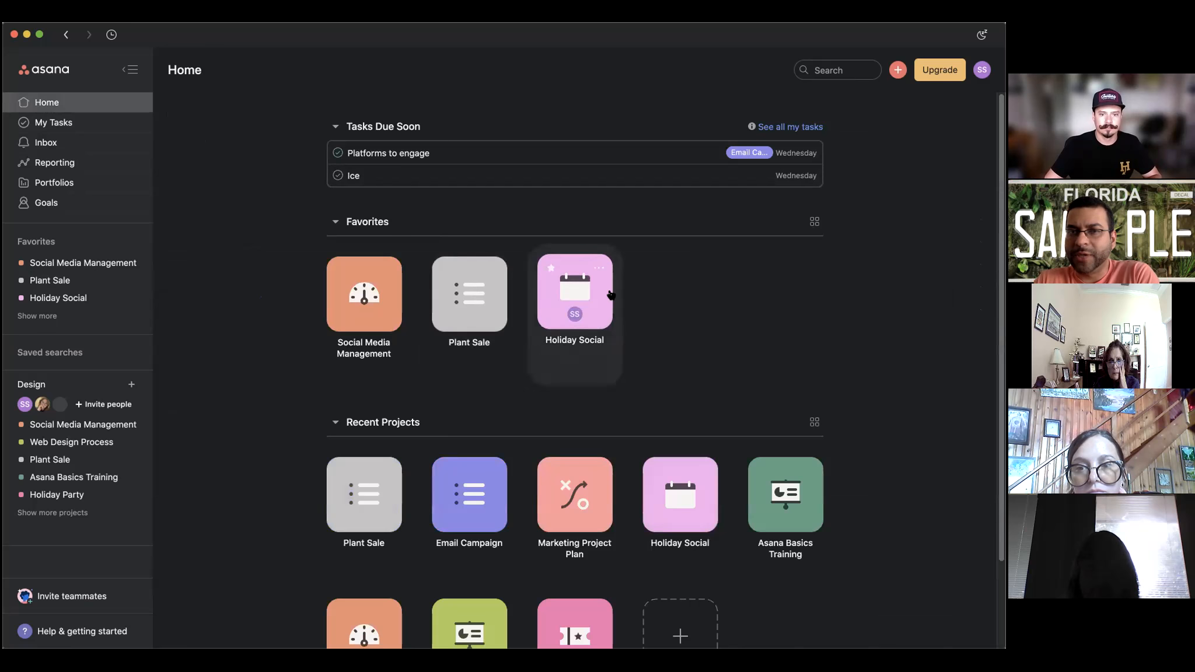
scroll(670, 283, down, 2)
scroll(670, 283, down, 2)
scroll(749, 242, up, 1)
scroll(748, 243, down, 1)
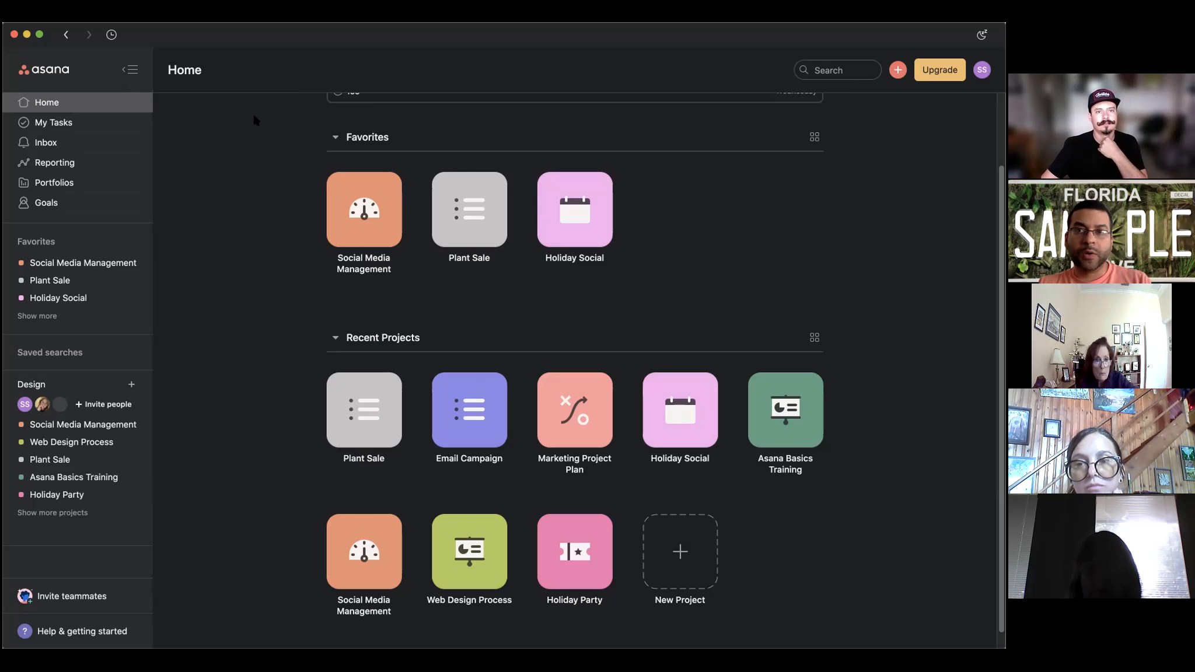
scroll(257, 134, up, 3)
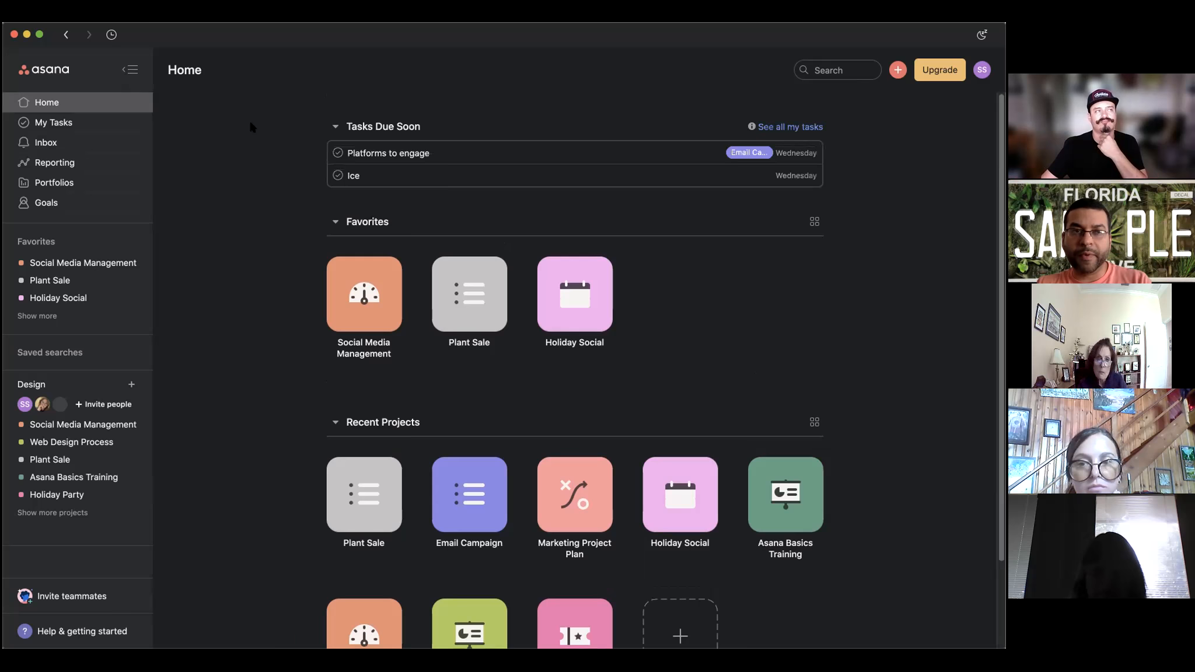
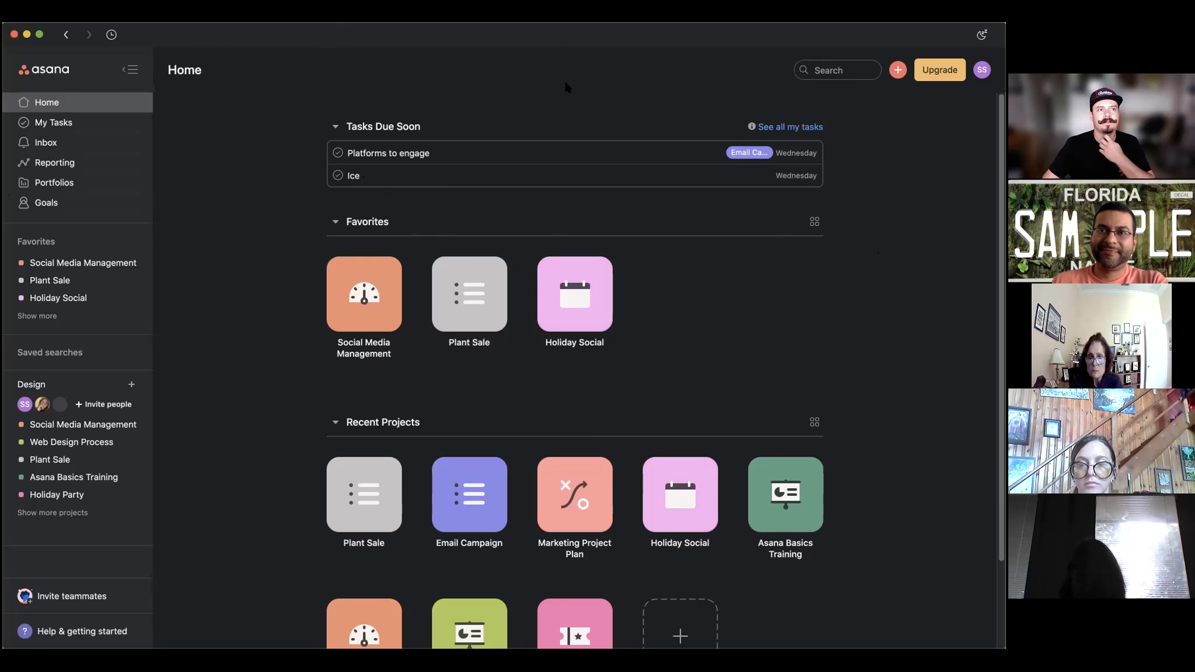
Open the Web Design Process project, scroll through its task sections, then go to My Tasks.
double_click(650, 63)
click(634, 62)
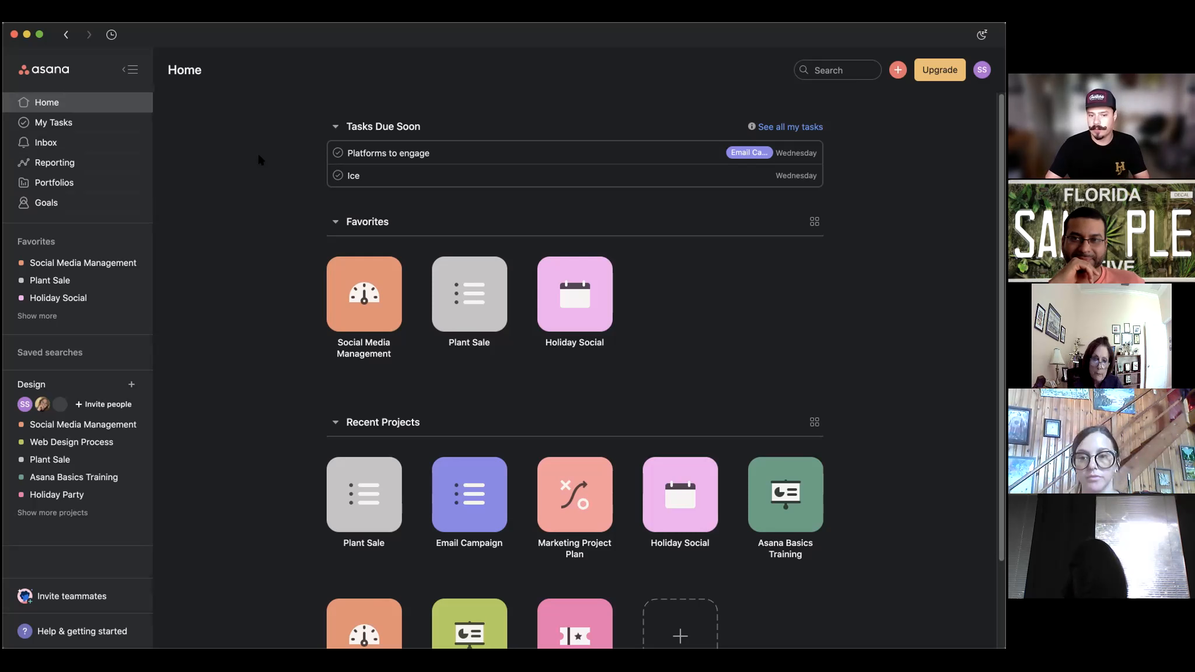
scroll(453, 343, down, 3)
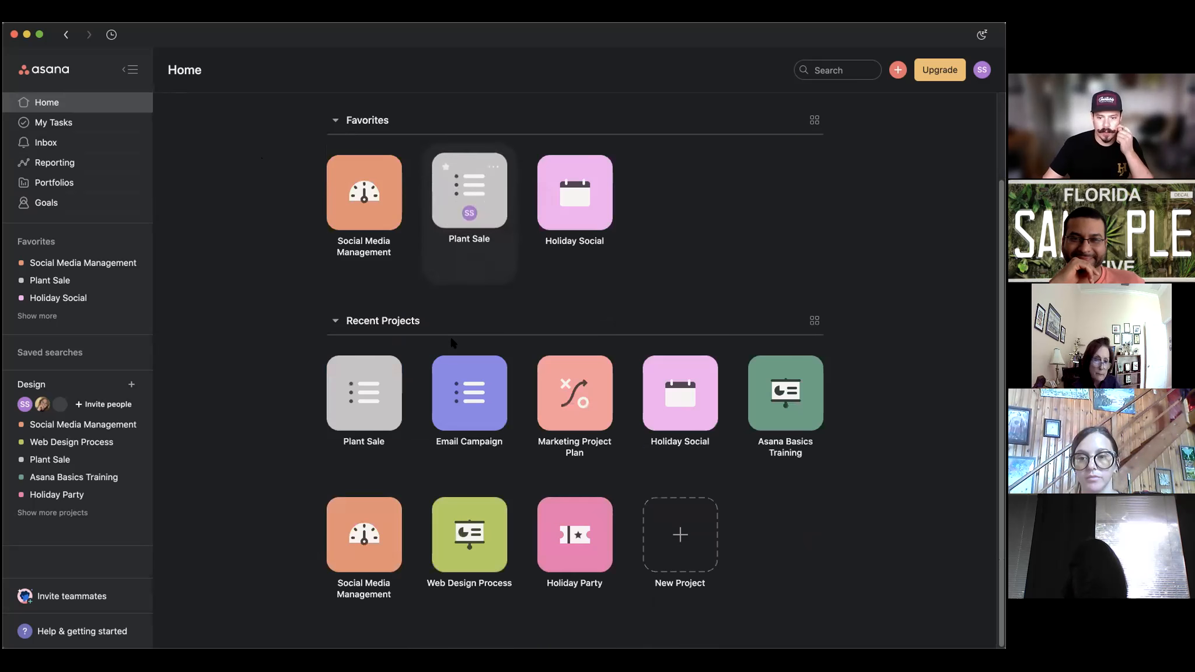
click(468, 521)
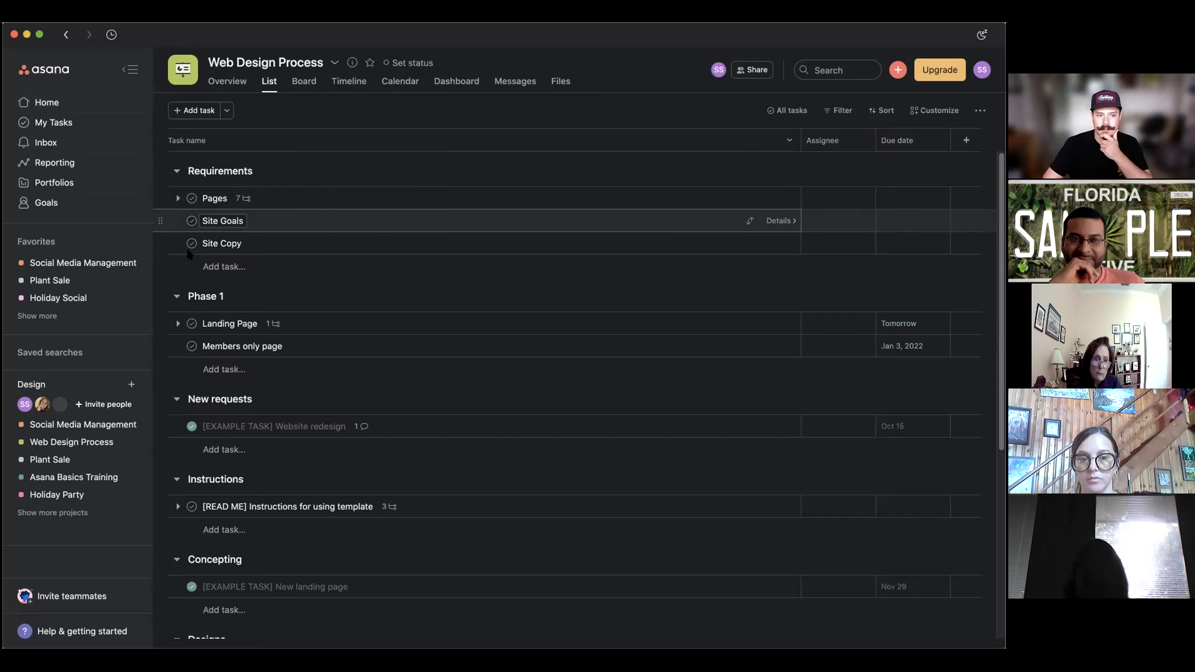
scroll(268, 397, down, 5)
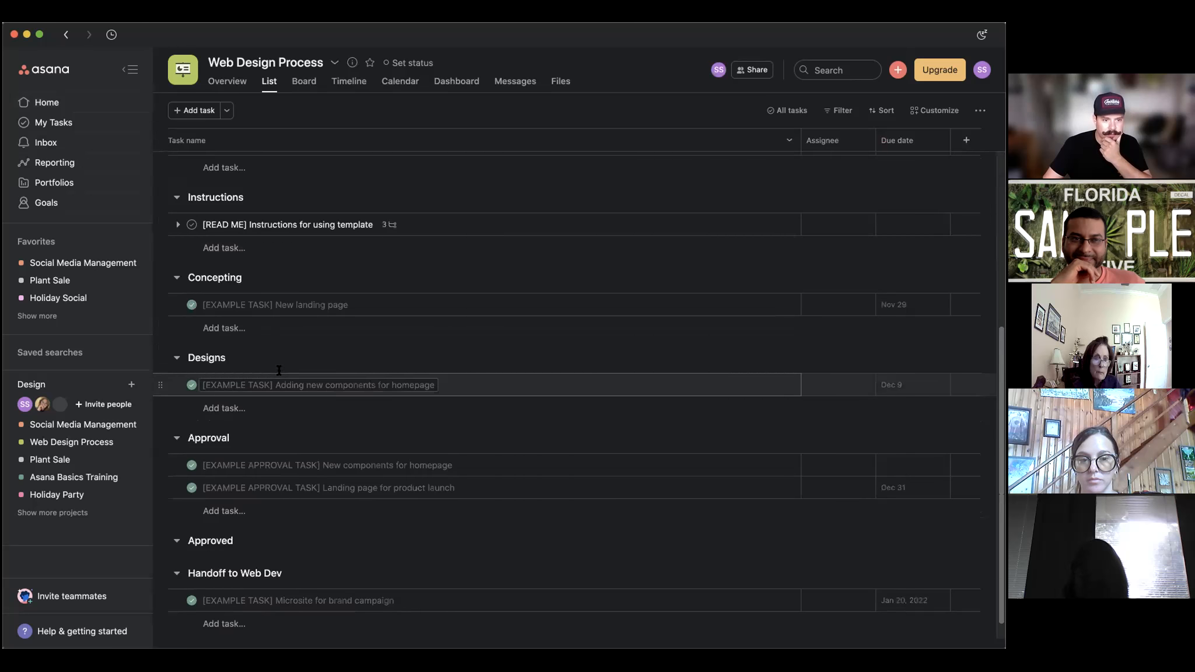
scroll(271, 368, up, 4)
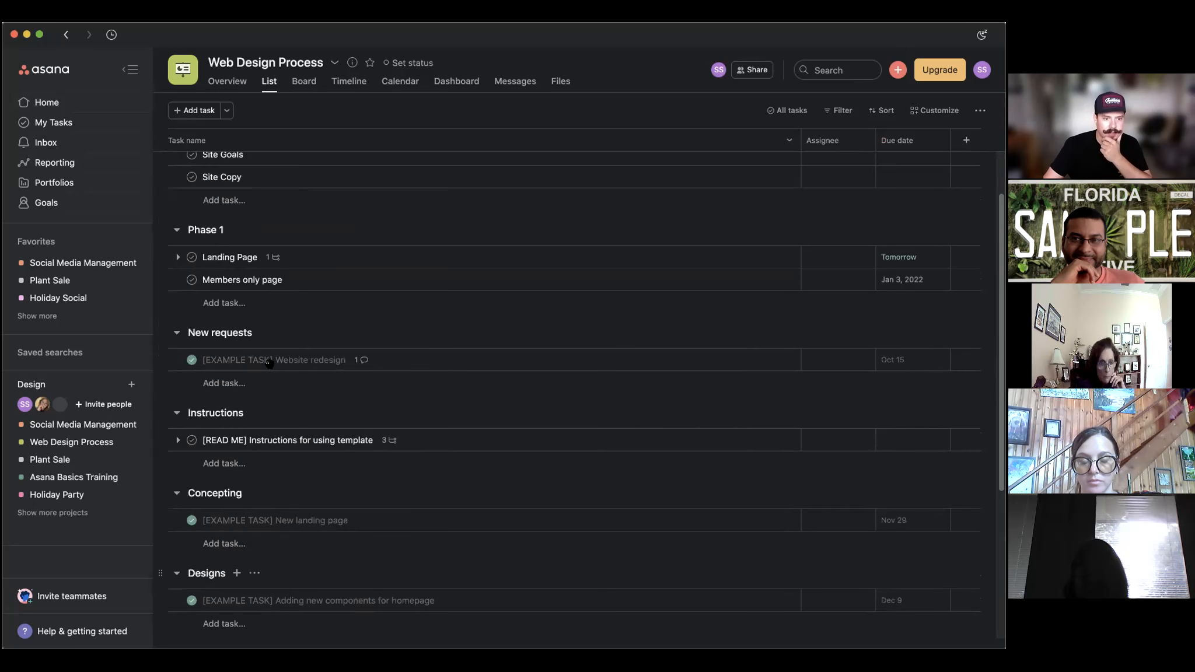
scroll(269, 362, up, 1)
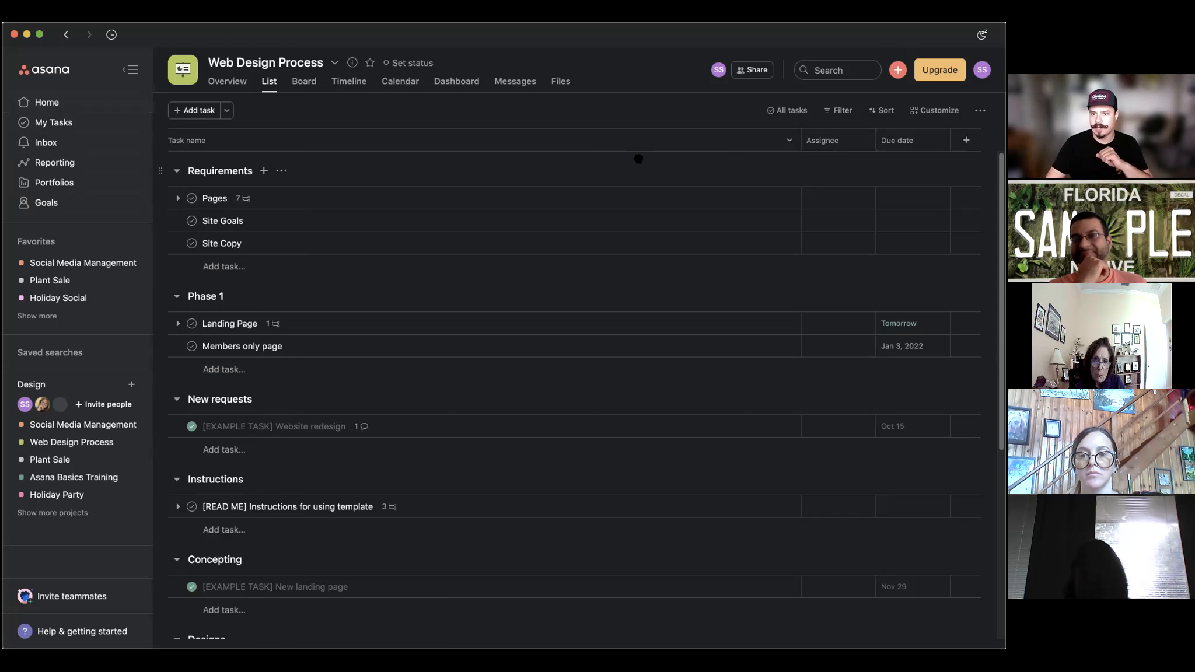
click(65, 121)
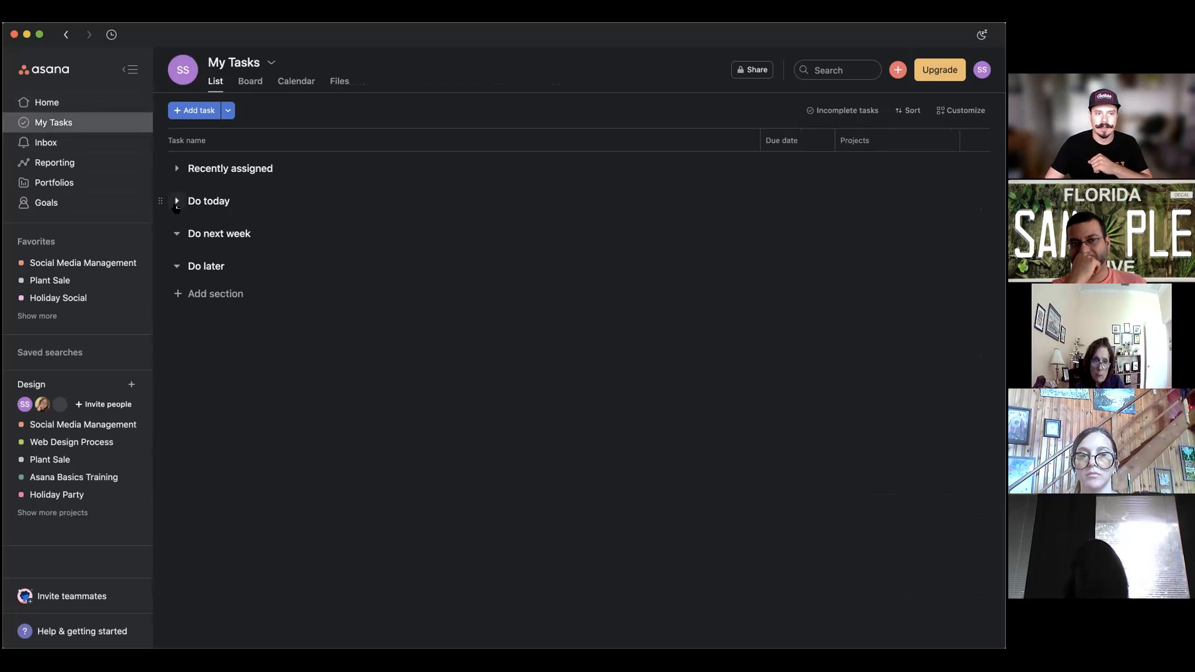
Expand Recently assigned to list tasks like Email Campaign and Plant Sale with due dates.
click(178, 170)
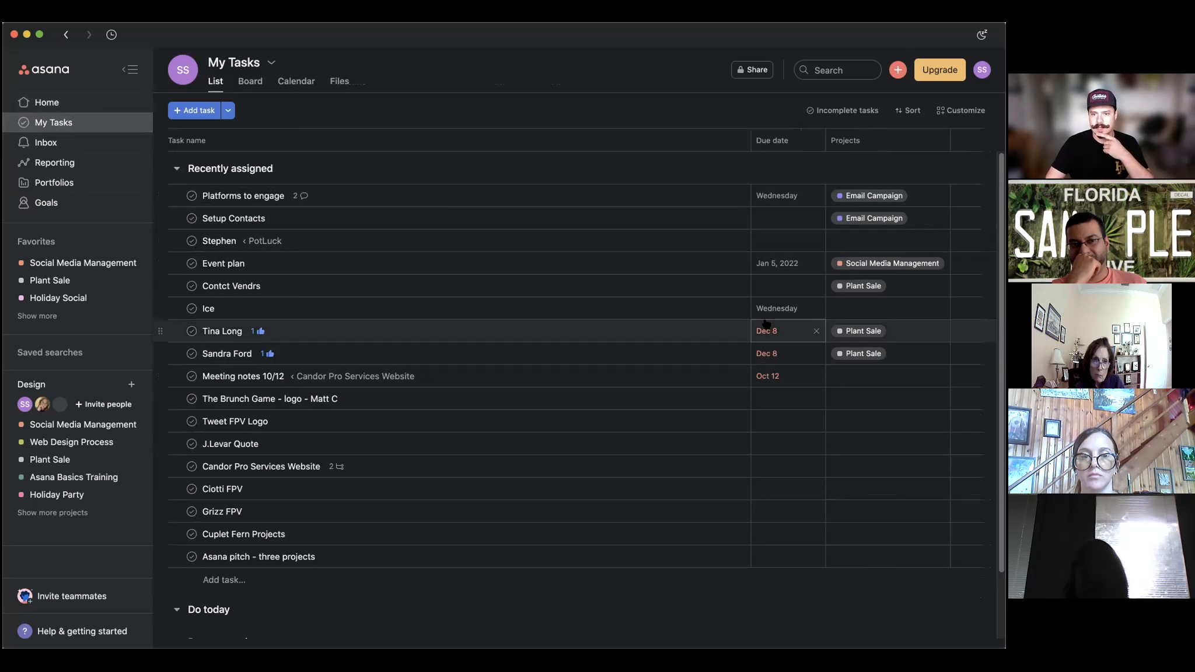
Jump to Plant Sale from a task's project tag, scan its sections, and return Home.
click(853, 331)
click(771, 329)
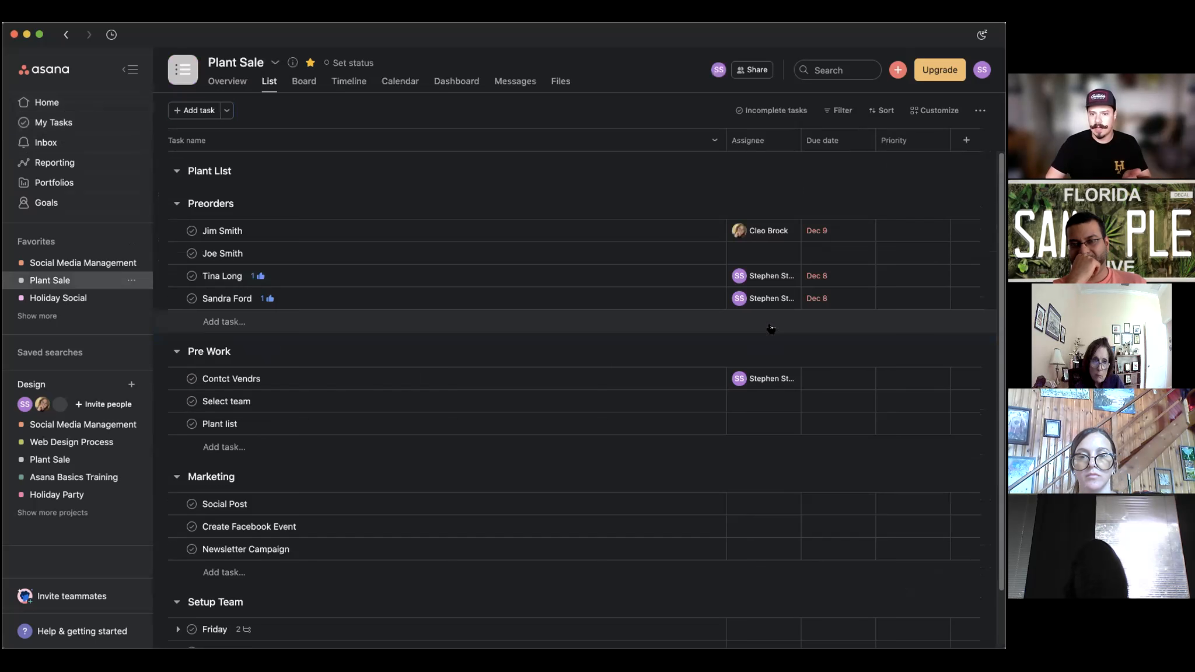
scroll(487, 301, down, 2)
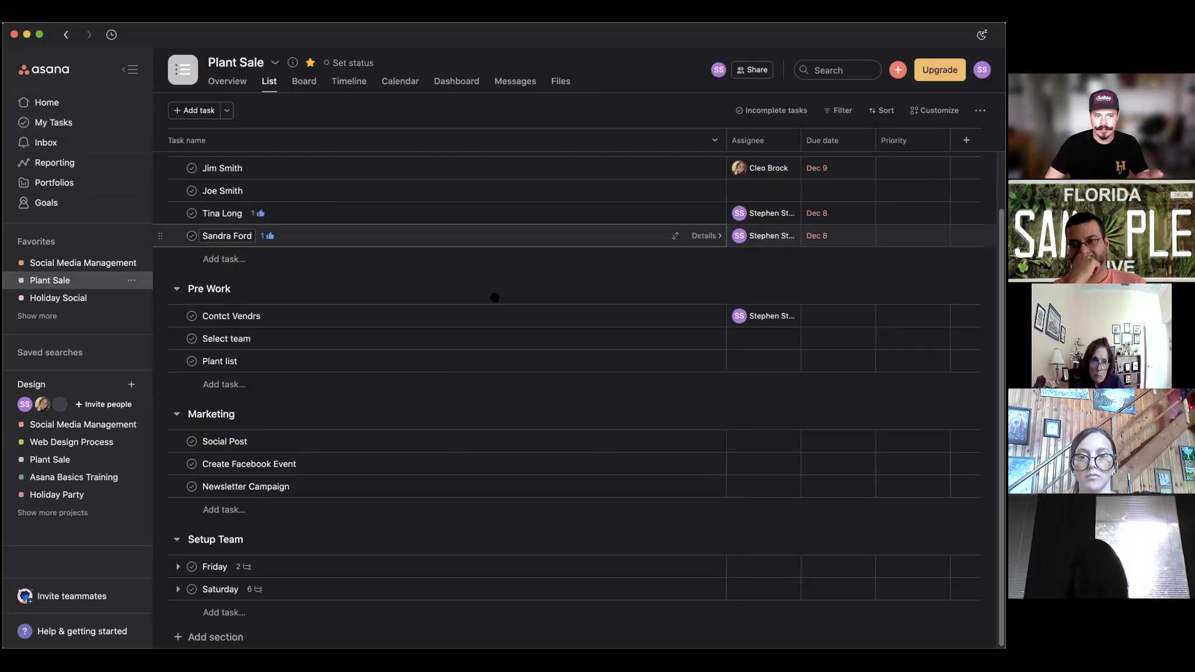
scroll(578, 277, up, 1)
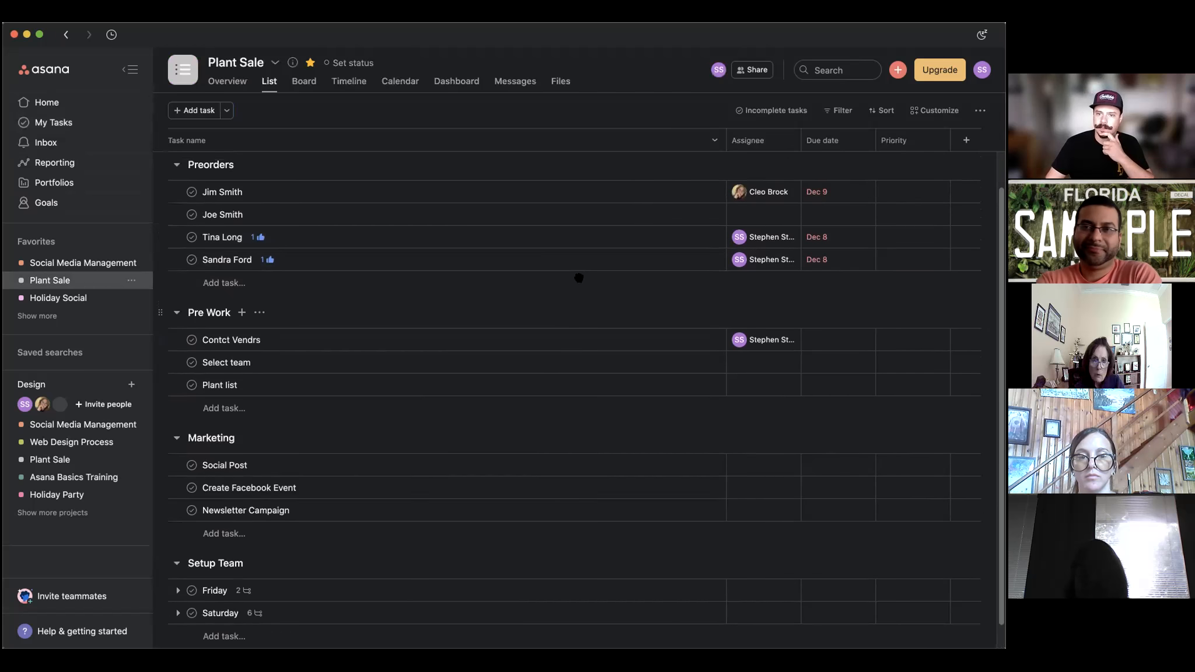
scroll(579, 278, up, 1)
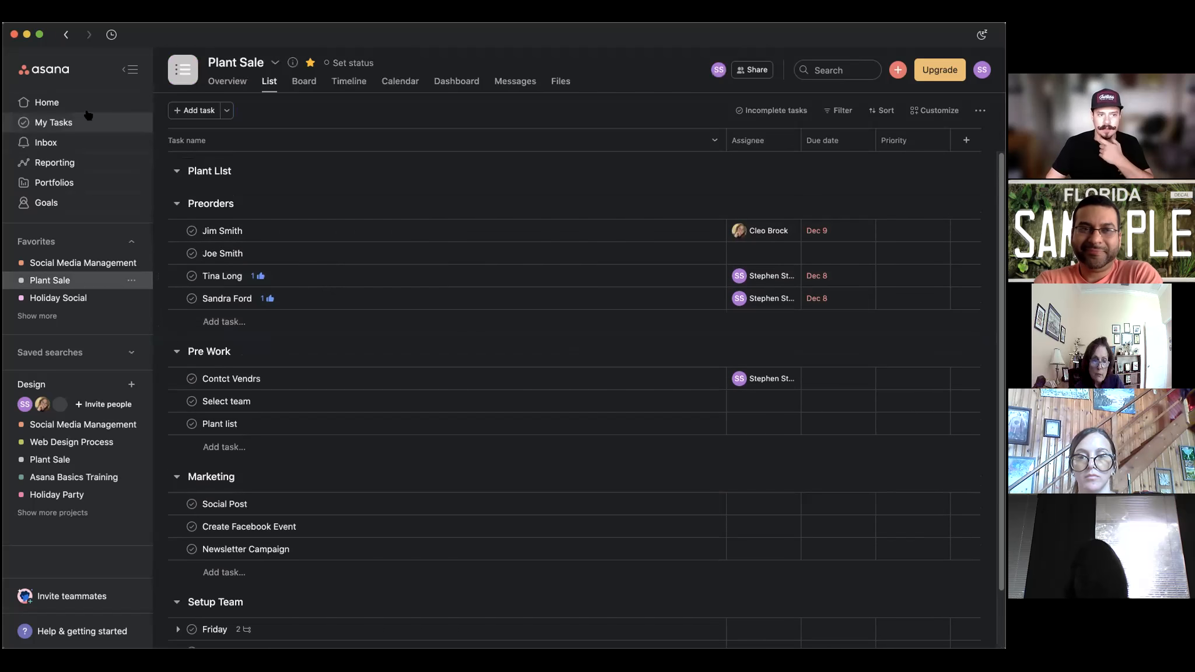
click(63, 108)
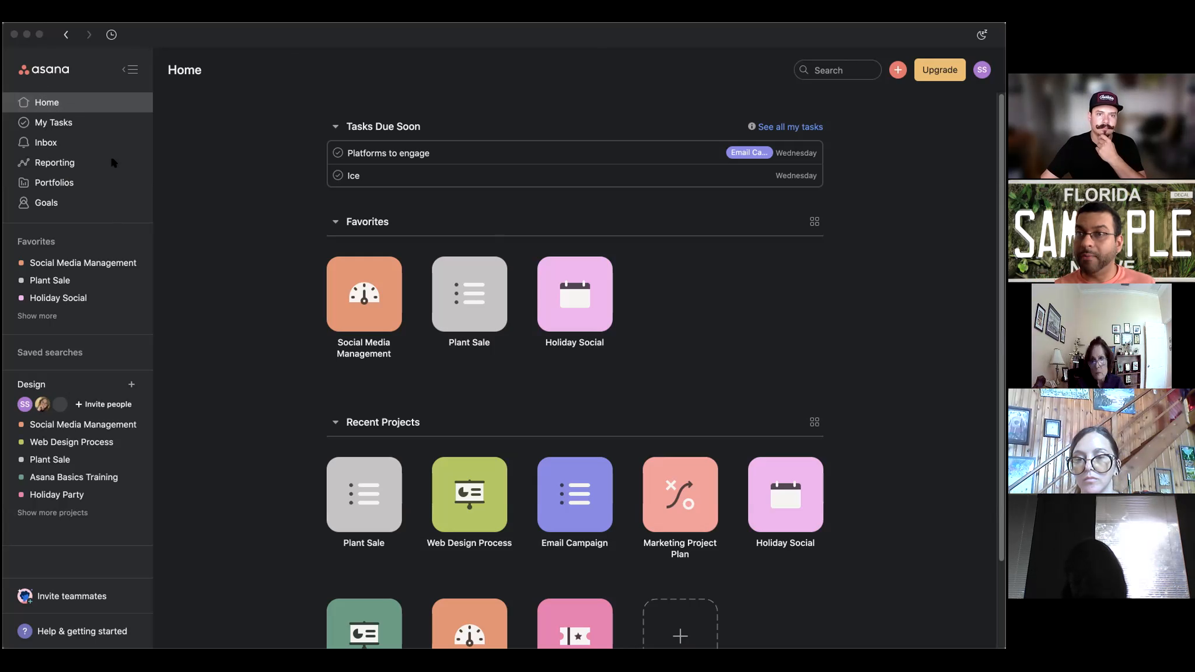
Expand and collapse Saved searches, then bring up the Task, Project, Message and Invite create menu.
click(880, 272)
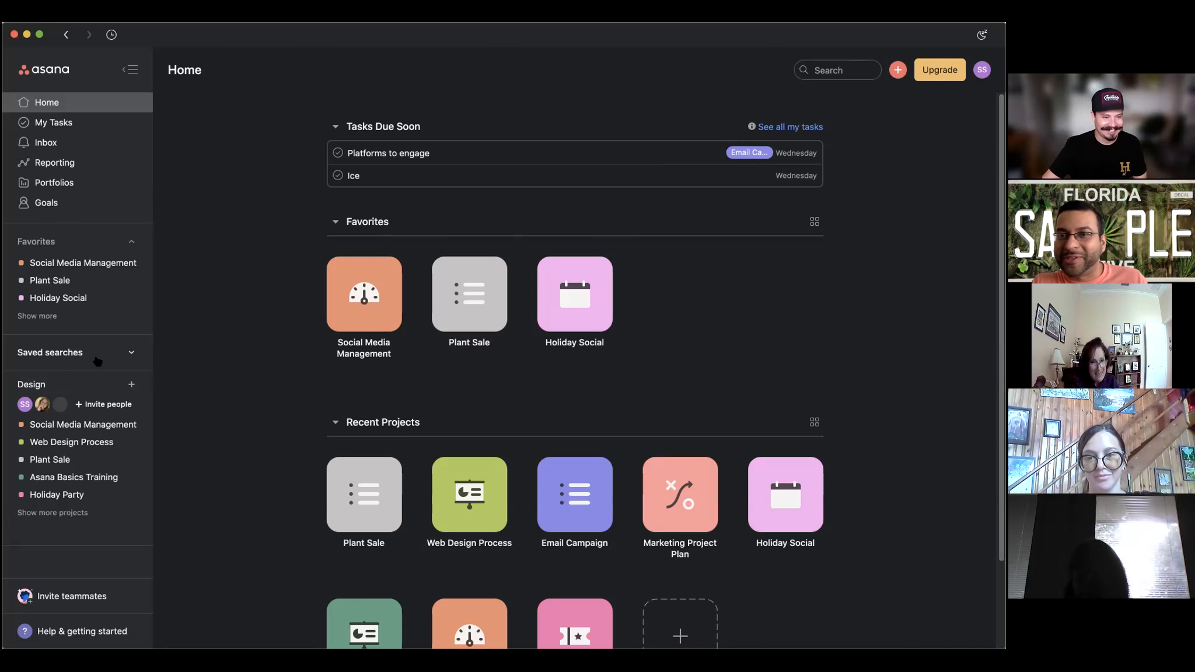
click(132, 353)
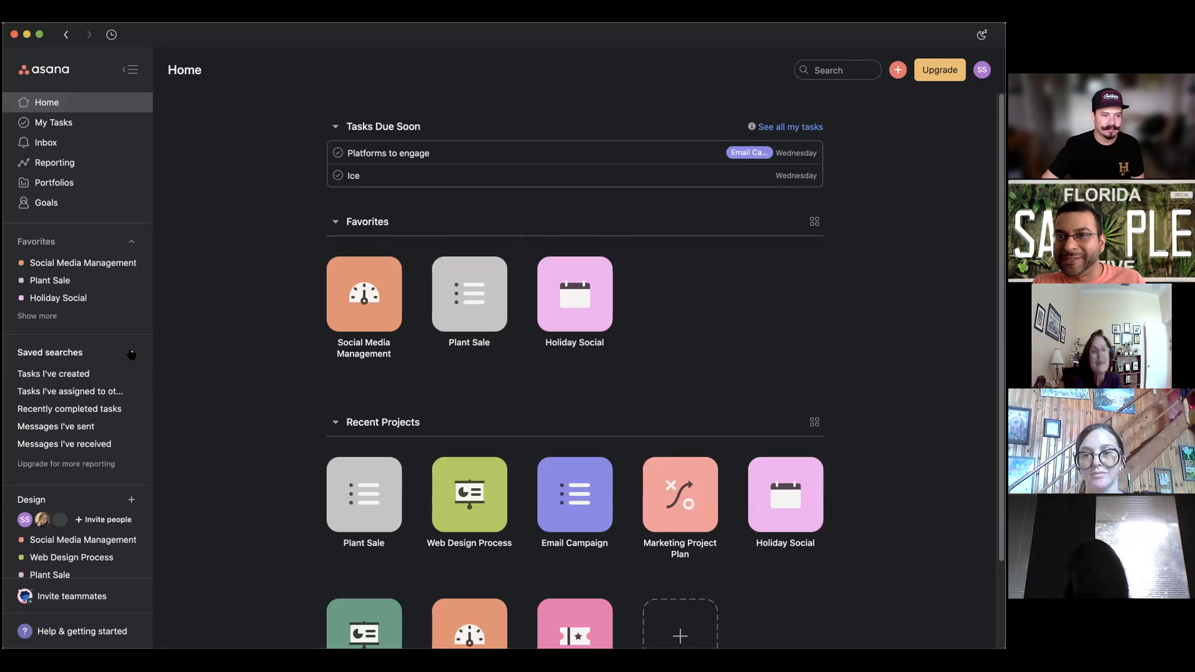
click(132, 355)
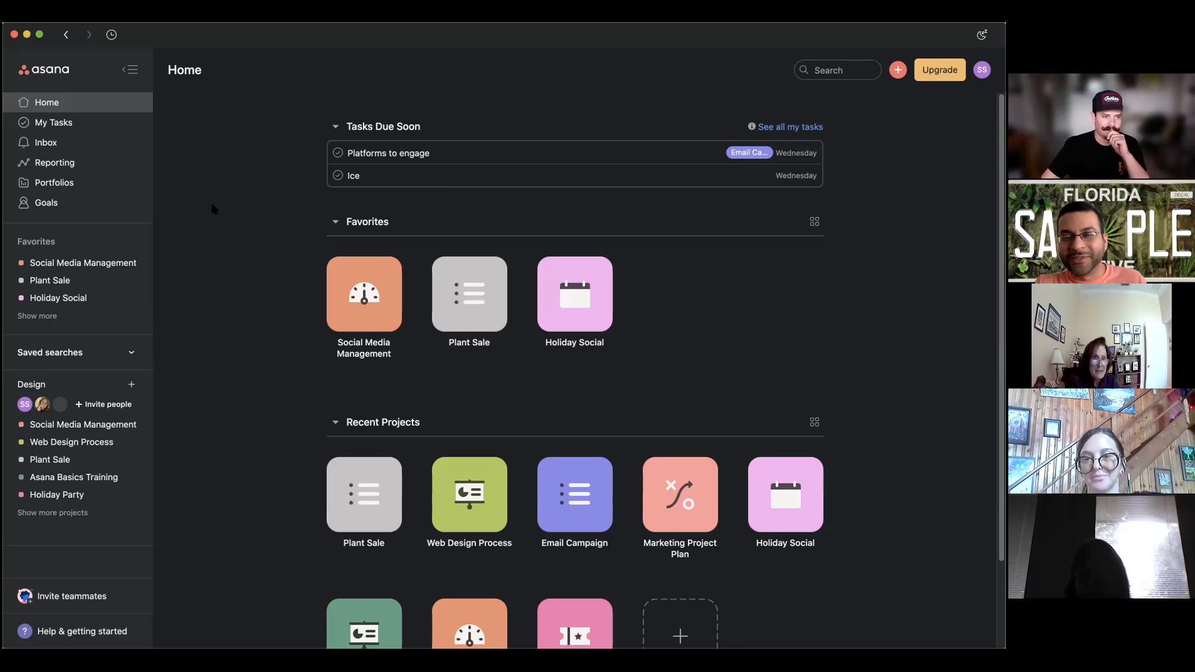
click(897, 70)
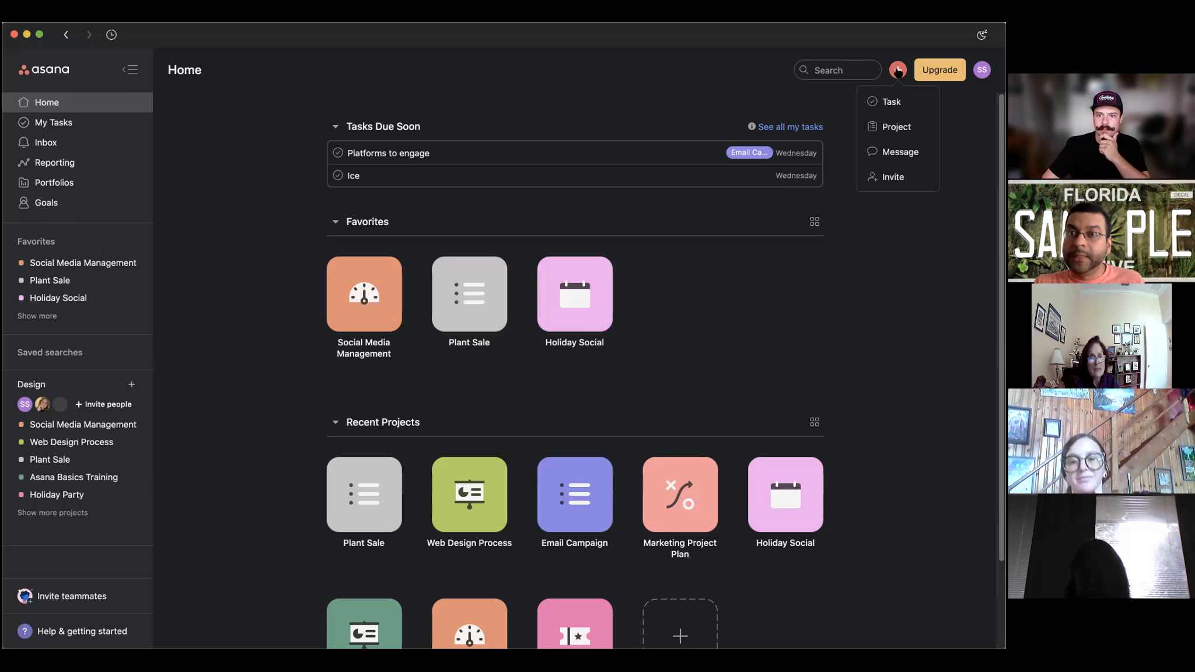
Reach the Create a new project screen with Blank project, template and spreadsheet-import options.
click(894, 129)
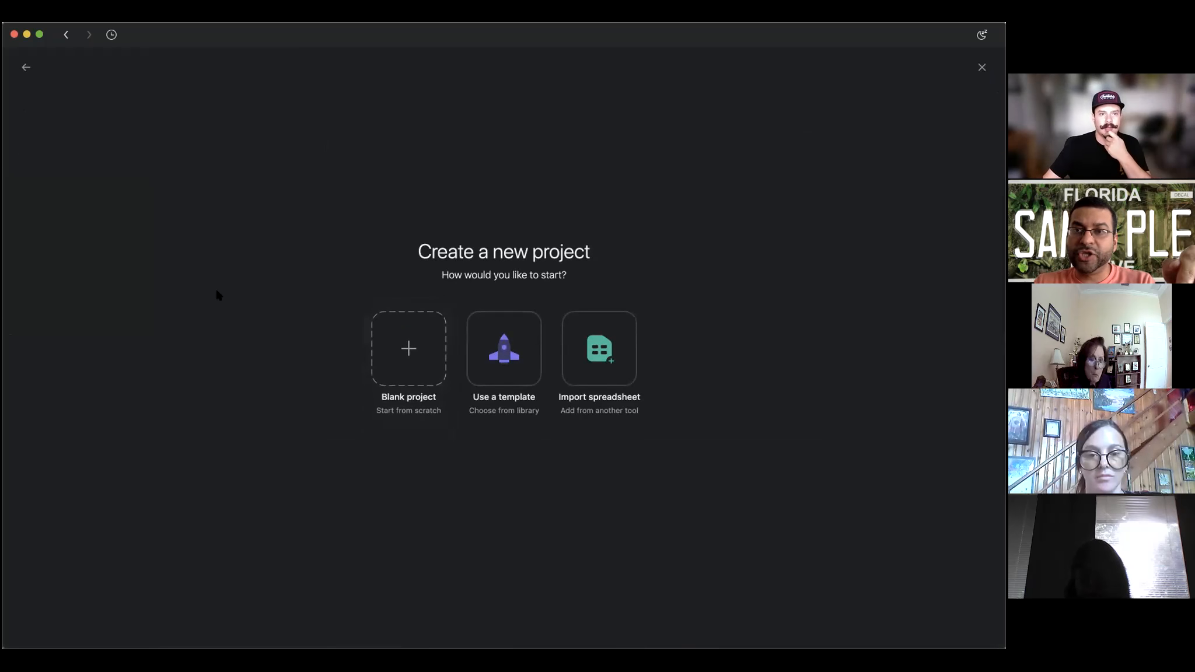
click(26, 67)
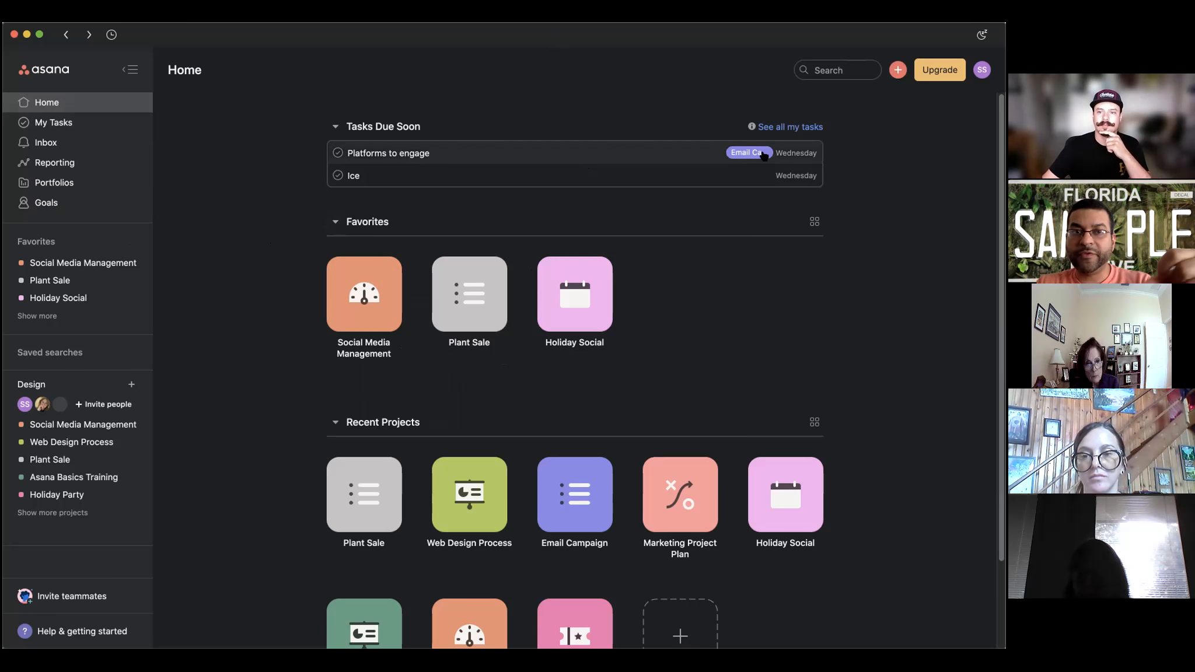
click(897, 69)
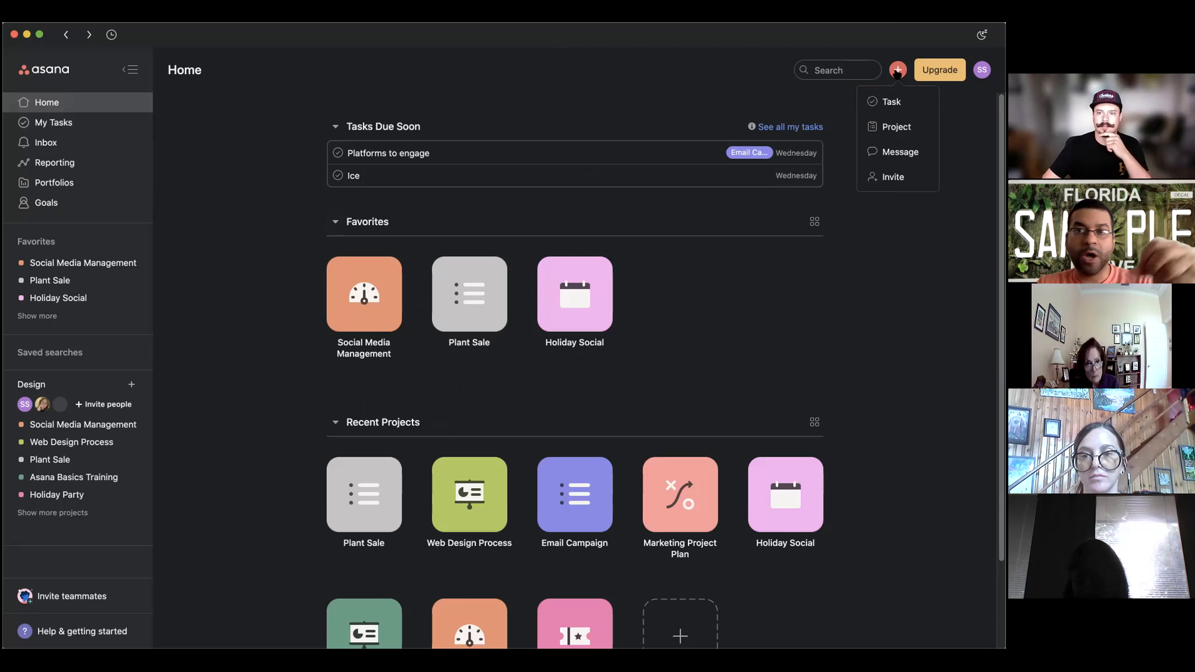
click(883, 133)
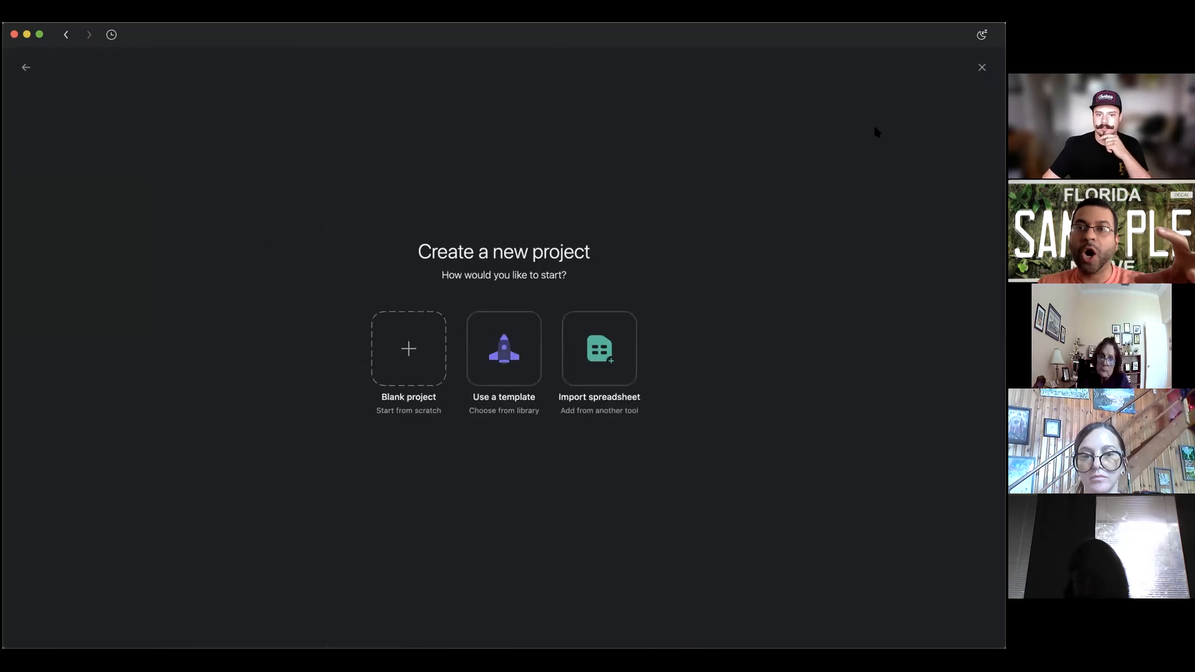
Start a blank project named 'Demonstration Garden' with the List view and continue.
click(409, 350)
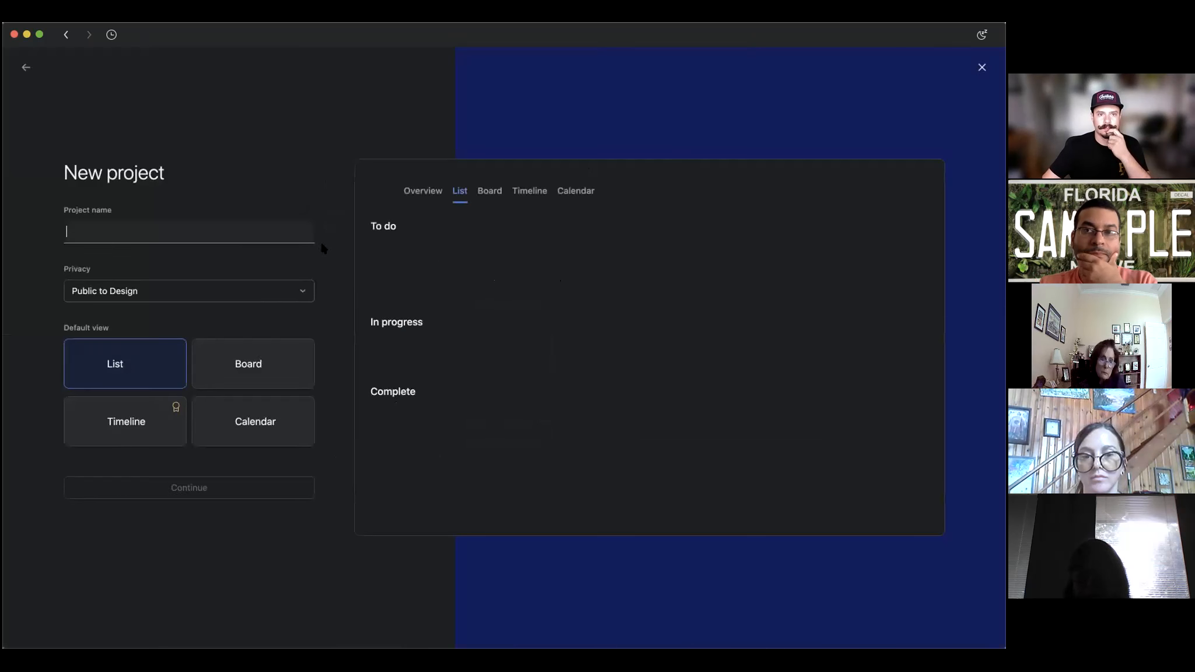
text(De)
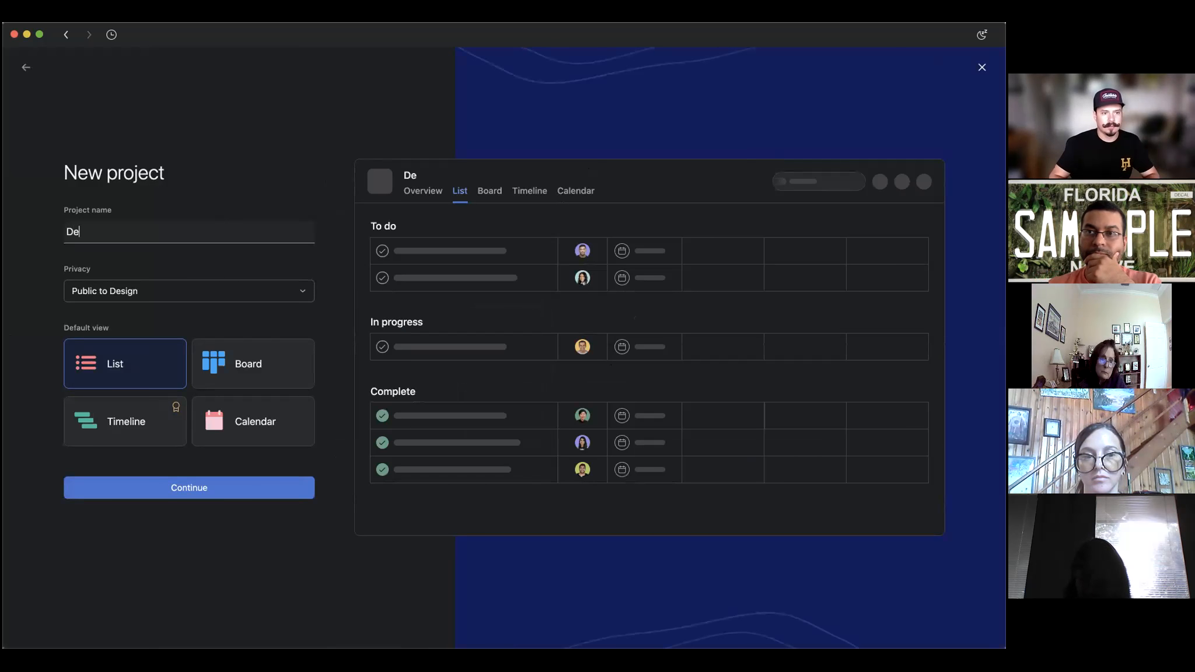
text(mon)
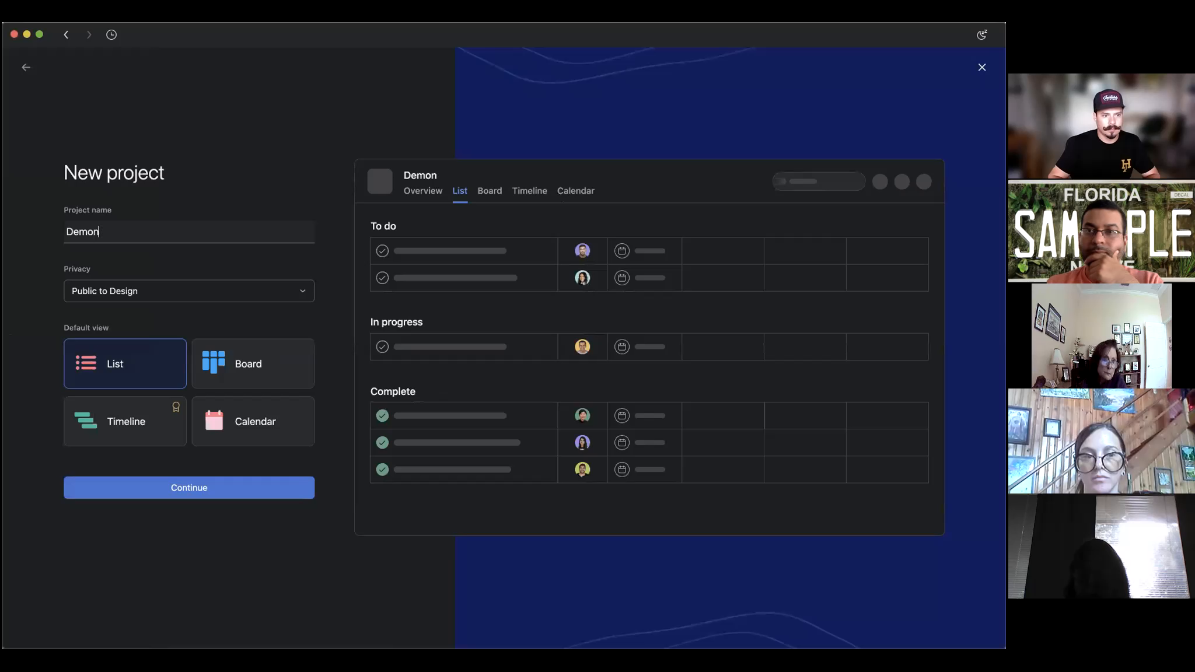
text(stration Garden)
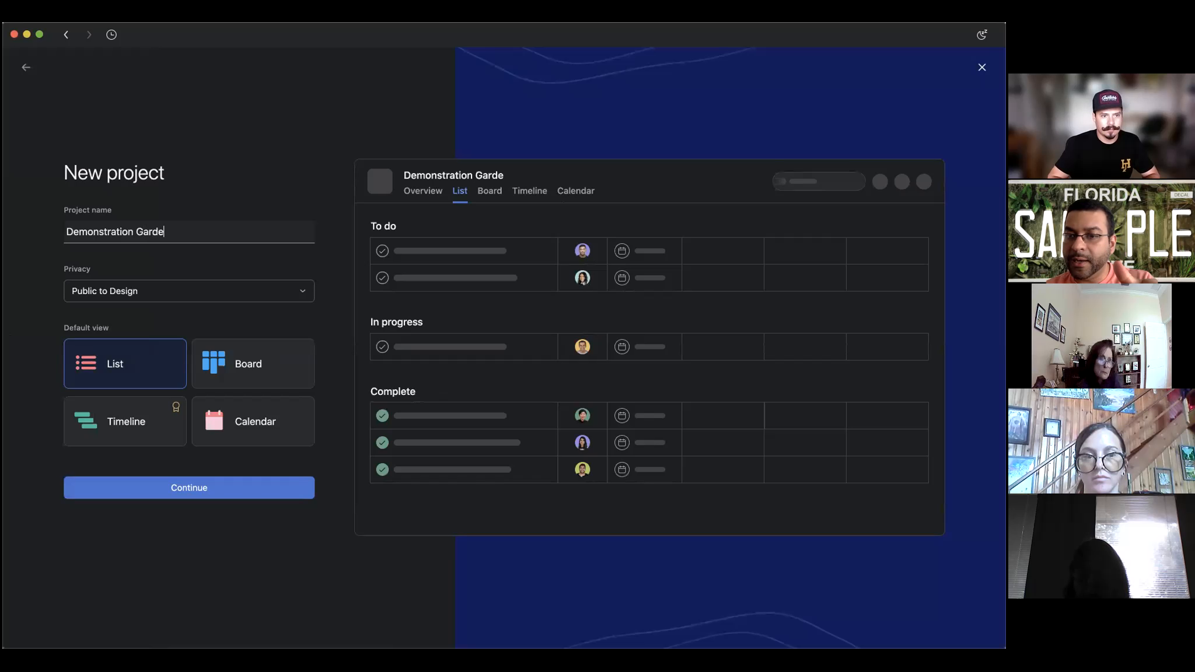
right_click(108, 233)
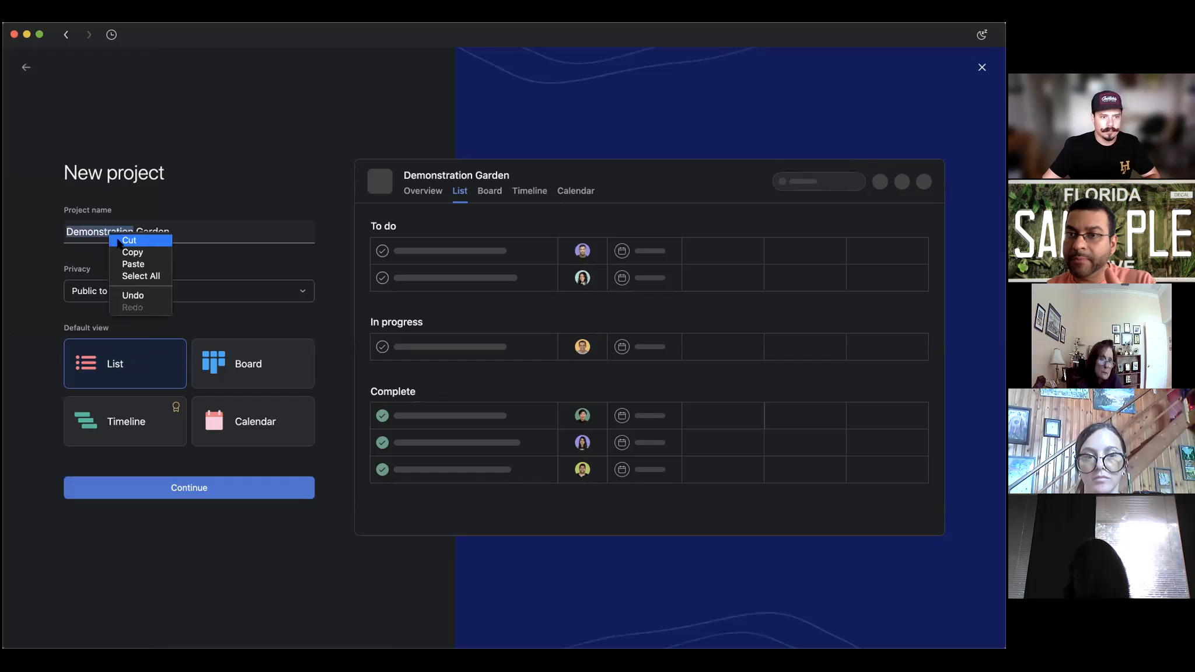
click(233, 183)
click(229, 229)
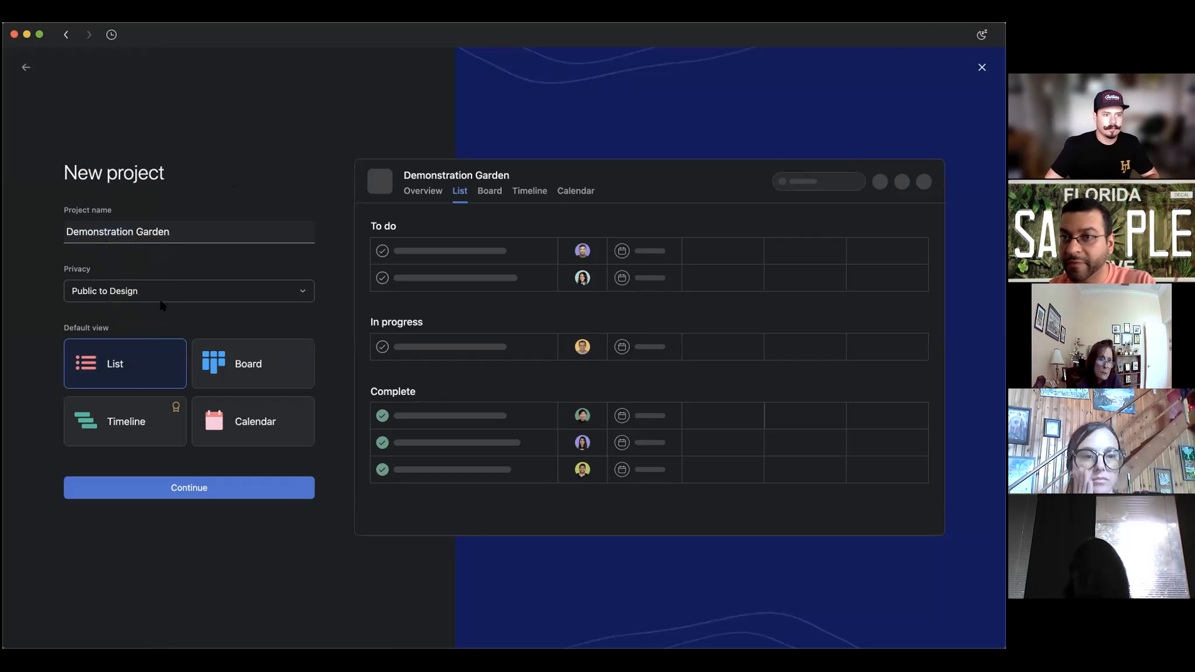
click(180, 489)
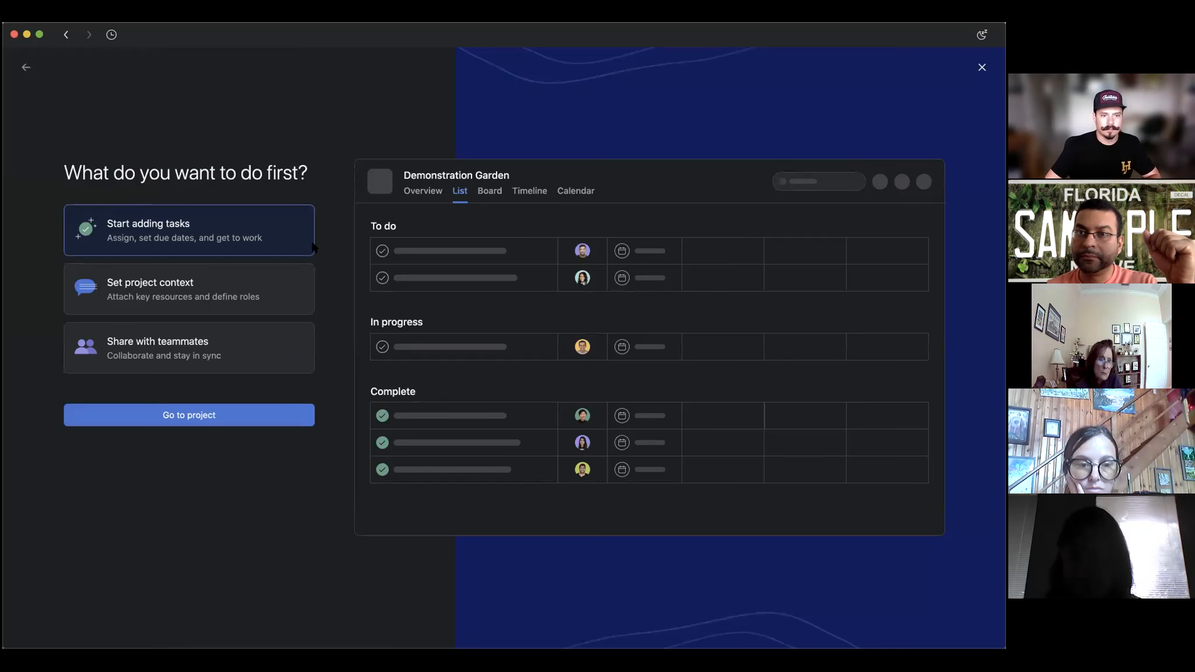
Add a section and the first tasks: Meet with client, Draw up a plan, Plant List.
click(237, 422)
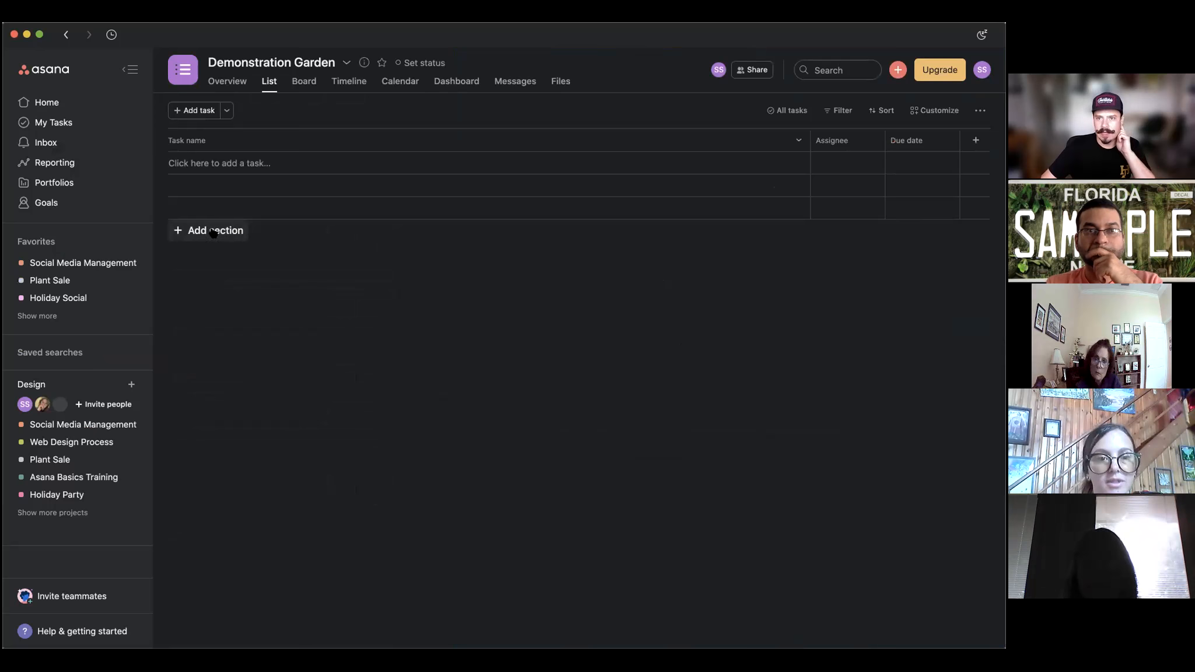
click(214, 231)
key(Return)
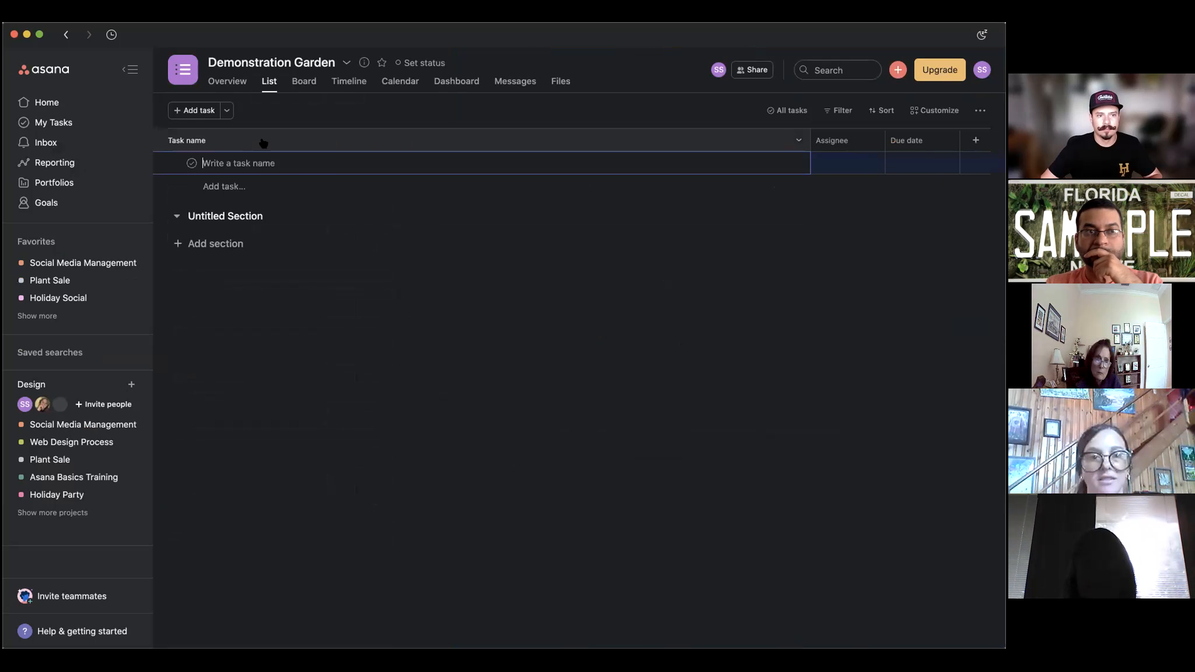
text(Meet with)
text(client)
key(Return)
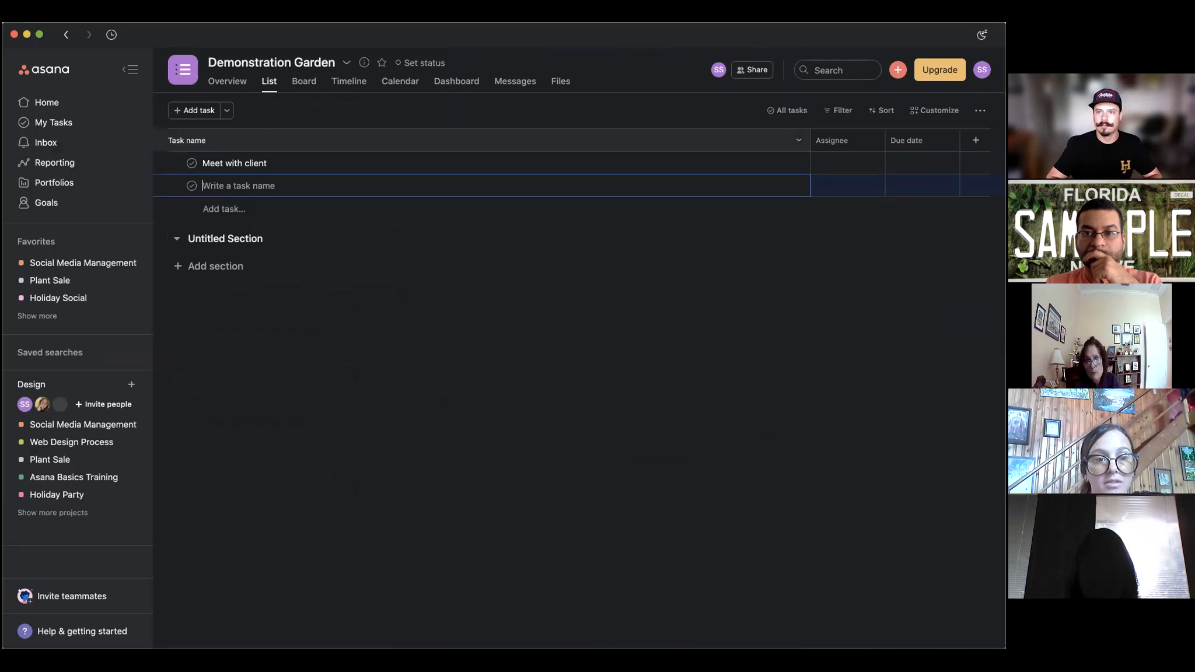
text(Draw up a plan)
key(Return)
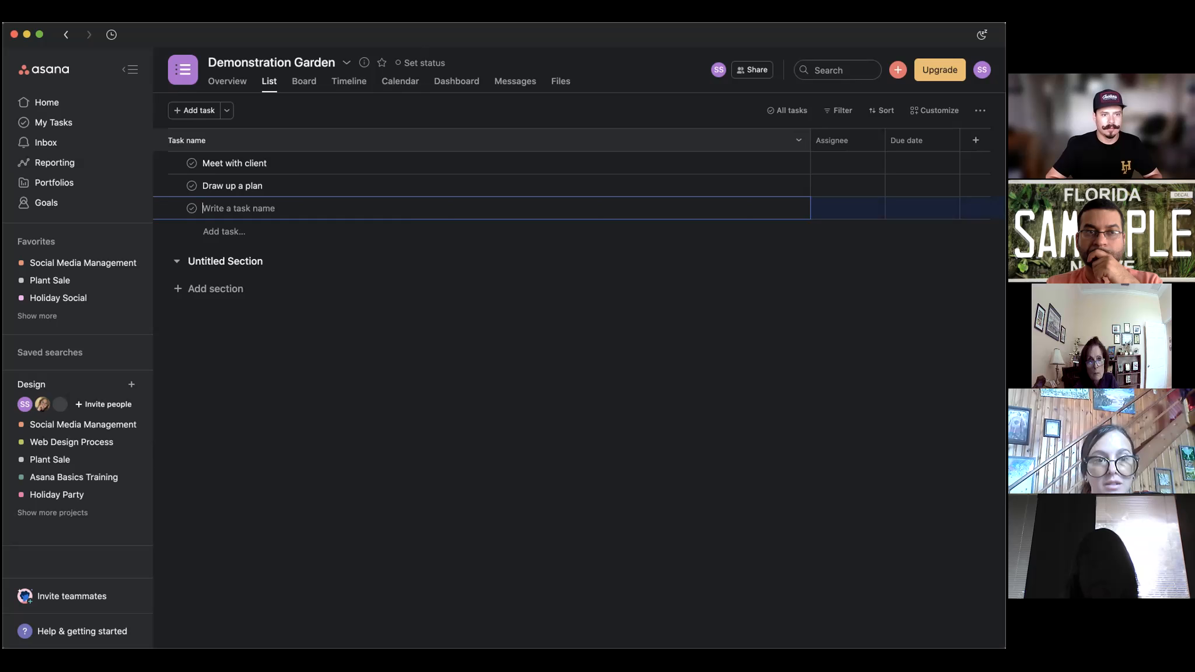
text(Plant Lis)
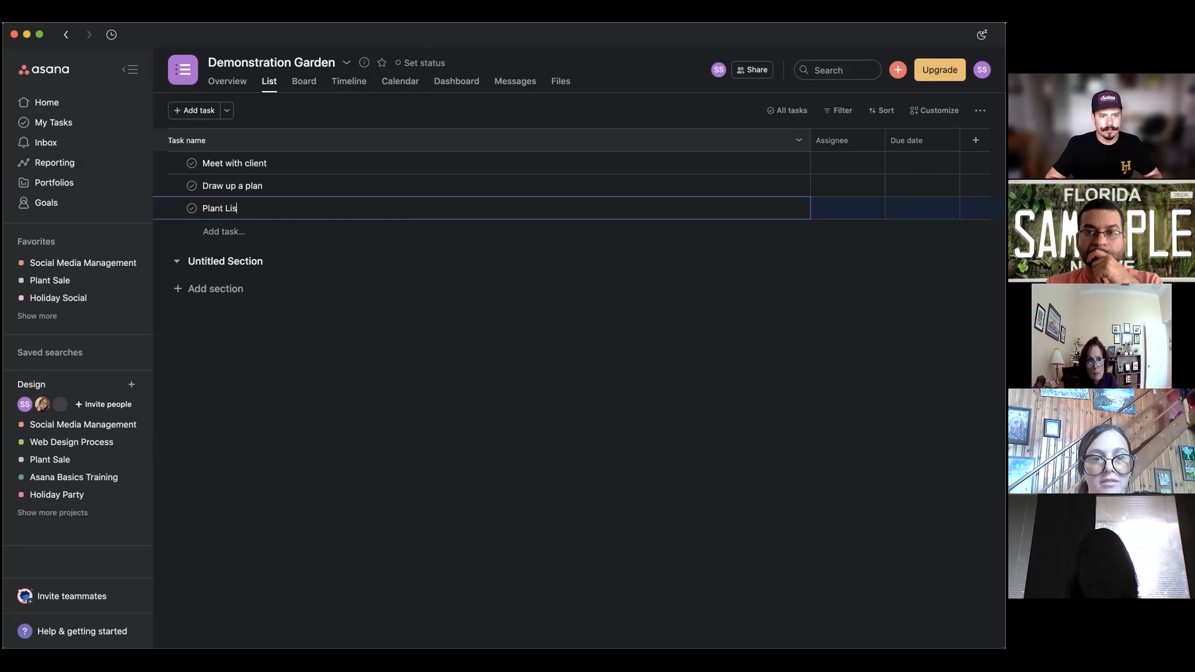
text(t)
key(Return)
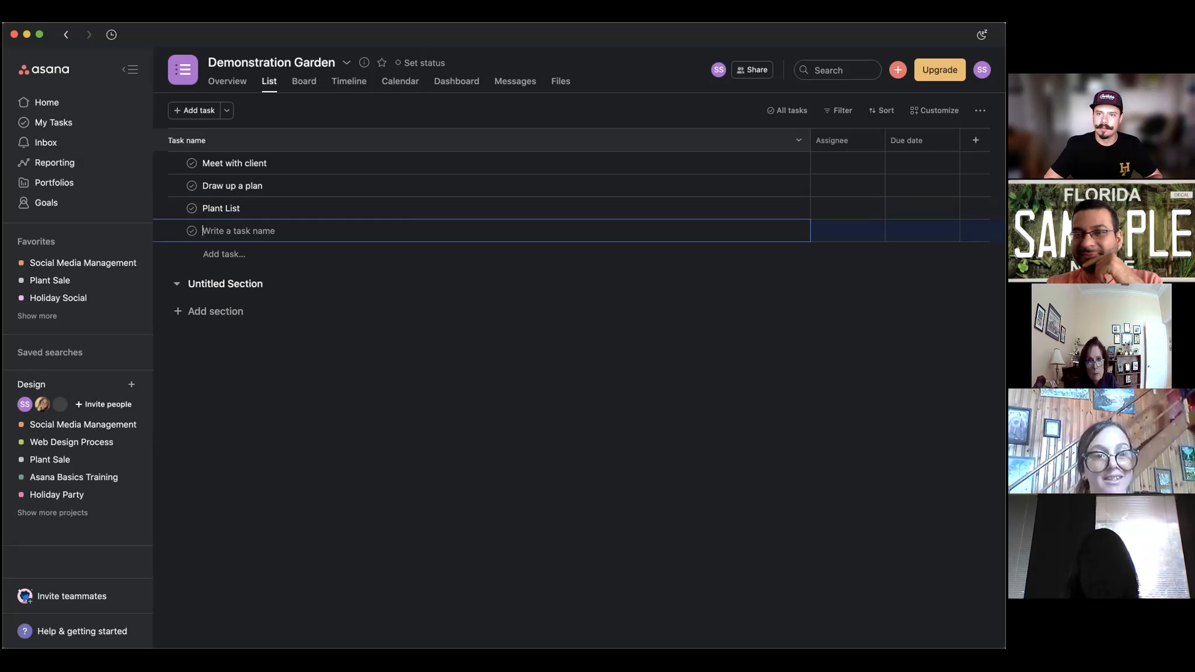
Add tasks Client Approval, Take Payment, Purchase Plants, Equiptment and Storage.
text(Client Approval)
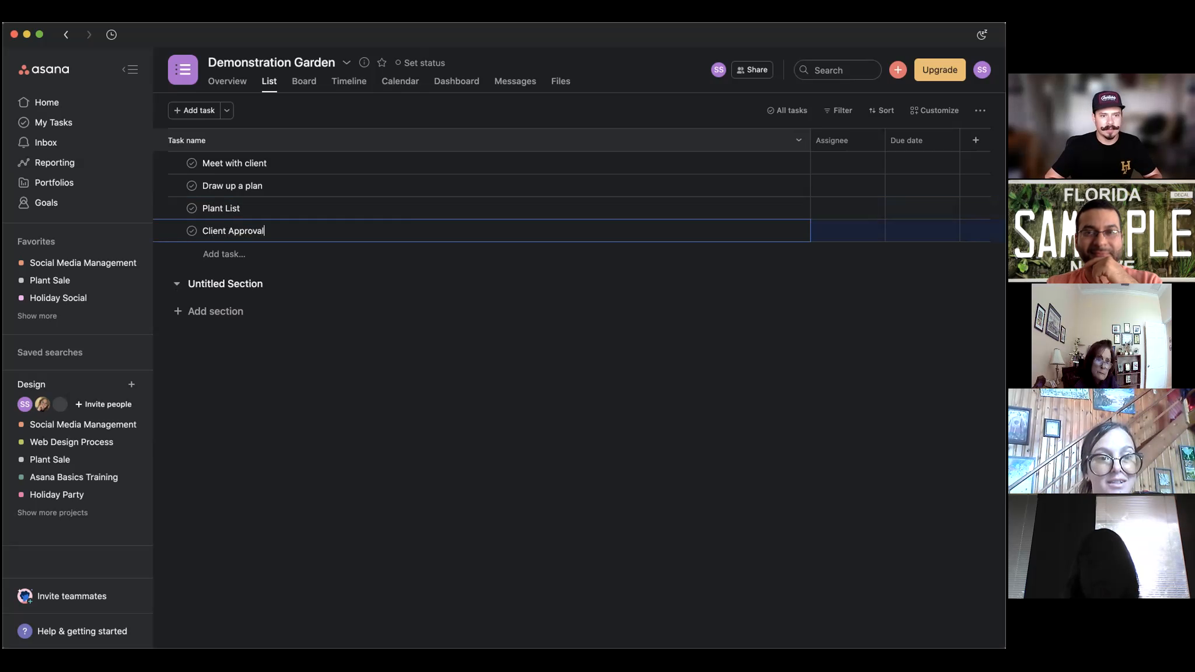
key(Return)
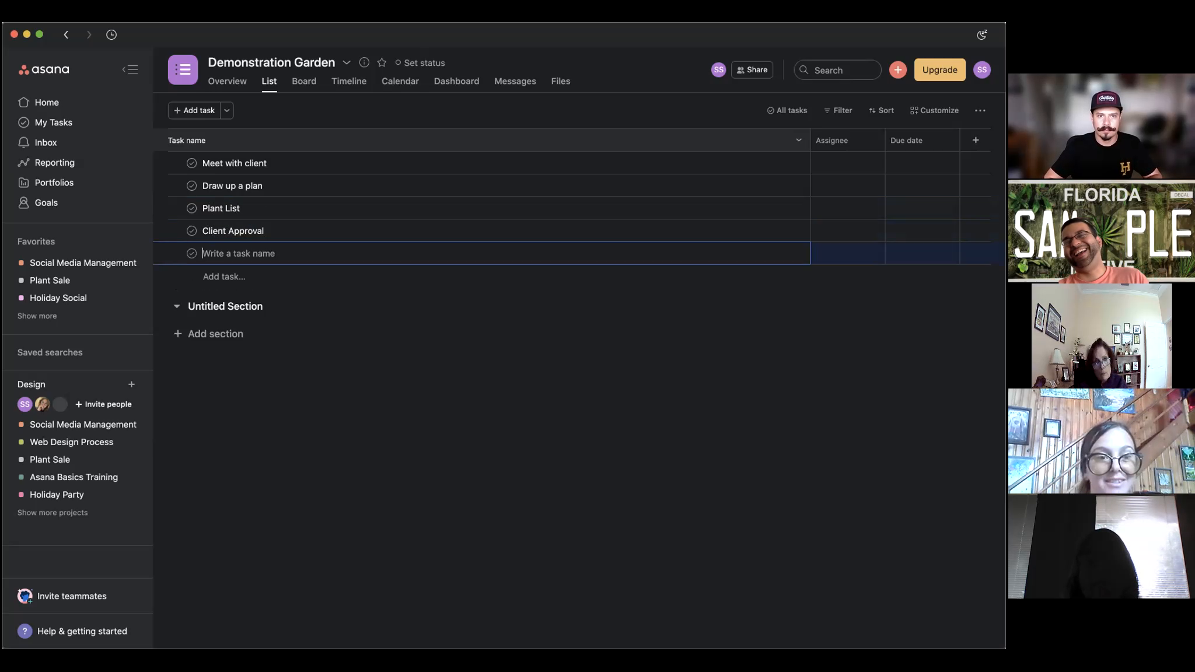
text(Take Pay)
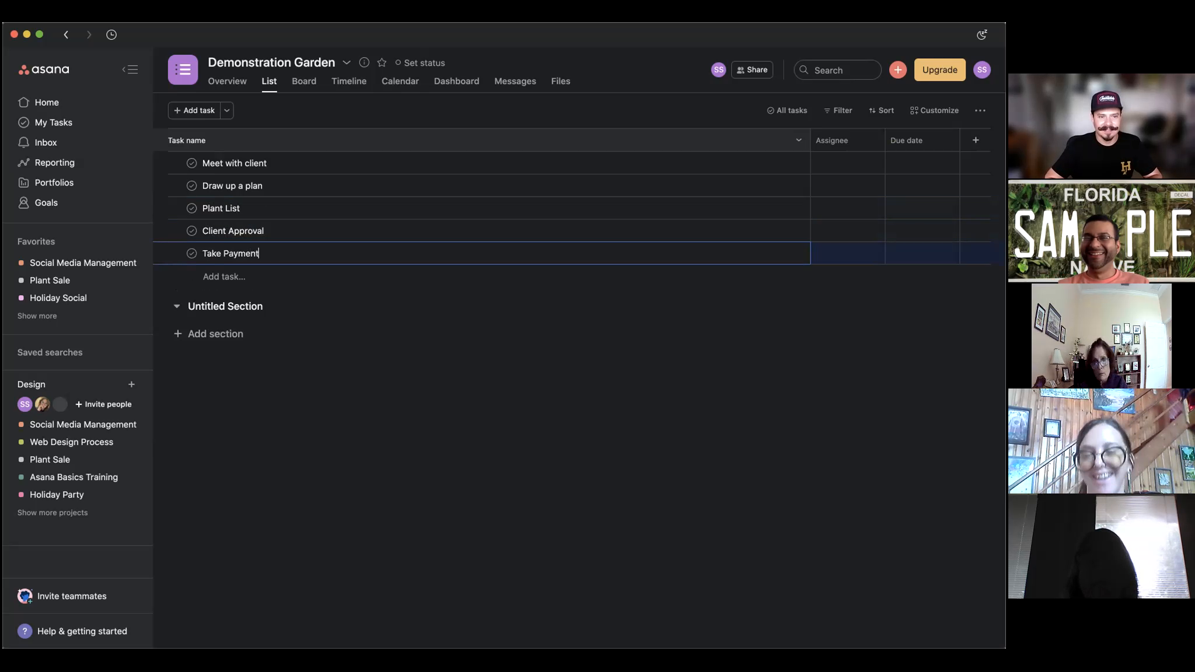
text(ment)
key(Return)
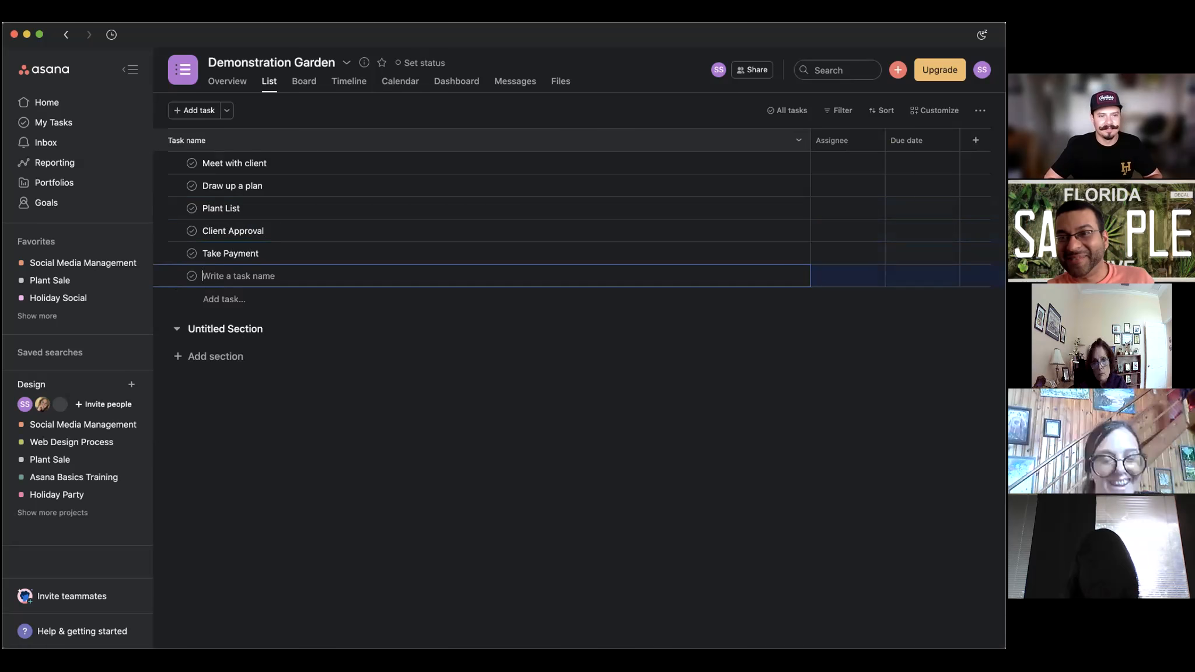
text(Go)
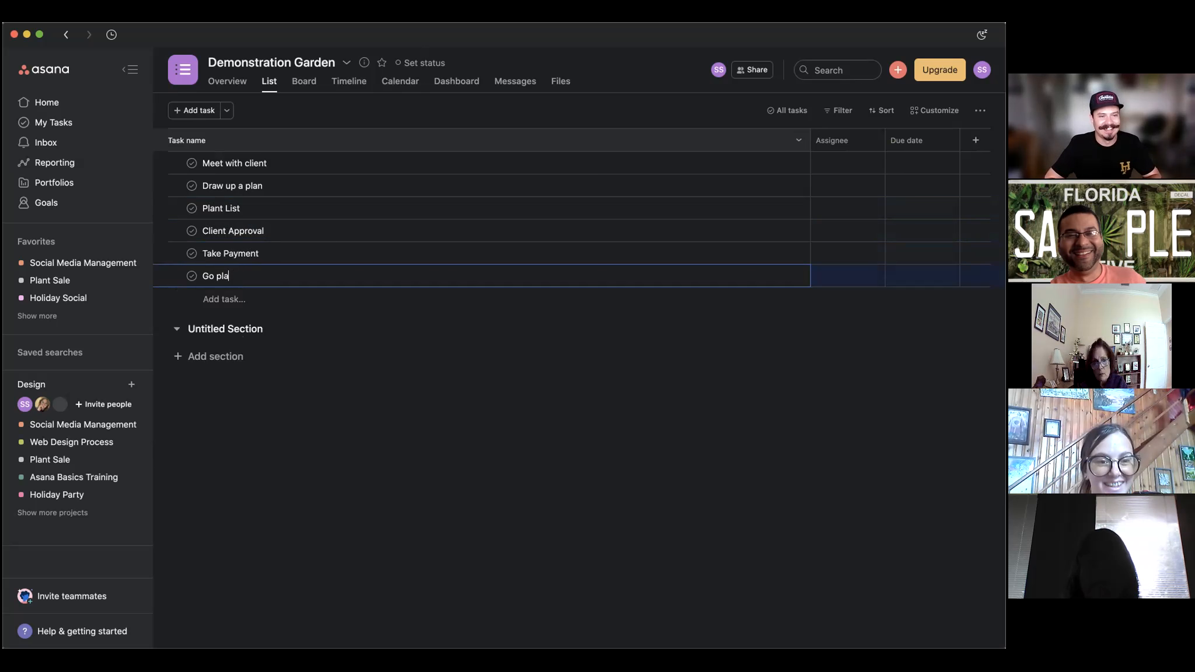
key(BackSpace)
key(BackSpace)
text(Purchase Plants)
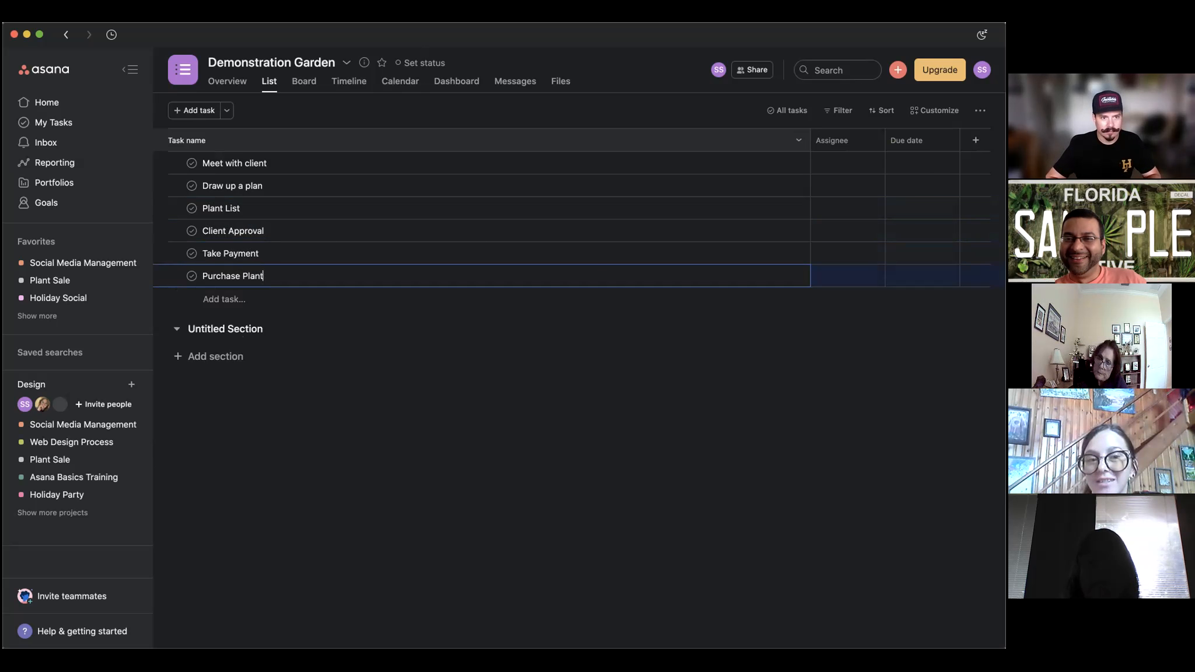
key(Return)
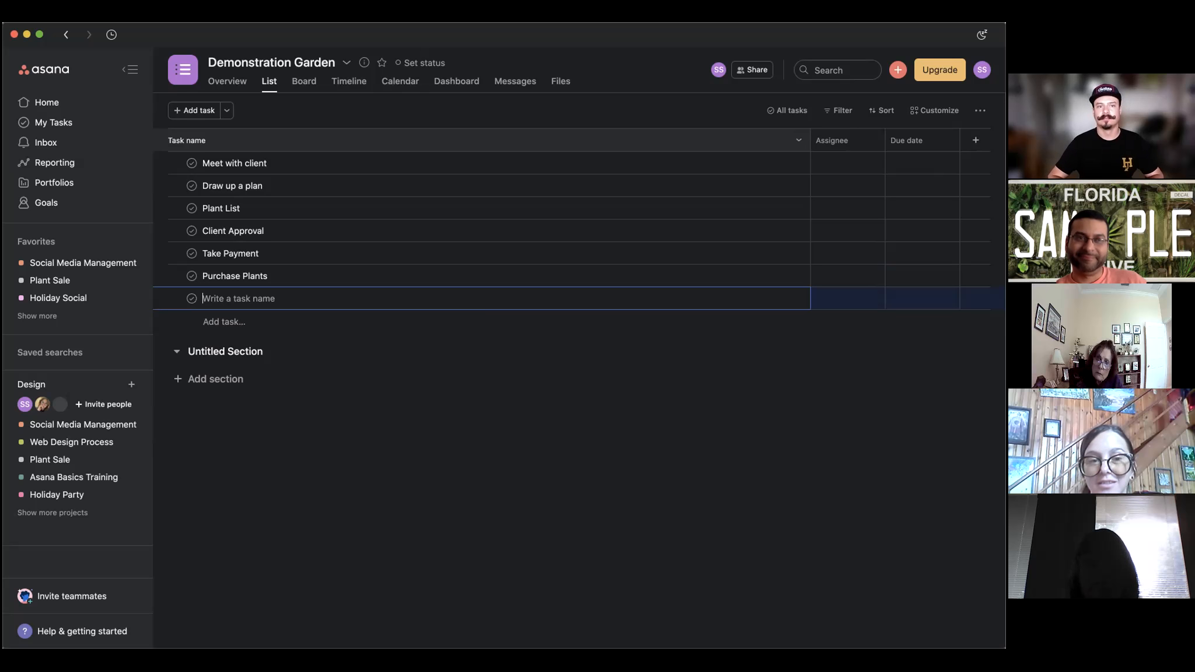
text(Eq)
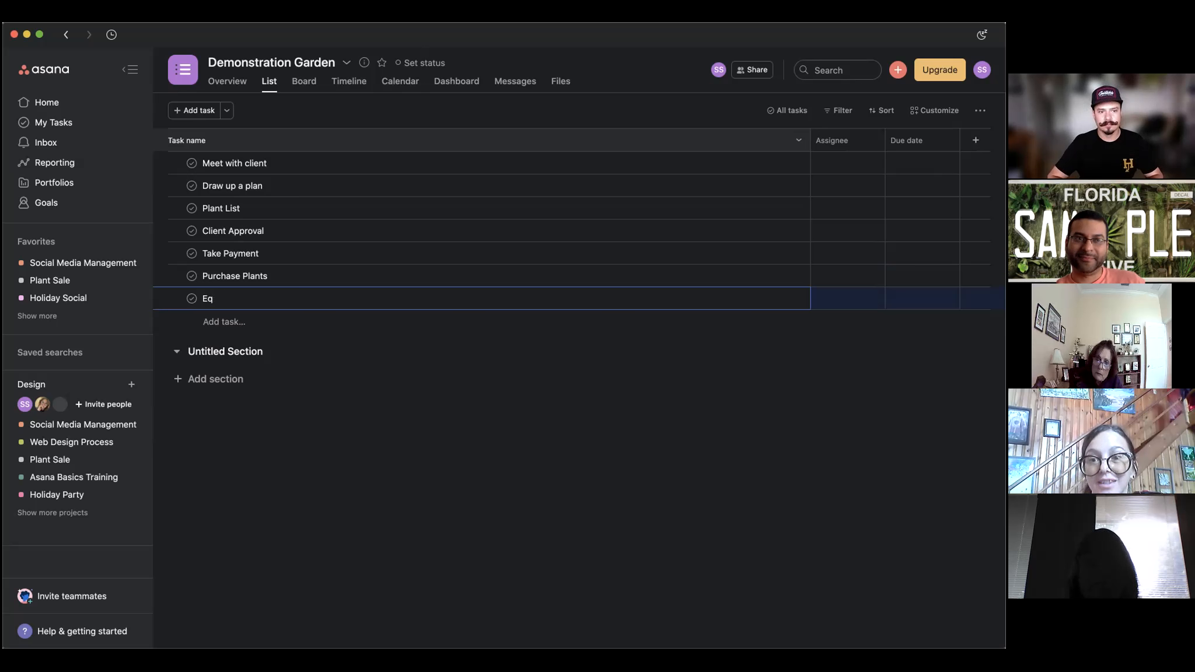
text(uip)
key(BackSpace)
text(iptment)
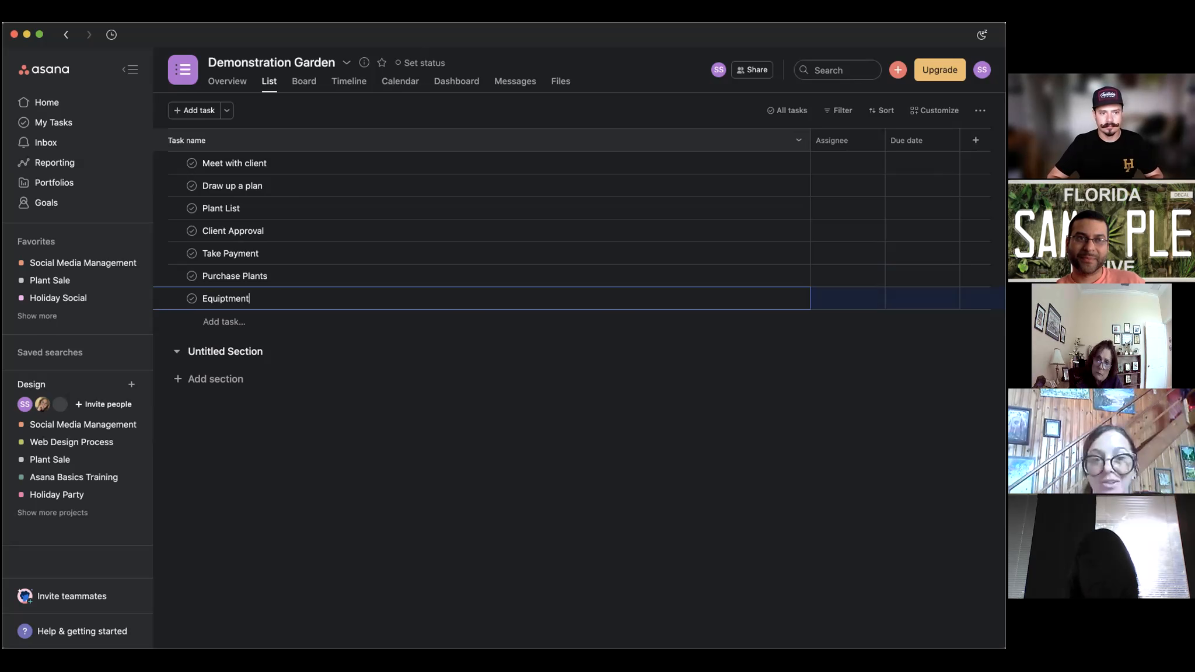
key(Return)
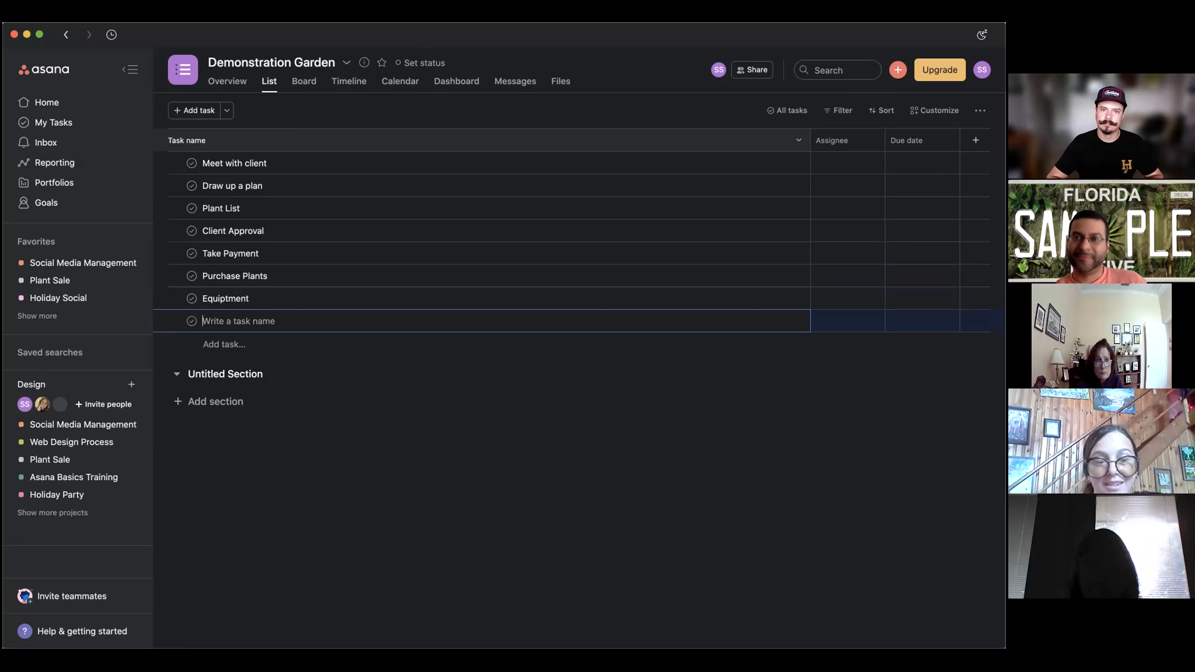
text(Storage)
key(Return)
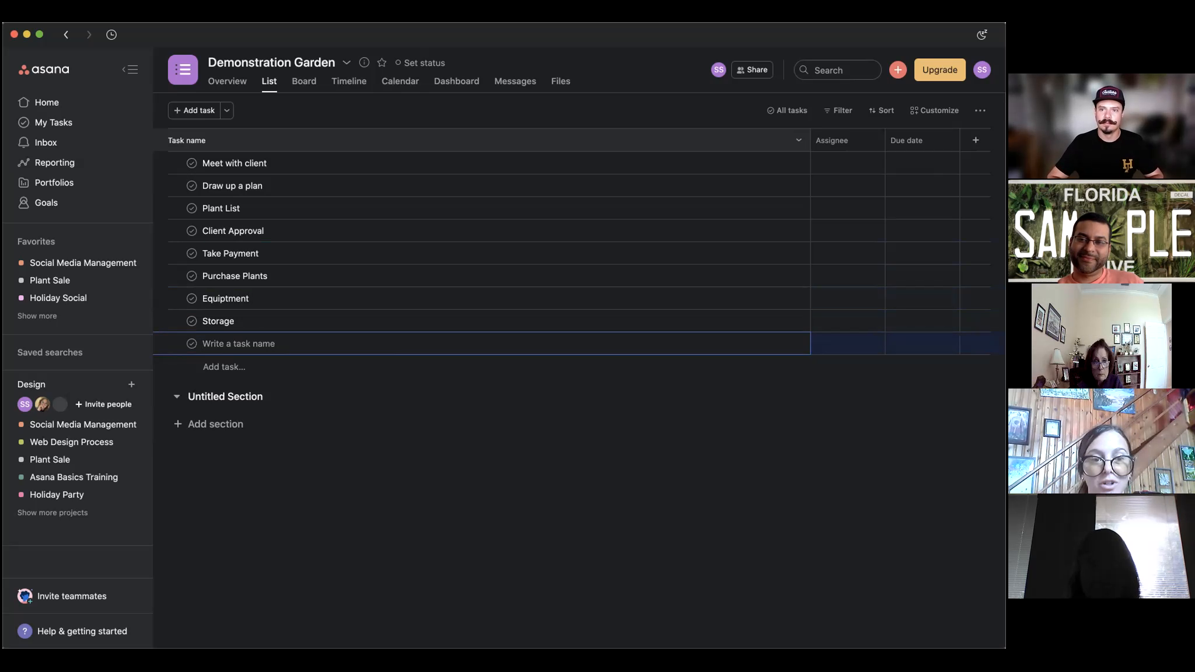
Add Installation date, fixing its capital N, and the Work Days task.
text(INstallation date)
key(Return)
click(211, 344)
key(BackSpace)
text(n)
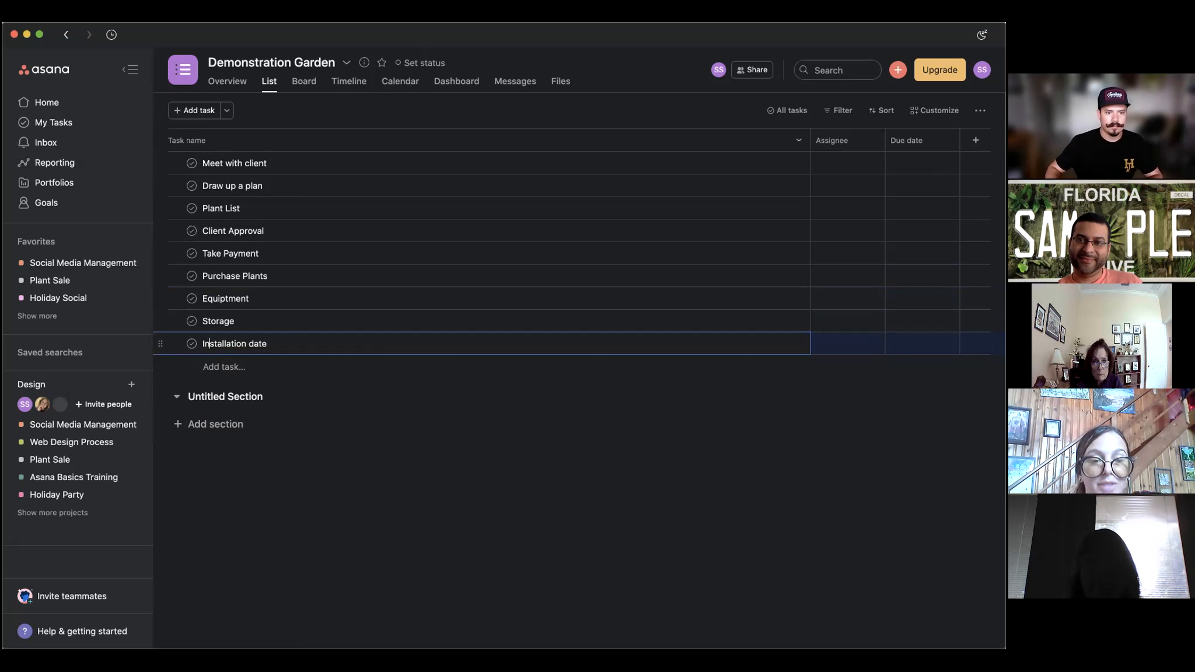
key(Return)
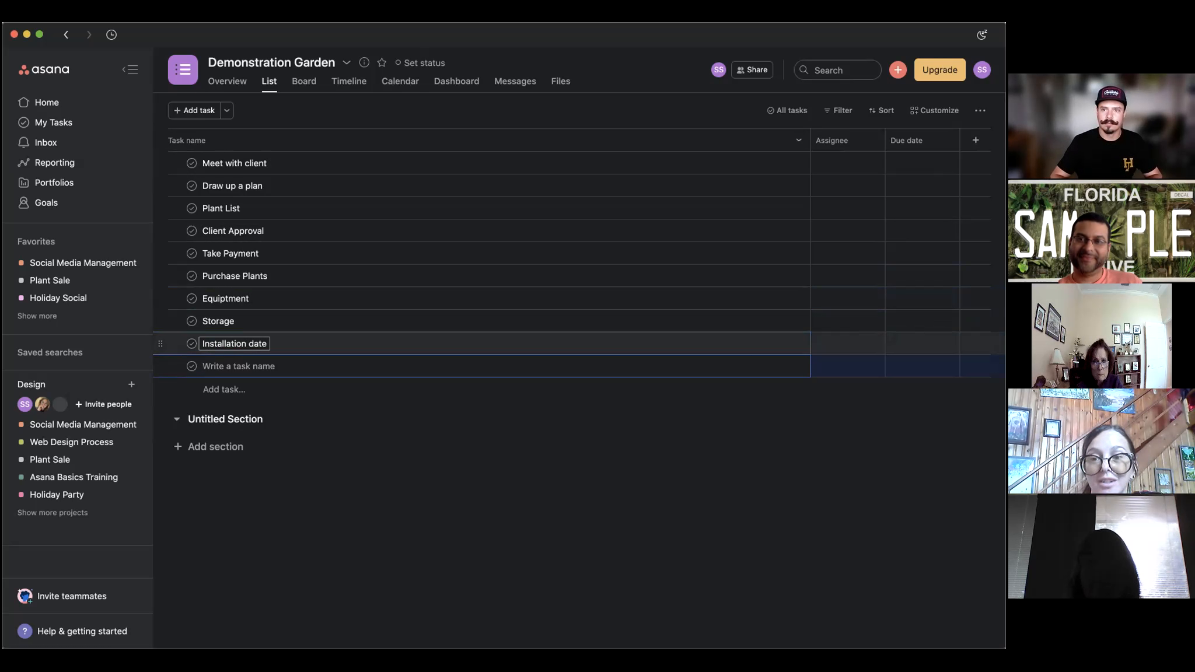
text(Work Days)
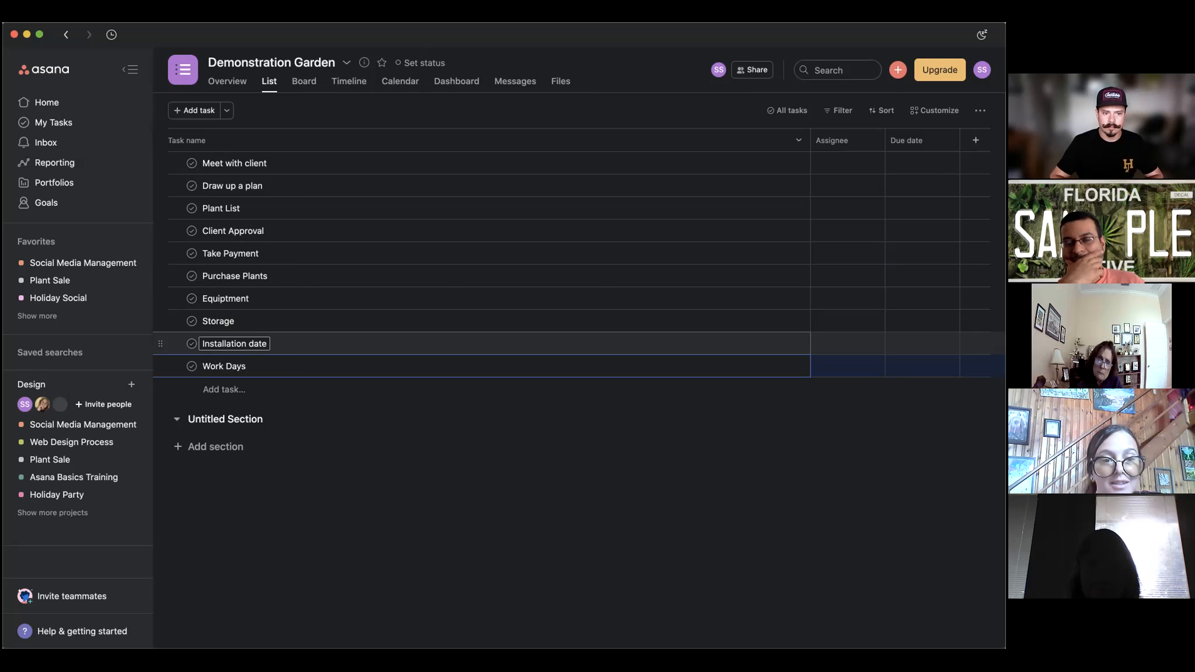
key(Return)
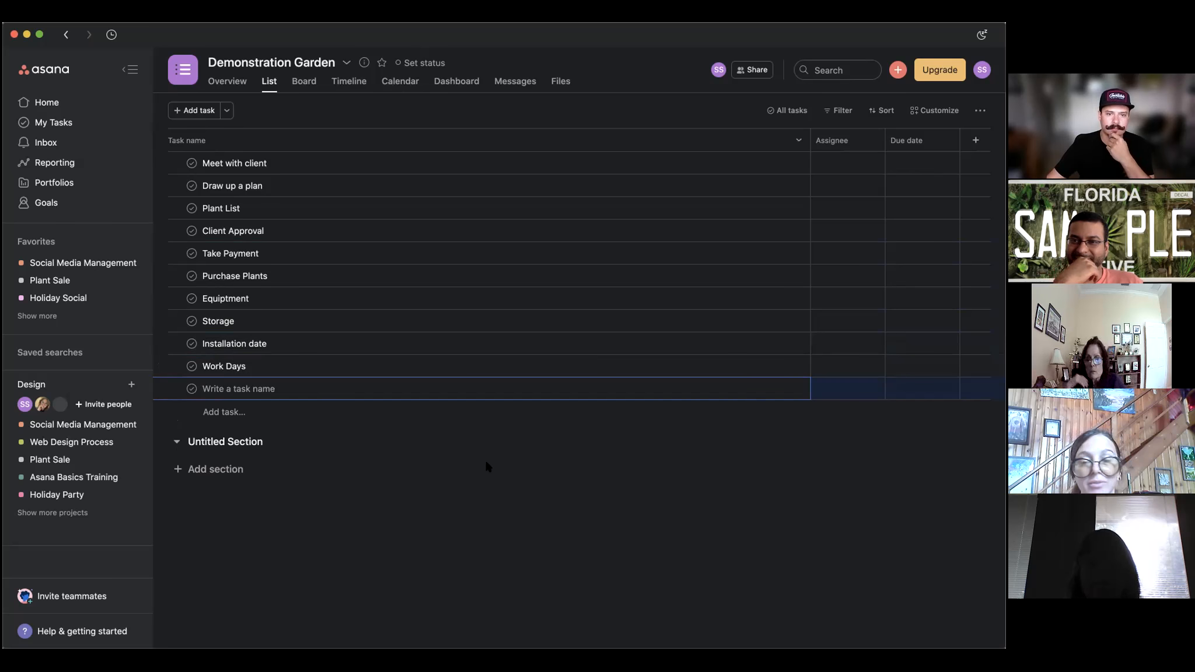
Add the final tasks Maintenance, Establish Plants and Mulching.
text(M)
key(BackSpace)
text(M)
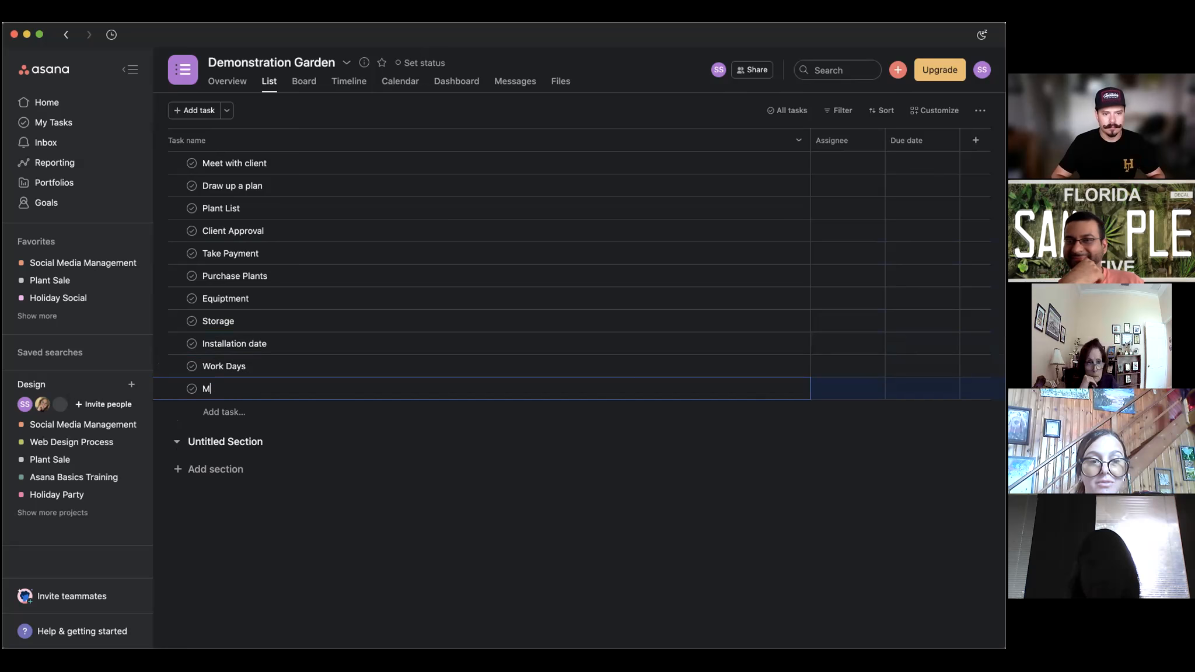
text(ain)
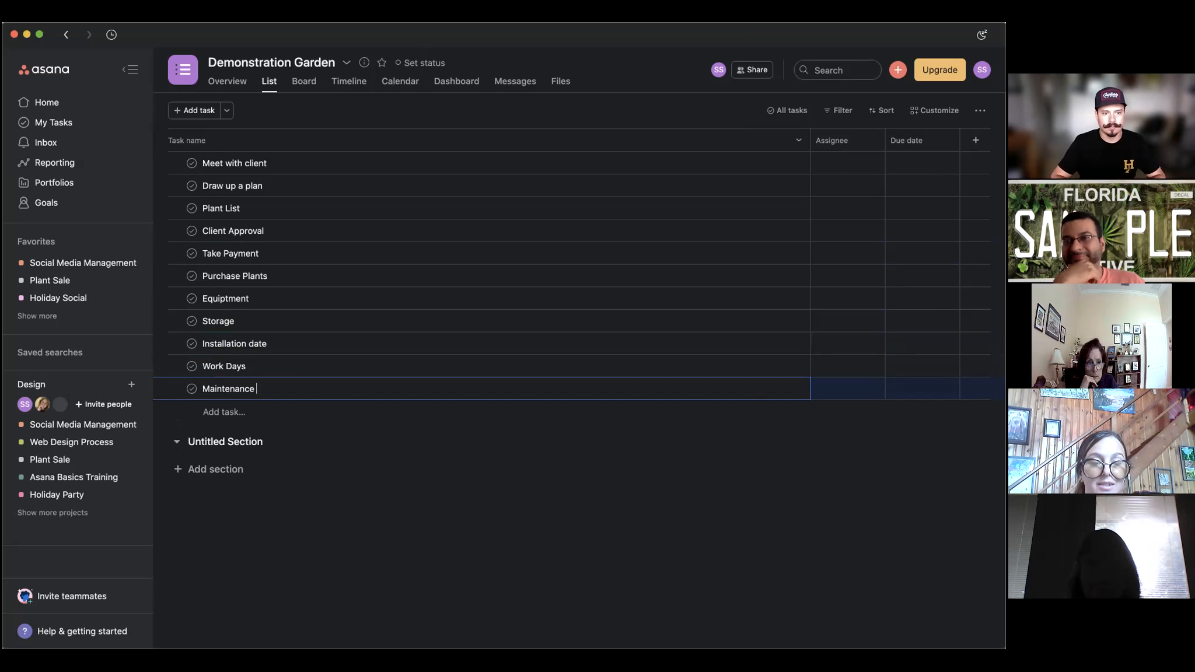
text(tenance)
key(Return)
text(Establish Plants)
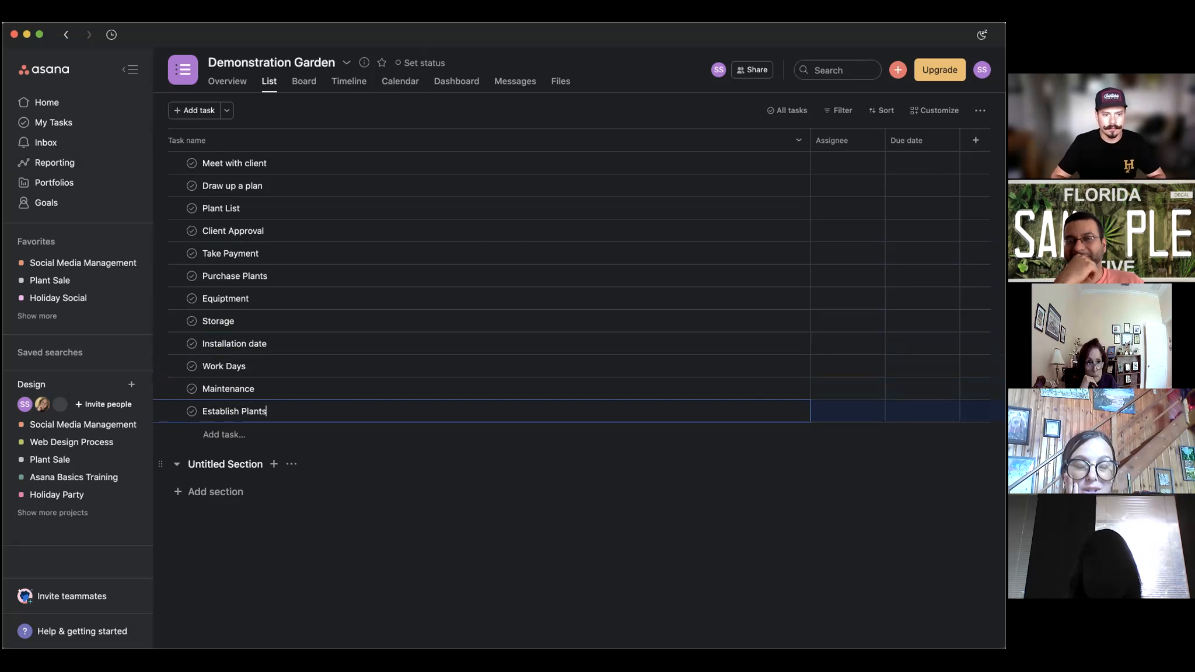
key(Return)
text(Mulching)
key(Return)
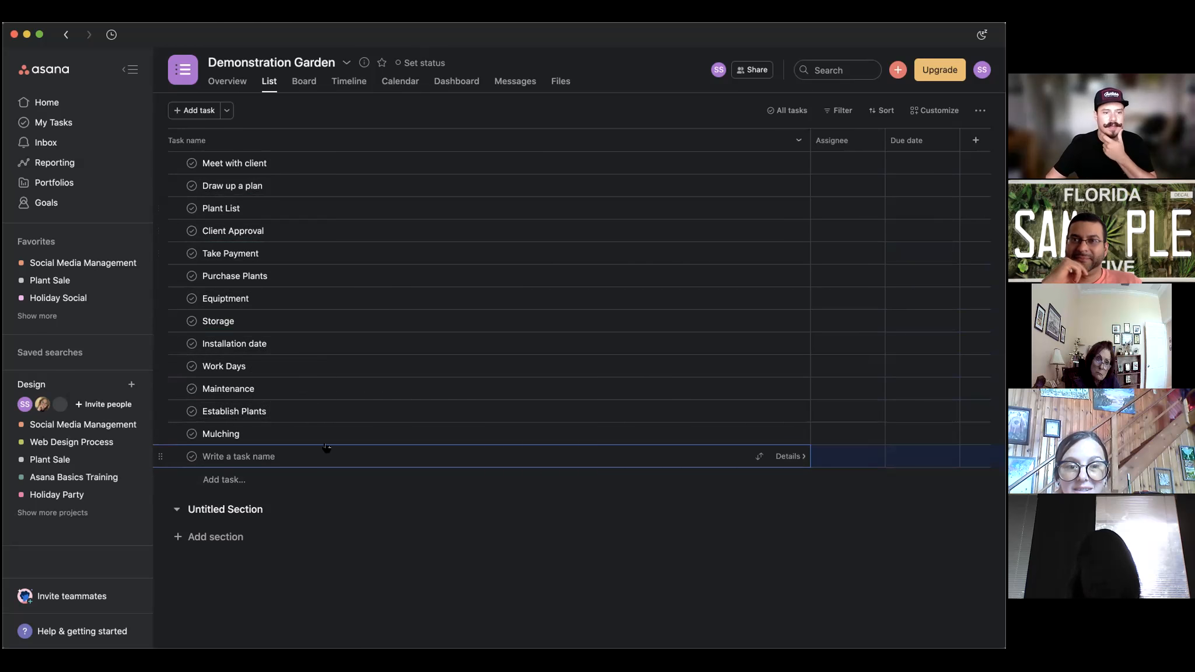
Make Work Days due Wednesday, December 15 at 3:00pm and assign it to yourself.
click(326, 367)
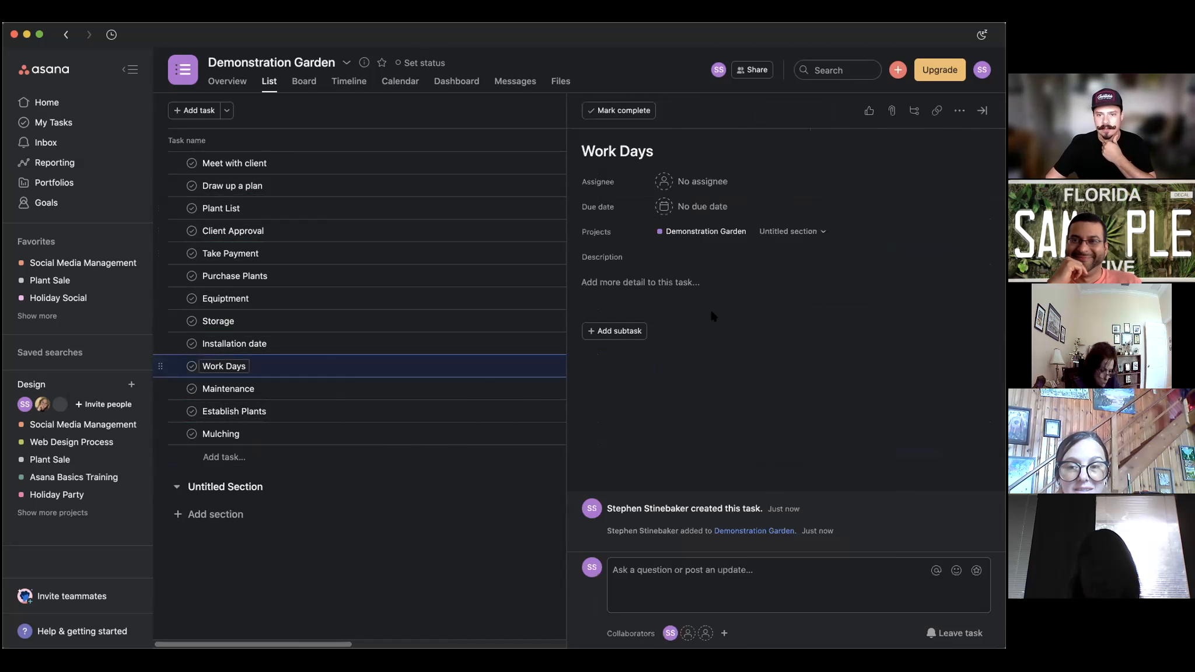
click(696, 207)
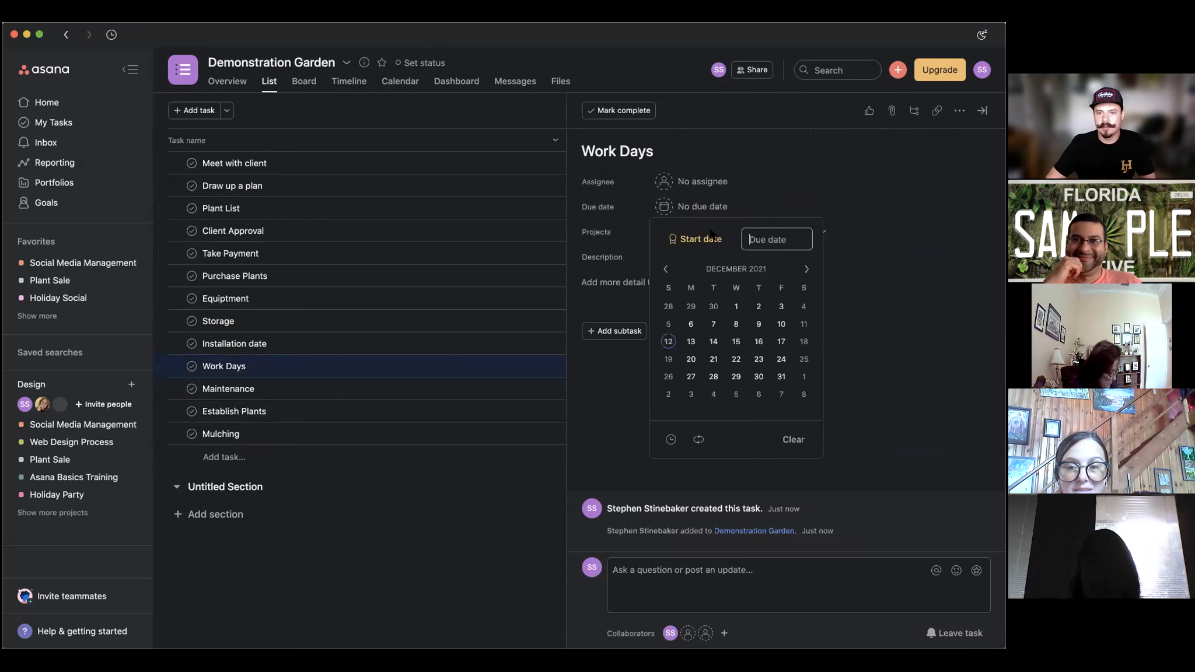
click(736, 342)
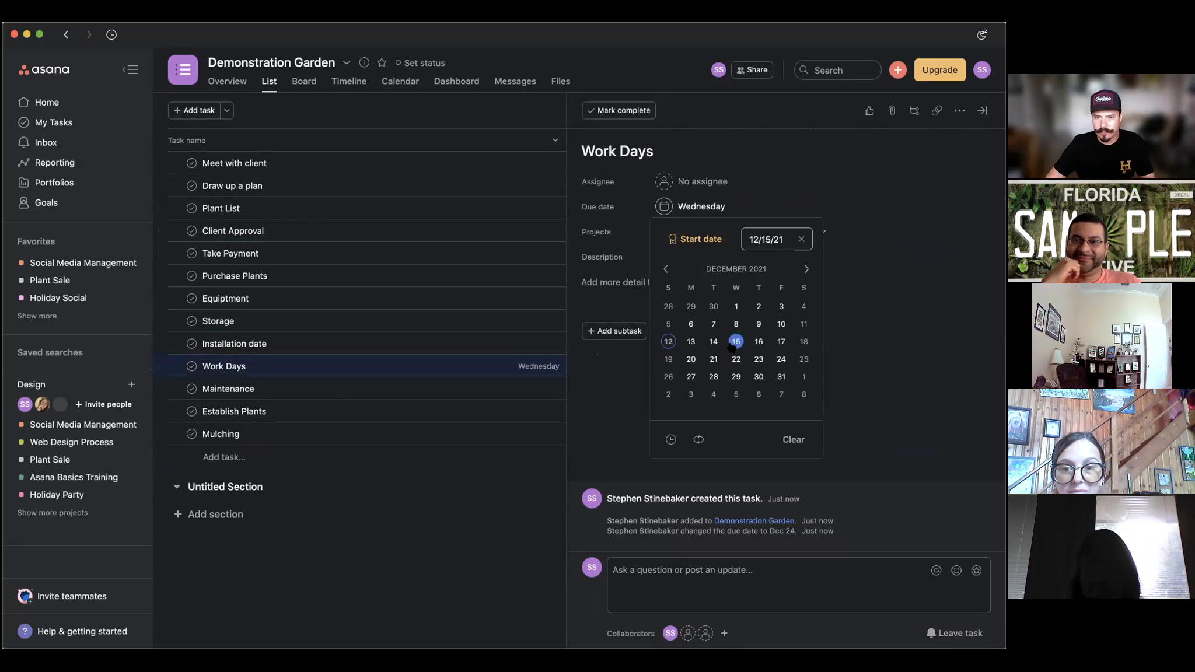
click(670, 440)
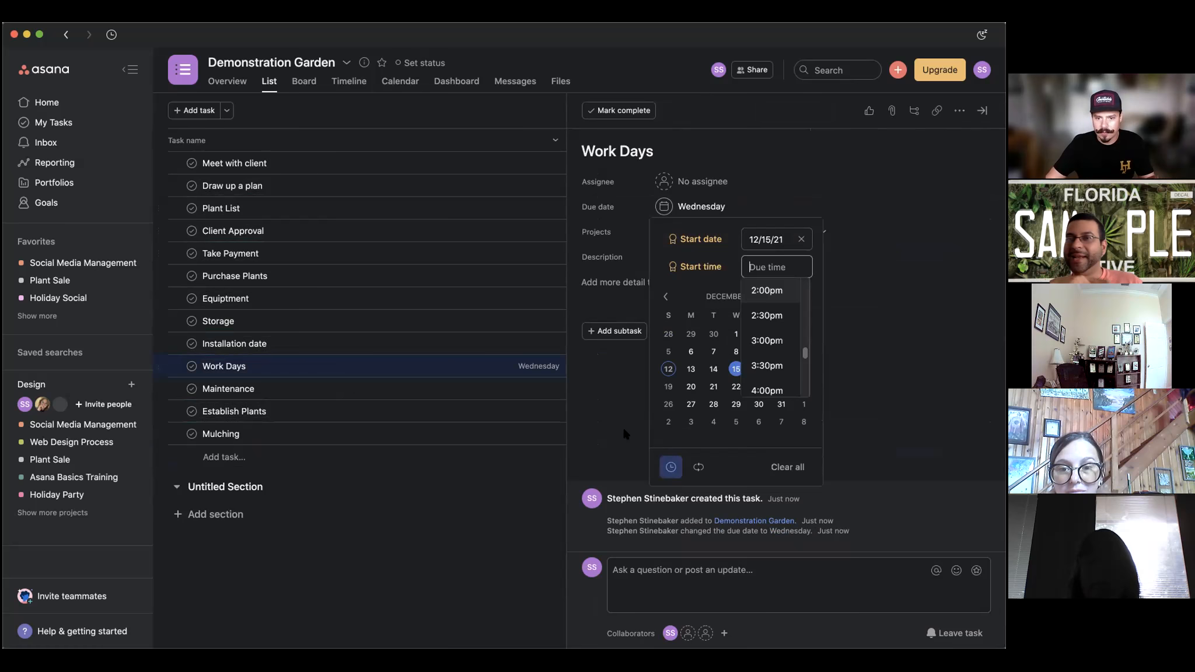
click(782, 339)
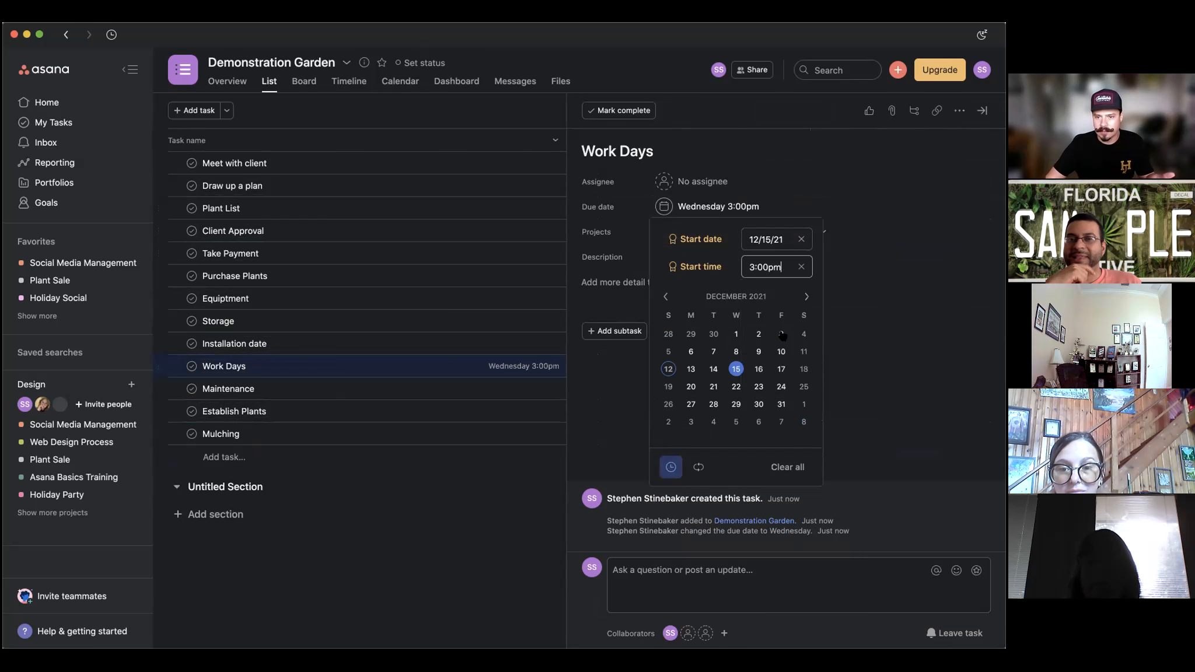
click(877, 318)
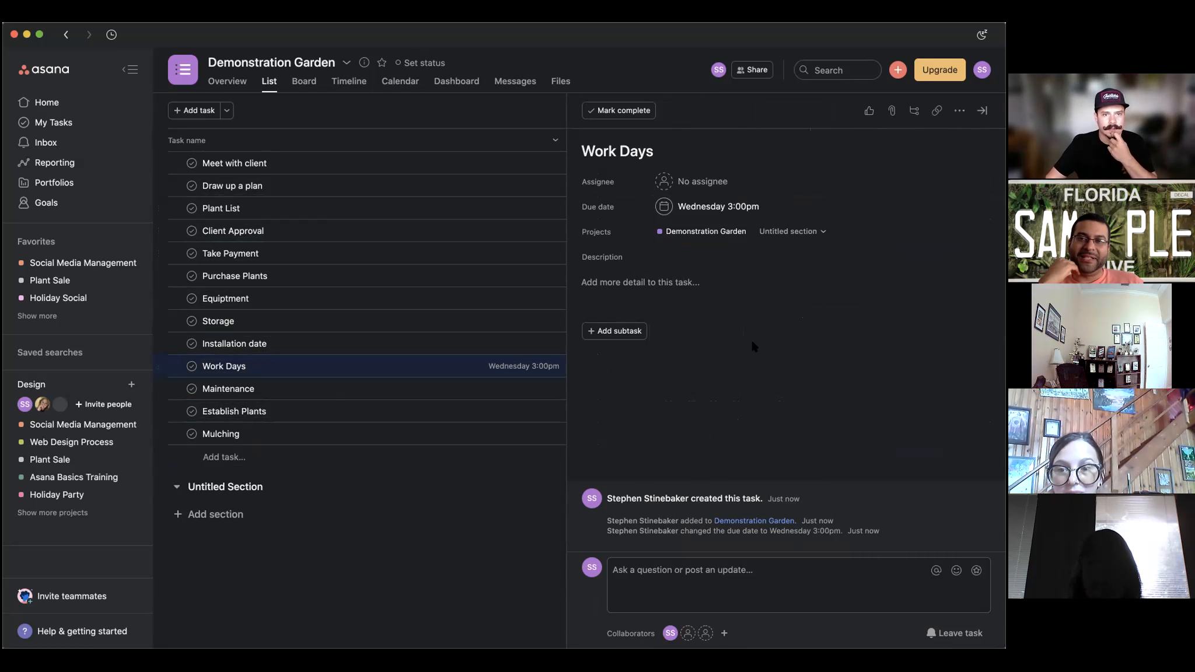
click(694, 181)
click(704, 203)
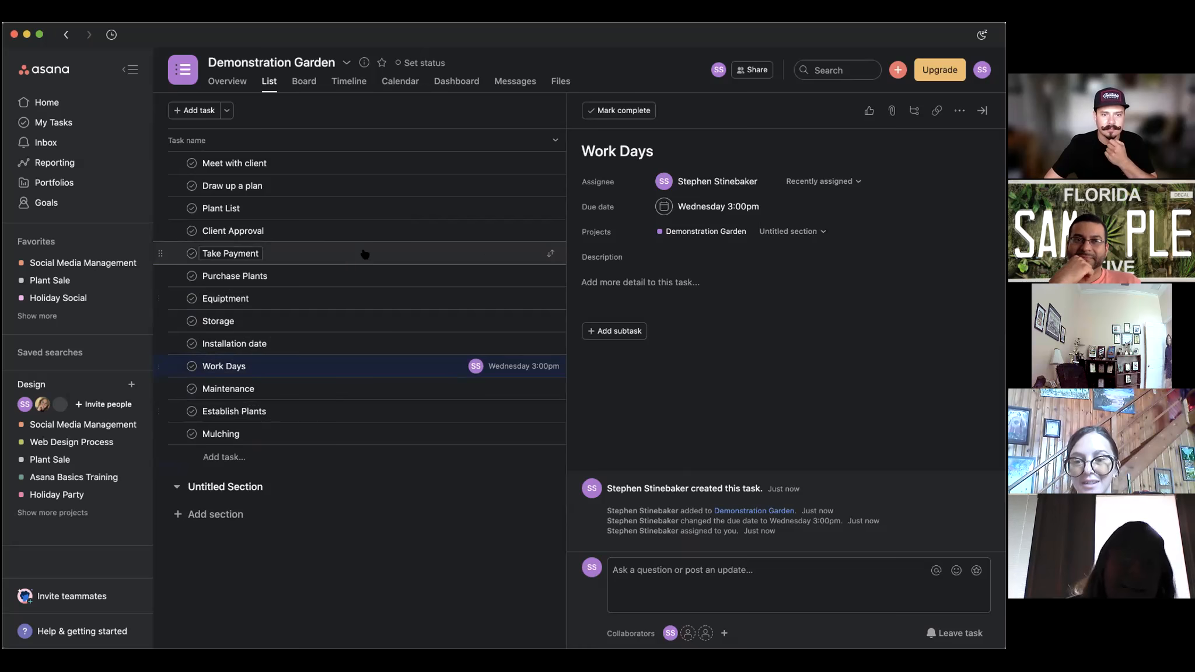
Set the Take Payment task's due date to tomorrow, December 13.
click(443, 252)
click(696, 205)
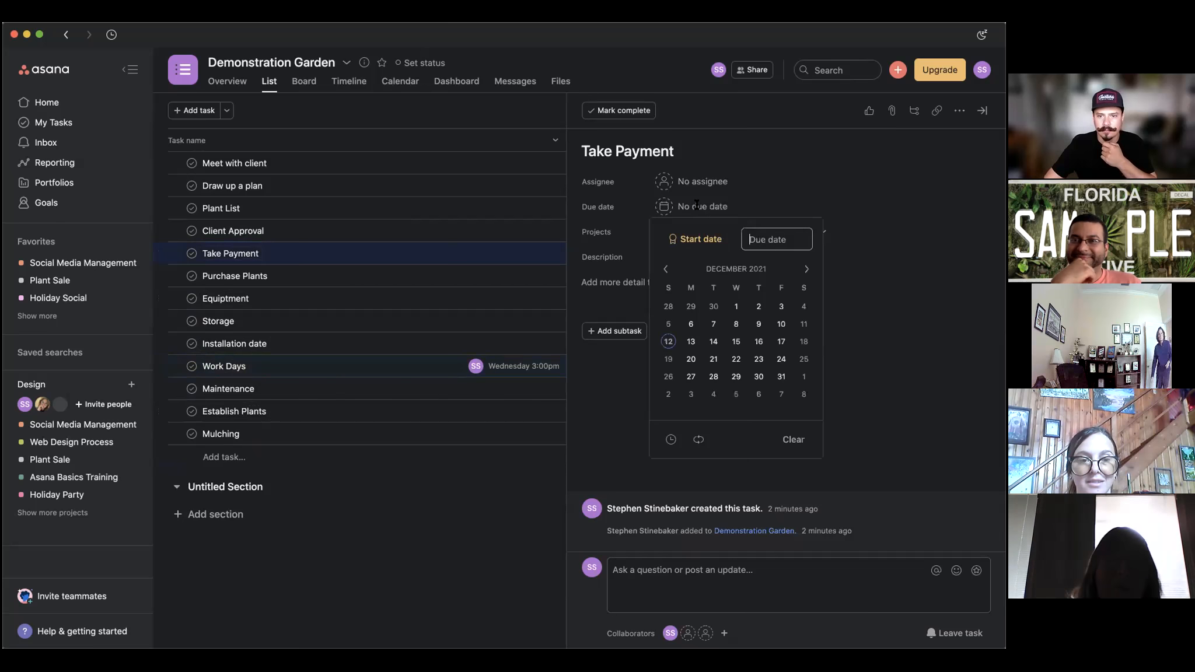
click(691, 341)
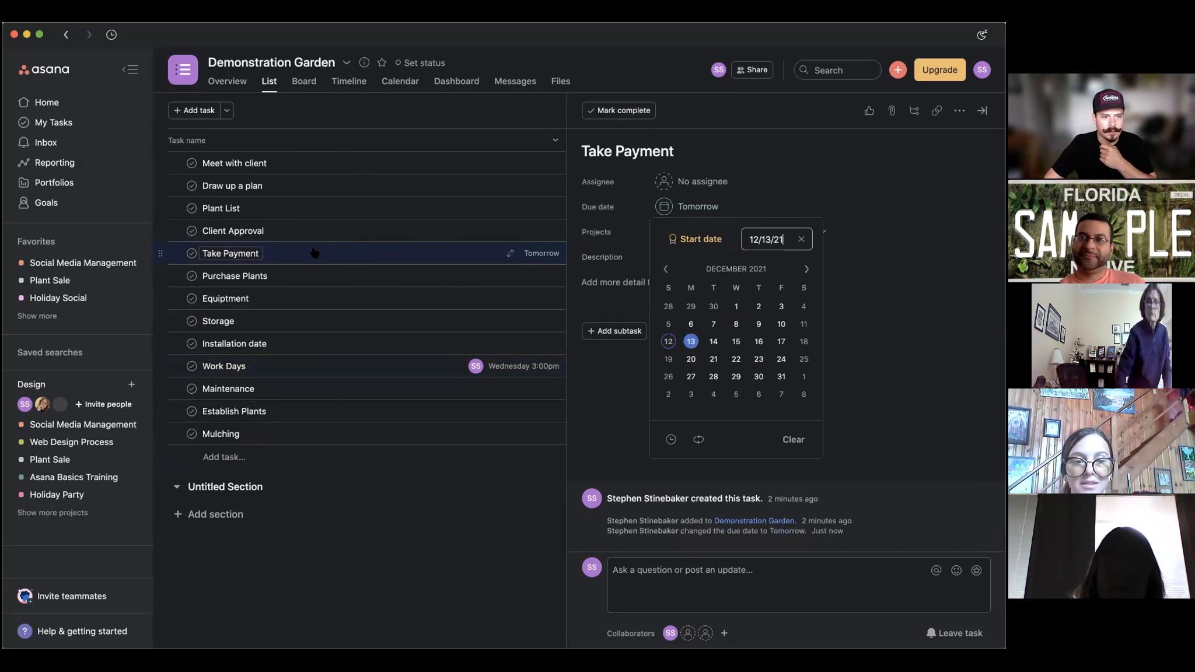
click(323, 252)
right_click(323, 252)
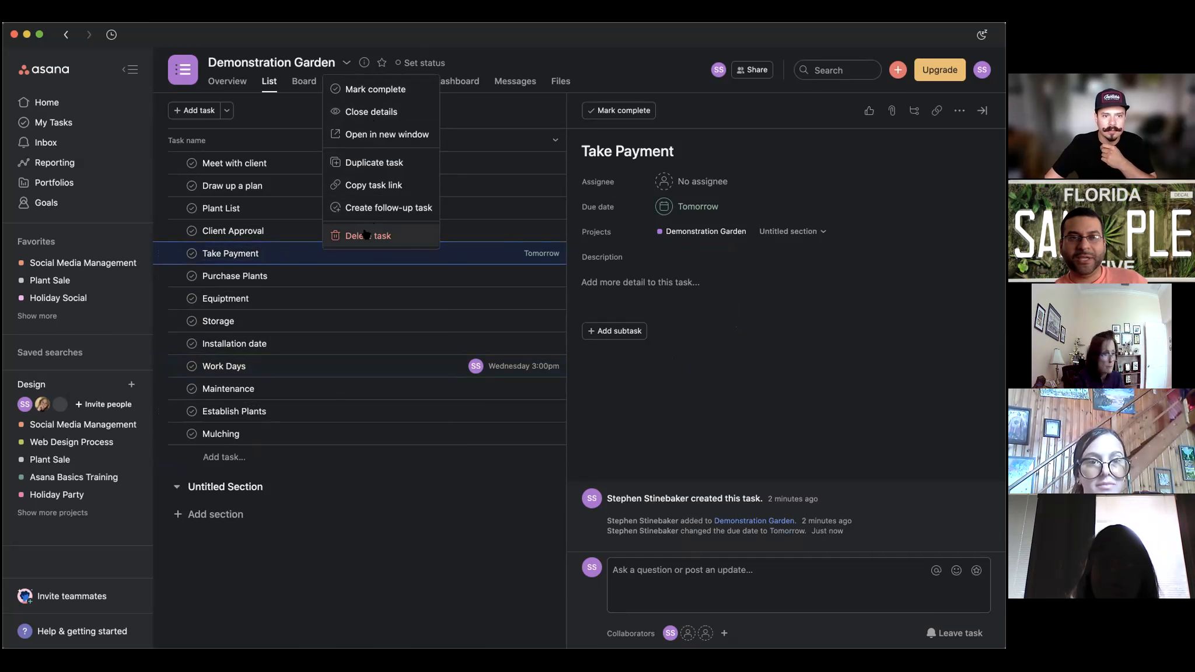
key(Escape)
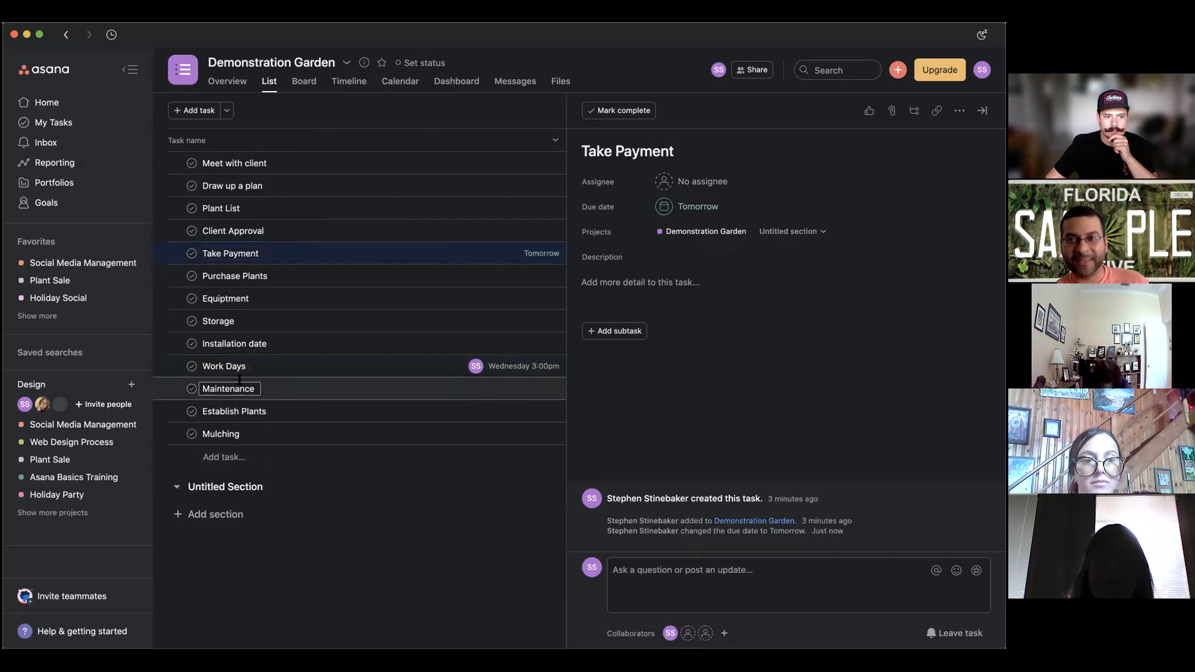
click(959, 110)
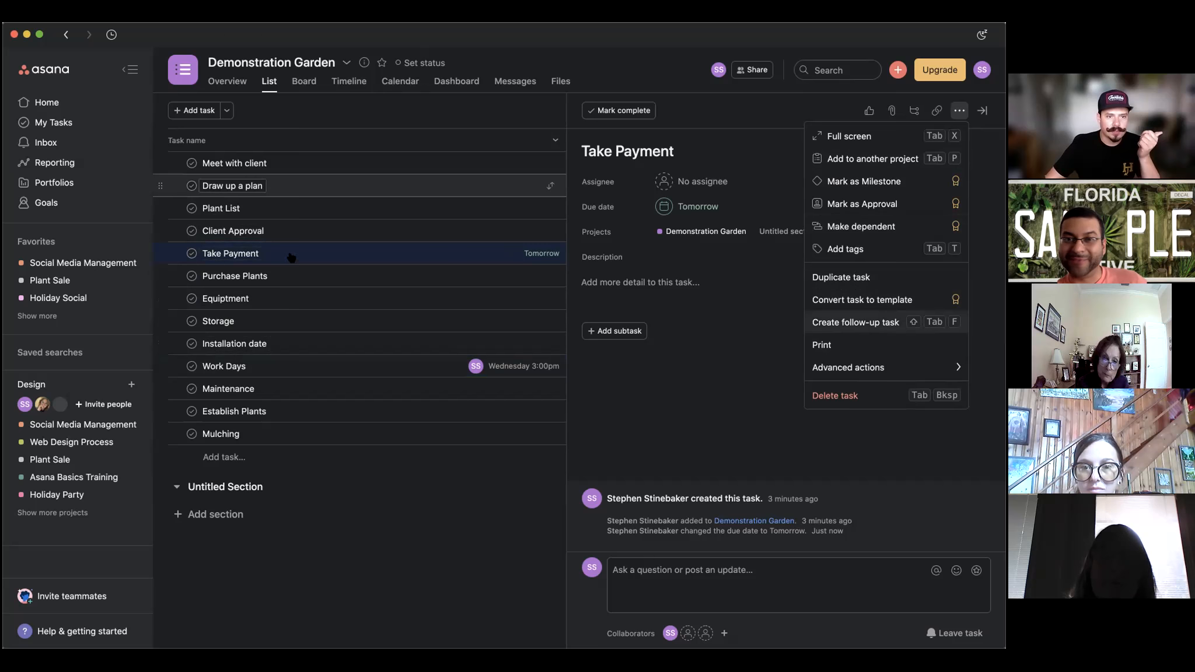
Create a follow-up task for Draw up a plan titled 'Follow up on "Draw up a plan" Client approval'.
click(328, 182)
click(959, 111)
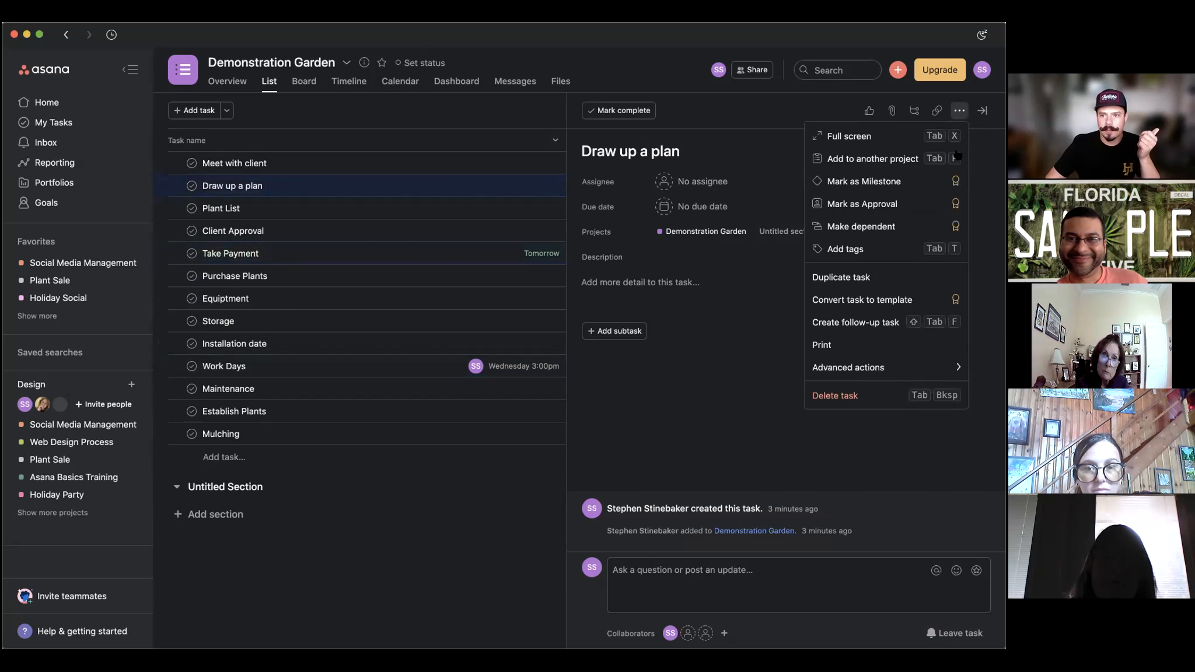
click(887, 324)
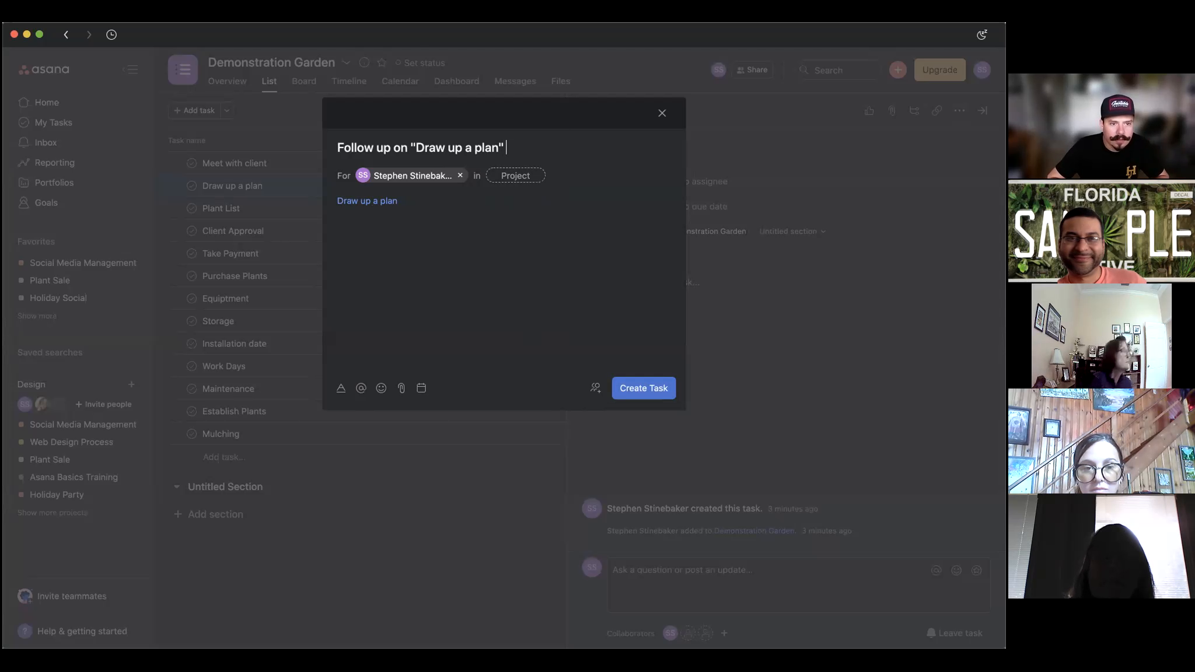
text(Client approval)
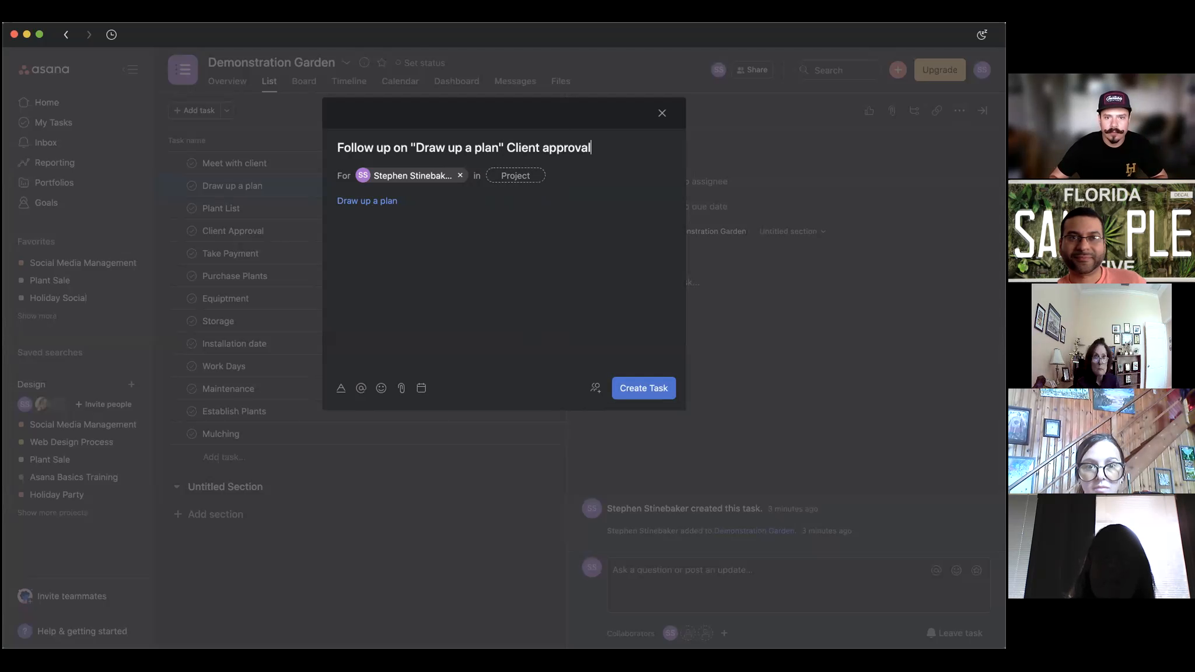
click(643, 388)
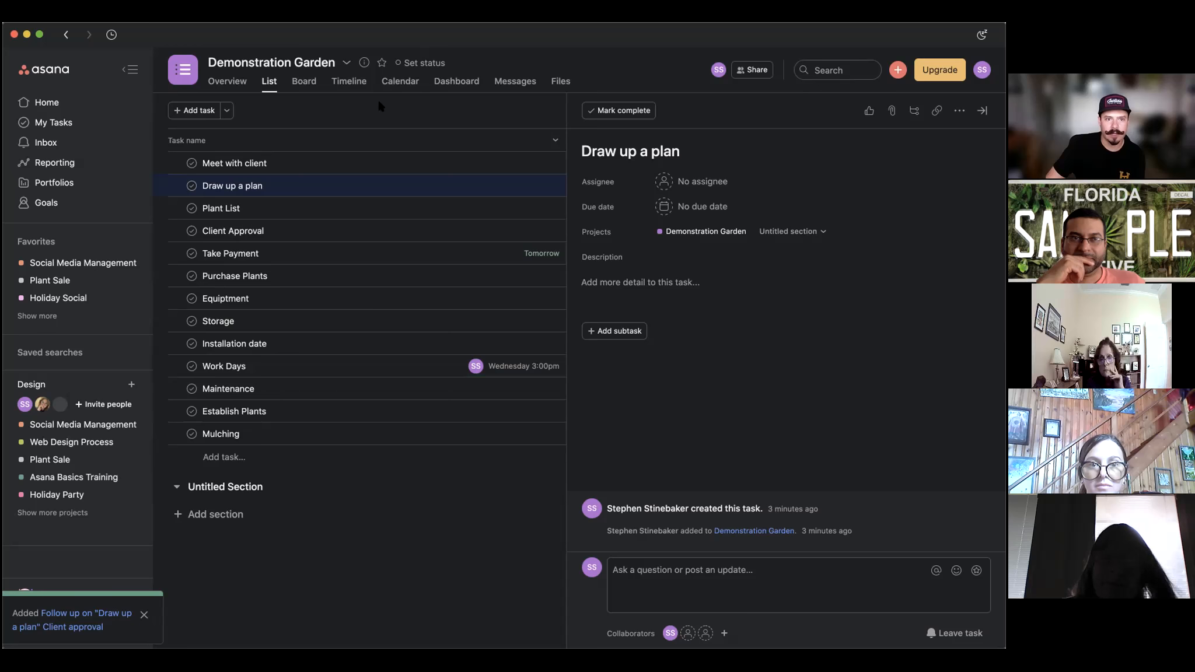
Check the Timeline view and return to List, then open and close Meet with client's details.
click(347, 81)
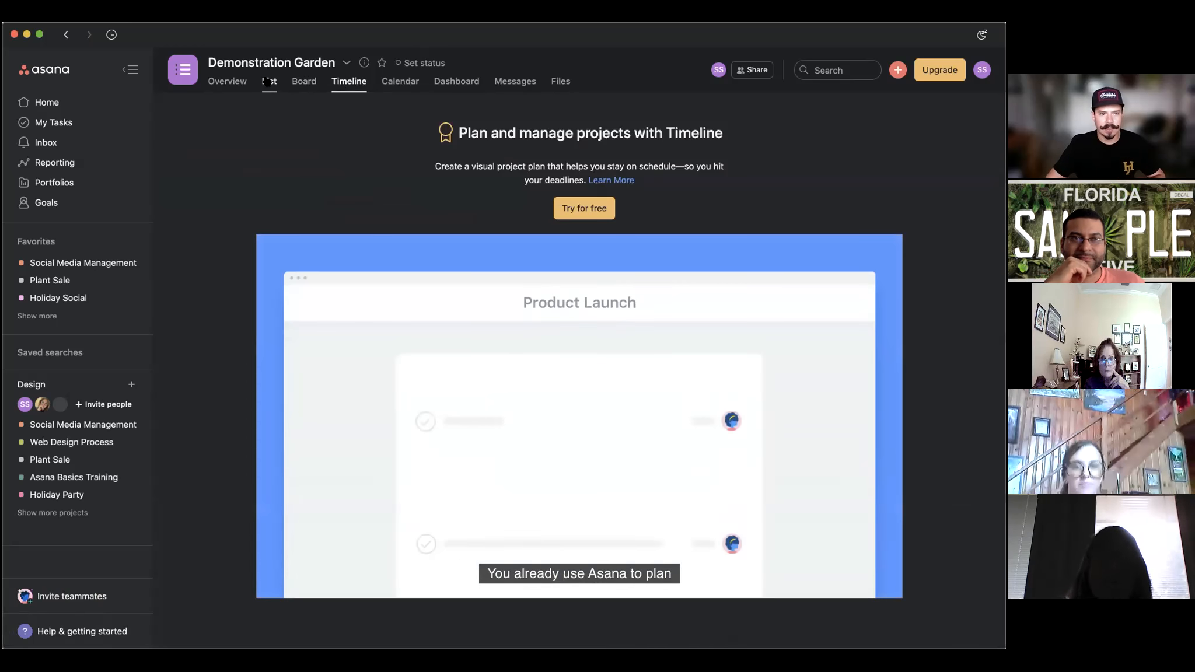
click(269, 81)
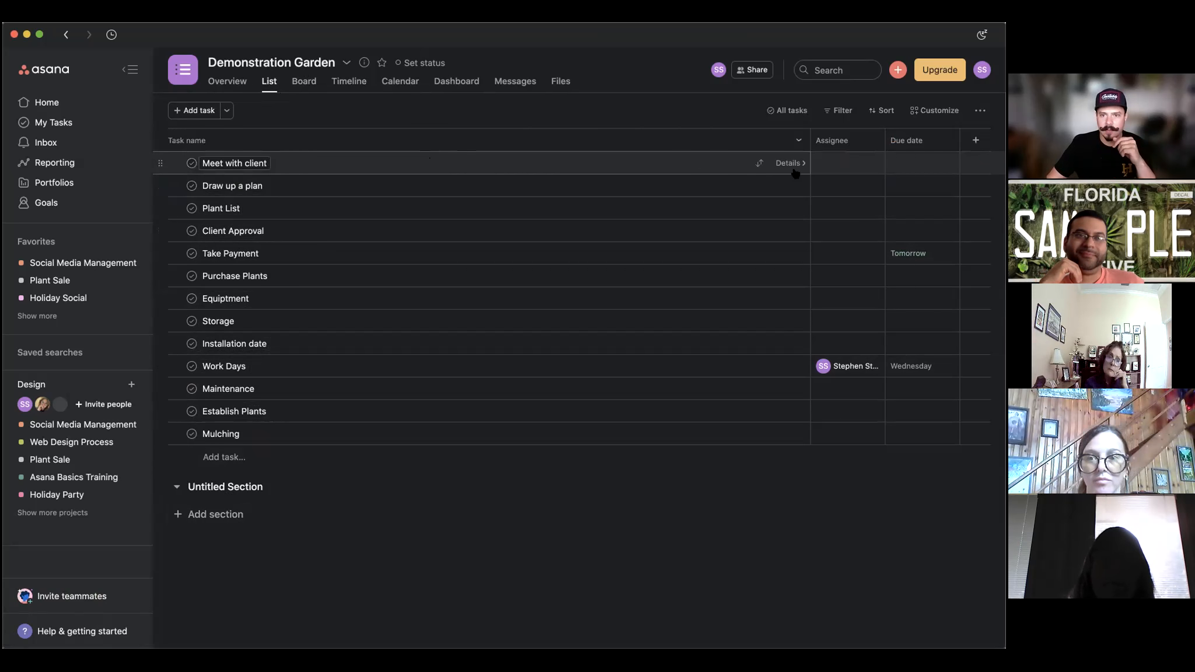
click(641, 171)
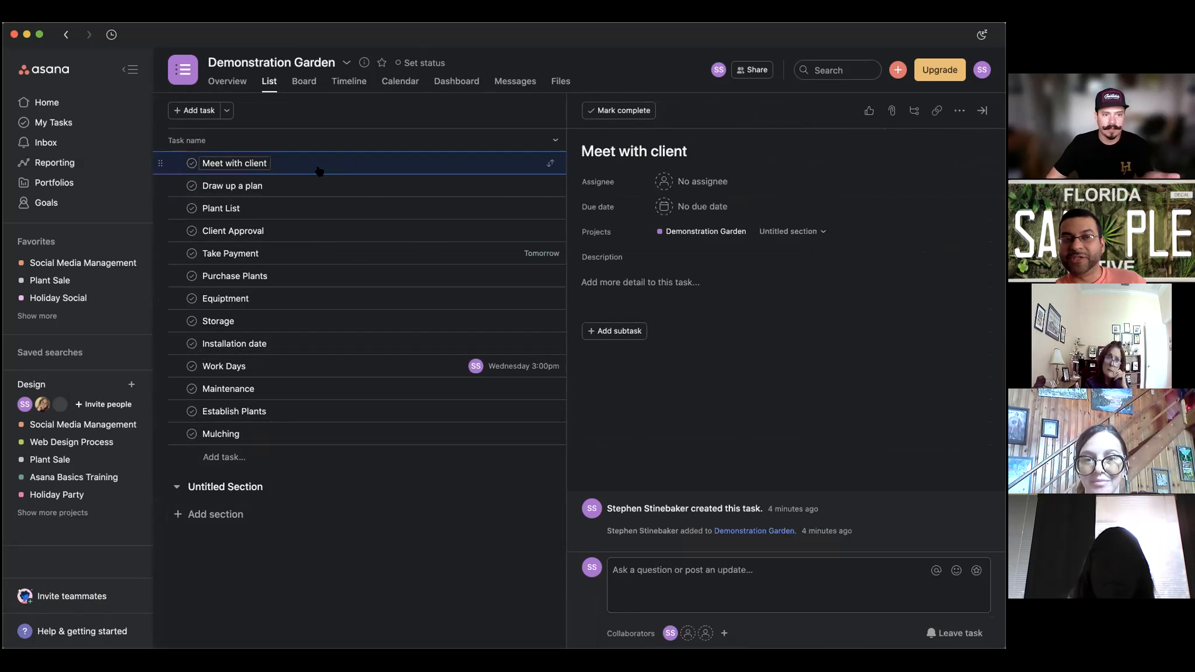
click(483, 553)
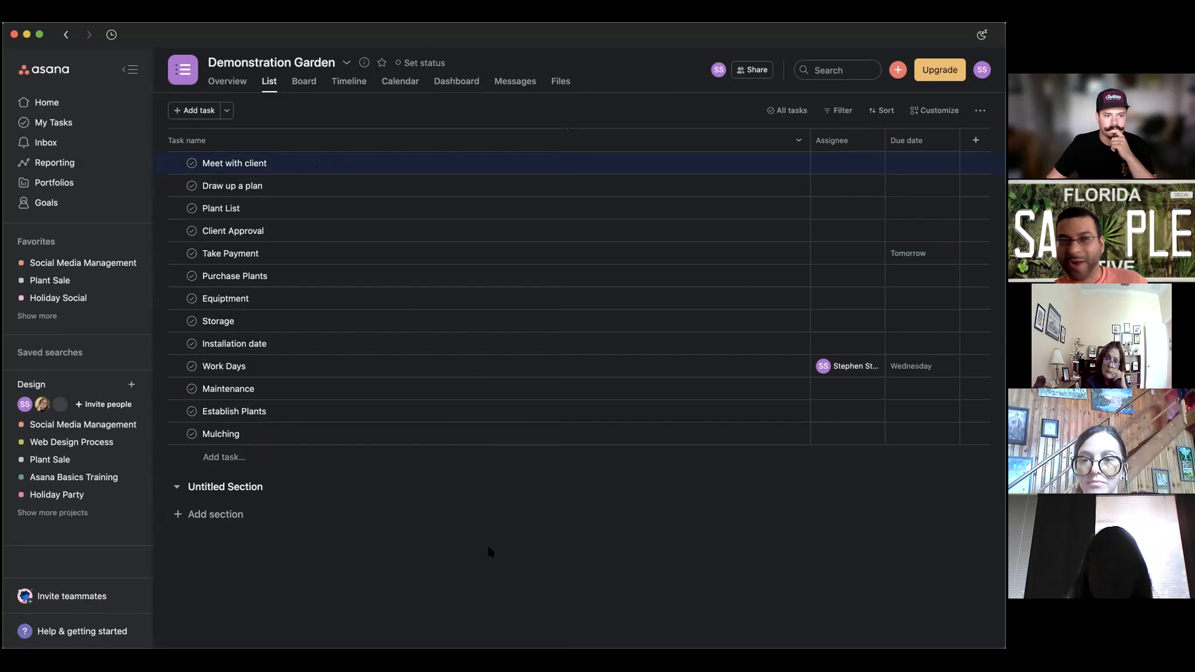
Add a 'Maintenance Schedule' section, correcting the misspelling, then an Untitled Section below it.
click(224, 514)
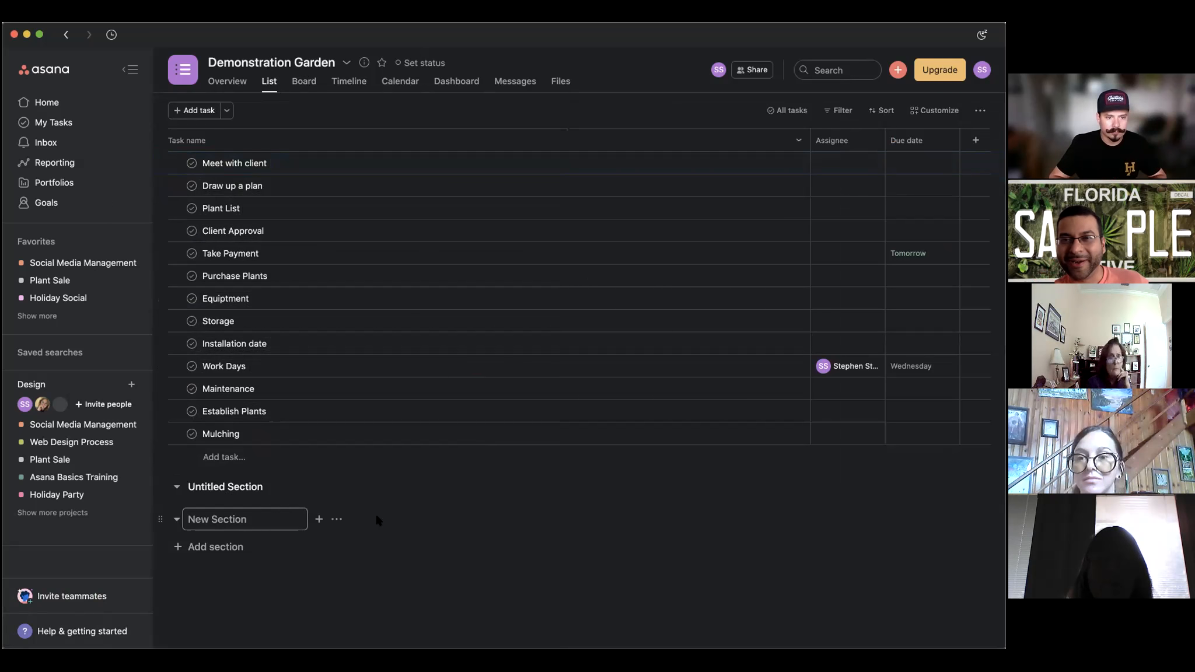
text(Maintenace Schedle)
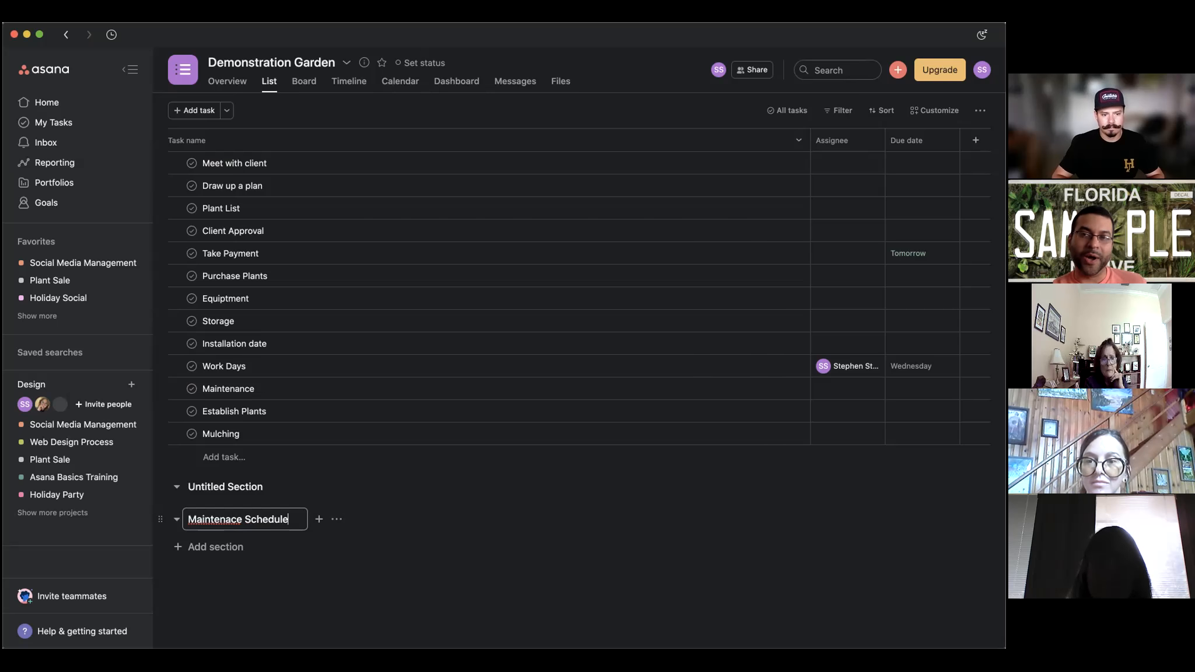
right_click(211, 521)
key(Escape)
right_click(211, 519)
click(251, 523)
click(409, 537)
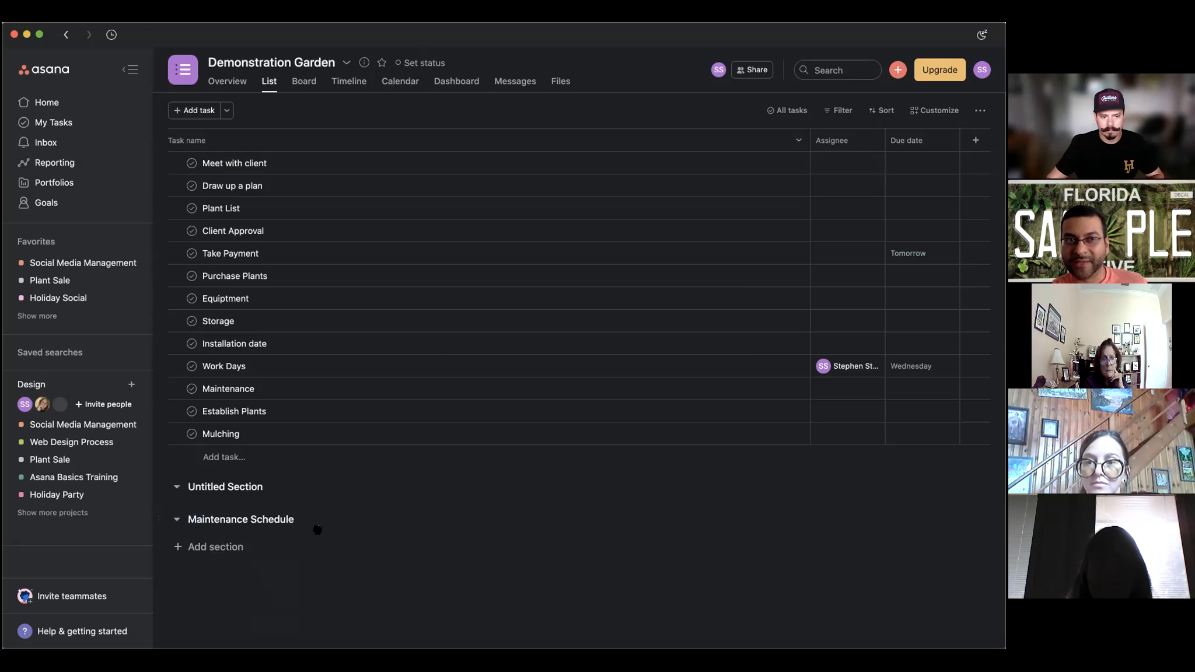
click(237, 547)
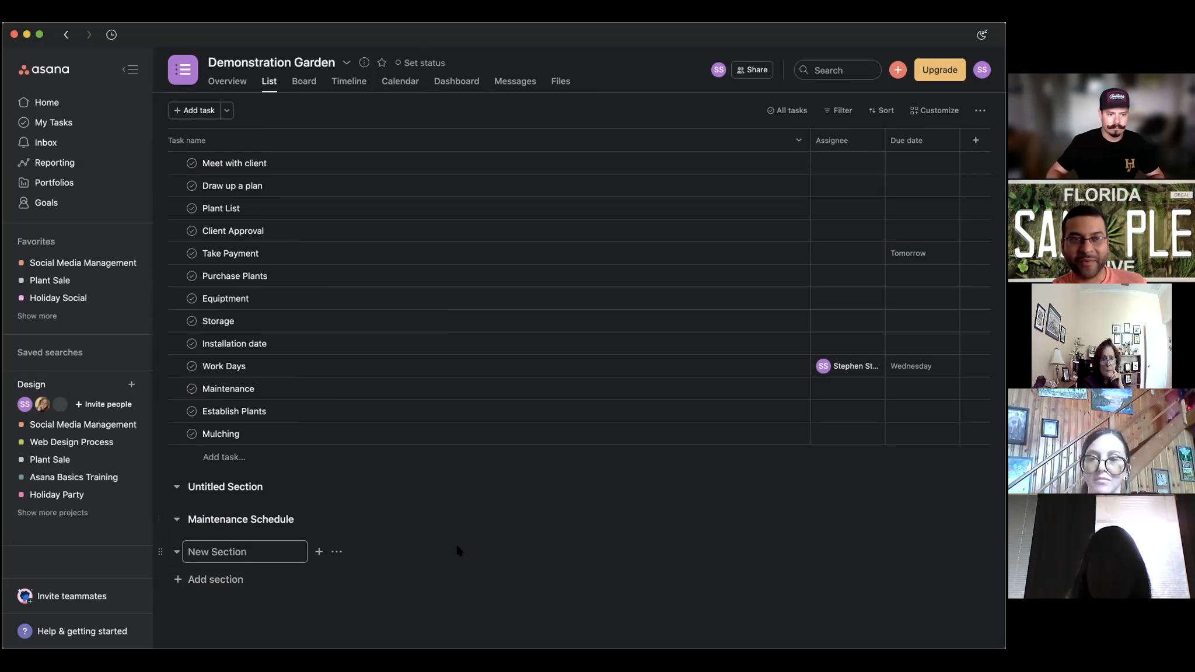
click(538, 495)
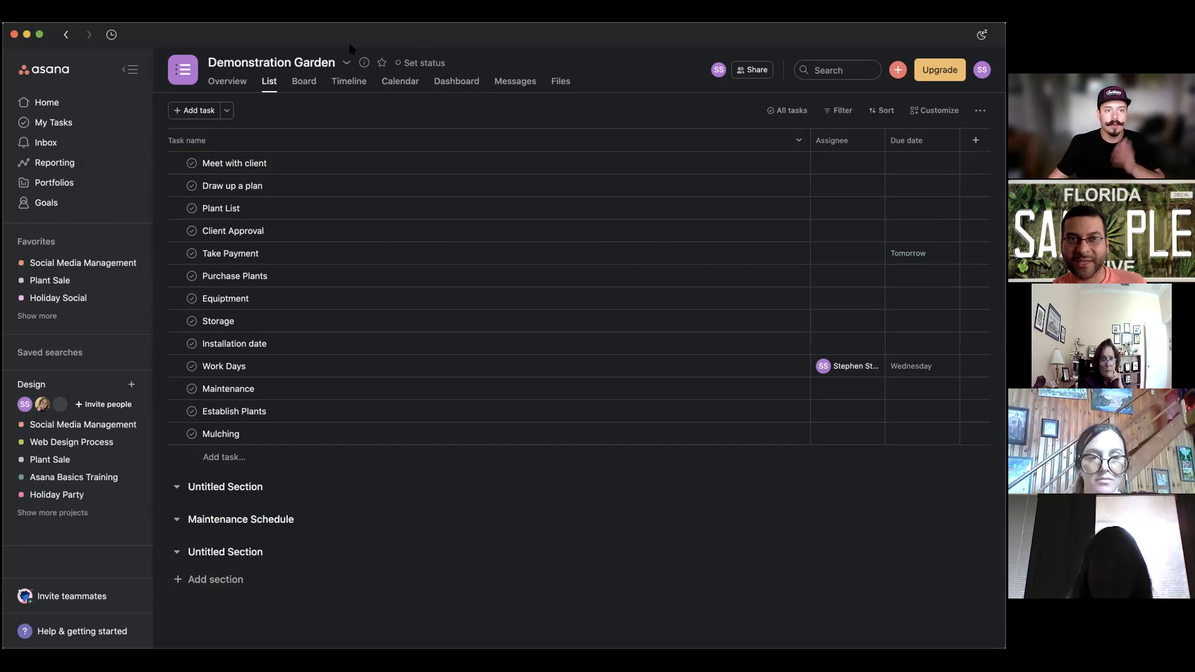
Glance at the project details, then open the Demonstration Garden title dropdown menu.
click(364, 63)
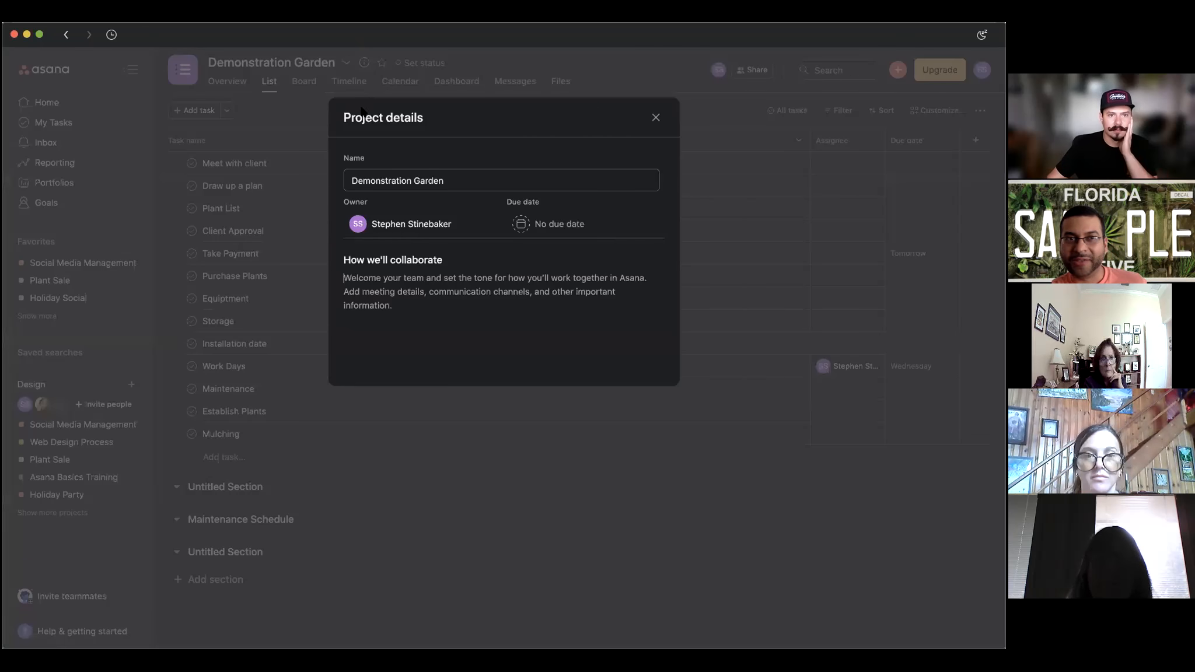
click(362, 66)
click(347, 63)
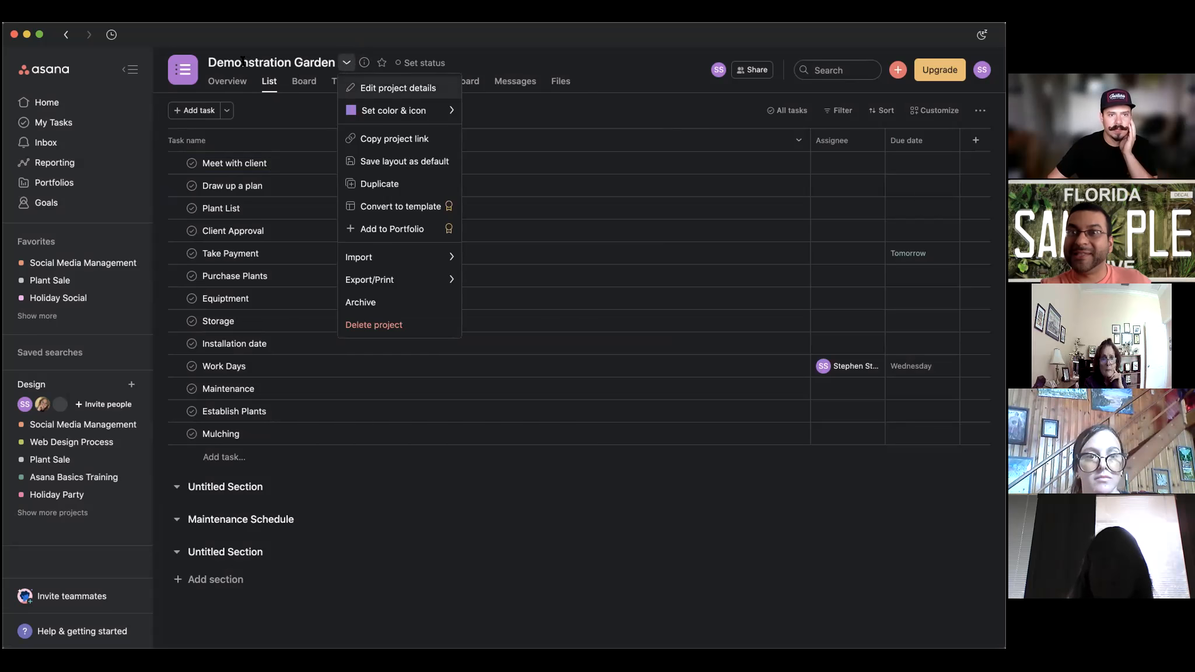
click(347, 63)
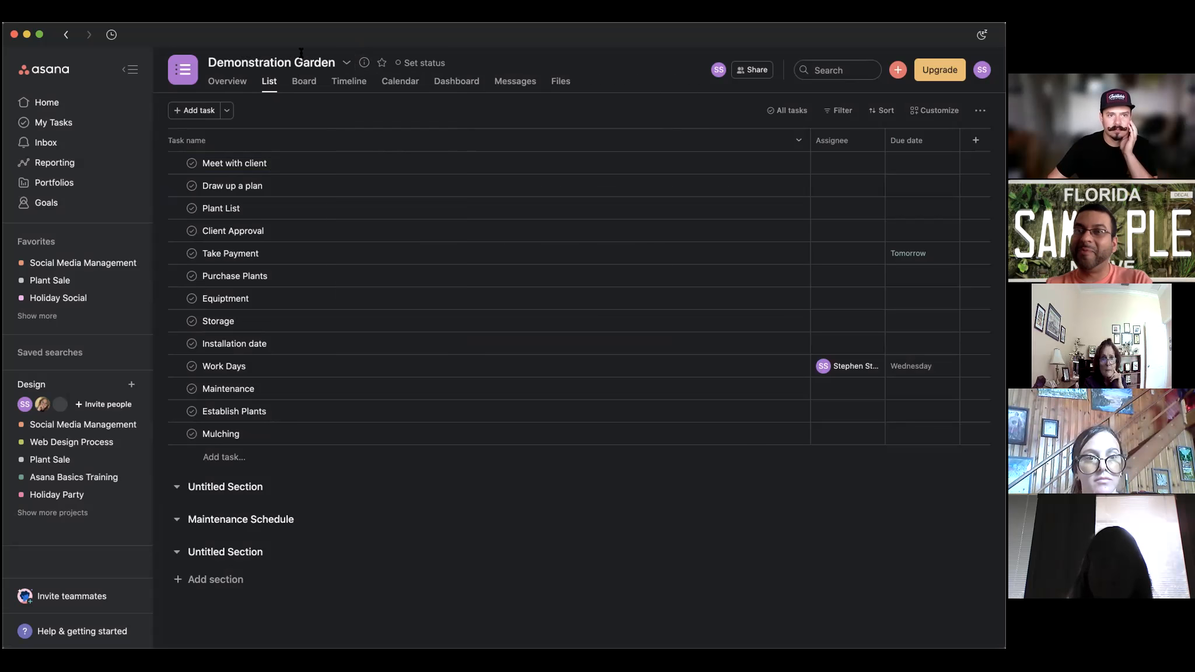
click(347, 63)
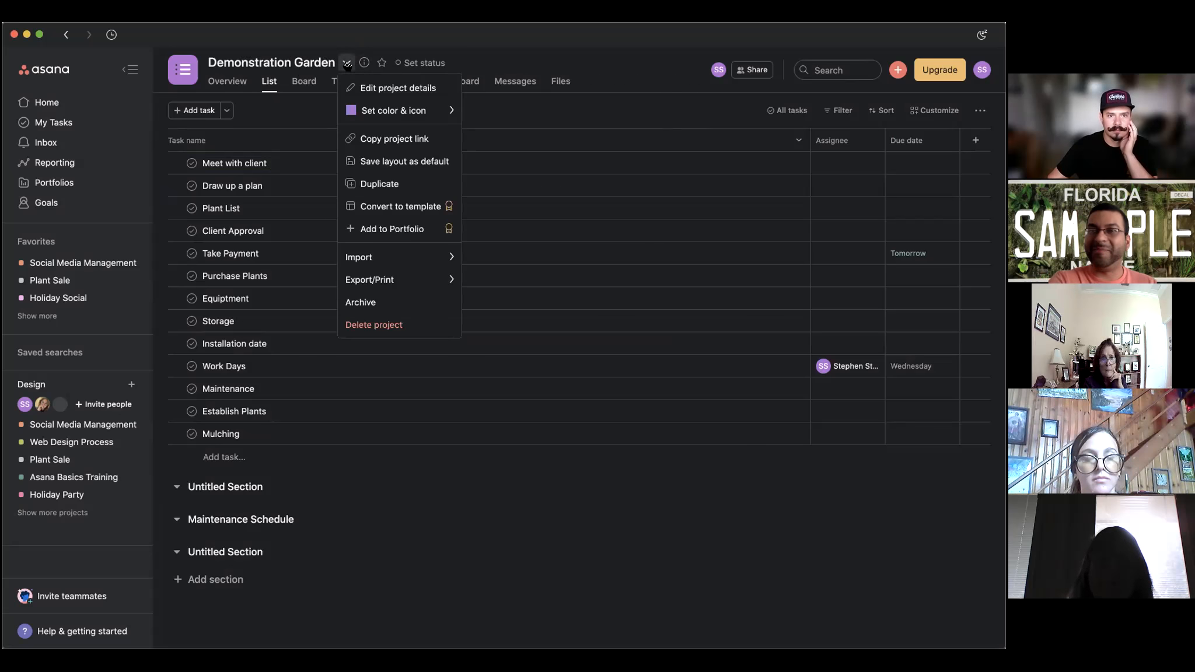
Duplicate Demonstration Garden as 'Demonstration Garden Q1 2022' and create the copy.
click(371, 186)
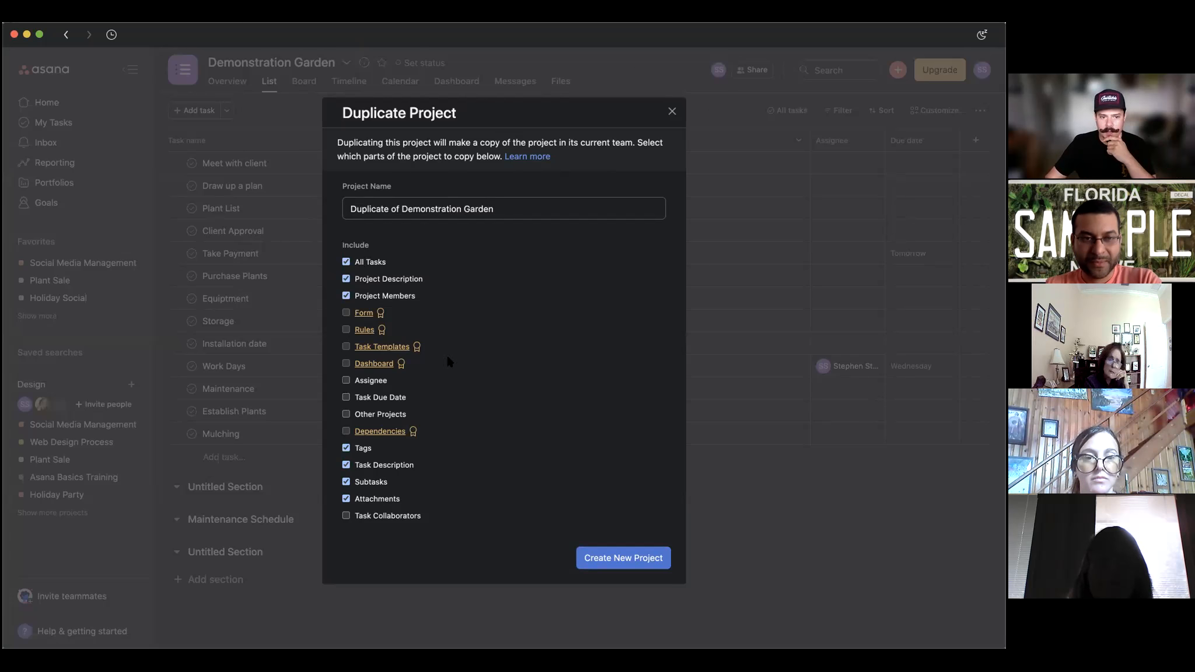
click(514, 206)
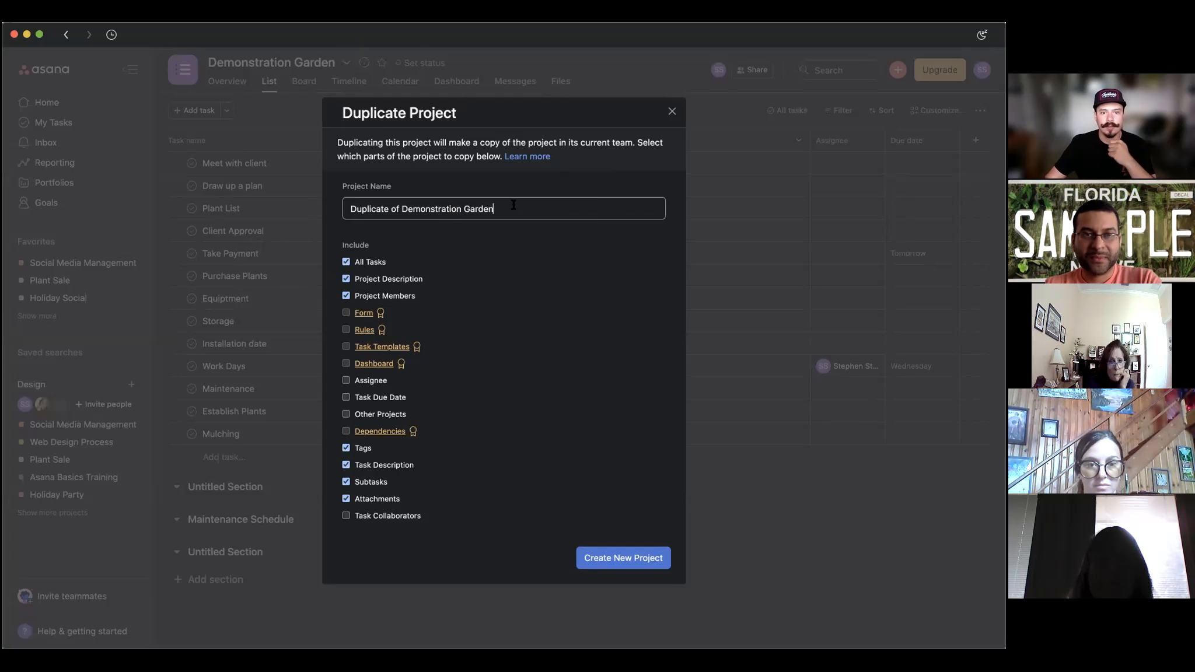
drag(403, 208, 304, 205)
key(BackSpace)
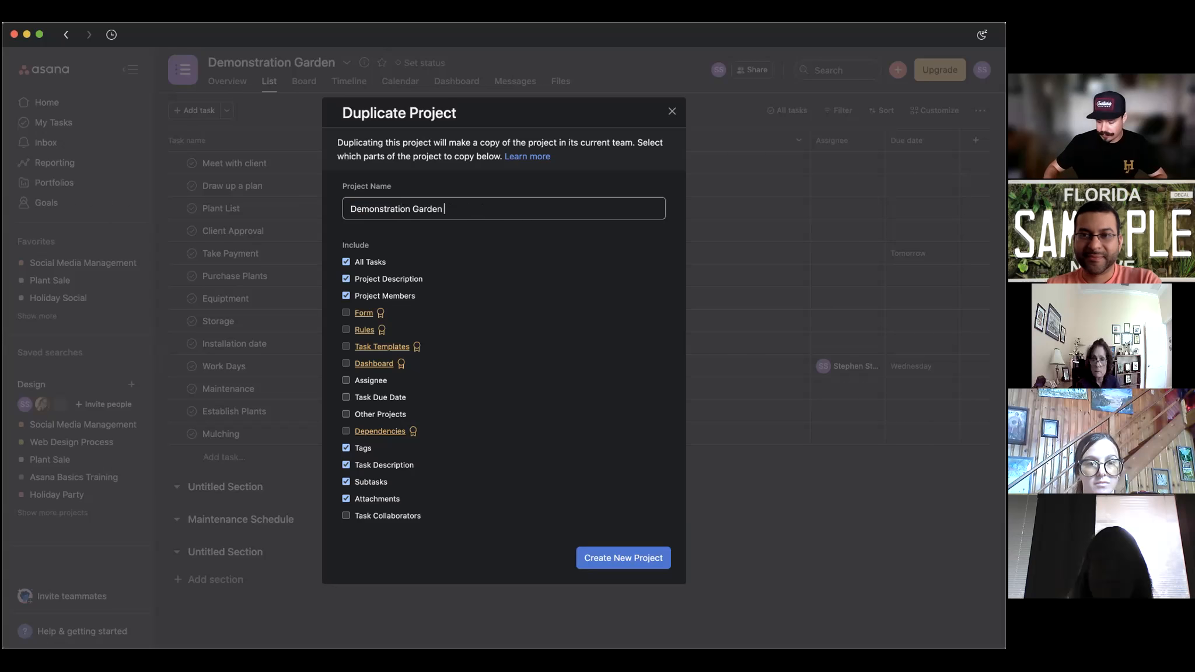
text(Q1 2022)
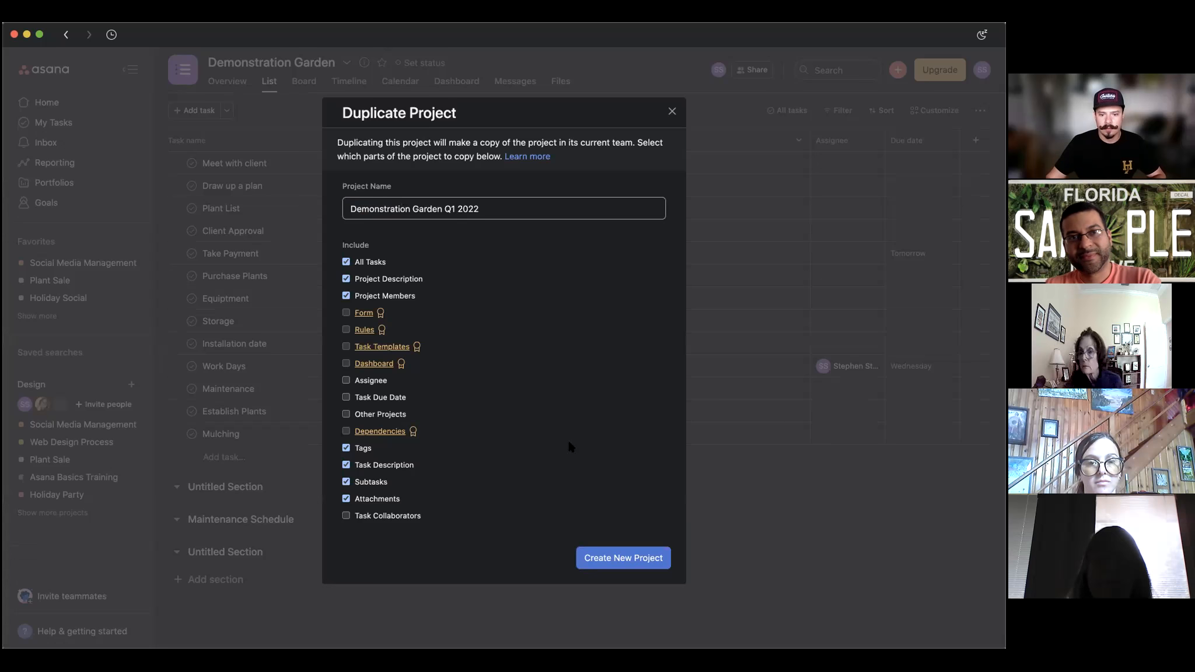
click(631, 554)
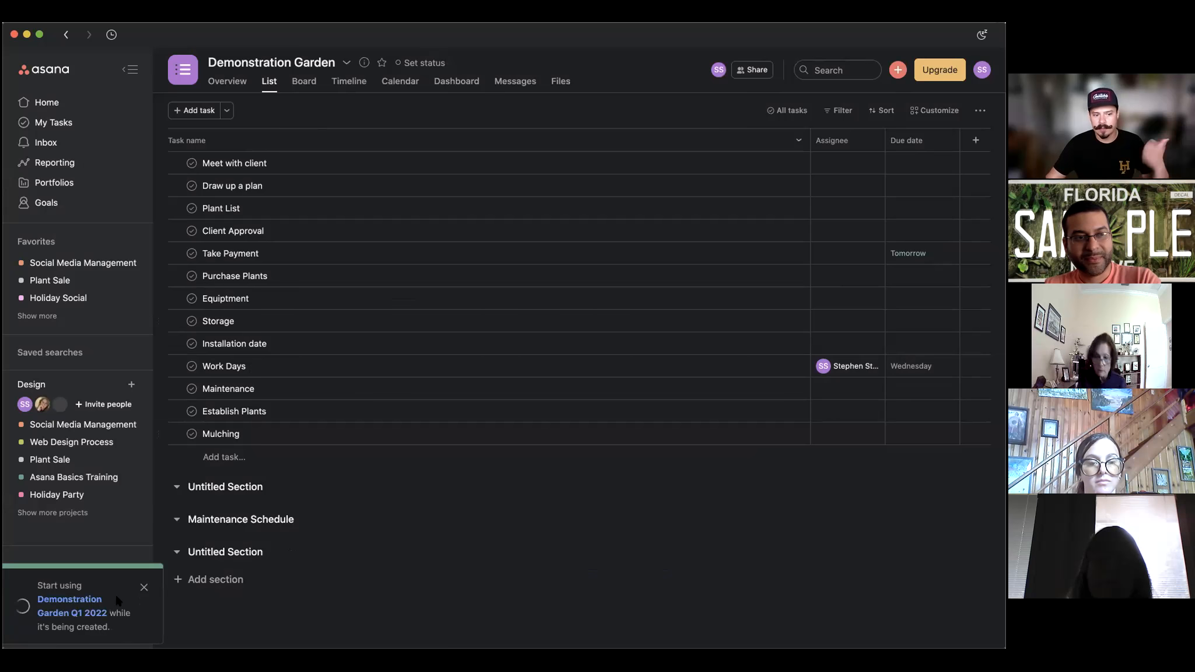
Open Demonstration Garden Q1 2022 from the confirmation toast, then go back to Home.
click(66, 598)
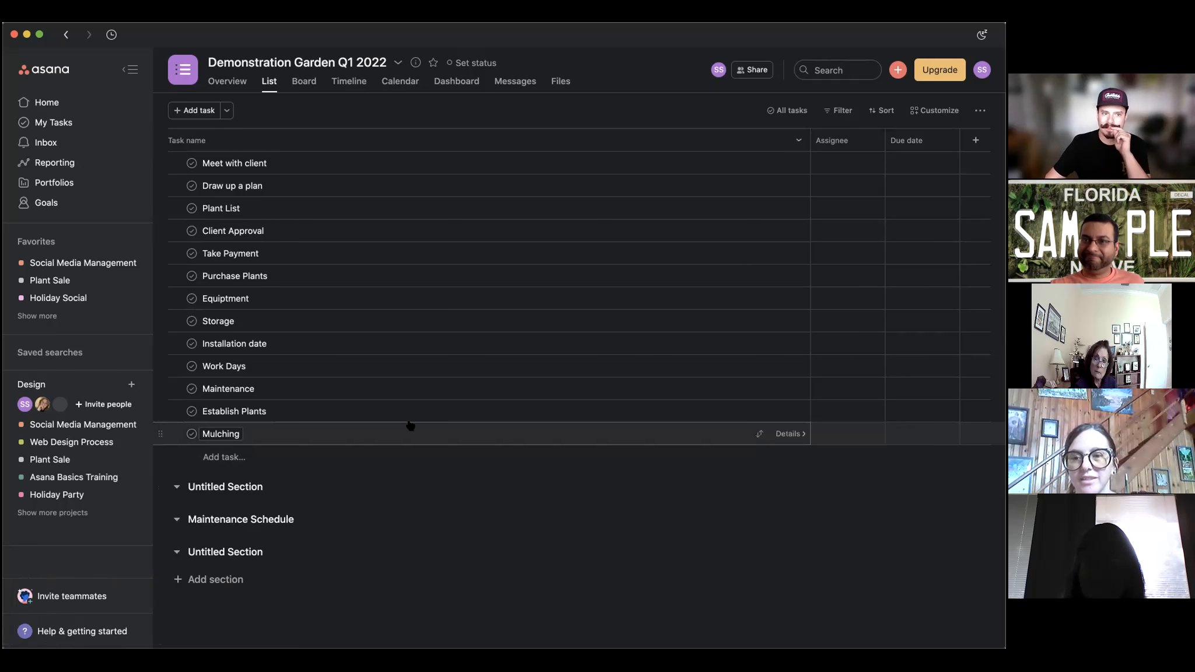
click(103, 104)
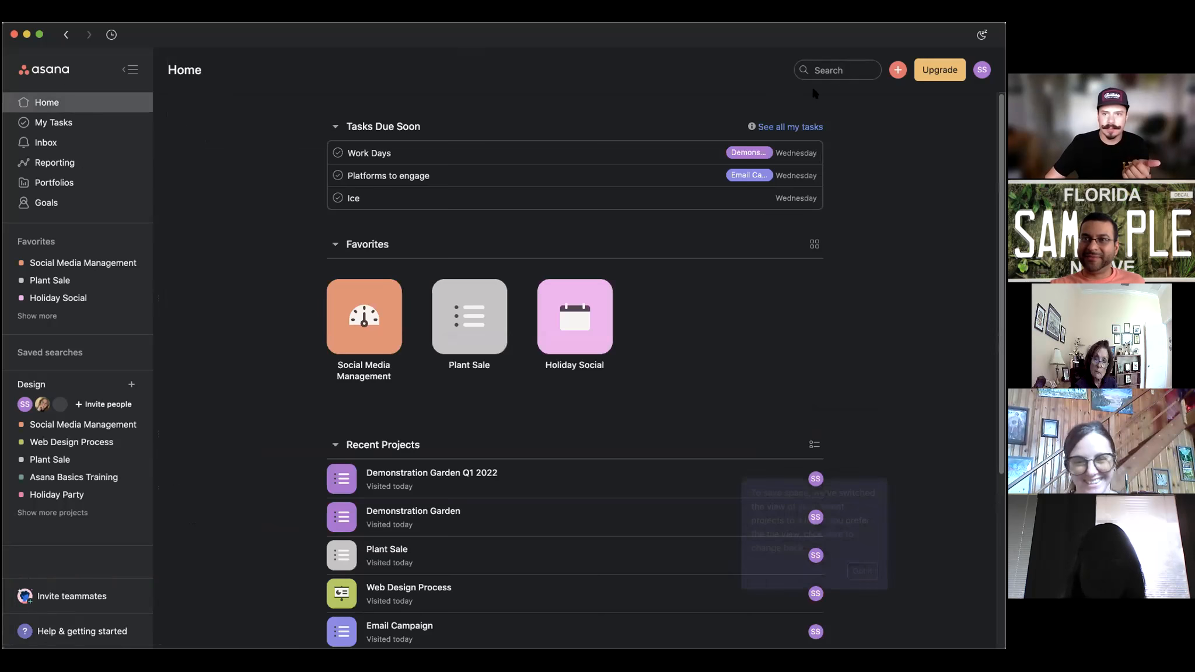
Create a blank project named 'Get Done', set to Private to me, and go to it.
click(898, 69)
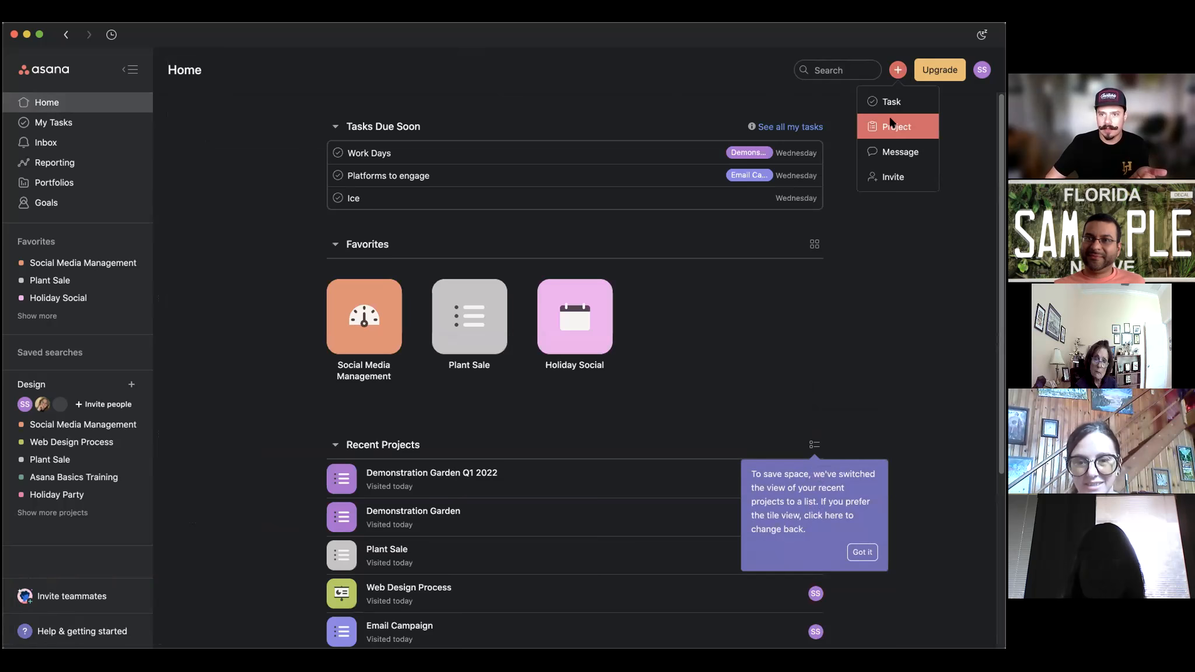
click(896, 127)
click(408, 350)
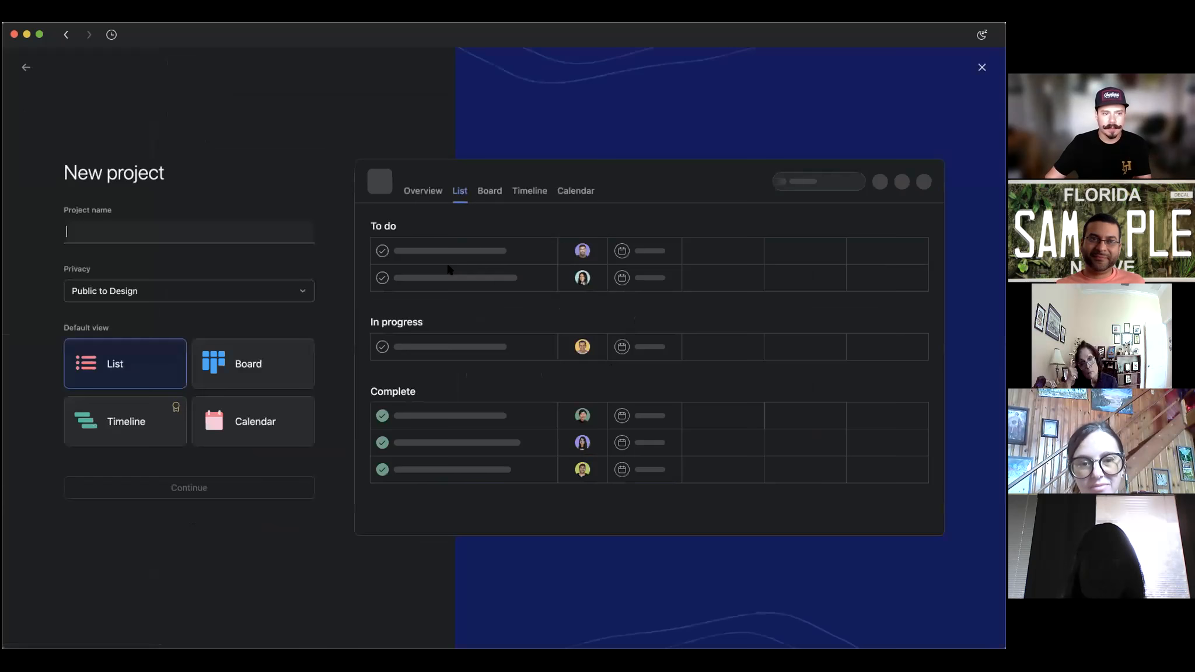
text(W)
key(BackSpace)
text(W)
key(BackSpace)
text(Get Done)
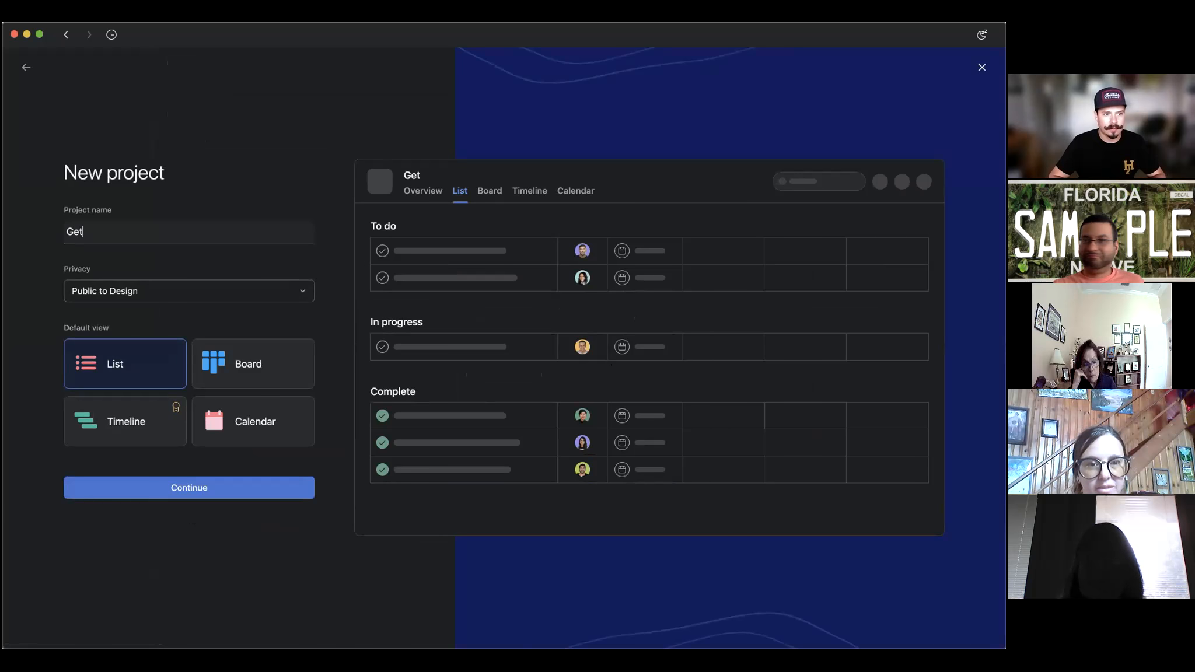
click(162, 297)
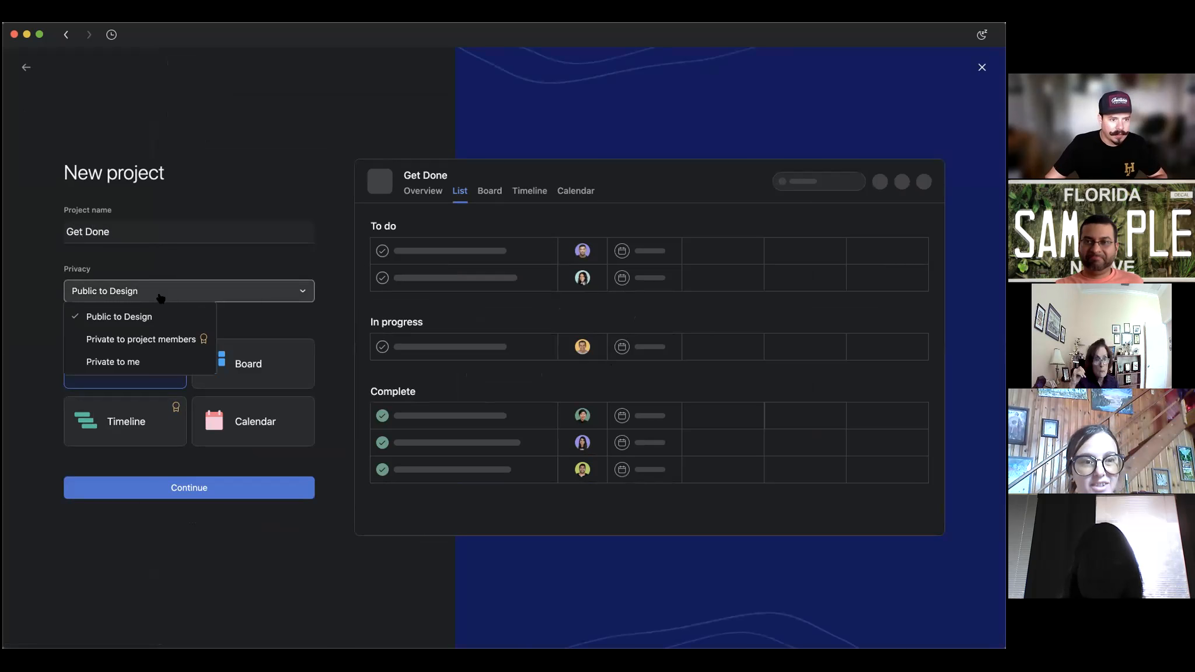
click(113, 362)
click(173, 487)
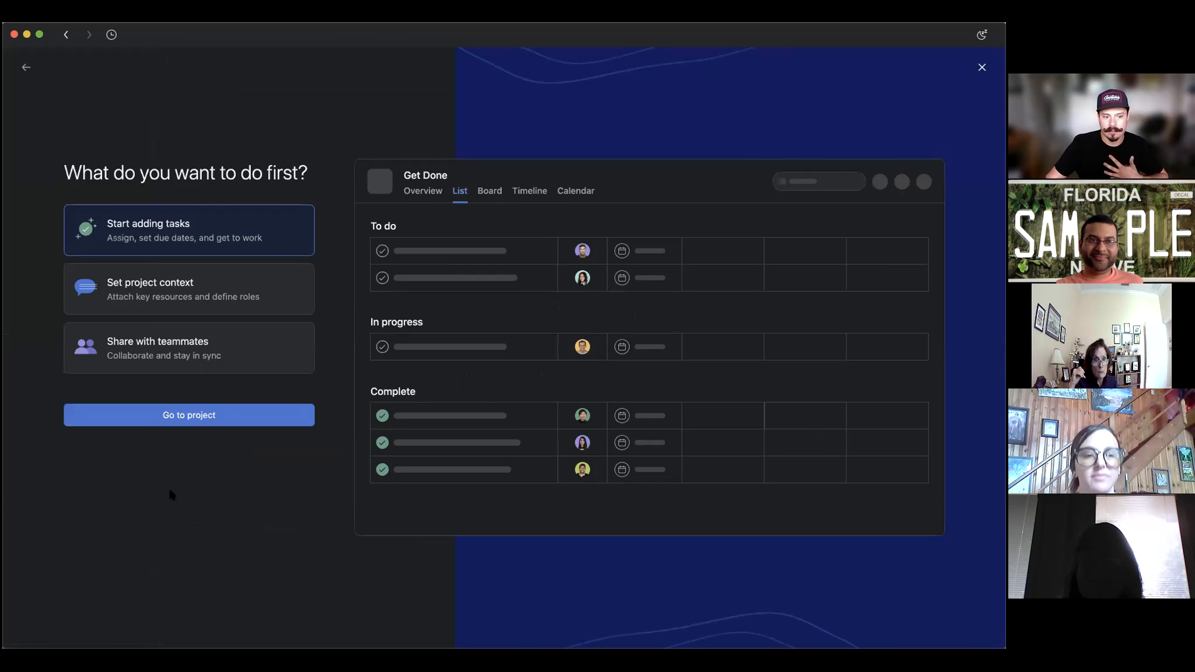
click(199, 414)
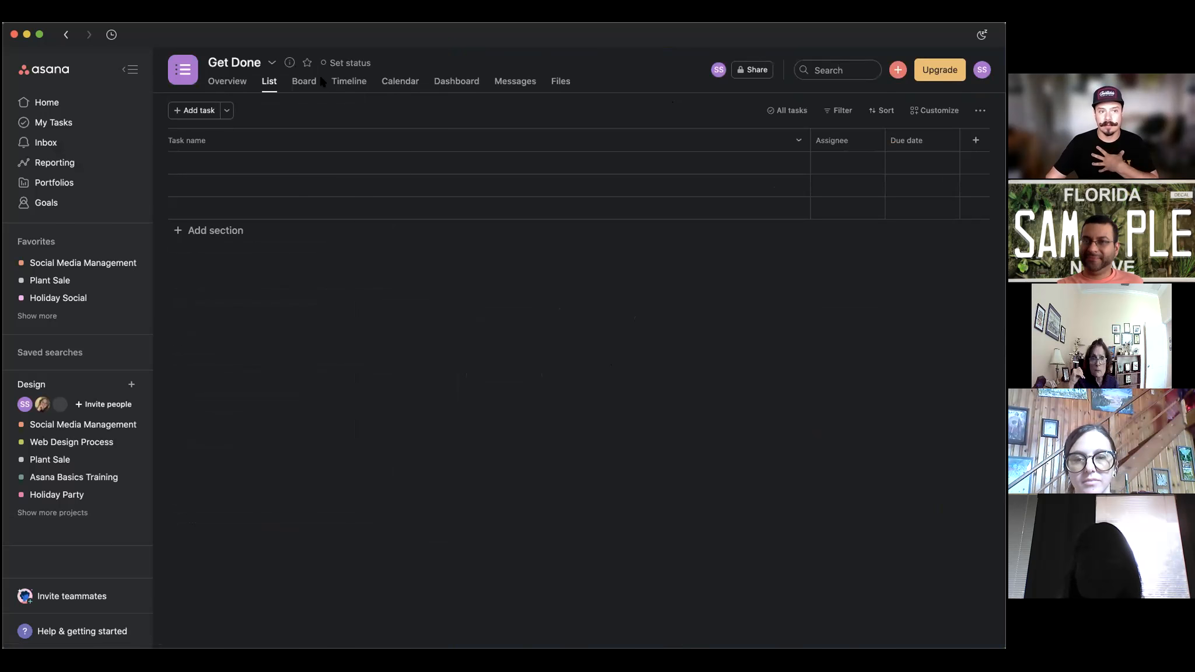
Give Get Done a yellow-orange colour and a lightbulb icon.
click(179, 71)
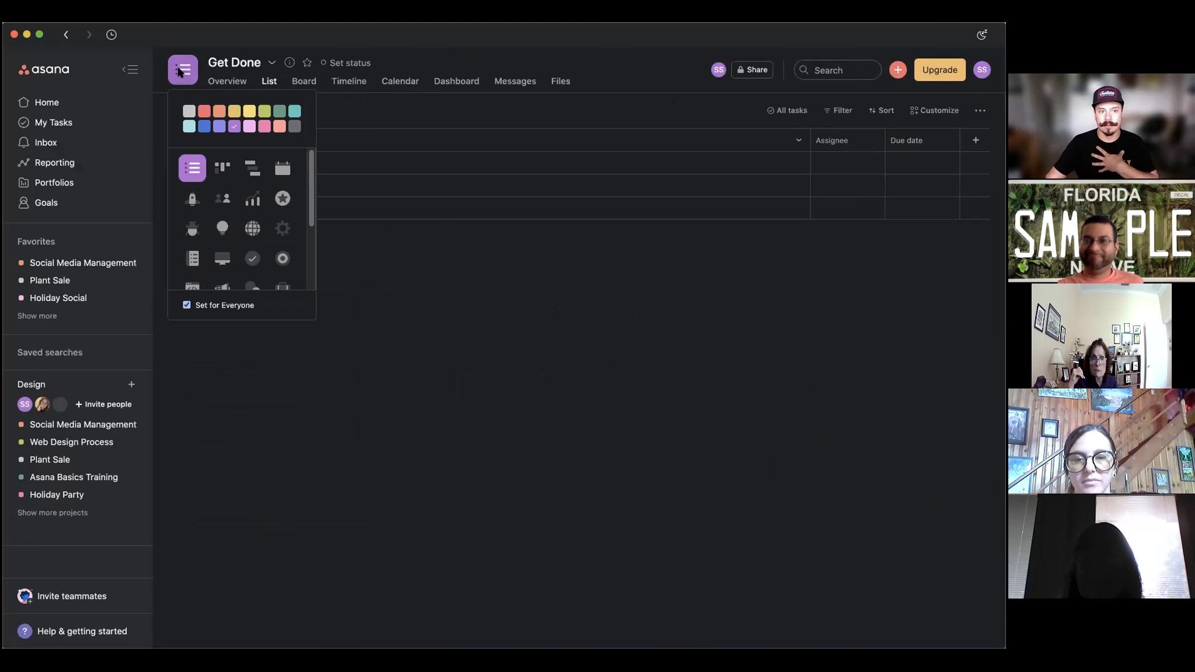
click(235, 112)
click(222, 228)
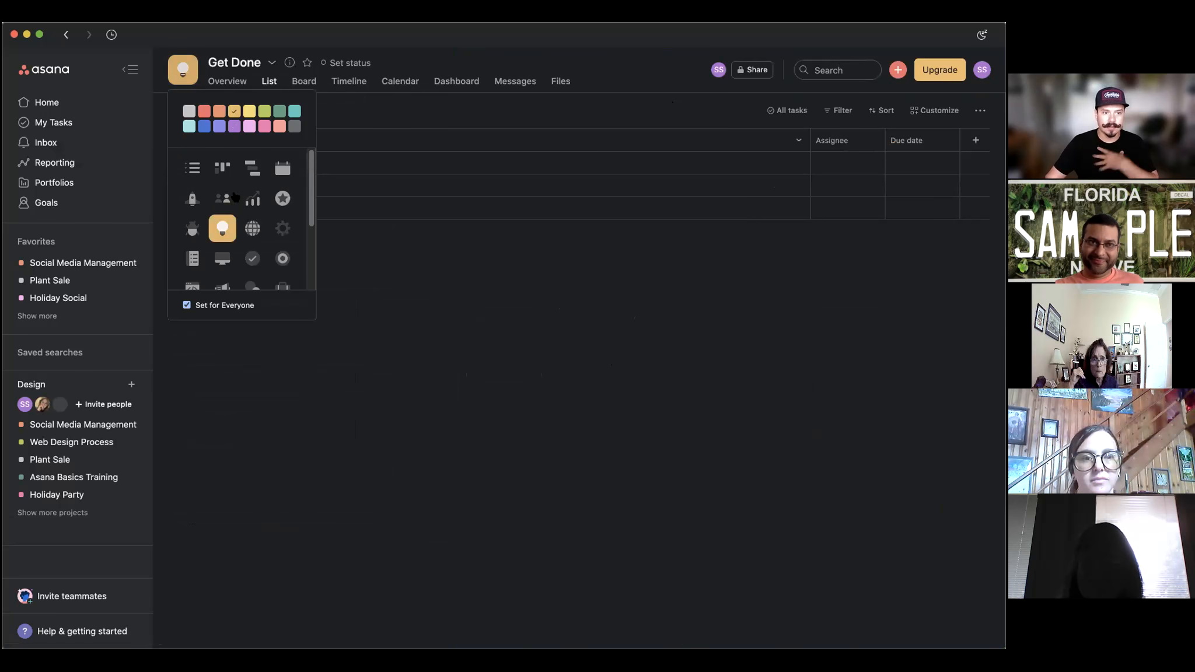
click(290, 63)
Star Get Done and drag it to the top of the Favorites list.
click(290, 63)
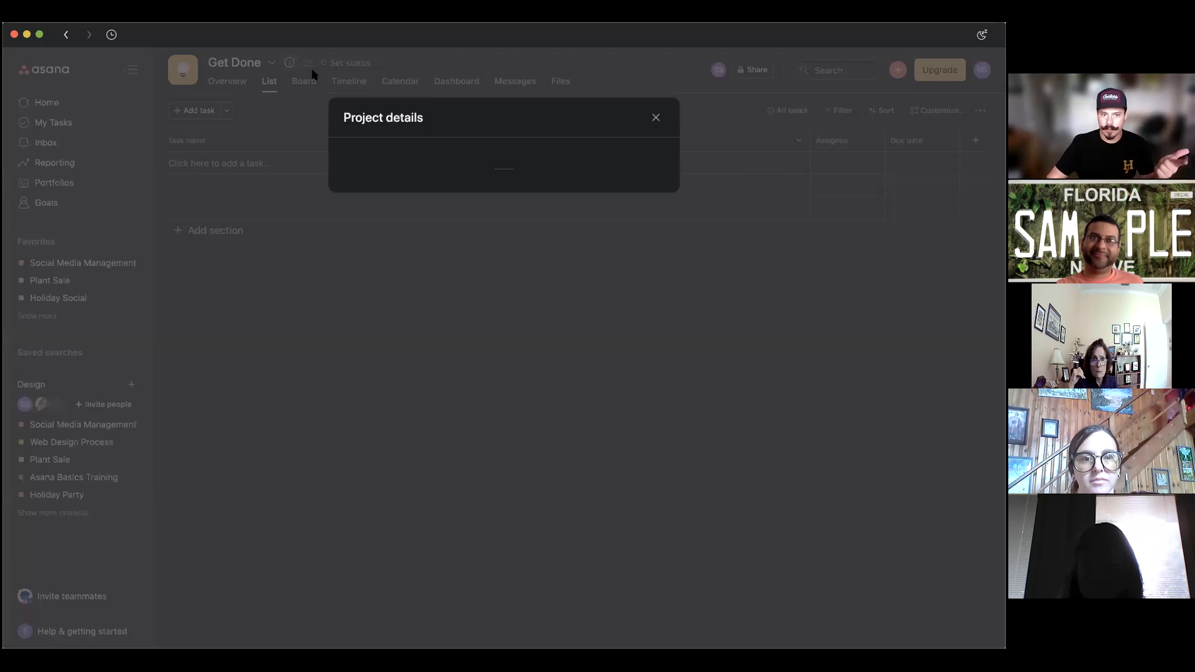
click(306, 65)
click(306, 65)
drag(32, 317, 92, 258)
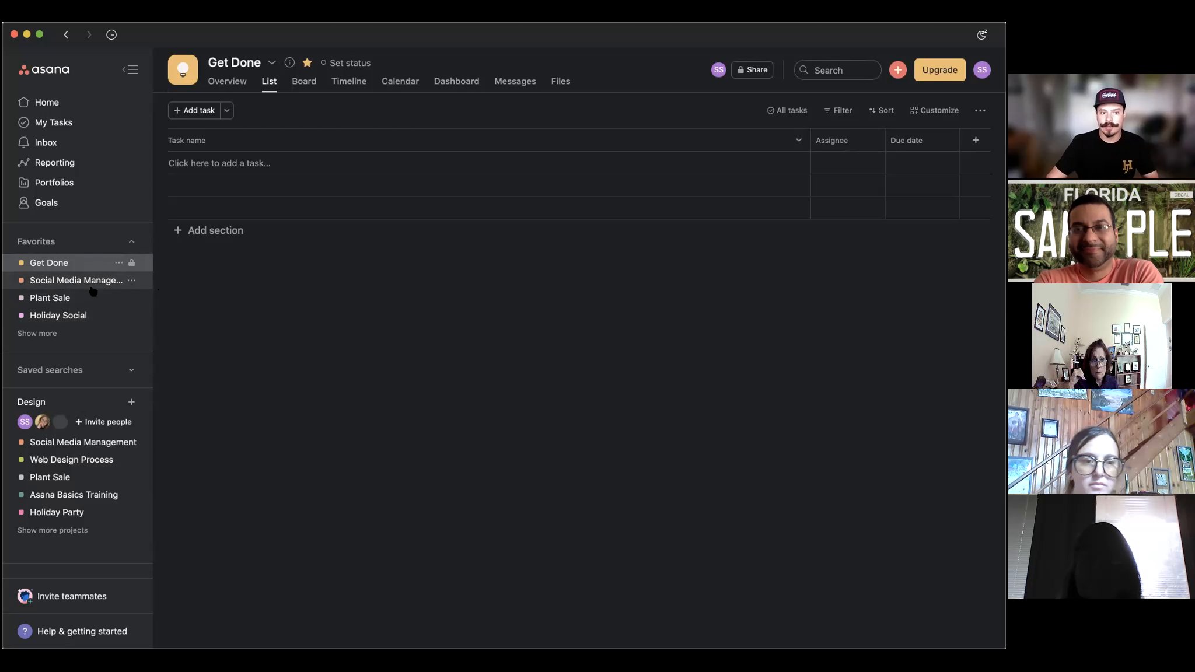
click(288, 63)
click(531, 223)
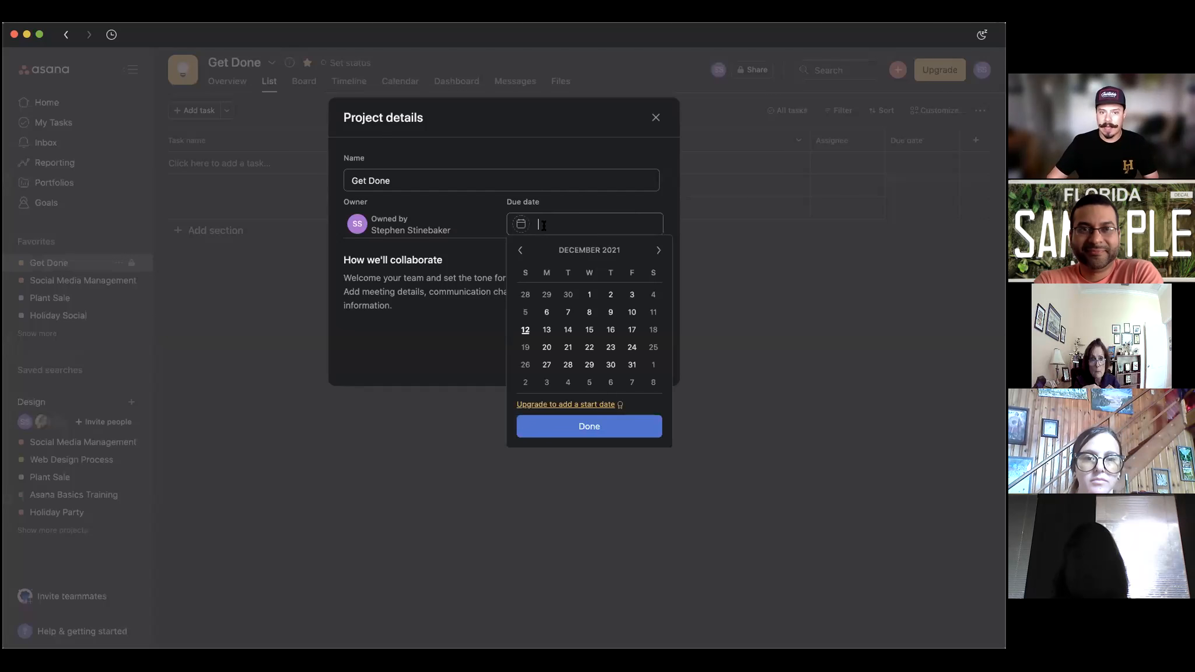
click(472, 227)
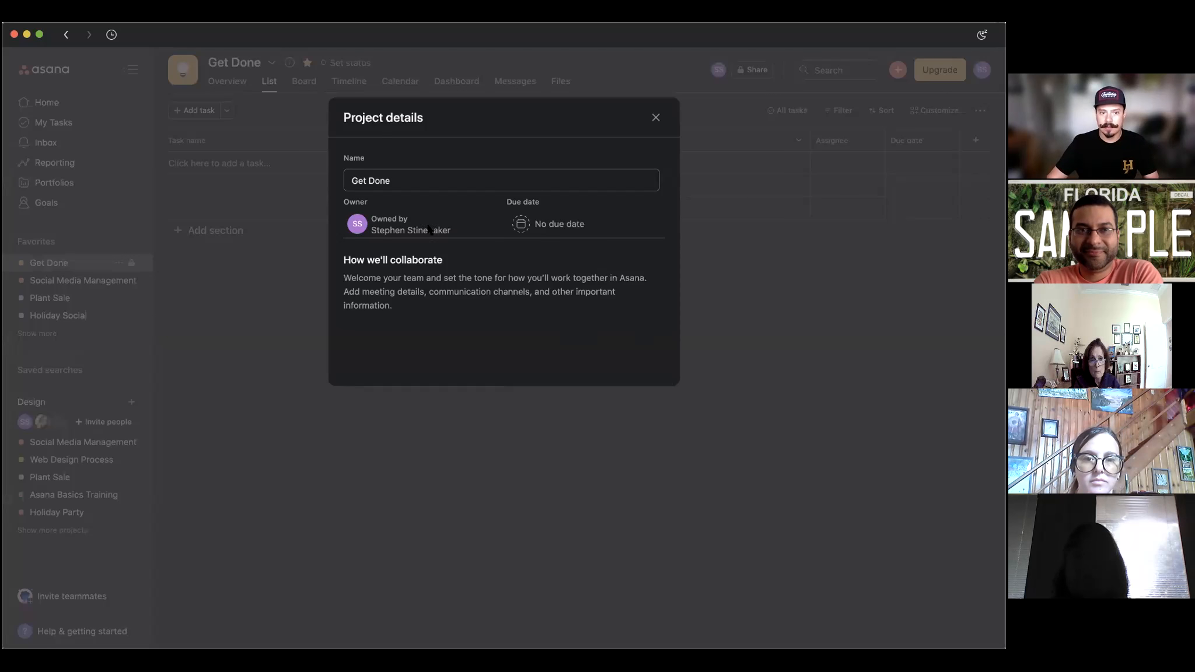
click(533, 224)
click(467, 126)
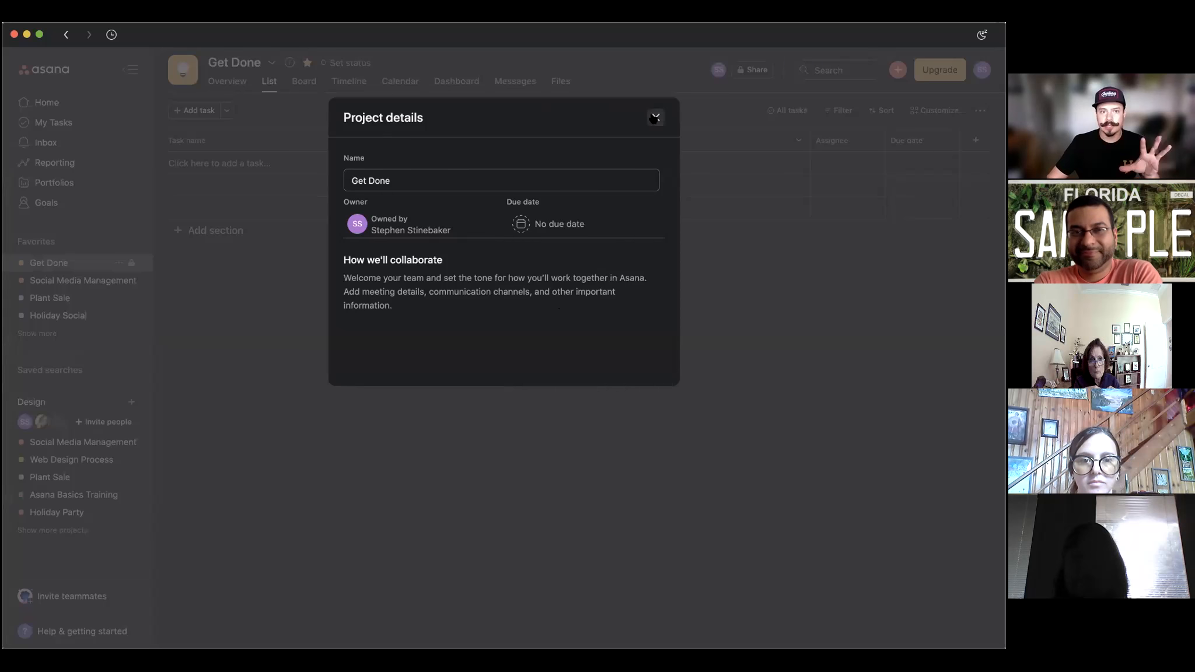
click(655, 117)
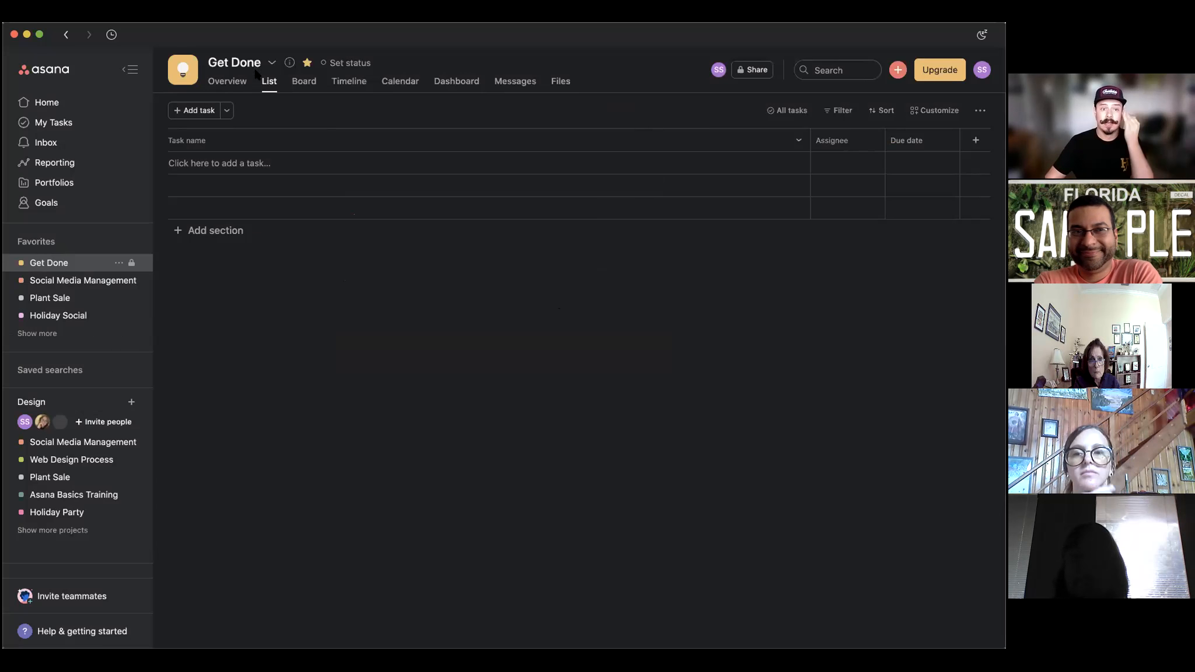
click(222, 167)
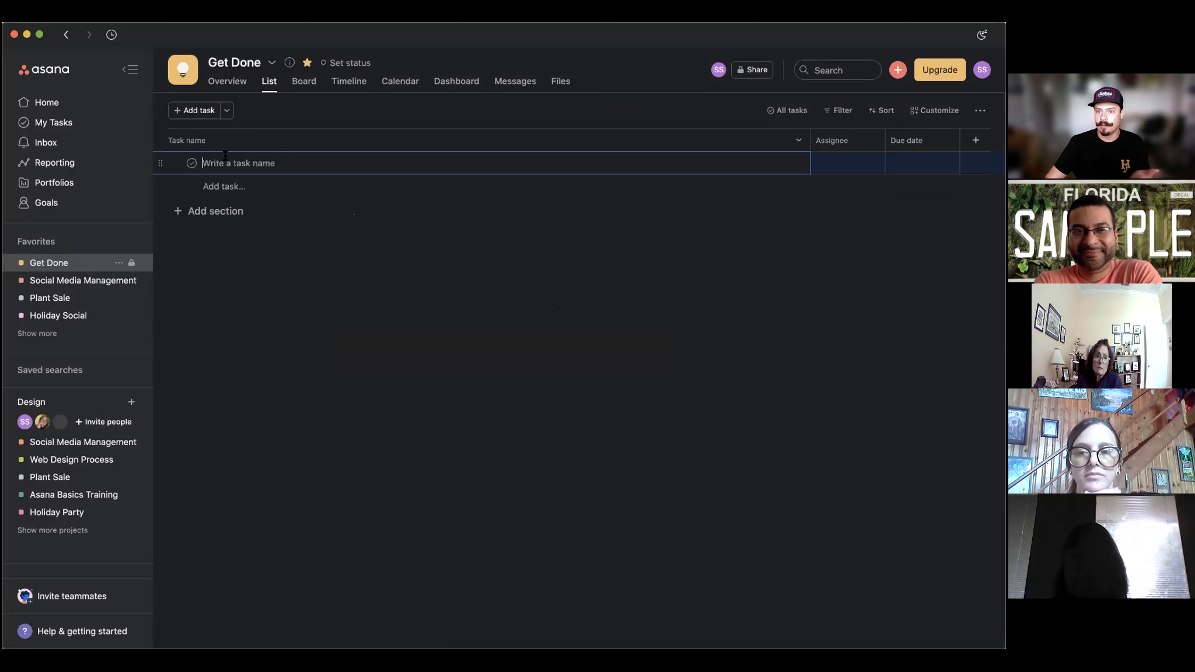
click(413, 109)
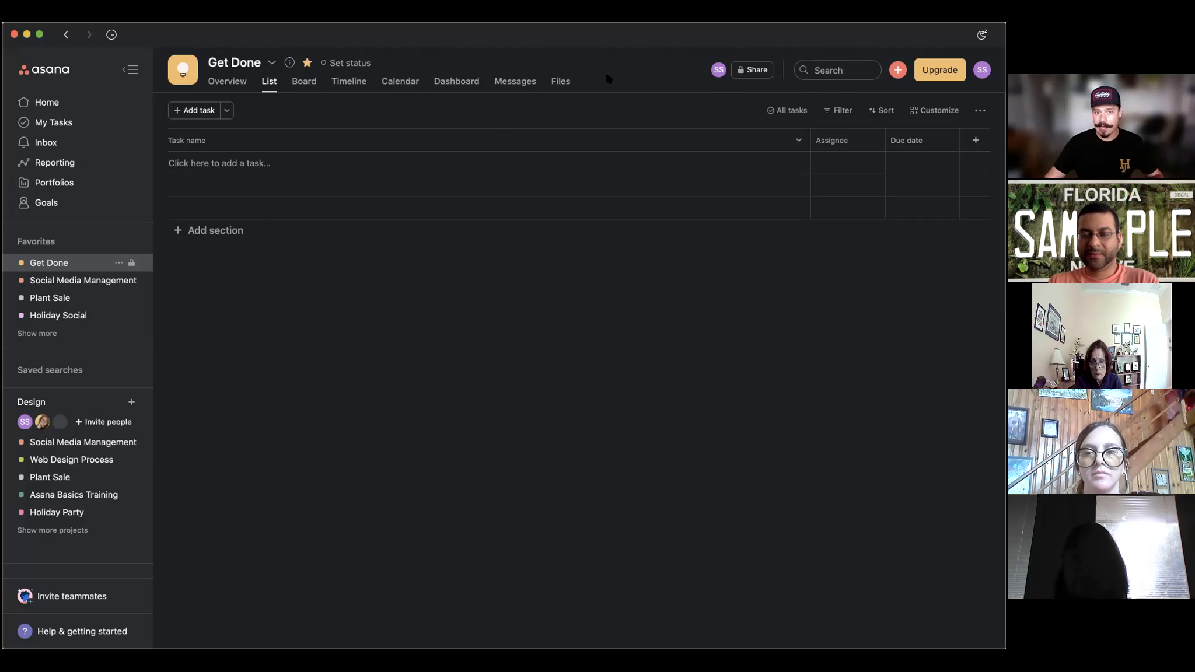
Look through the Files and List tabs, settle on Overview, and show Help & getting started.
click(555, 87)
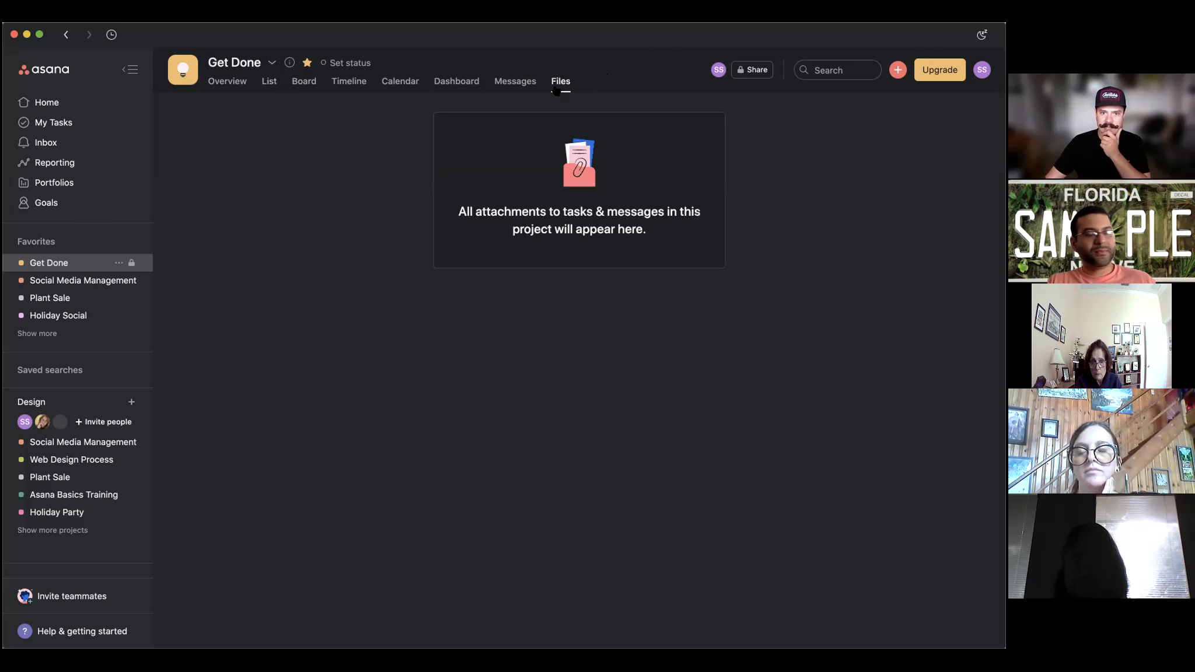
click(269, 82)
click(240, 82)
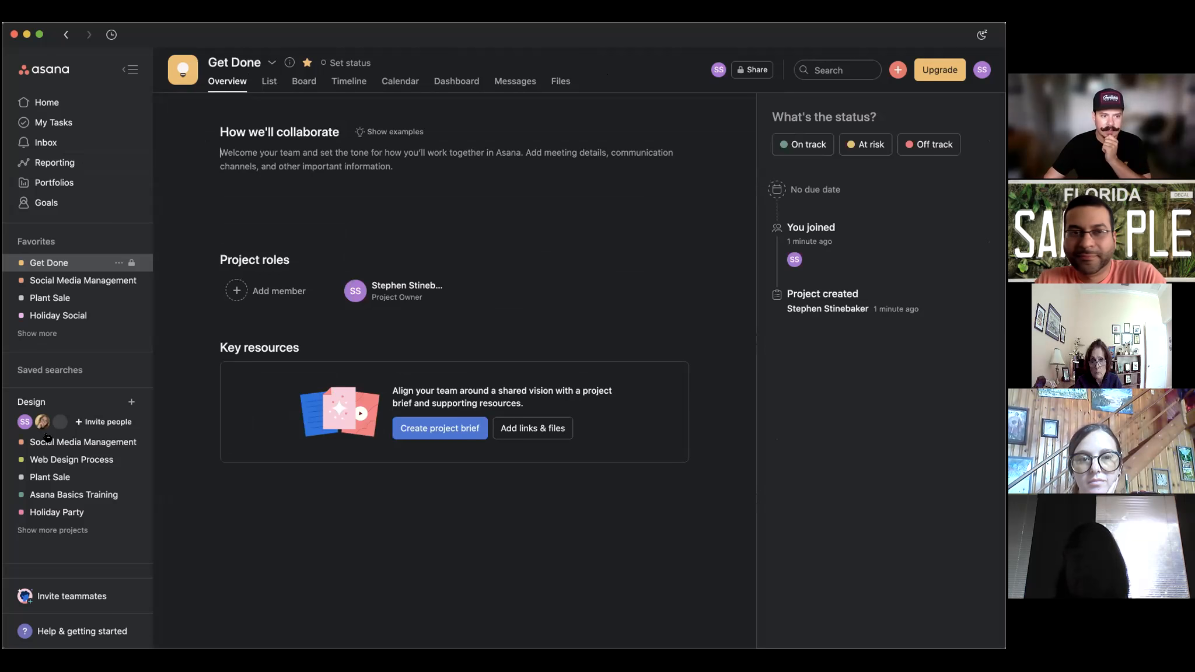
click(75, 630)
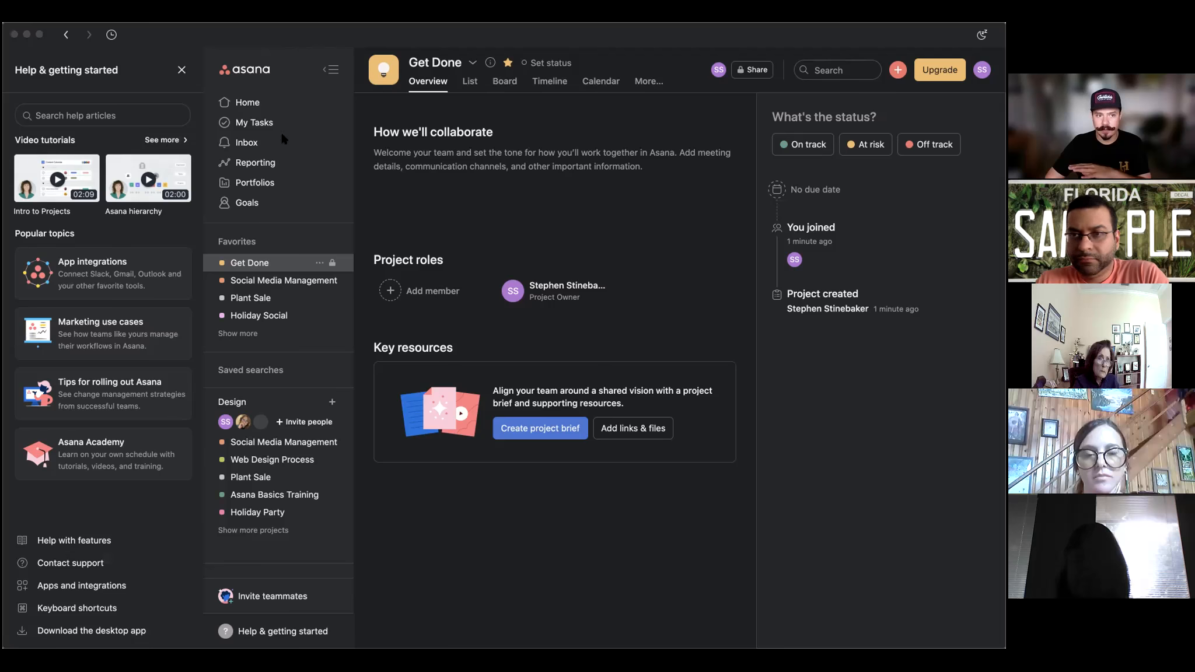
Close the Help & getting started panel, leaving Get Done's Overview page.
click(806, 421)
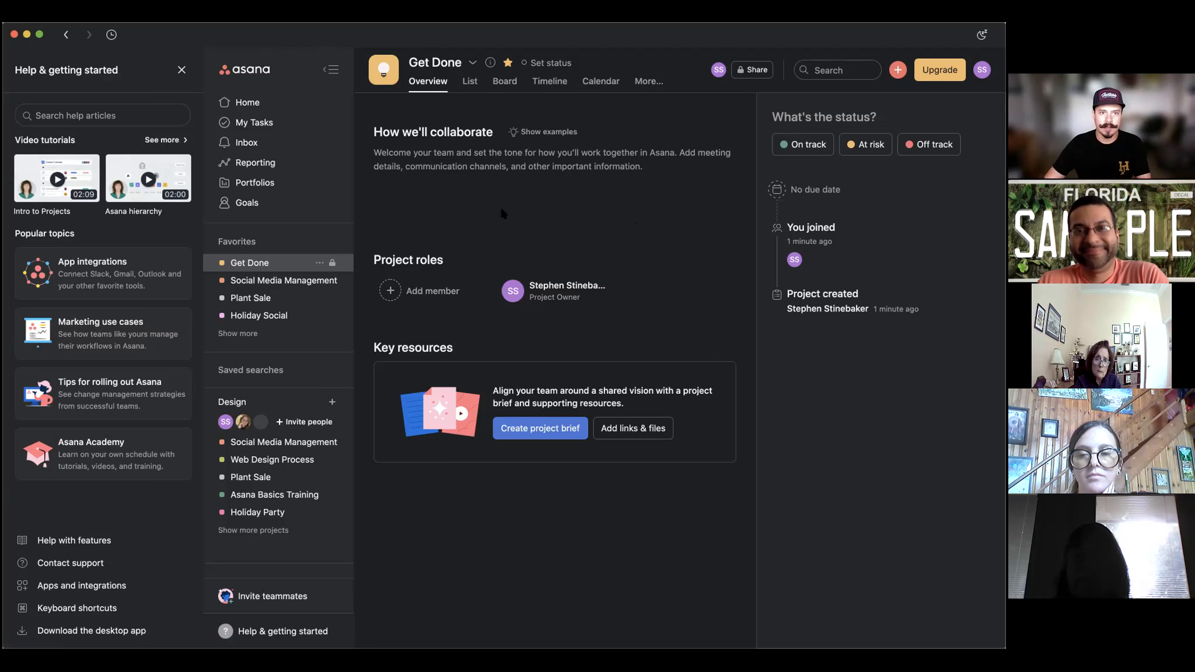
click(182, 70)
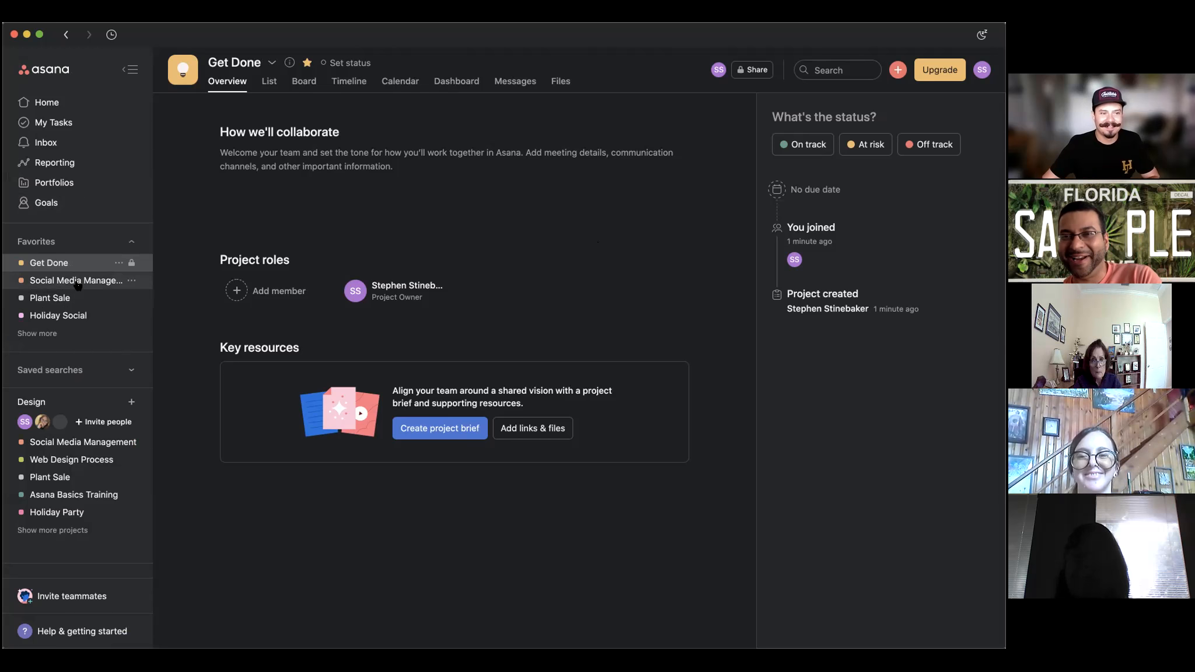
Open Holiday Social from Favorites and bring up the red + create menu.
click(63, 313)
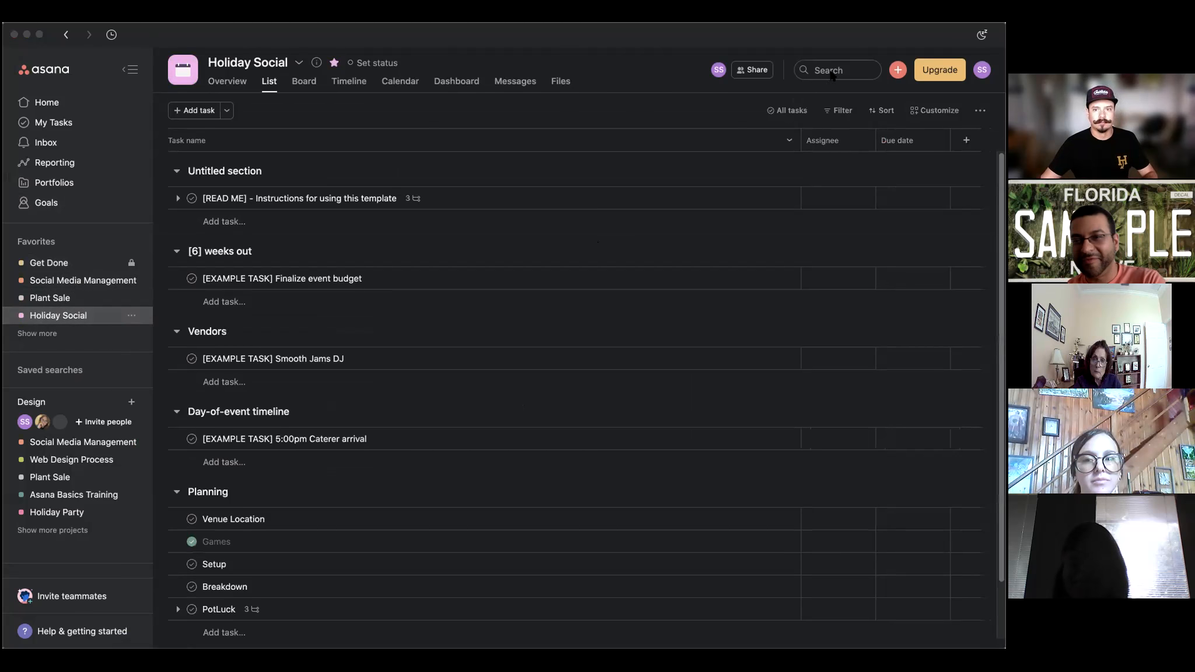
click(856, 37)
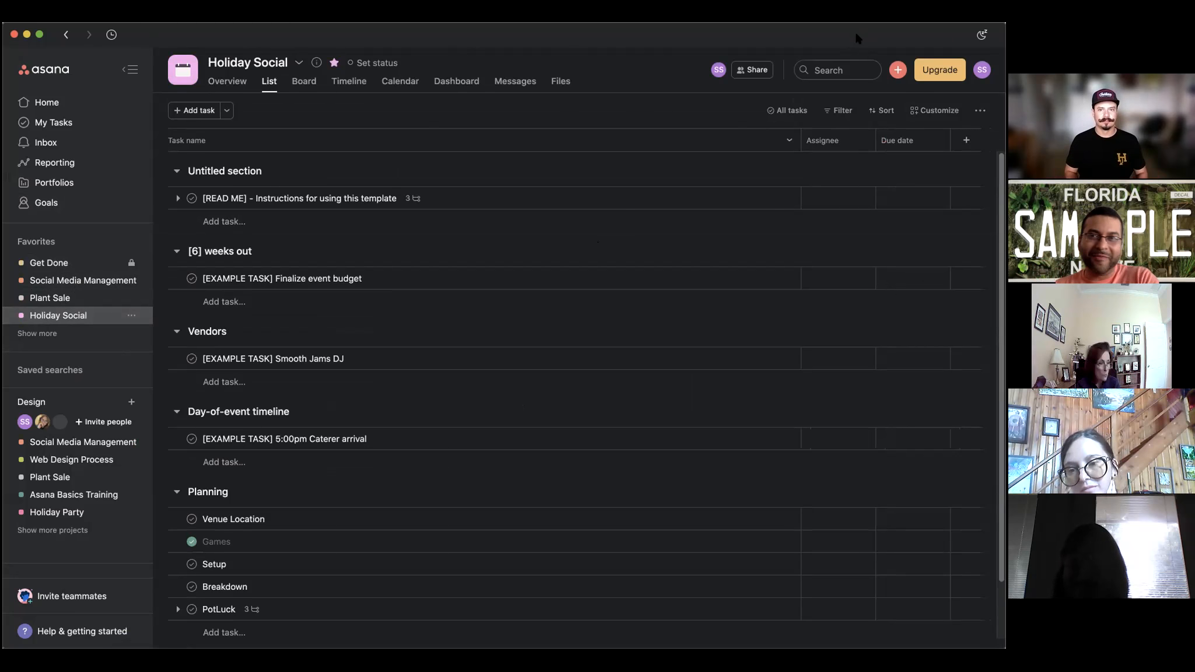
click(897, 70)
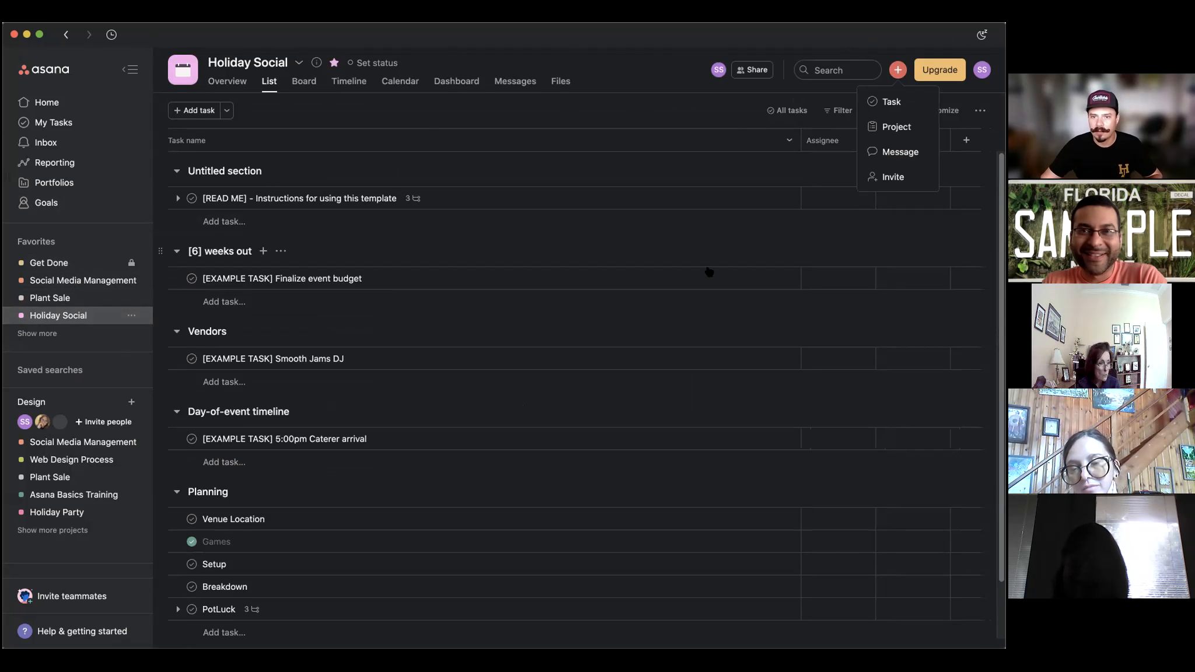
Open the project template gallery and filter templates to the Customer success type.
click(887, 127)
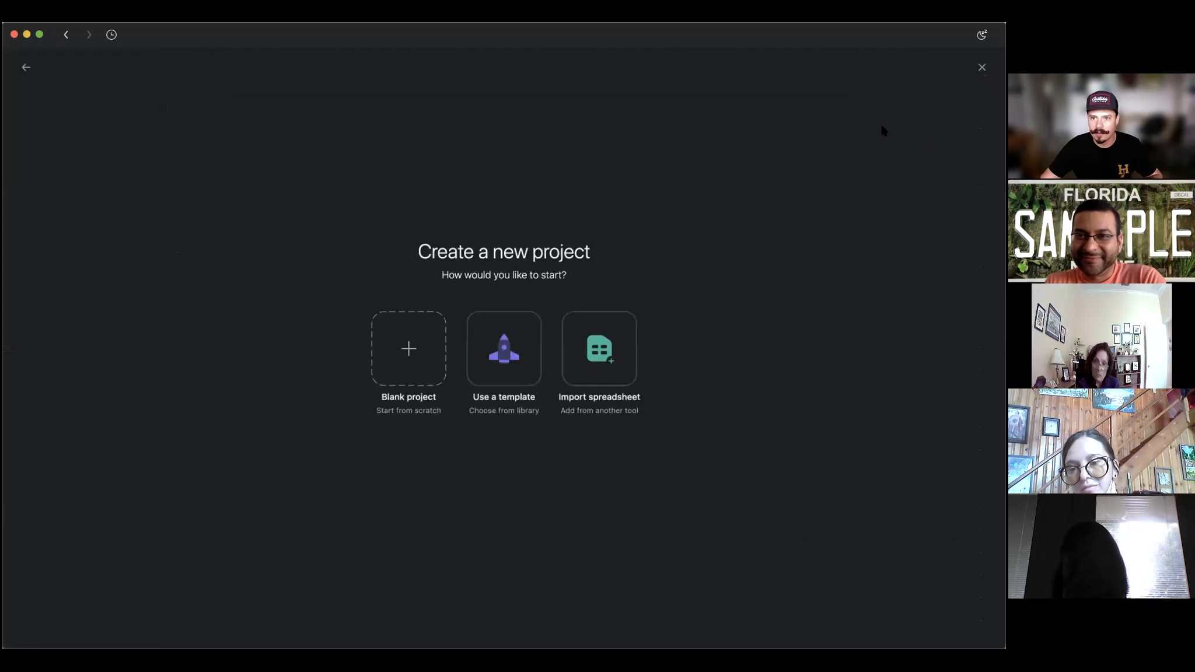
click(509, 355)
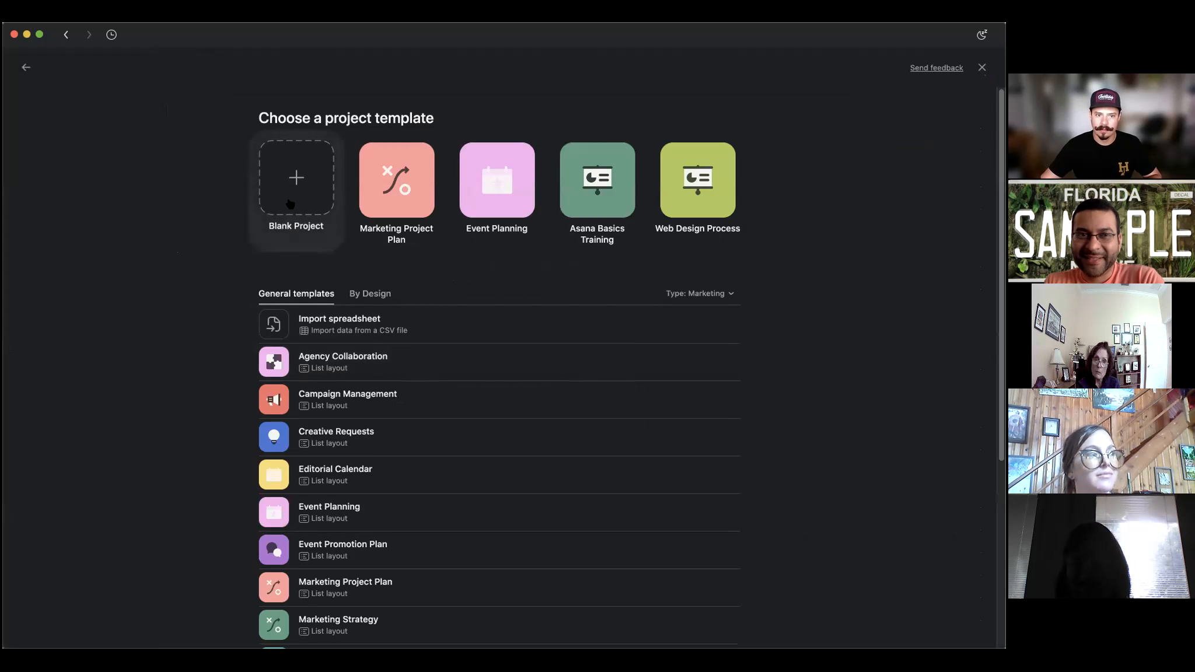
click(699, 292)
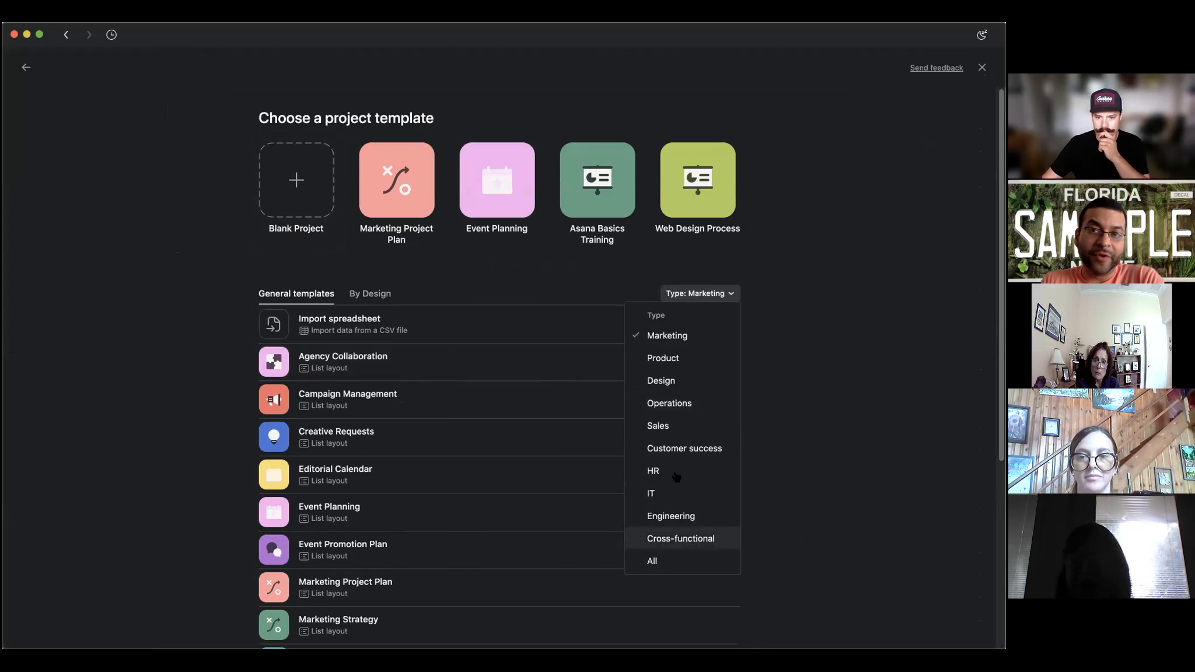
click(680, 448)
scroll(219, 409, down, 1)
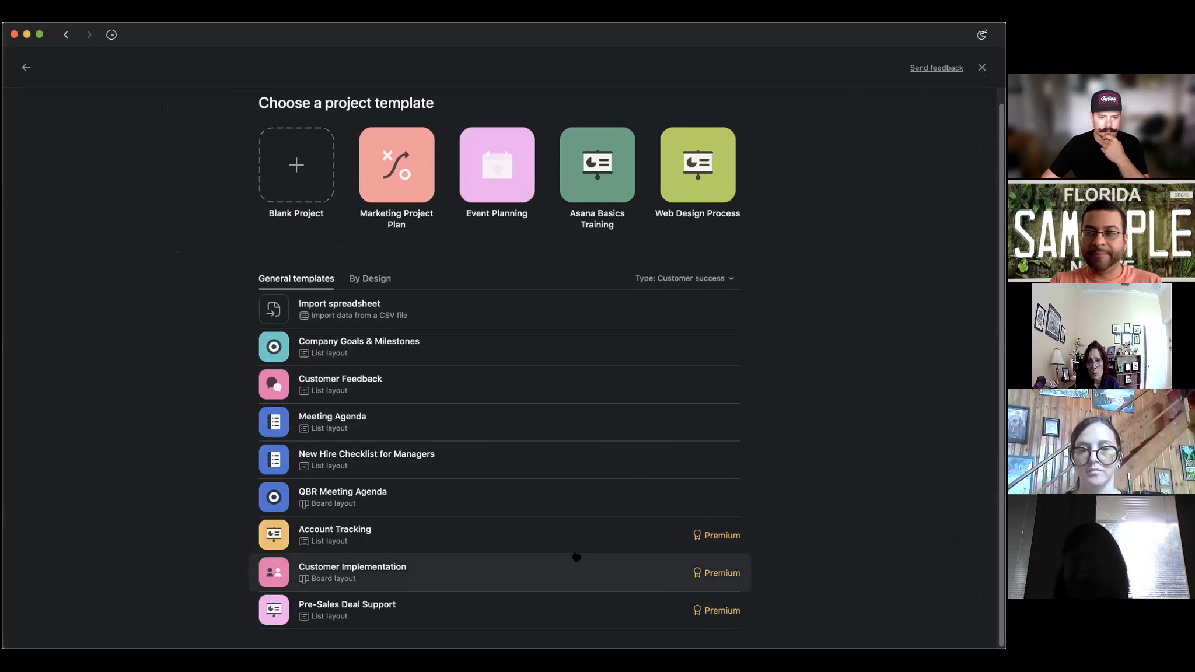
Set the template Type filter to All and browse the full template list.
click(731, 280)
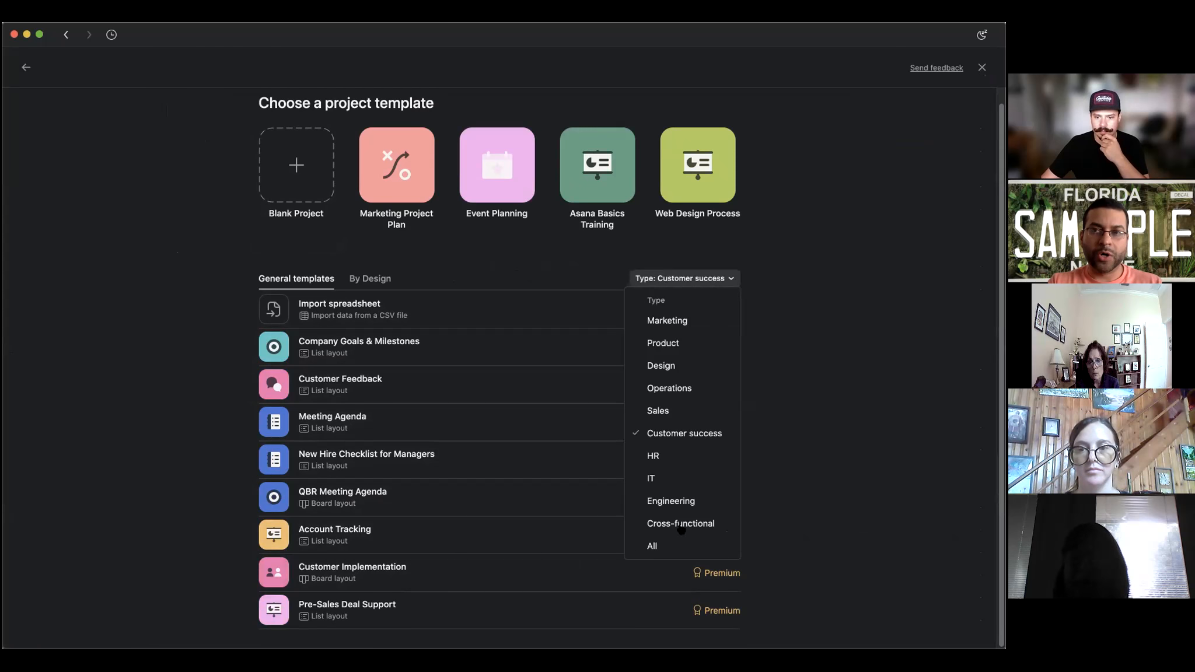
click(666, 545)
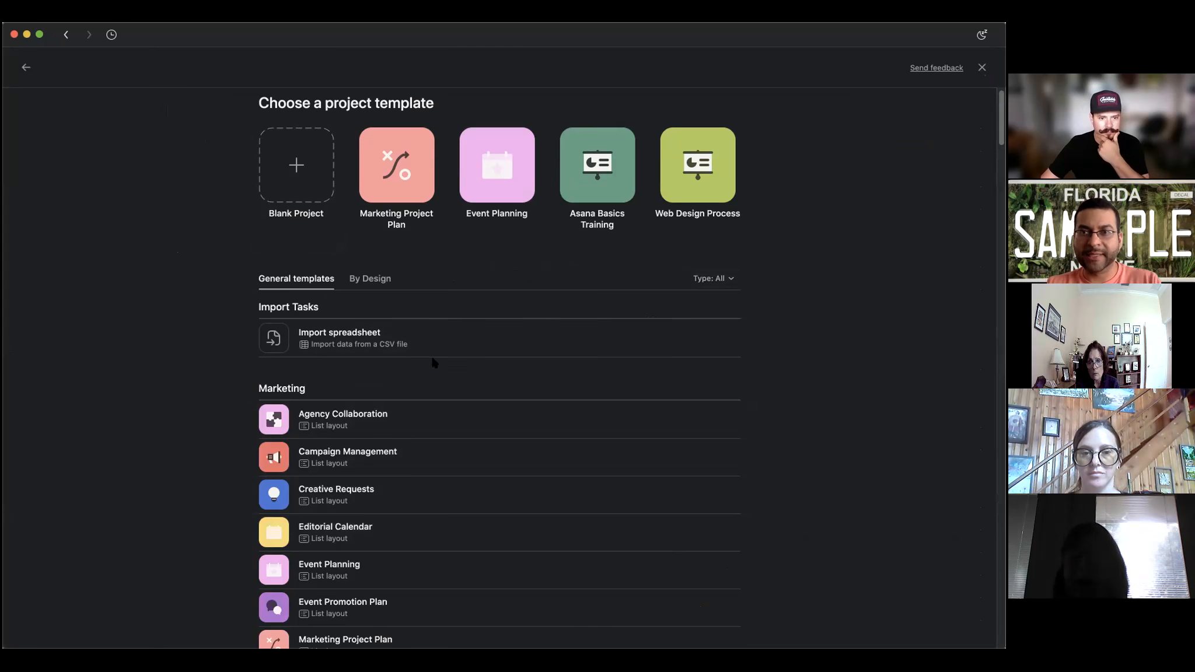
scroll(432, 360, down, 3)
scroll(596, 398, down, 2)
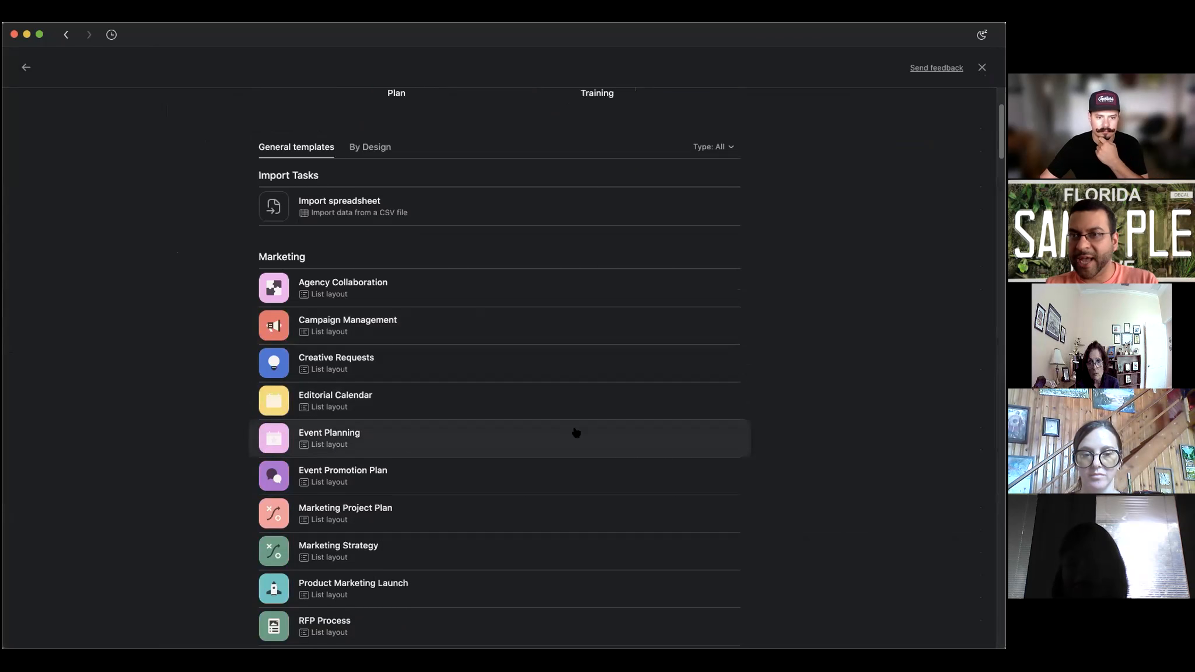
scroll(680, 435, down, 3)
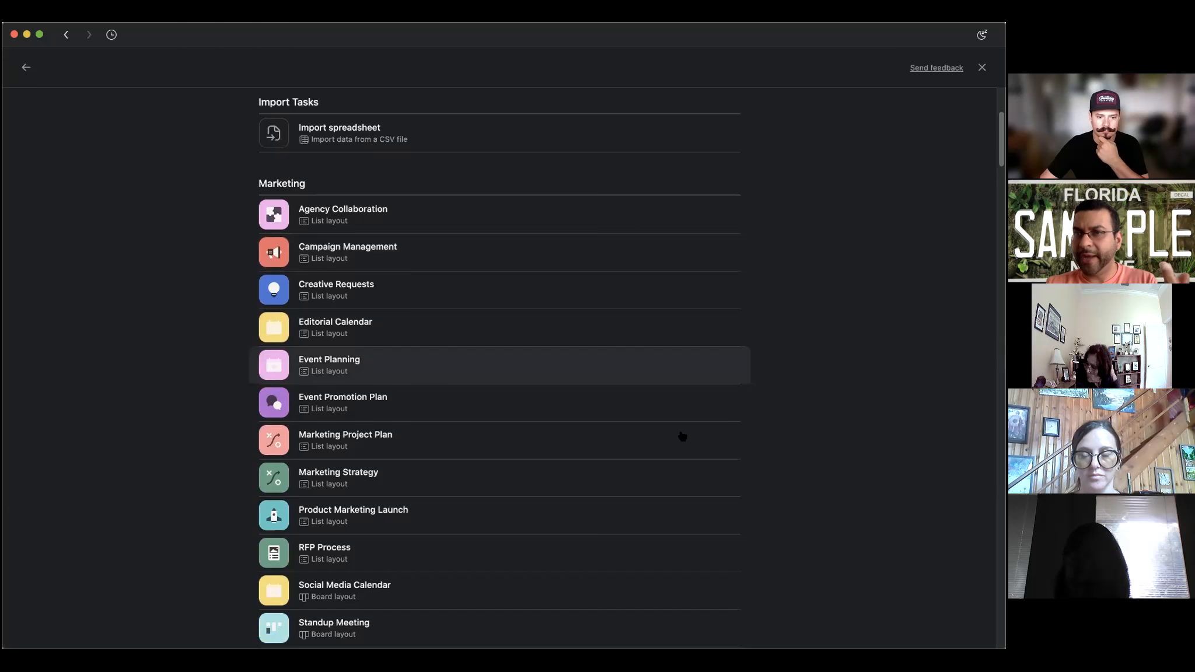
scroll(682, 435, down, 8)
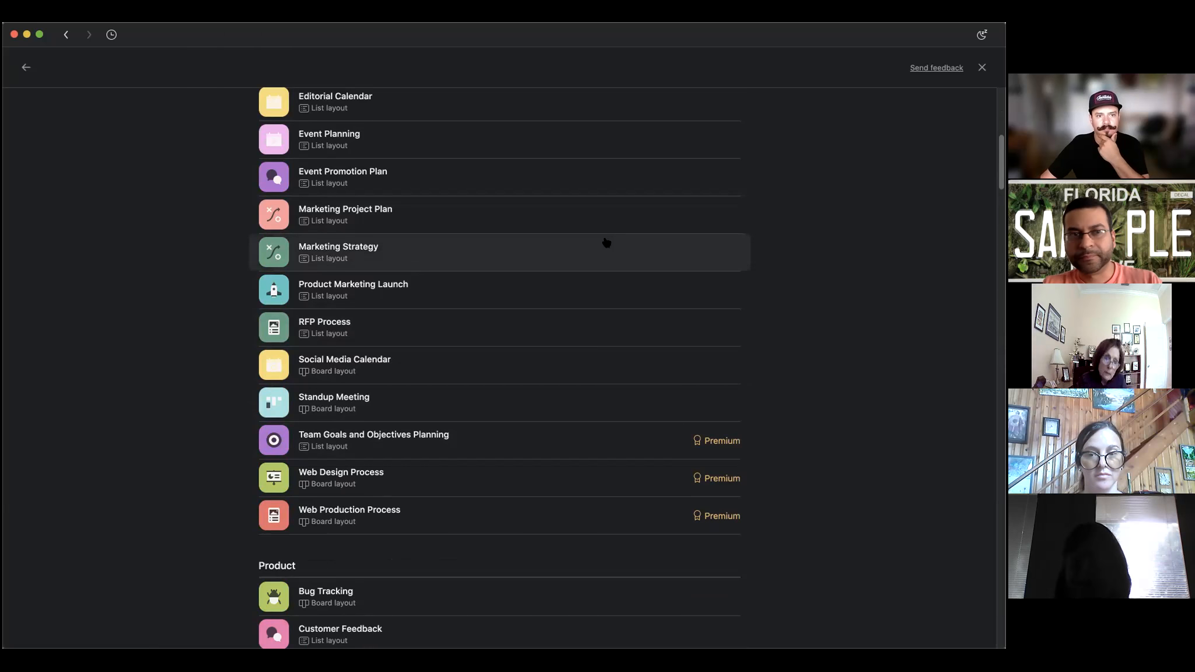
scroll(607, 243, up, 6)
scroll(606, 242, up, 2)
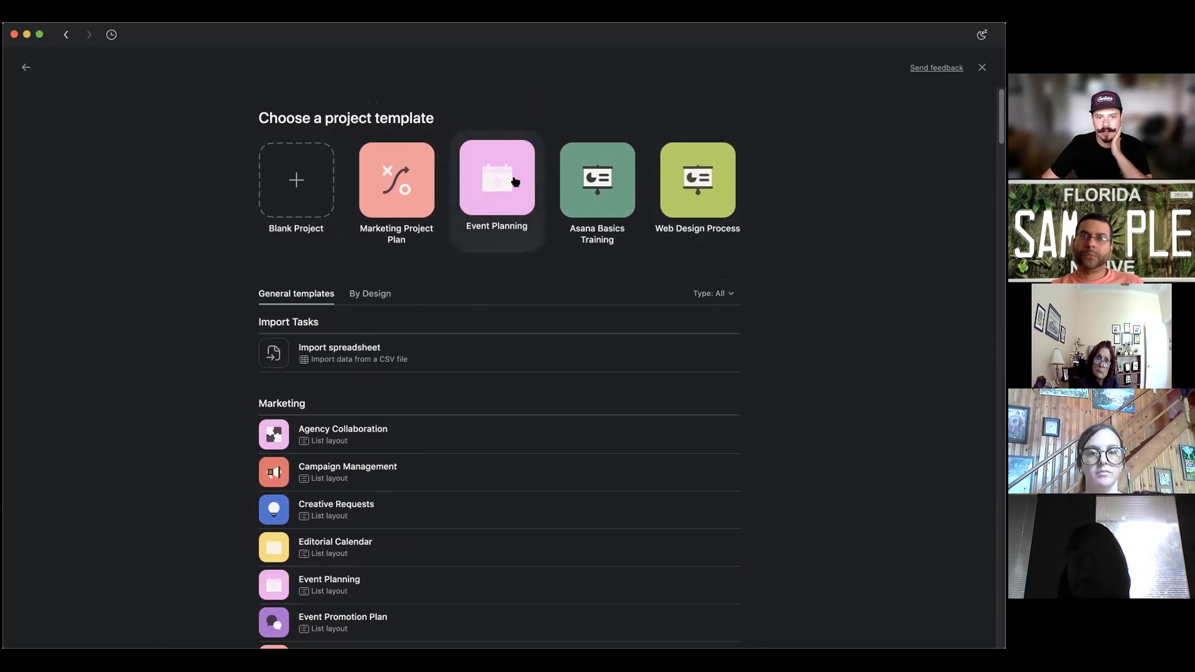
Review the Event Planning template's features, such as Approval workflow, and use the template.
click(486, 176)
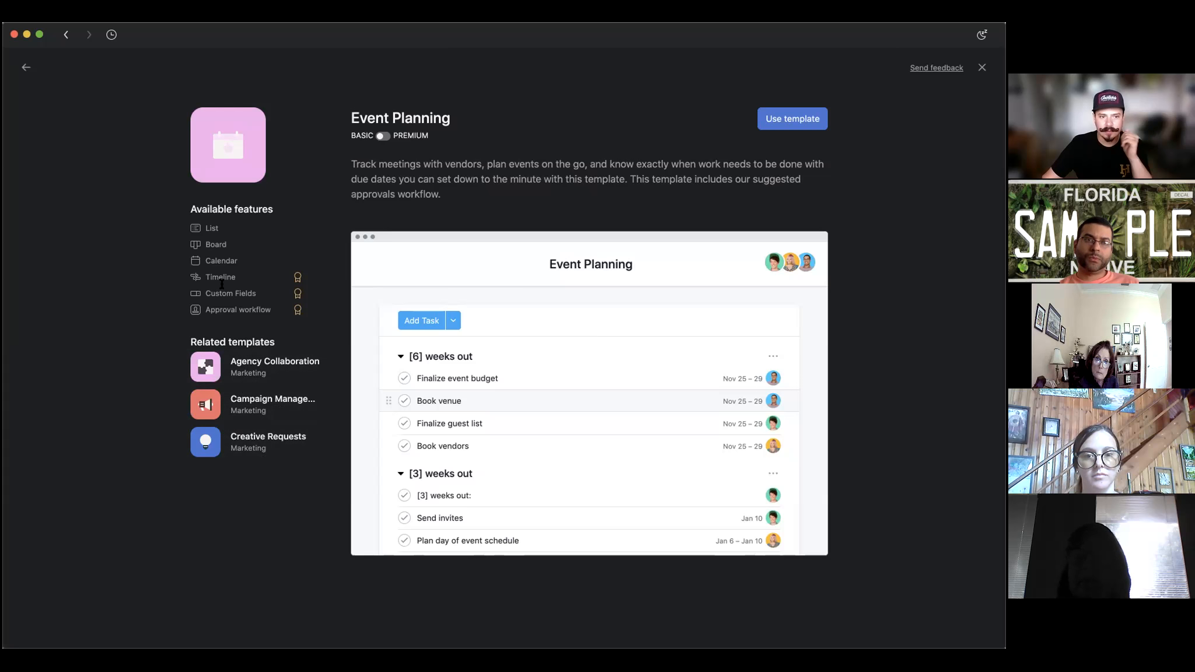
mouse_move(204, 234)
mouse_down()
mouse_move(272, 308)
mouse_move(197, 300)
mouse_move(208, 274)
mouse_move(180, 265)
mouse_move(197, 231)
mouse_up()
click(245, 283)
click(473, 166)
drag(207, 309, 279, 309)
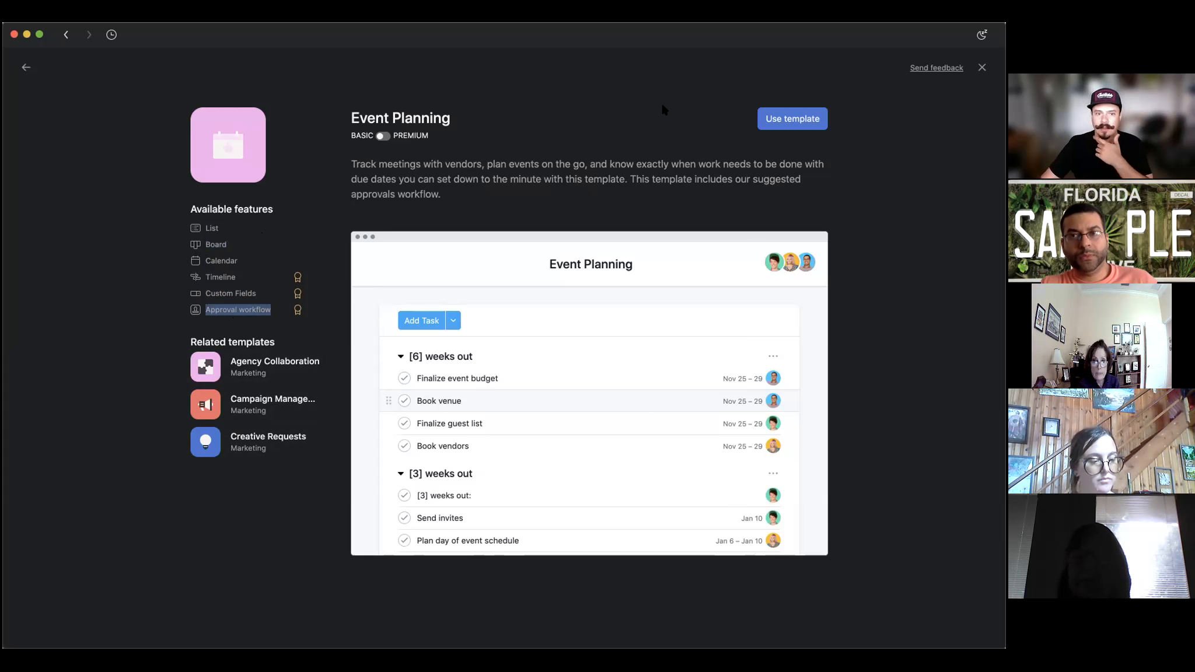
click(795, 122)
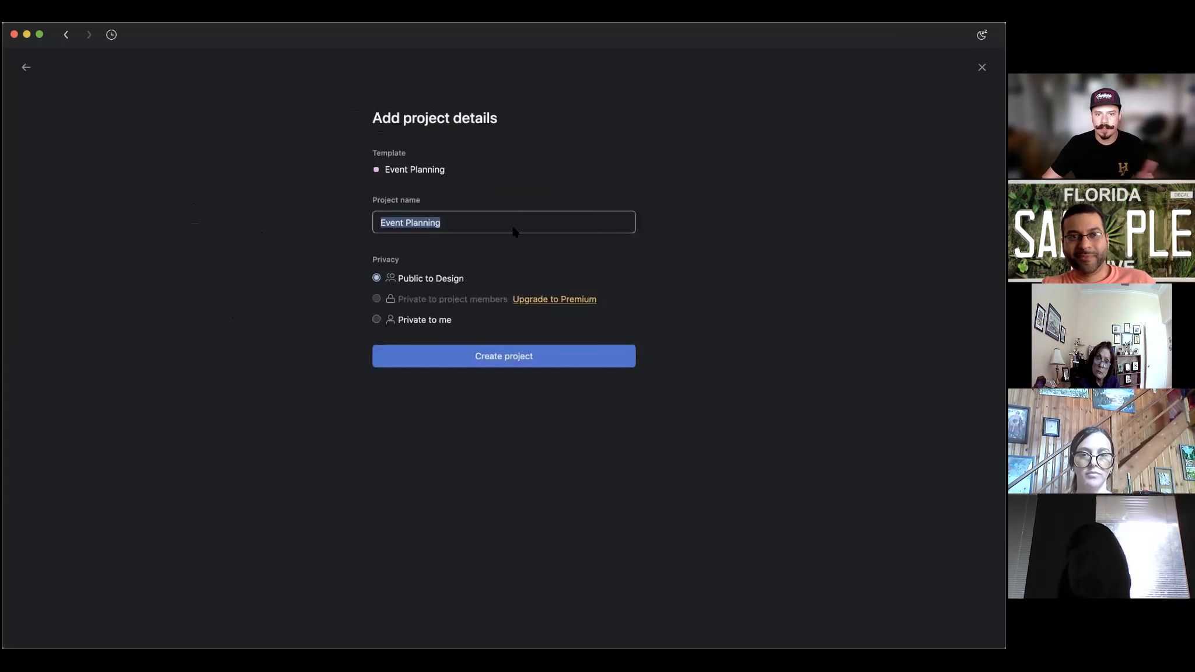
Create the Event Planning project and expand the [READ ME] task's three subtasks.
click(521, 357)
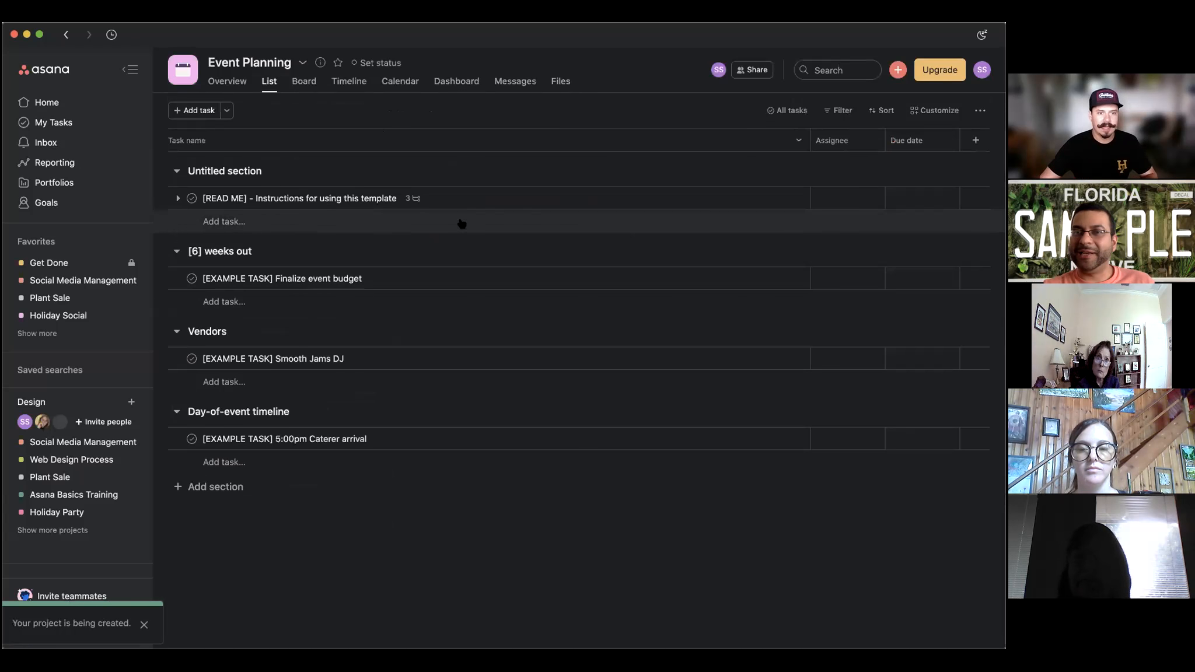
click(178, 198)
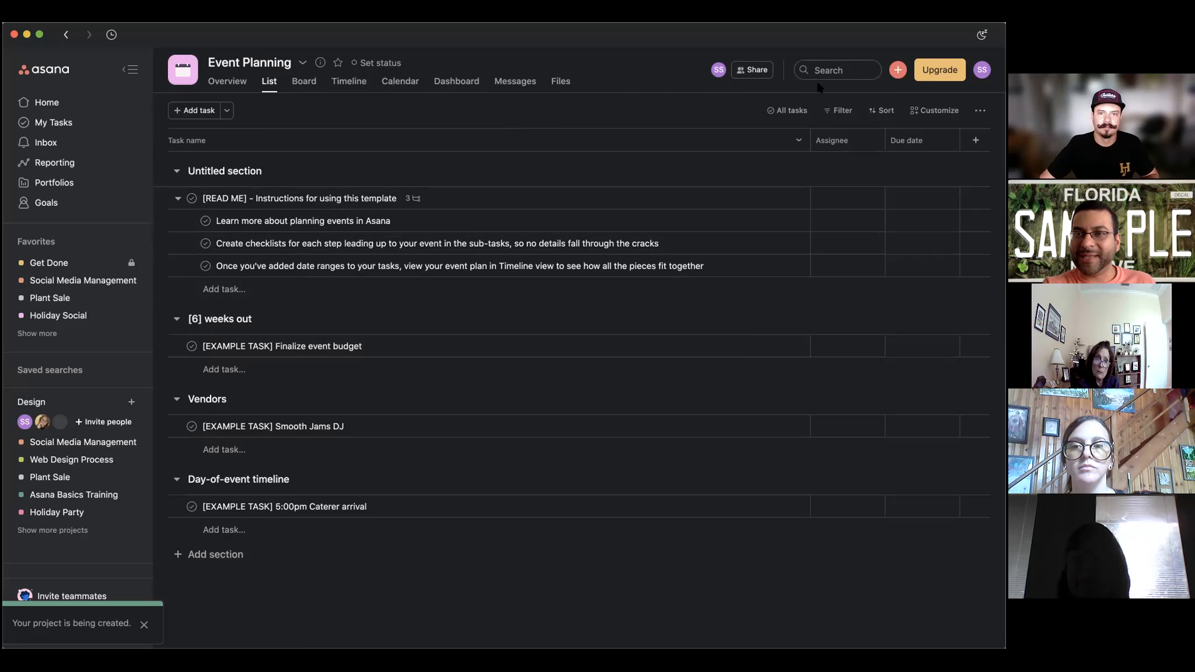
click(899, 70)
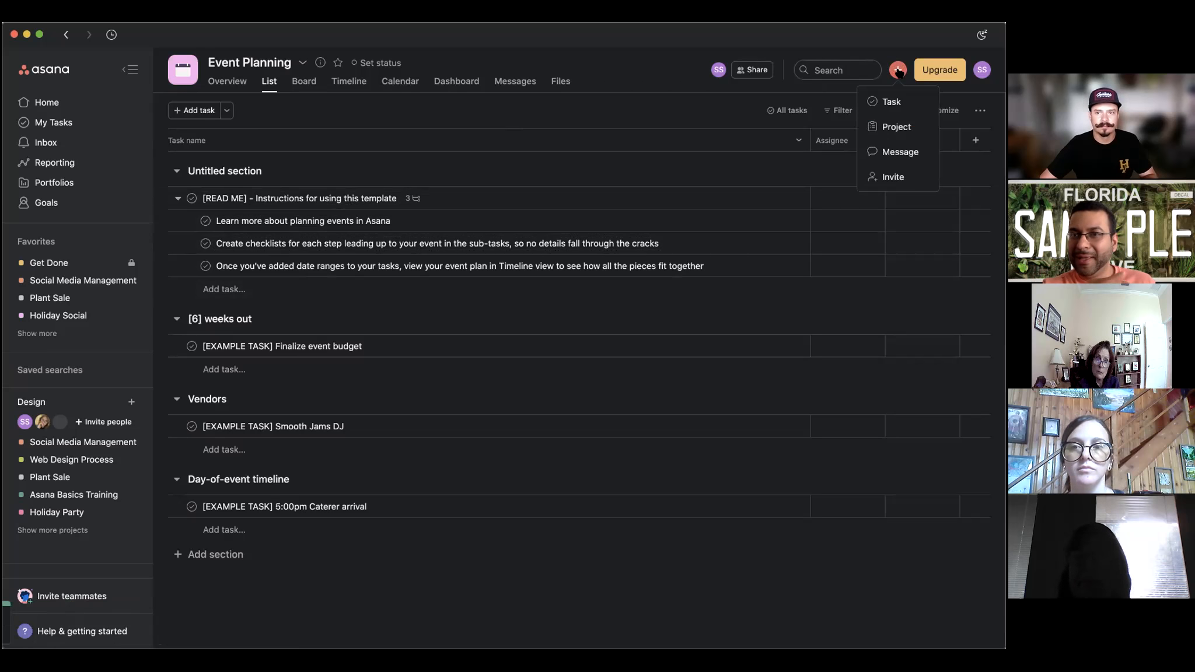
Create a blank list project named 'Holiday Family Event' and go to it.
click(887, 126)
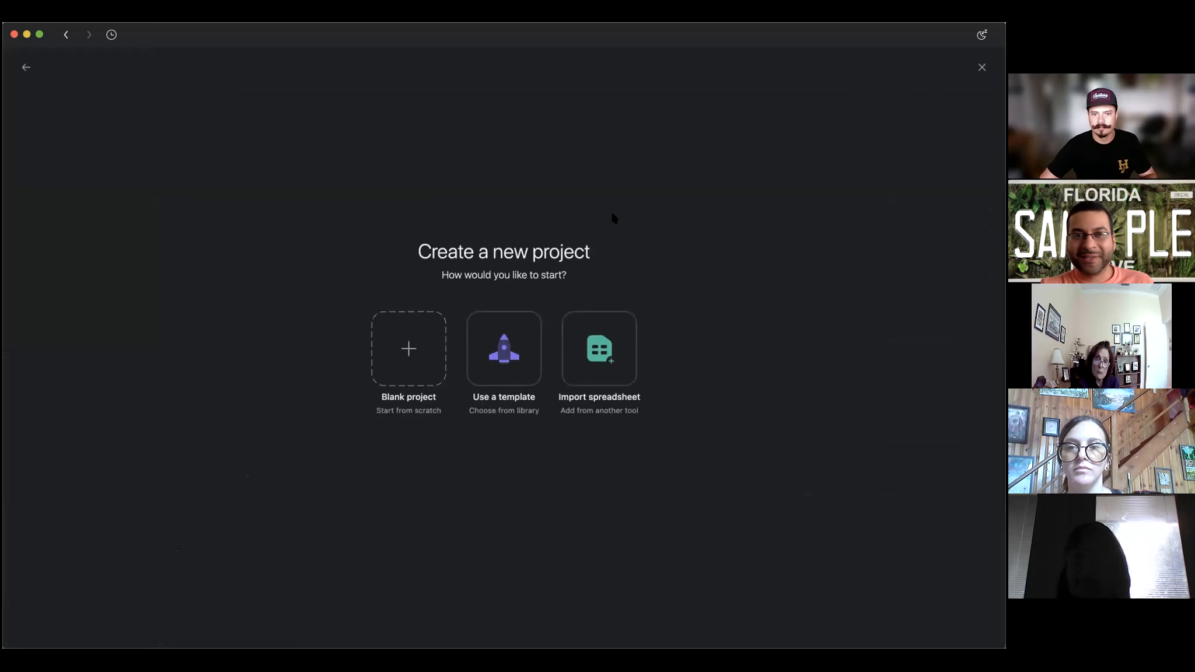
click(405, 347)
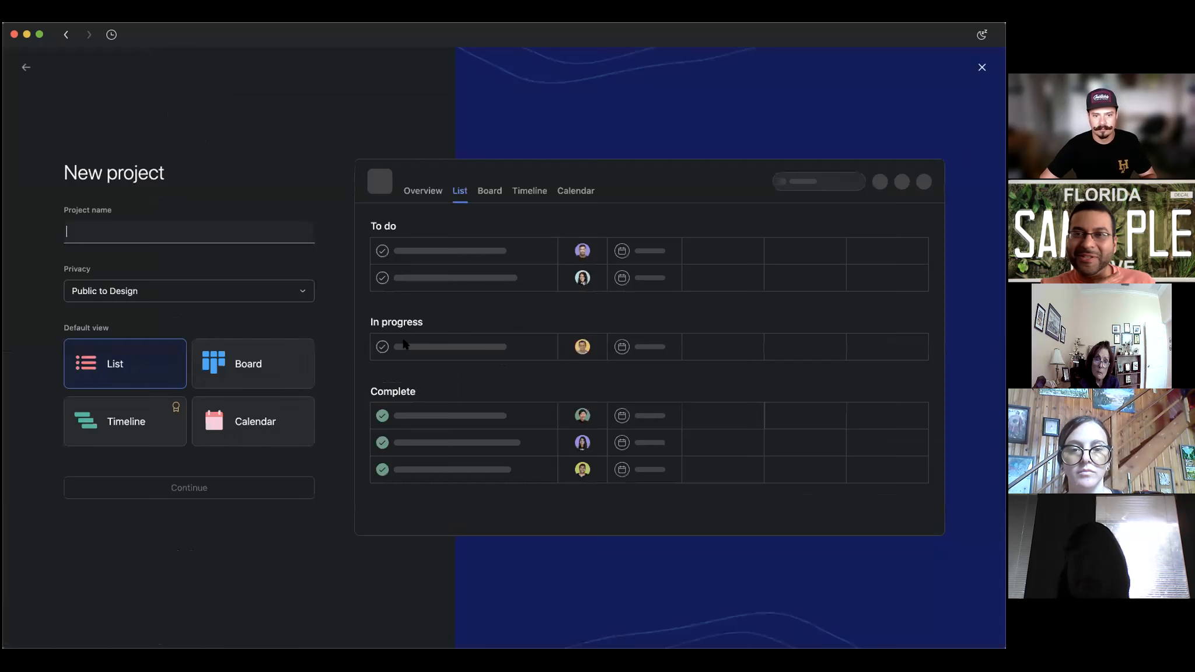
text(Grocery Li)
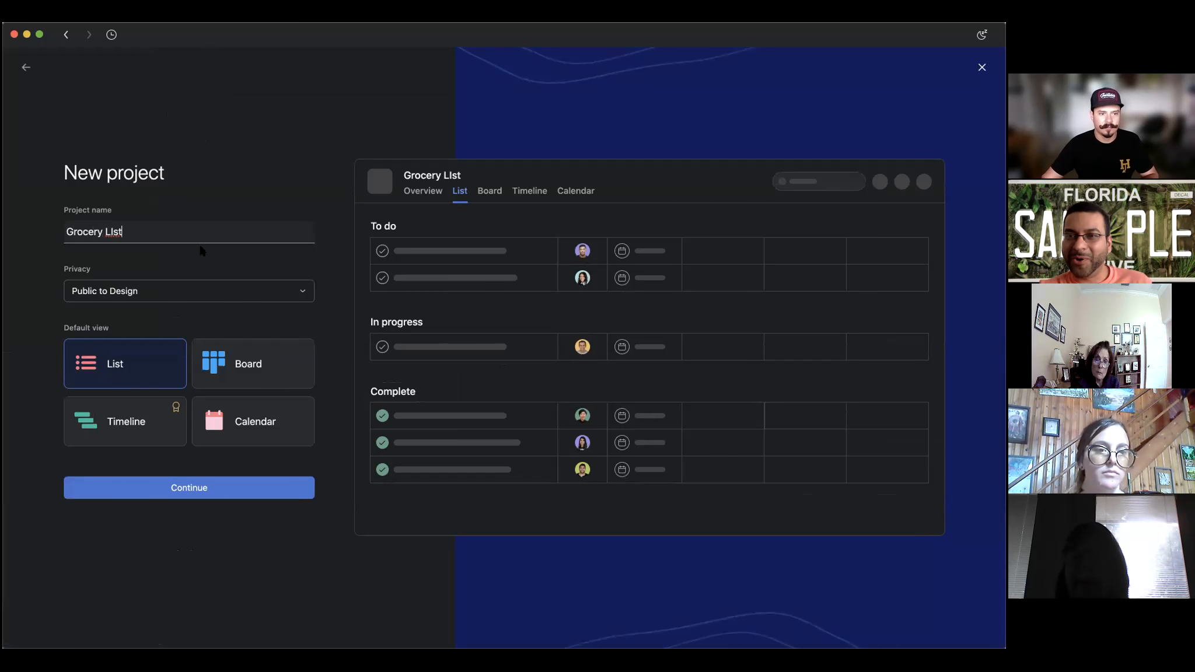
key(alt+shift+Left)
key(alt+shift+Left)
text(Hol)
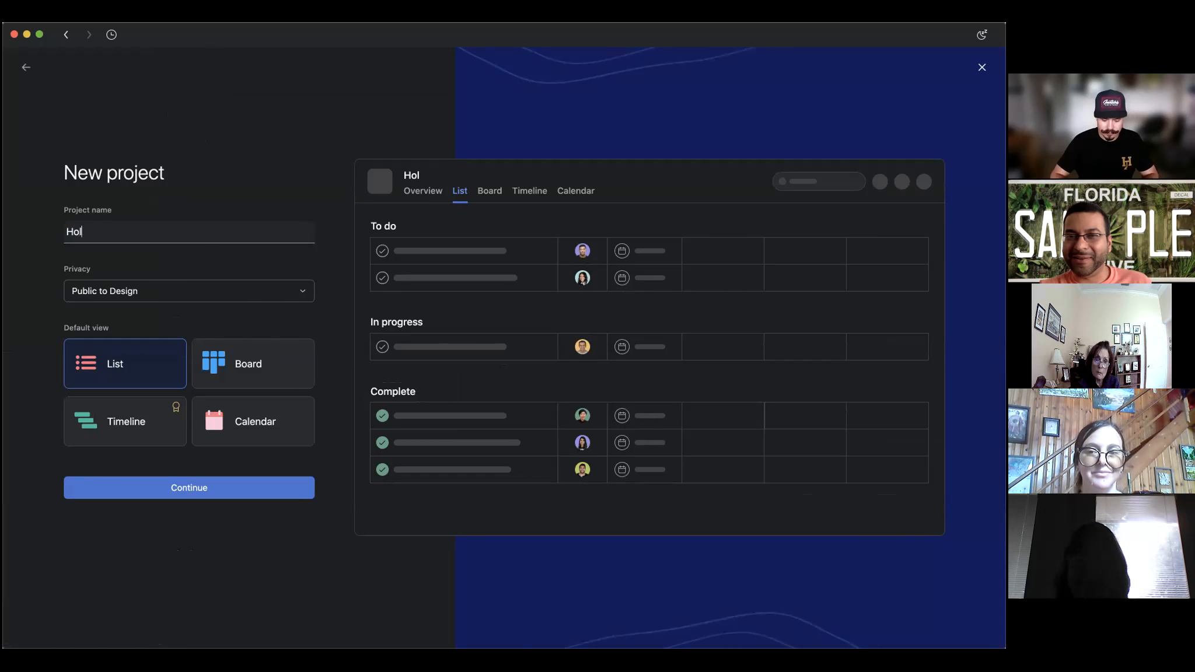
text(iday S)
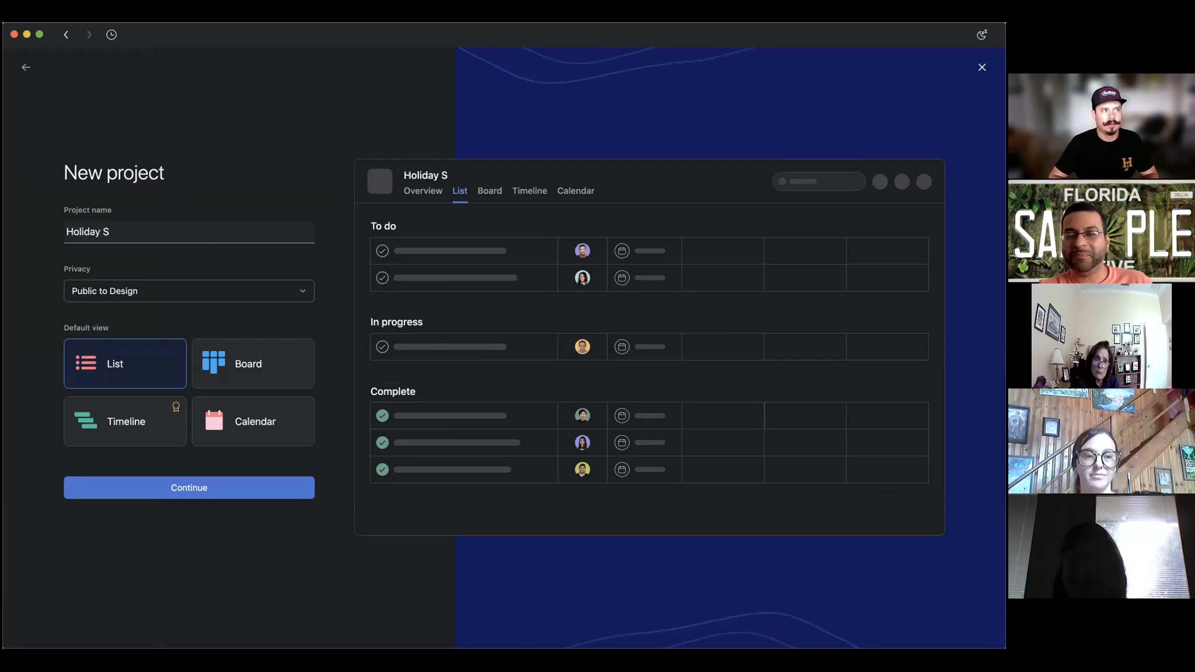
key(BackSpace)
text(Famil)
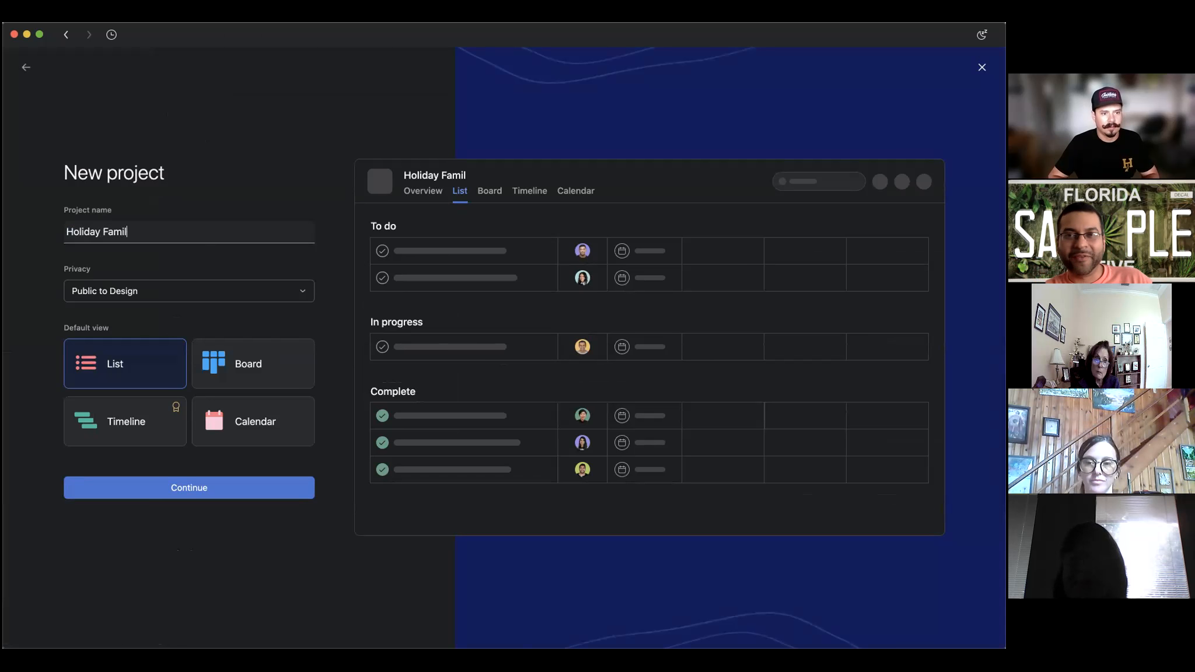
text(y Event)
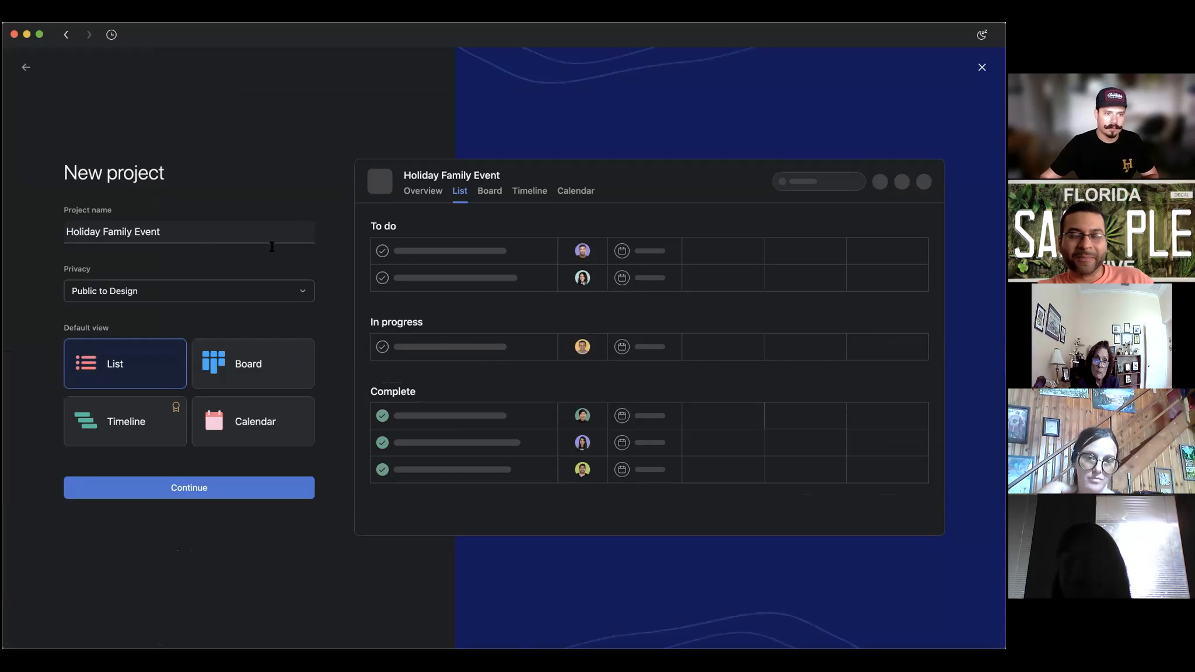
click(191, 495)
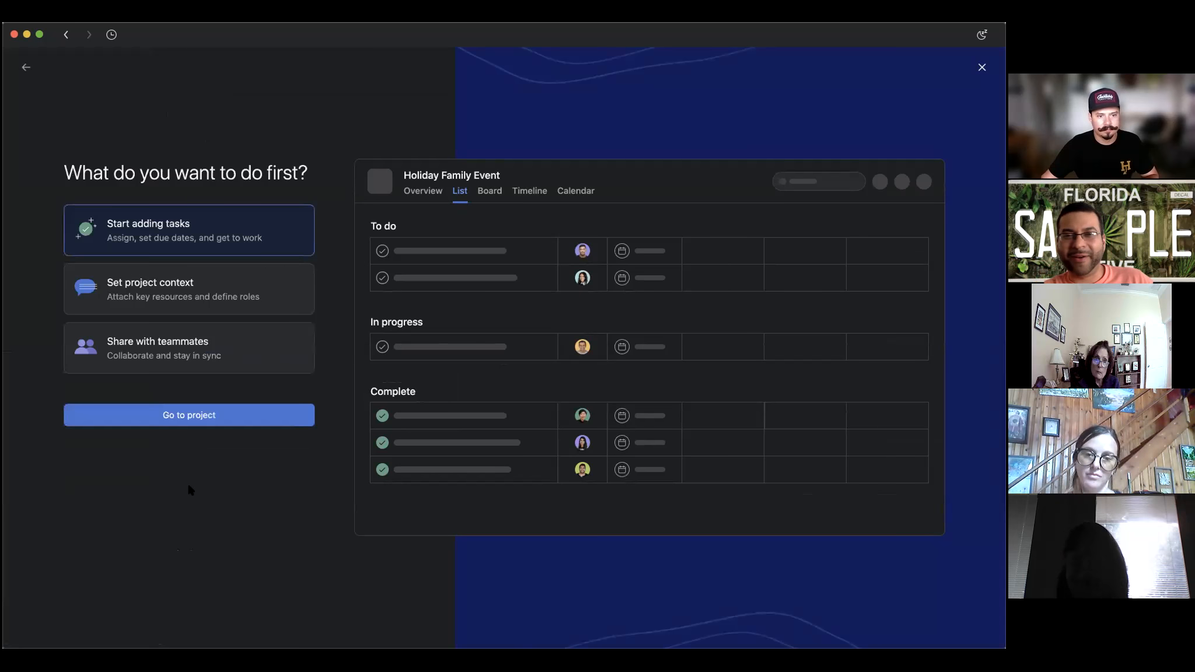
click(225, 419)
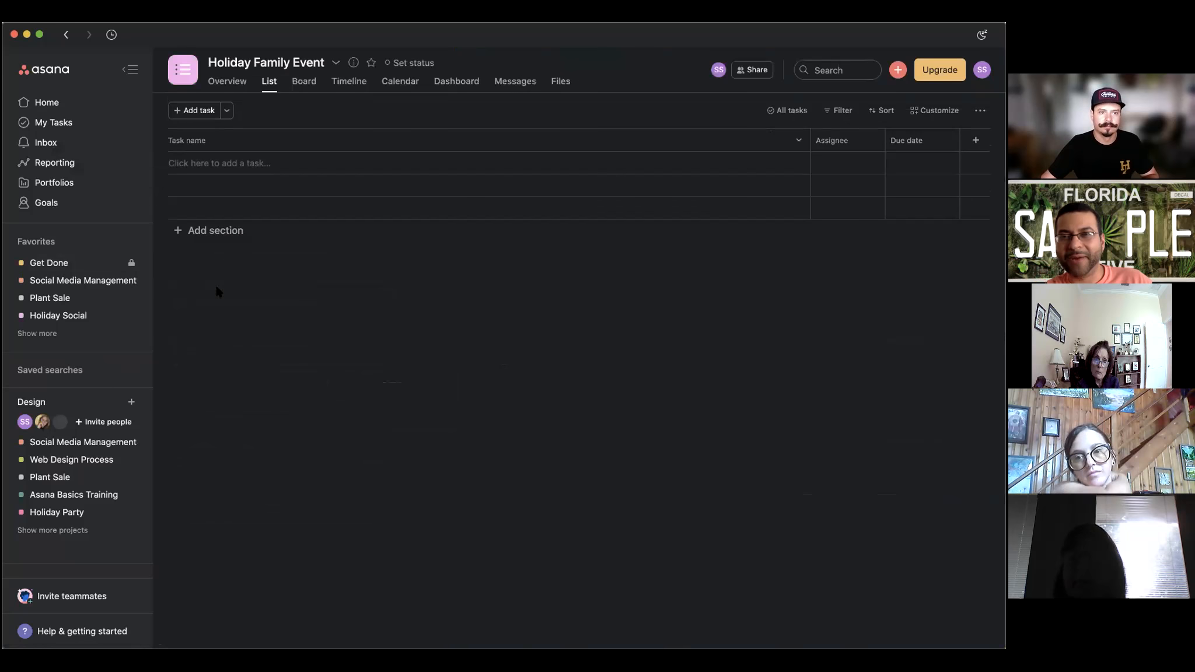
Set the Holiday Family Event project colour to green and its icon to a chat bubble.
click(183, 69)
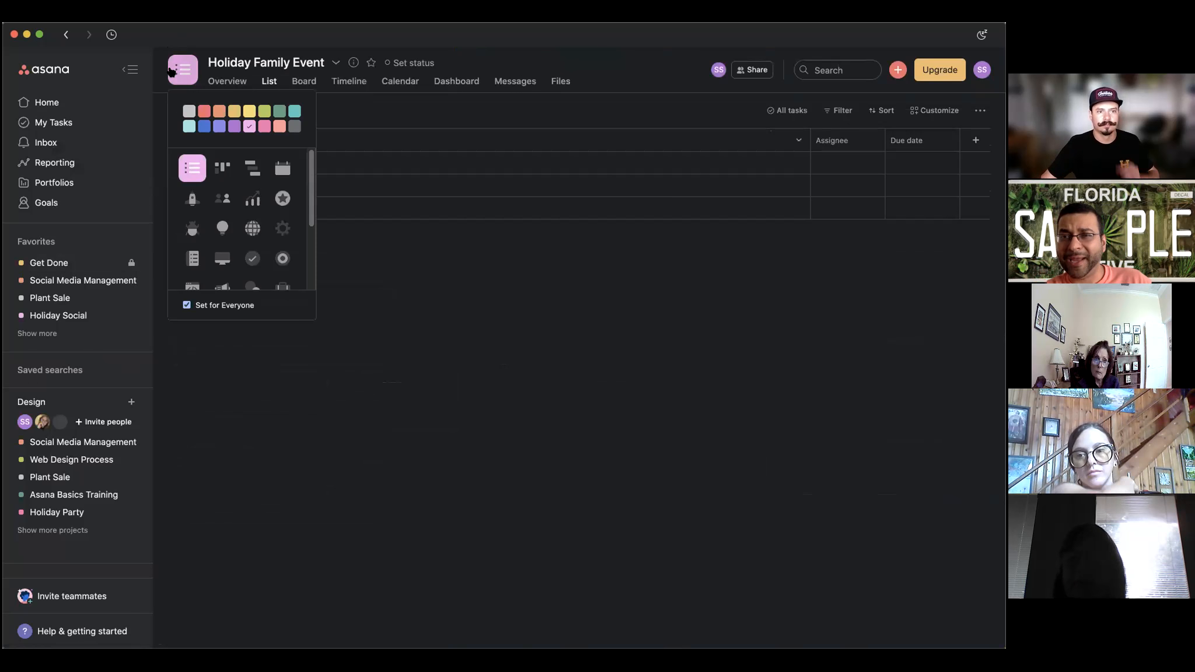
click(264, 111)
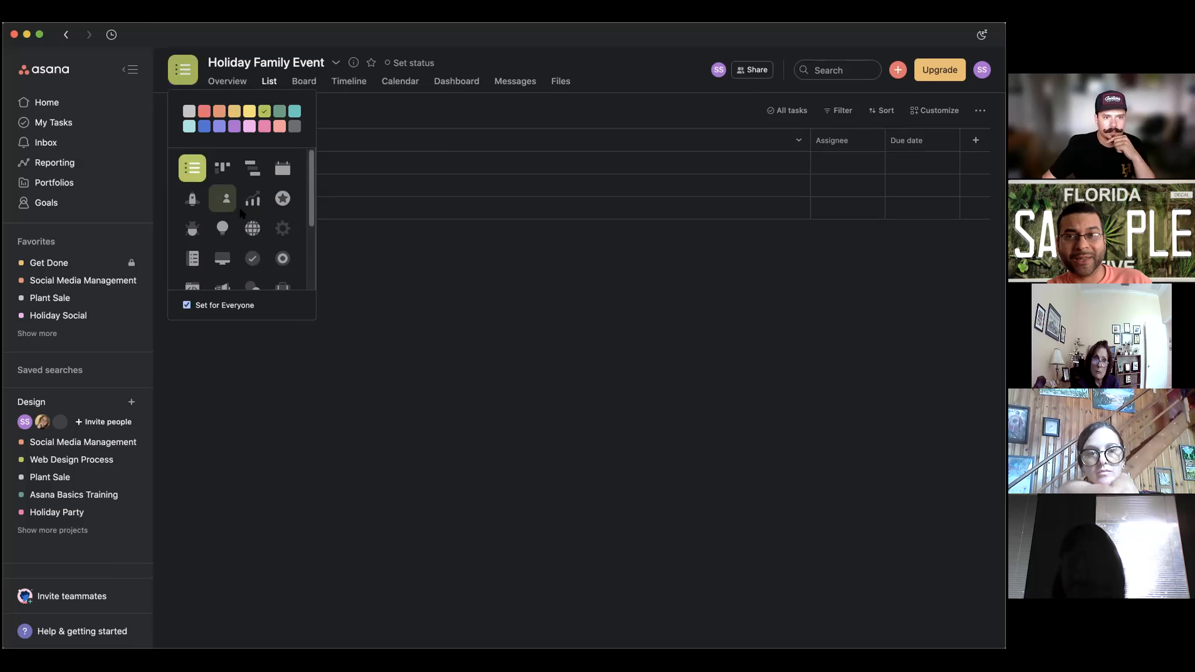
scroll(242, 215, down, 4)
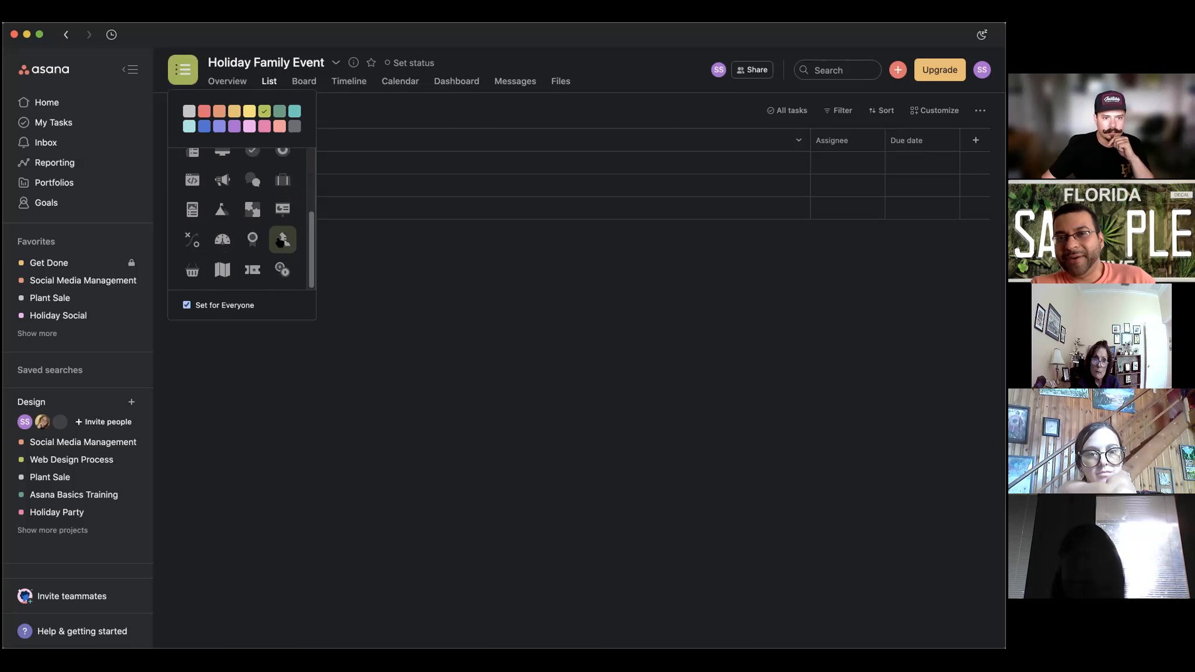
scroll(222, 236, up, 1)
scroll(221, 235, up, 2)
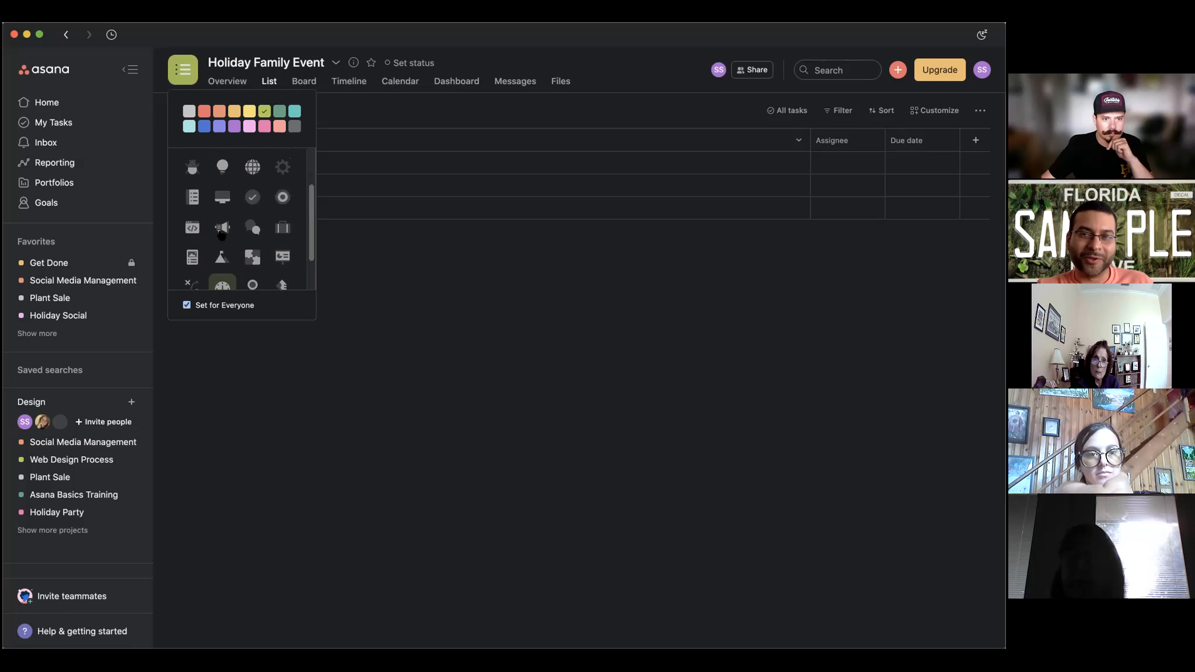
click(252, 243)
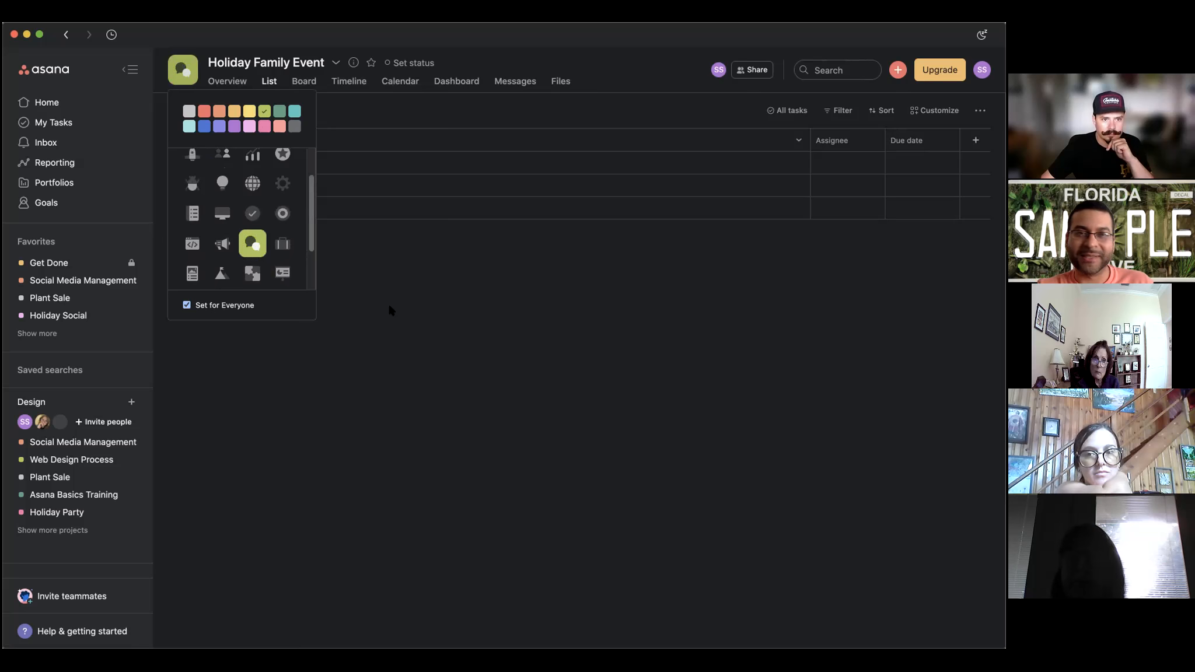
click(381, 249)
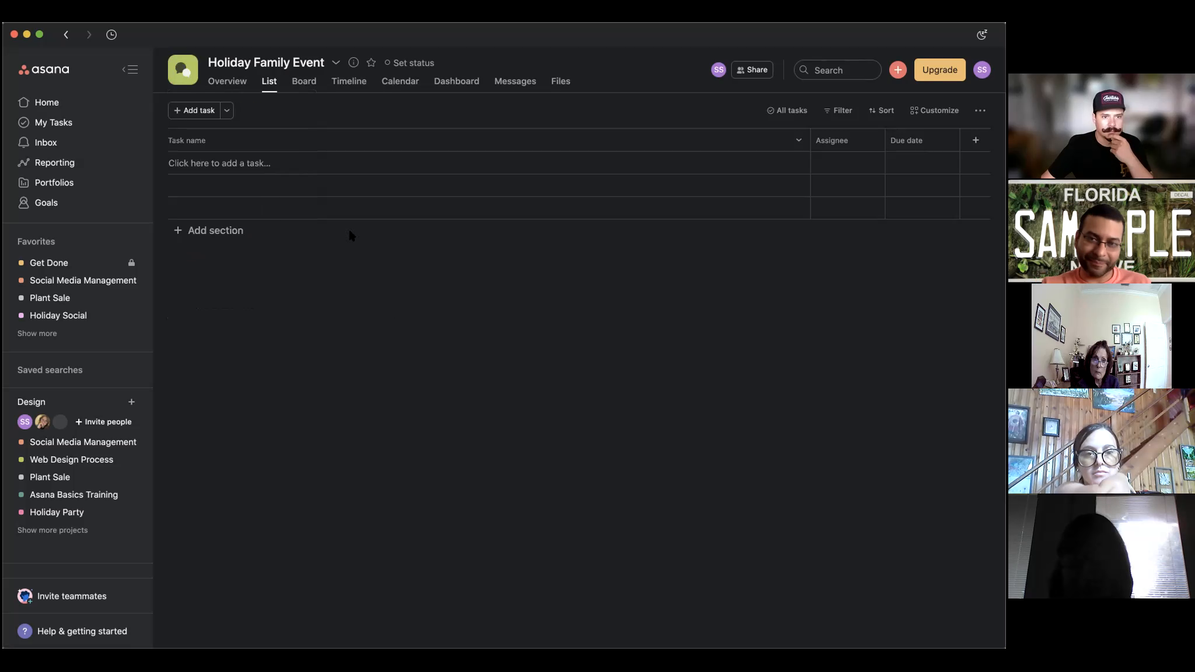
Add sections 'Who is attending' and 'Where are we meeting', leaving a third Untitled Section.
click(207, 229)
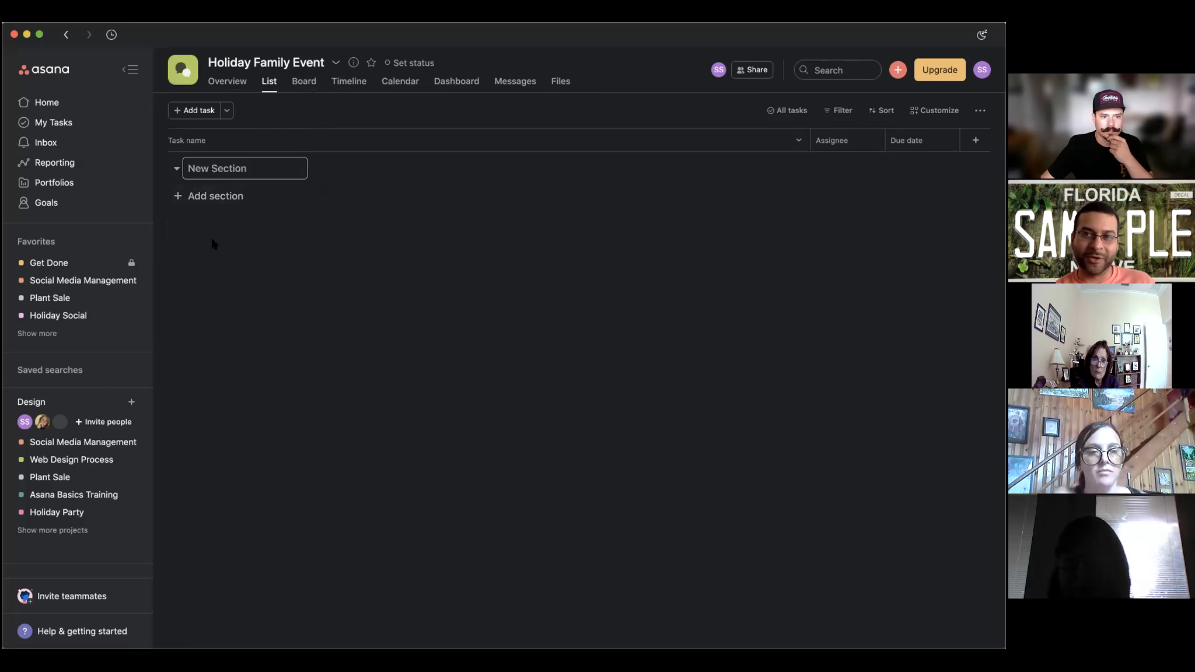
text(Who i)
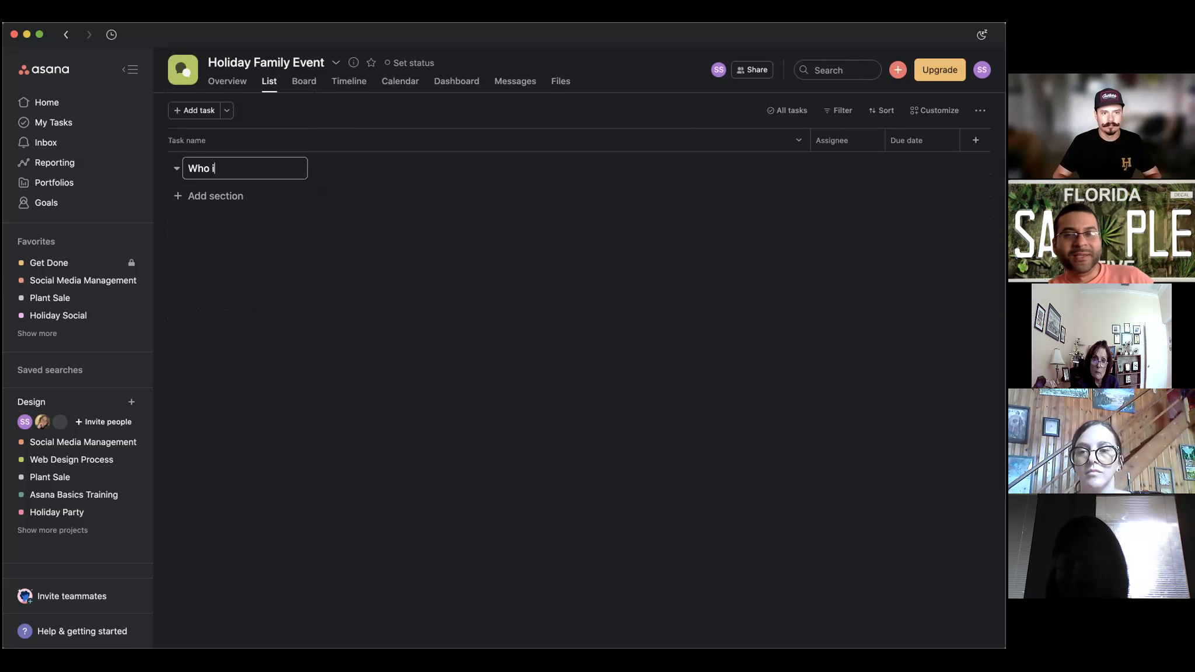
text(s attending)
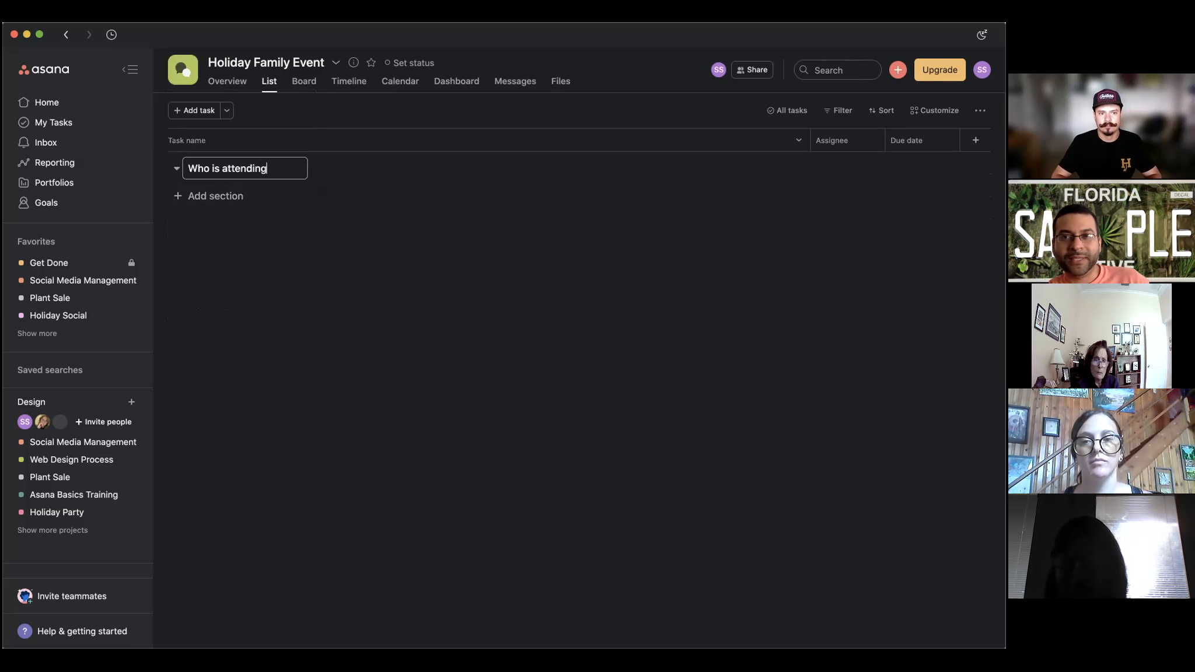
click(210, 195)
text(Where are we meeting)
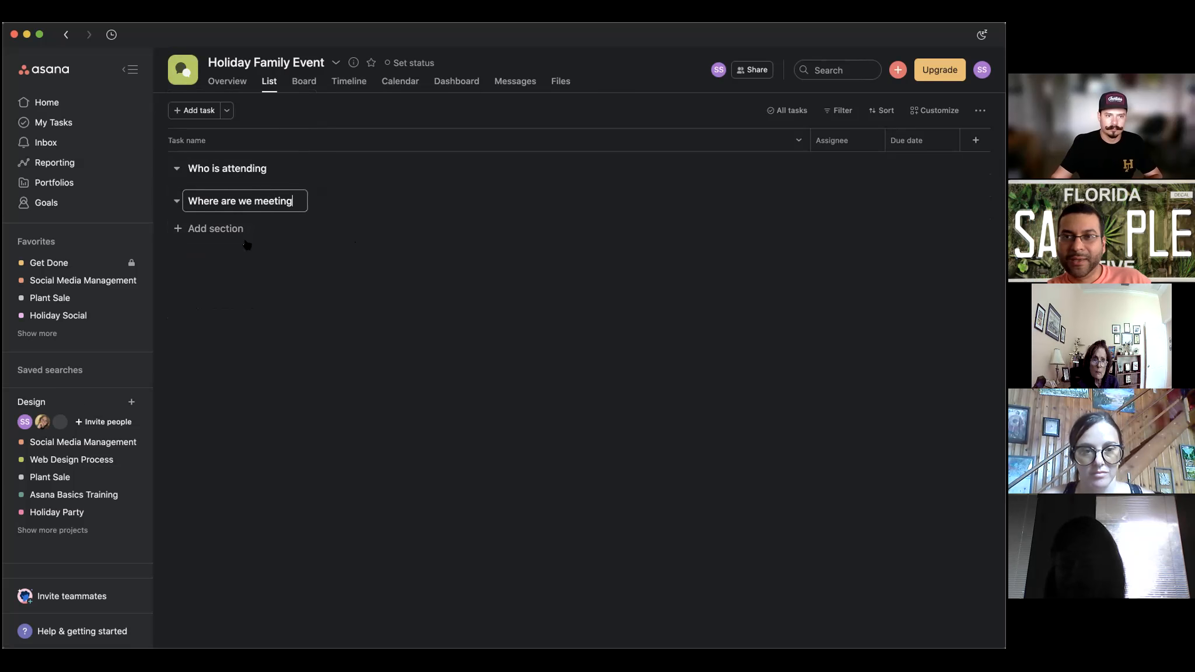
key(Return)
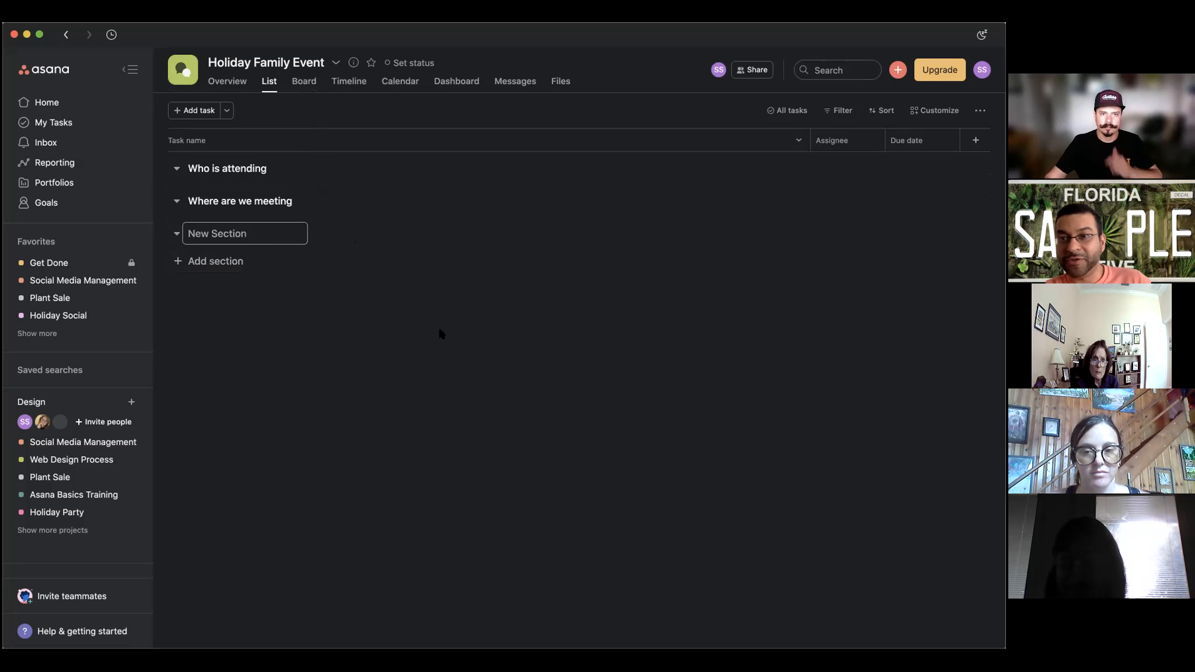
click(431, 332)
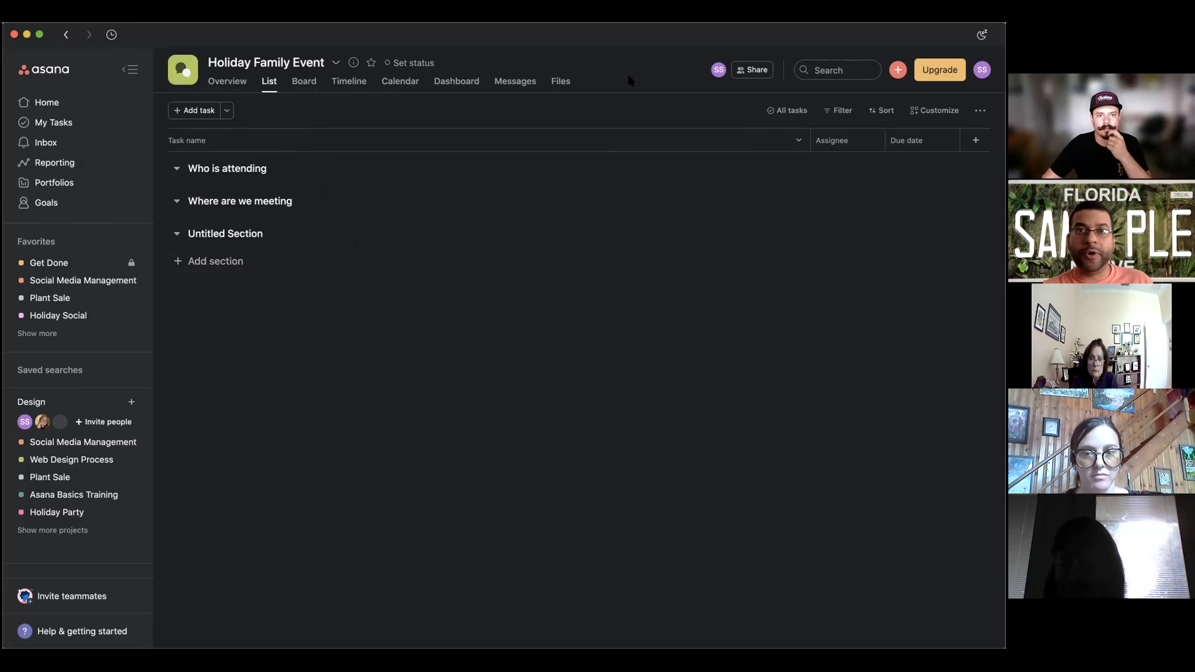
Go to the Asana Home page from the left sidebar.
click(80, 102)
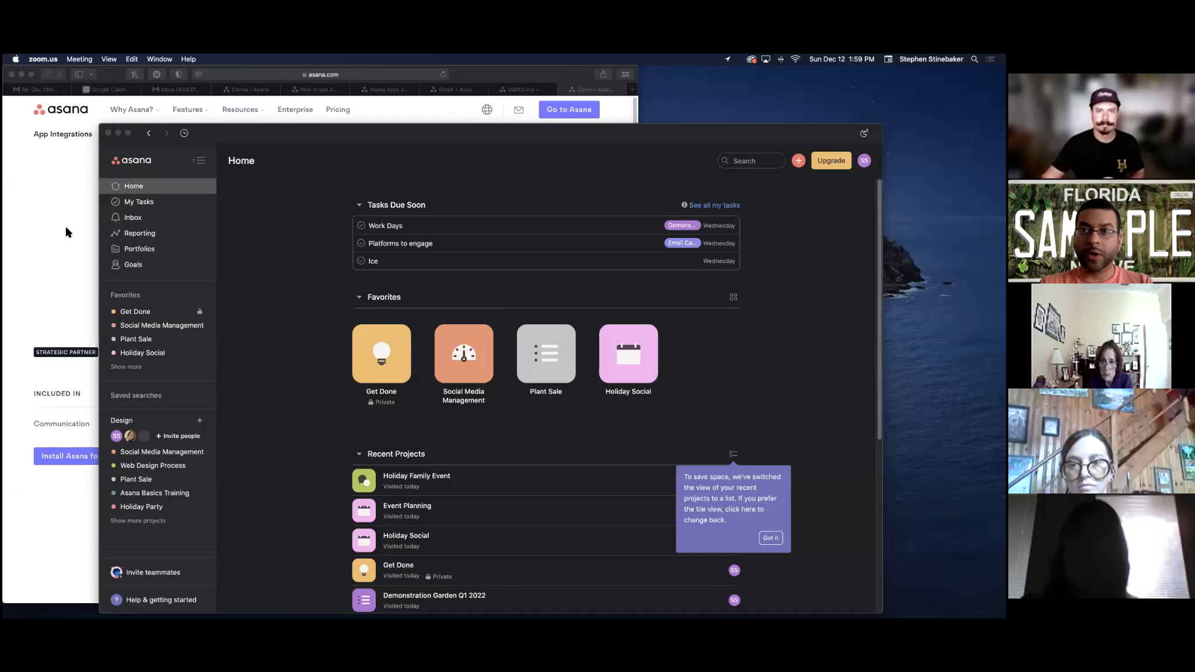
Move the Safari window right, view the Canva + Asana integration page, then return to Asana.
click(67, 229)
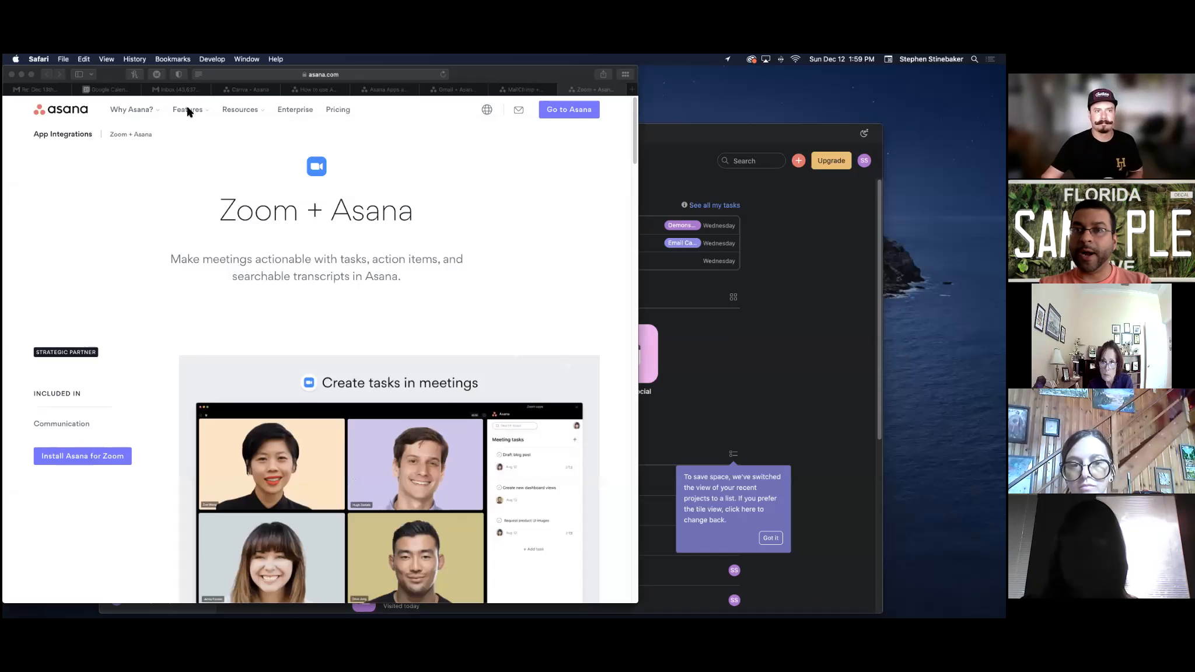
click(115, 76)
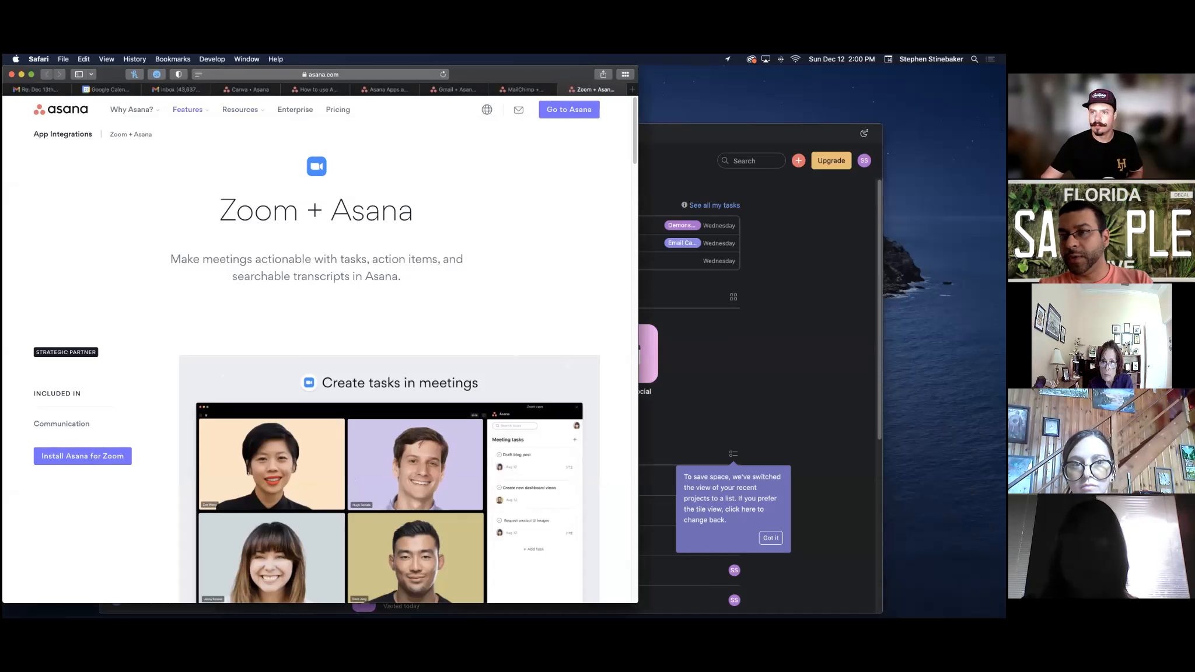
drag(531, 75, 677, 75)
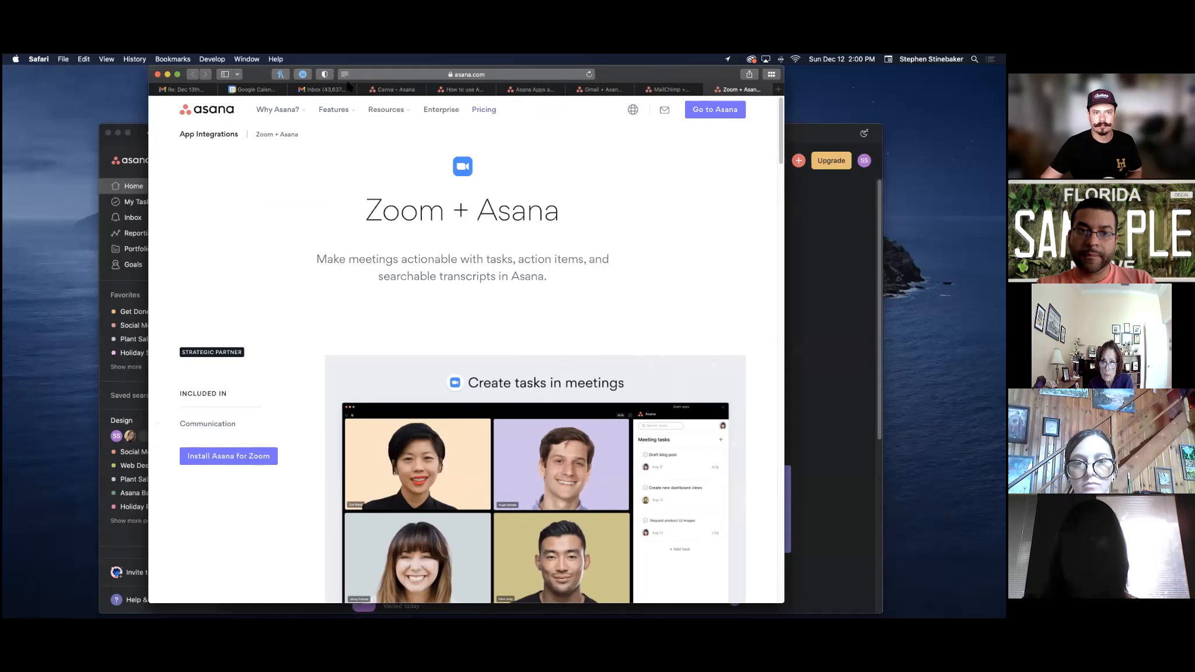
click(388, 89)
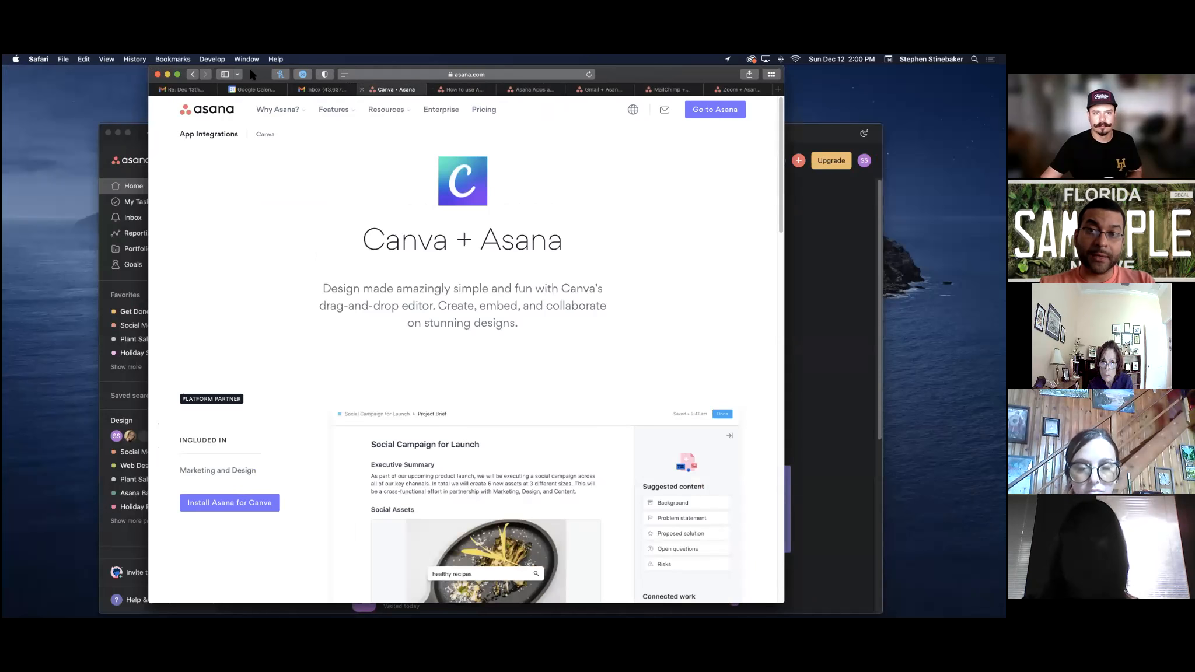
drag(452, 93, 445, 97)
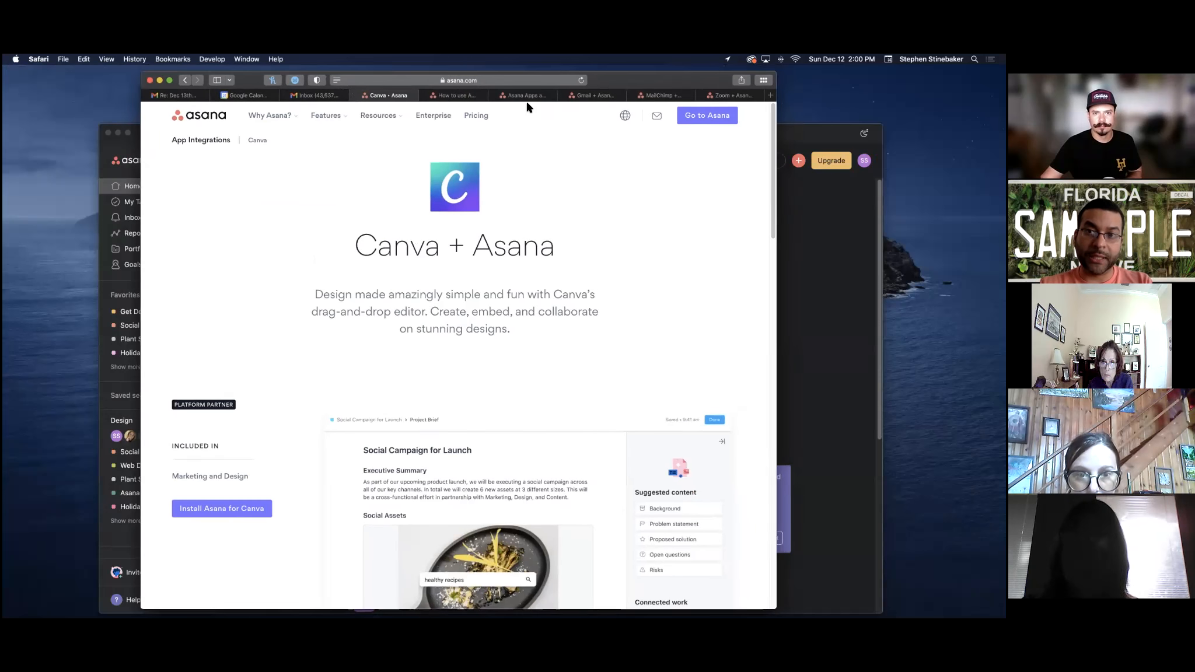
drag(518, 98, 514, 105)
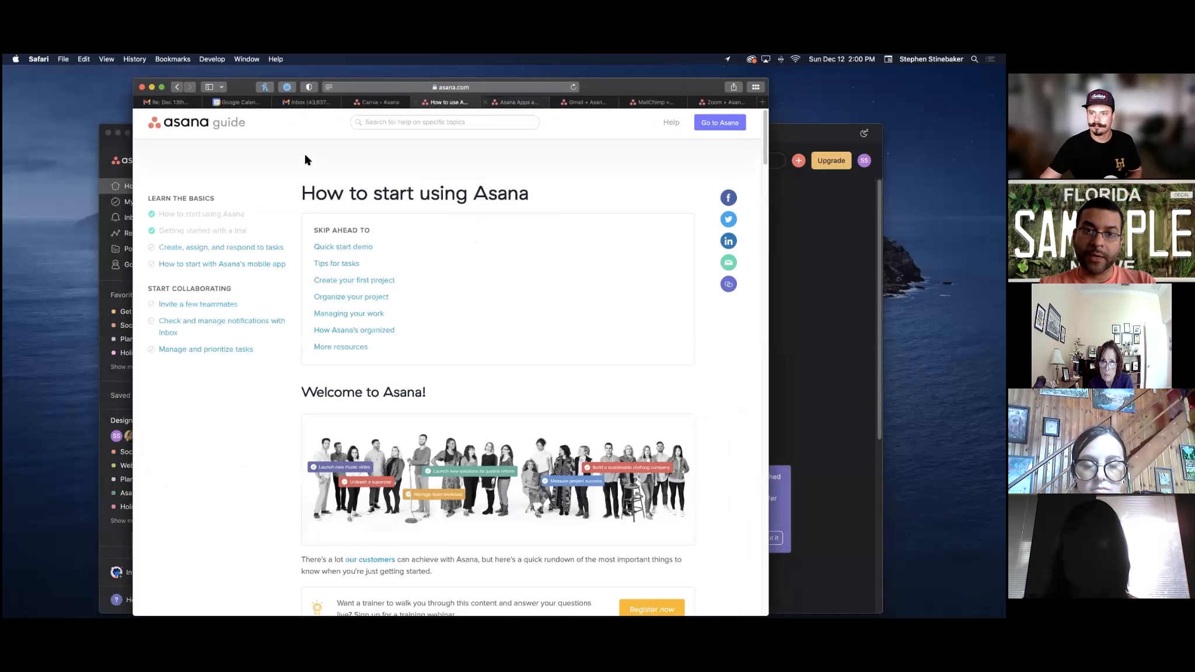
click(122, 595)
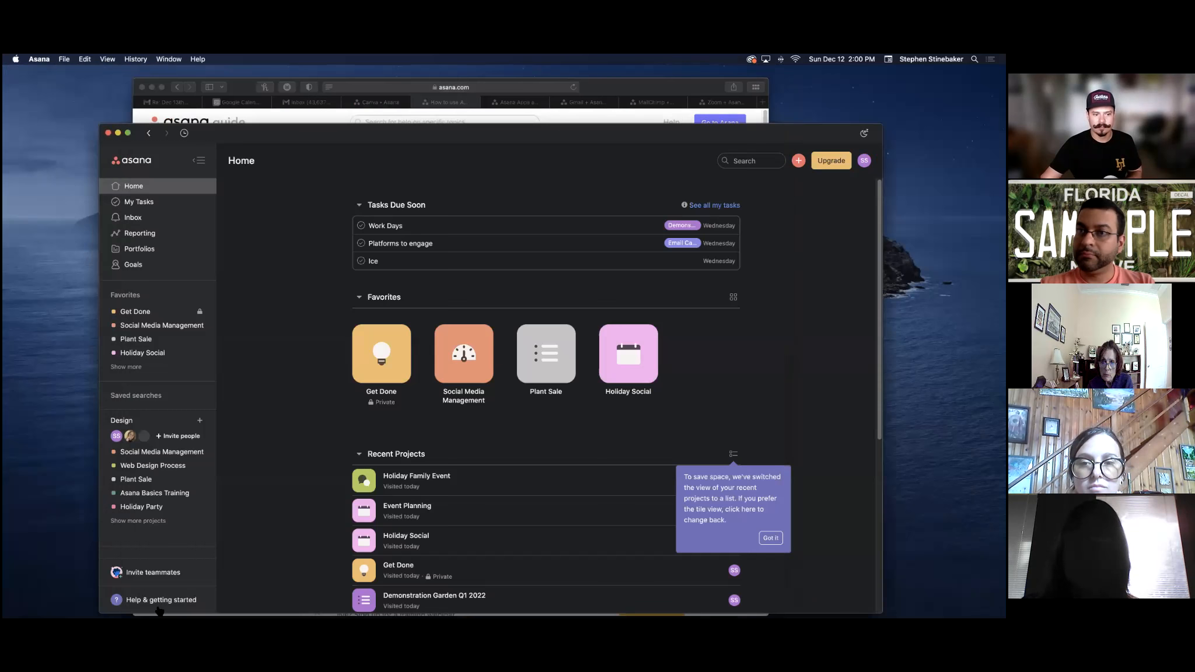
Open the Asana Guide in the browser via Help & getting started, Help with features.
click(157, 604)
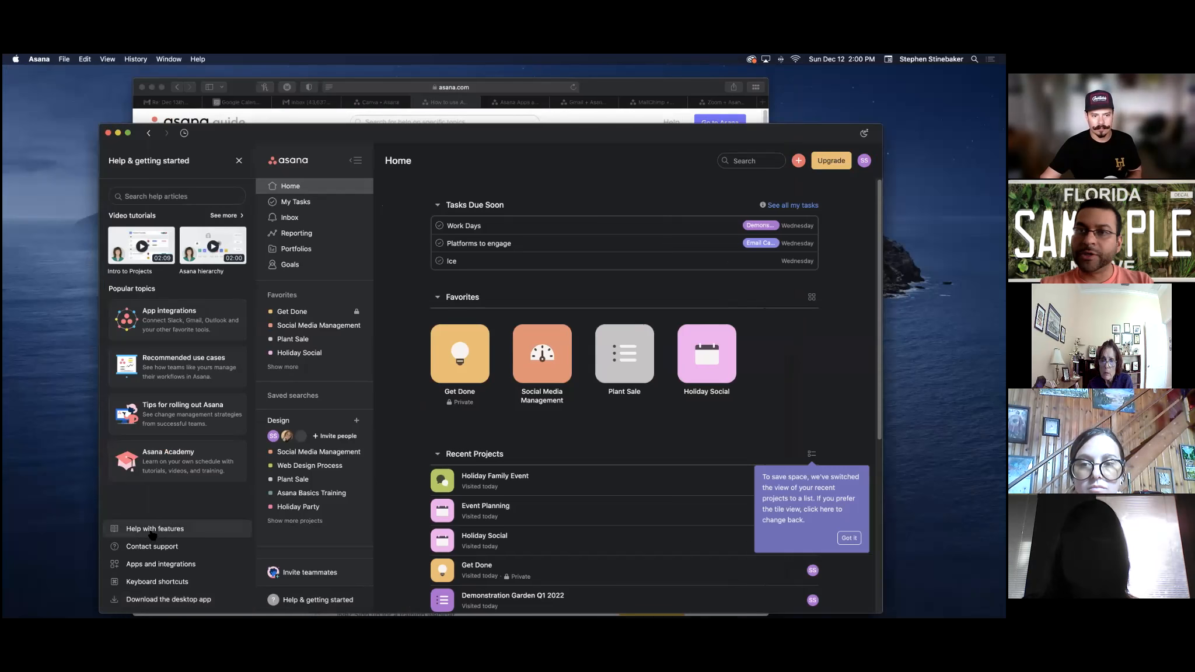
click(167, 529)
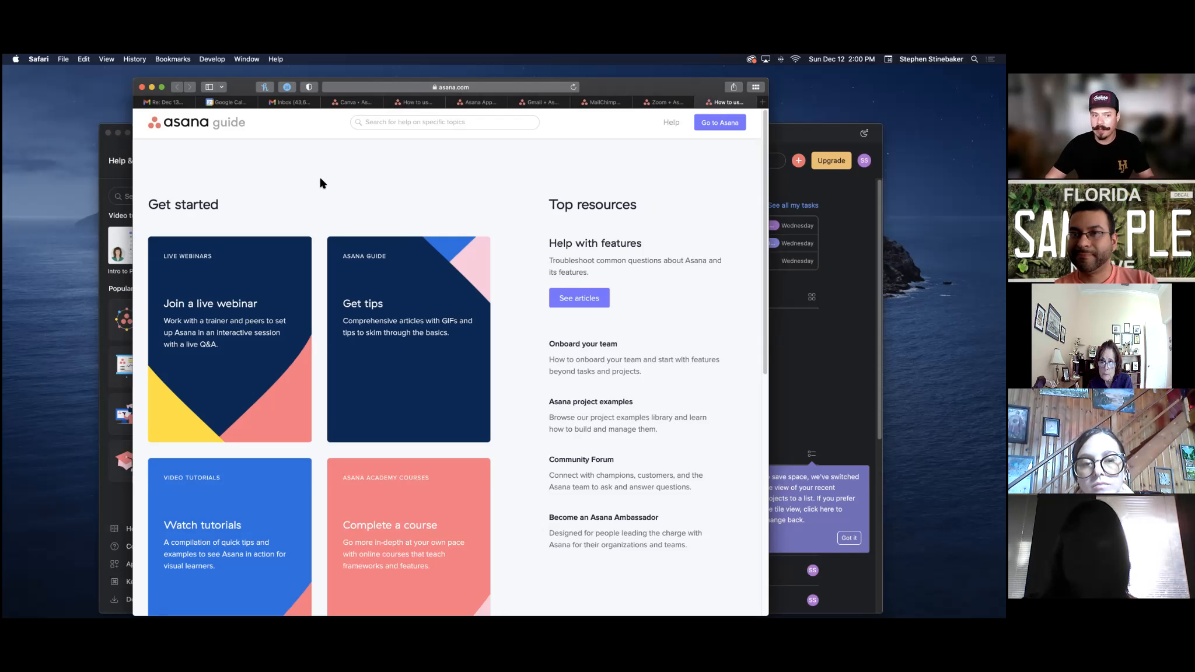
Scroll the Asana Guide, visit the Asana Academy courses page and back, then switch to Asana.
scroll(320, 183, down, 1)
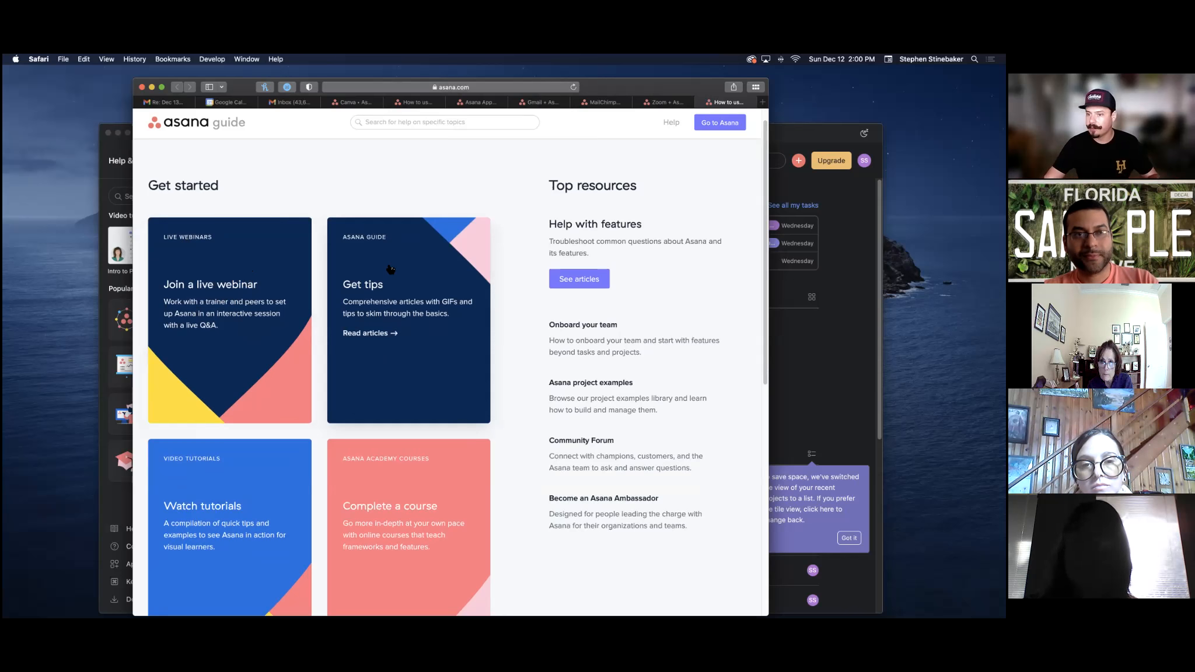
scroll(394, 266, down, 2)
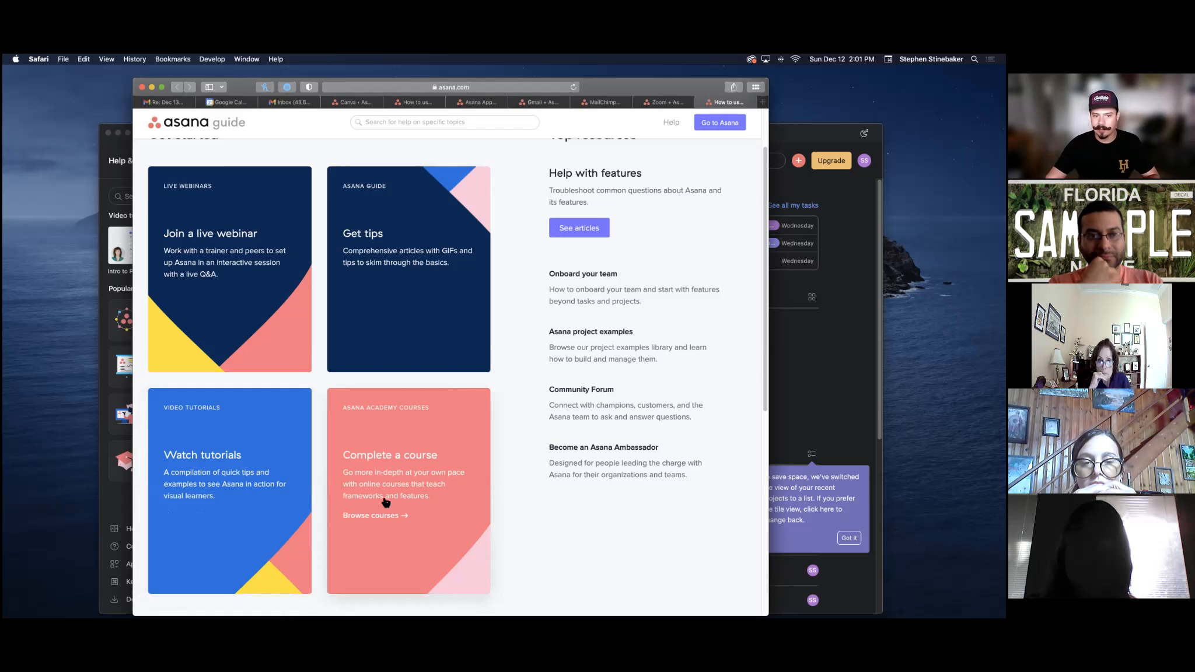
click(395, 427)
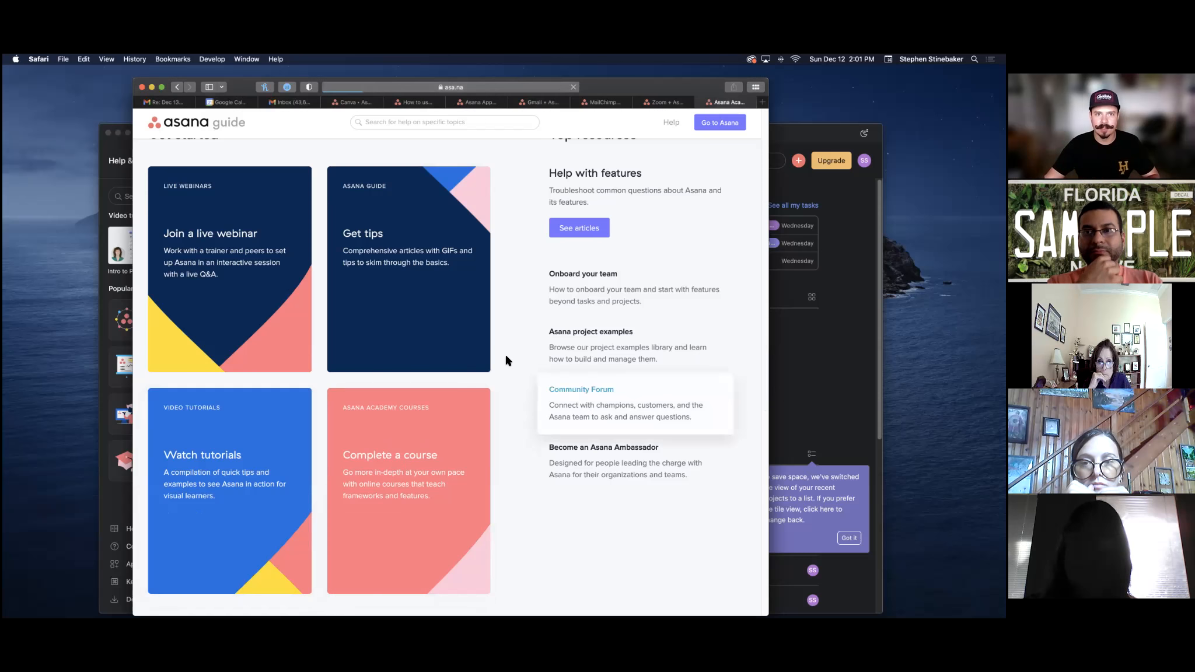
key(super+bracketleft)
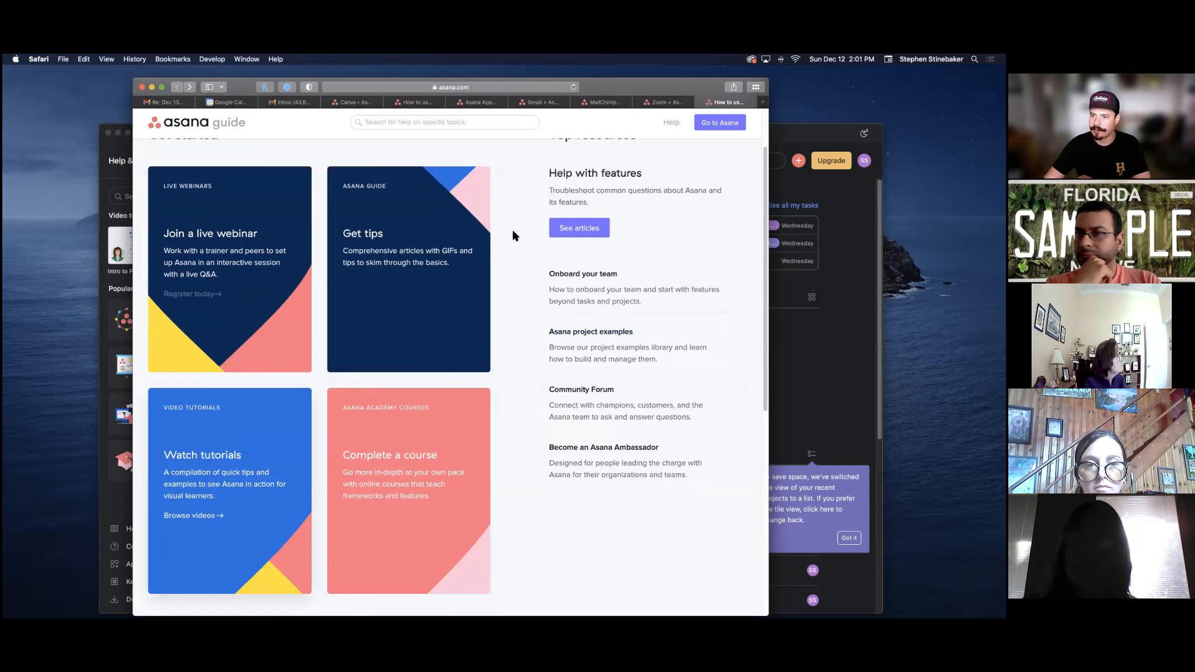
scroll(437, 126, up, 1)
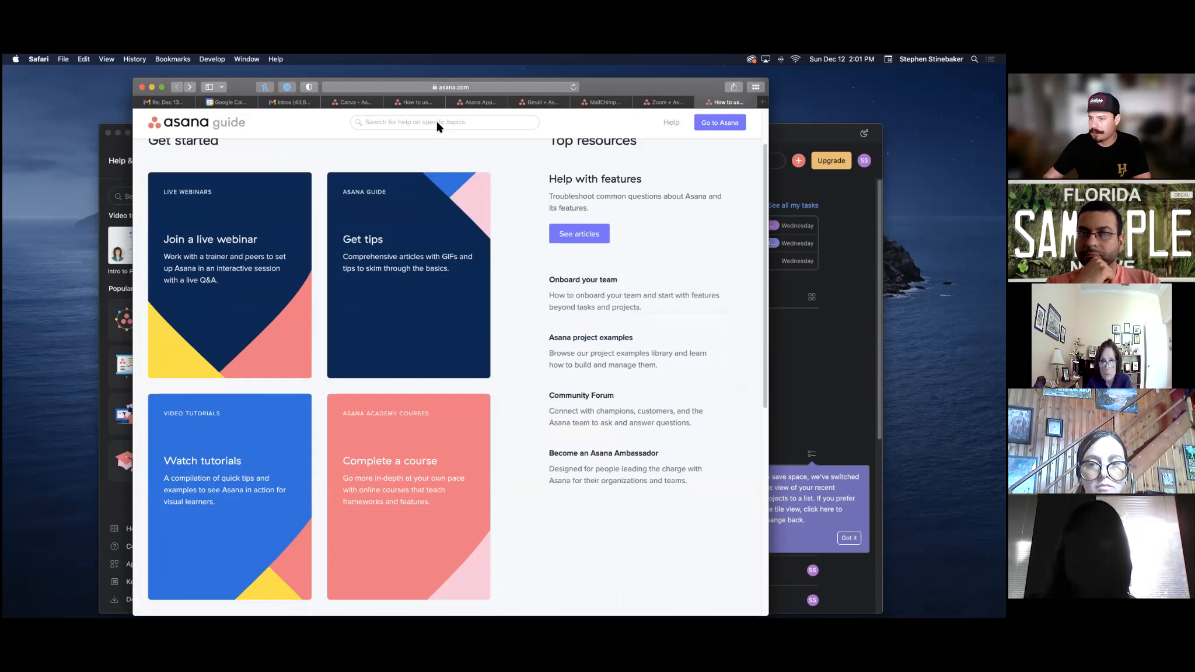
scroll(742, 345, up, 3)
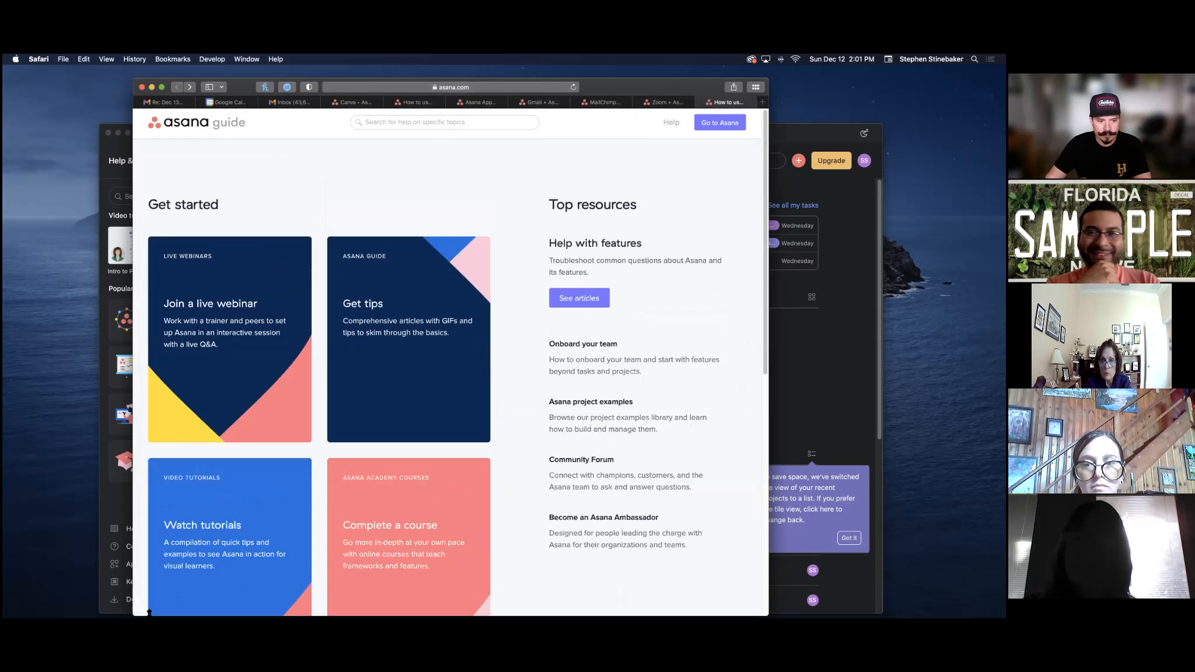
key(super+Tab)
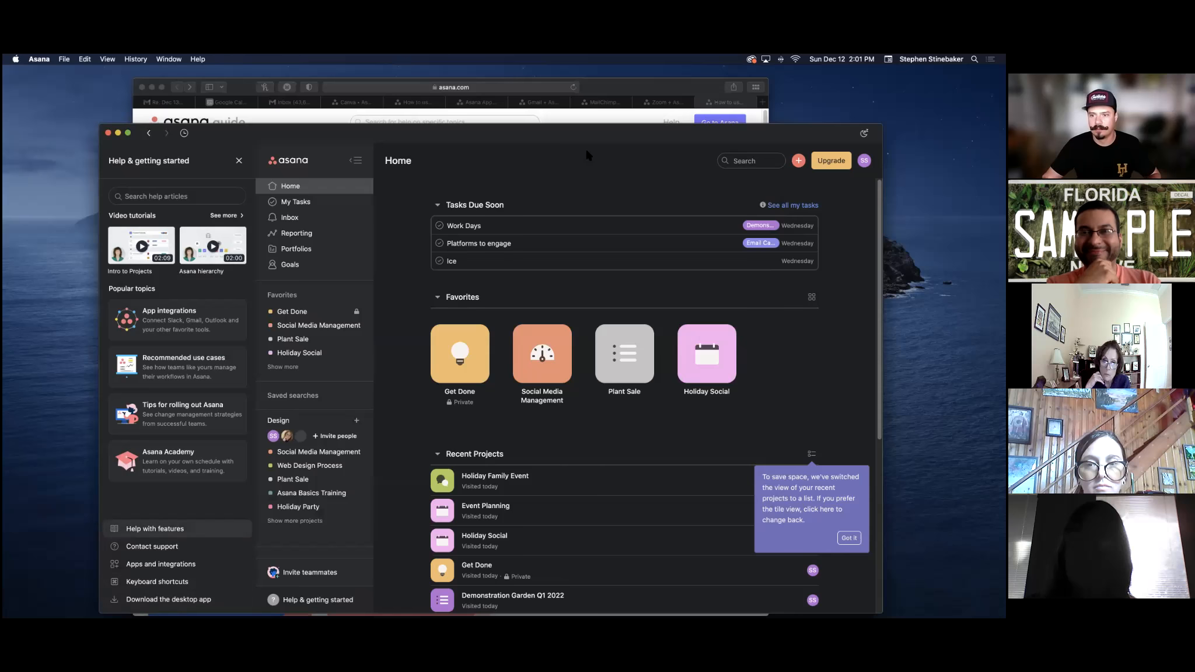
Glance at the browser guide, return to Asana, and close the Help & getting started panel.
click(702, 105)
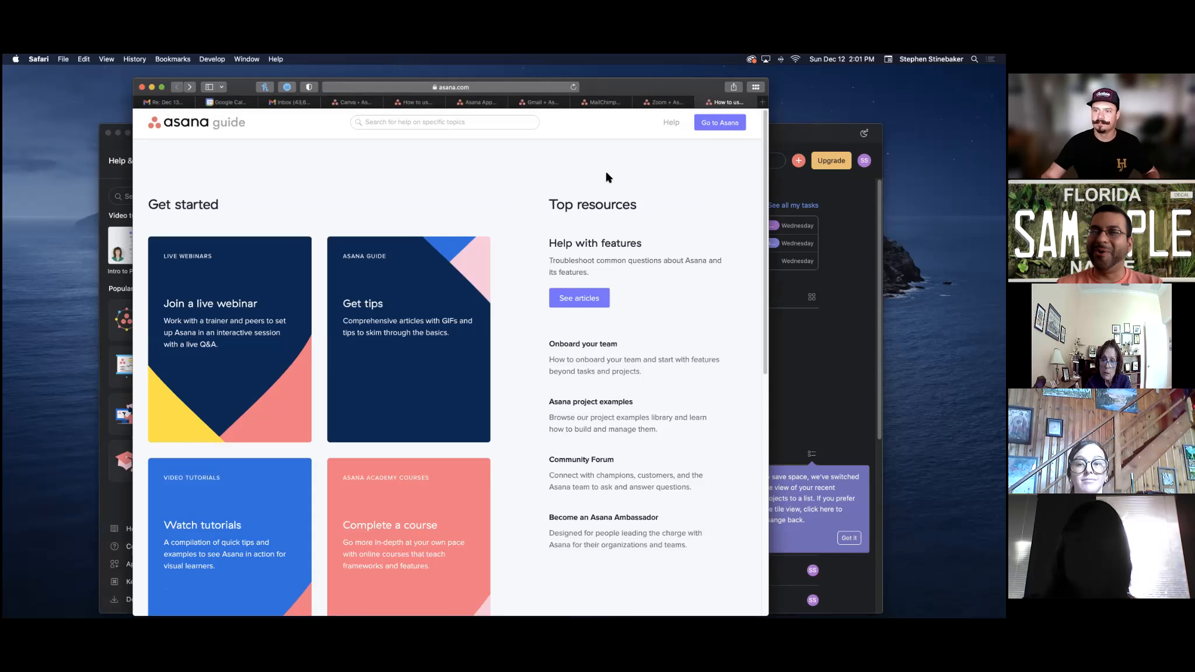
key(super+Tab)
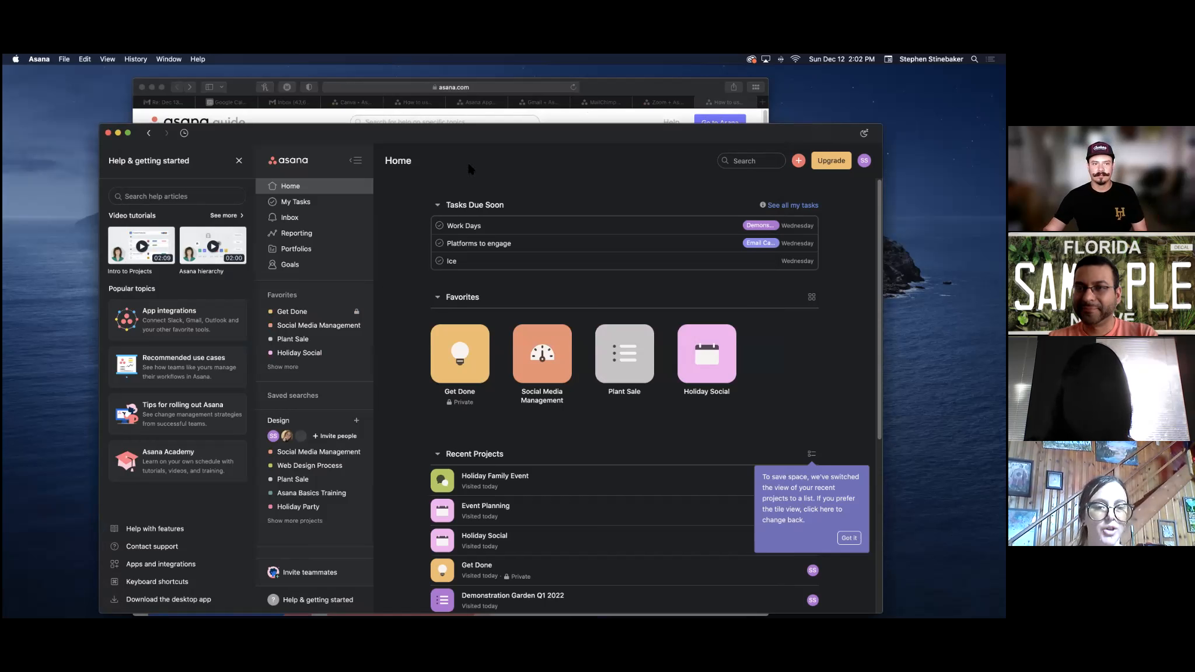
click(238, 160)
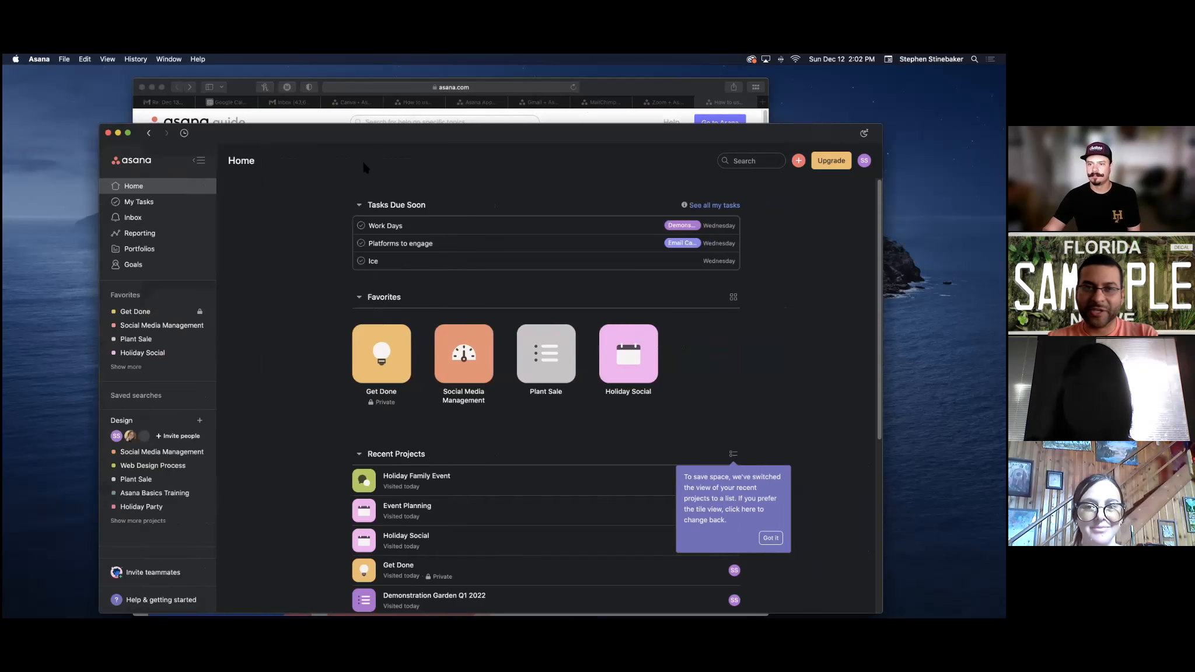